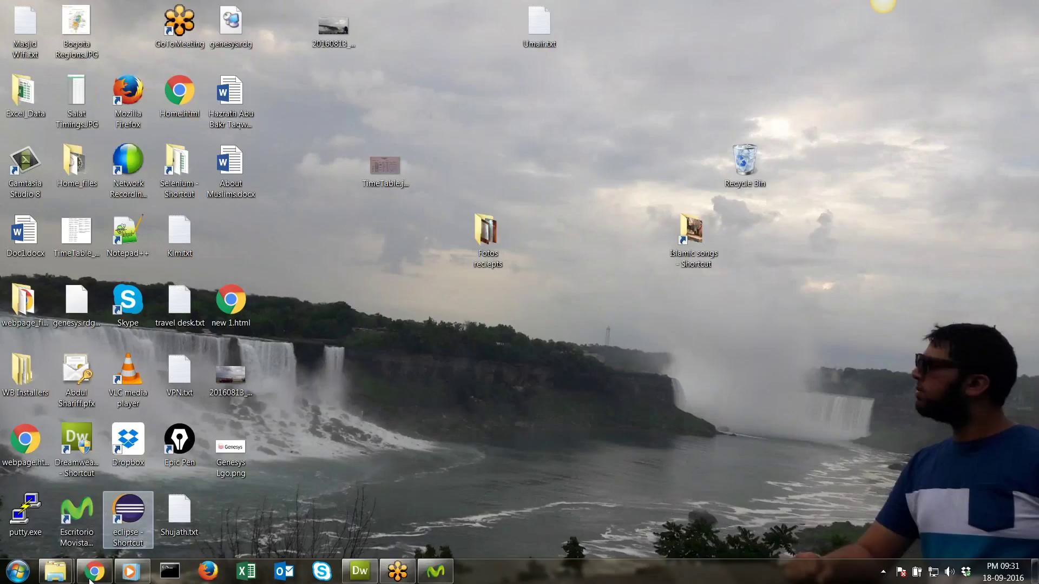
Open HomePage.html from the webdesign class 1 - 30 august folder in the browser
{"action": "mouse_move", "coordinate": [55, 571]}
{"action": "left_click", "coordinate": [104, 535]}
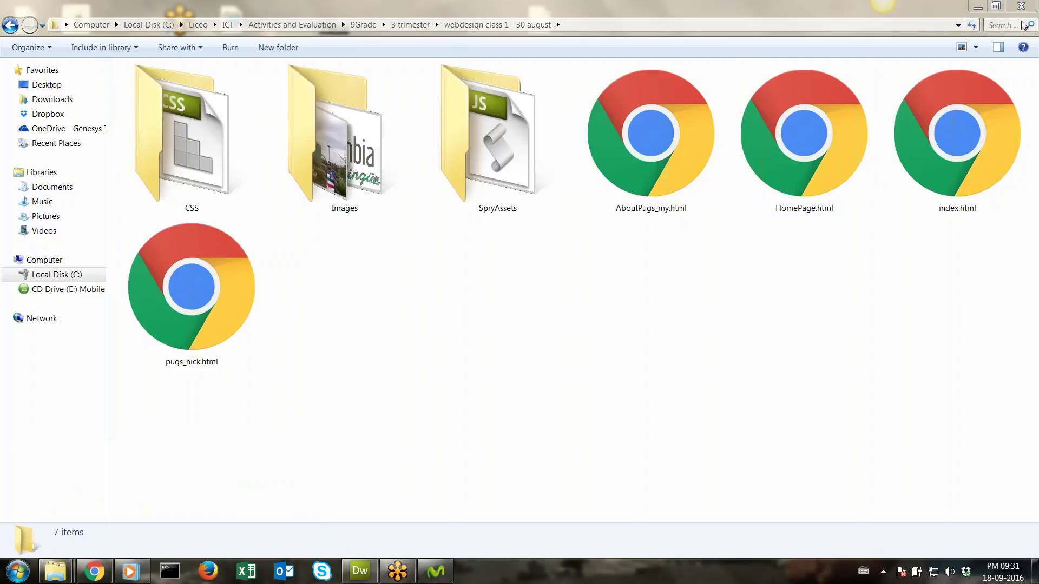
{"action": "double_click", "coordinate": [741, 187]}
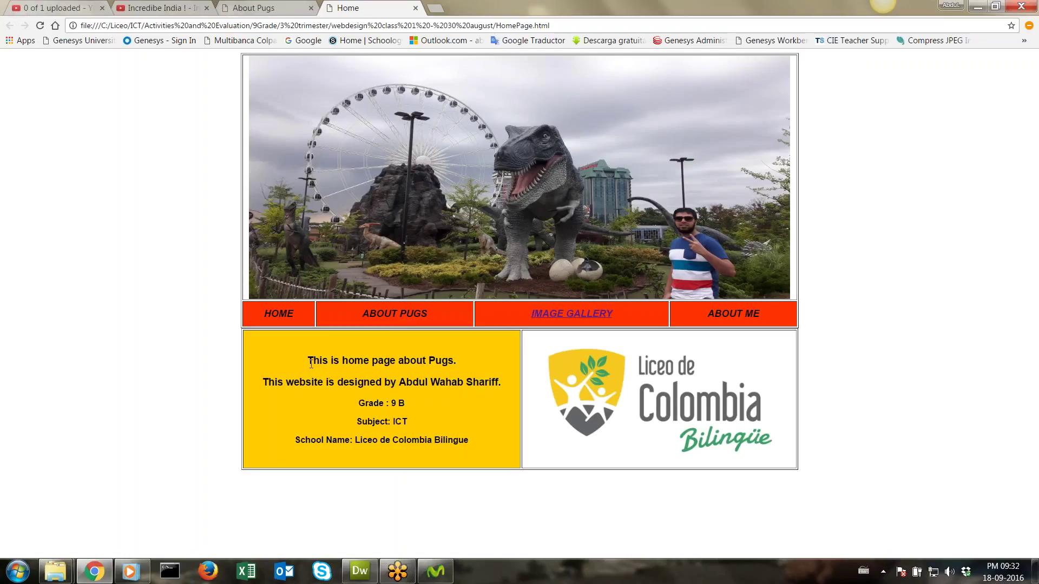
Examine the home page's introductory text, follow the school logo's link and return to the home page
{"action": "left_click_drag", "start_coordinate": [311, 364], "coordinate": [642, 409]}
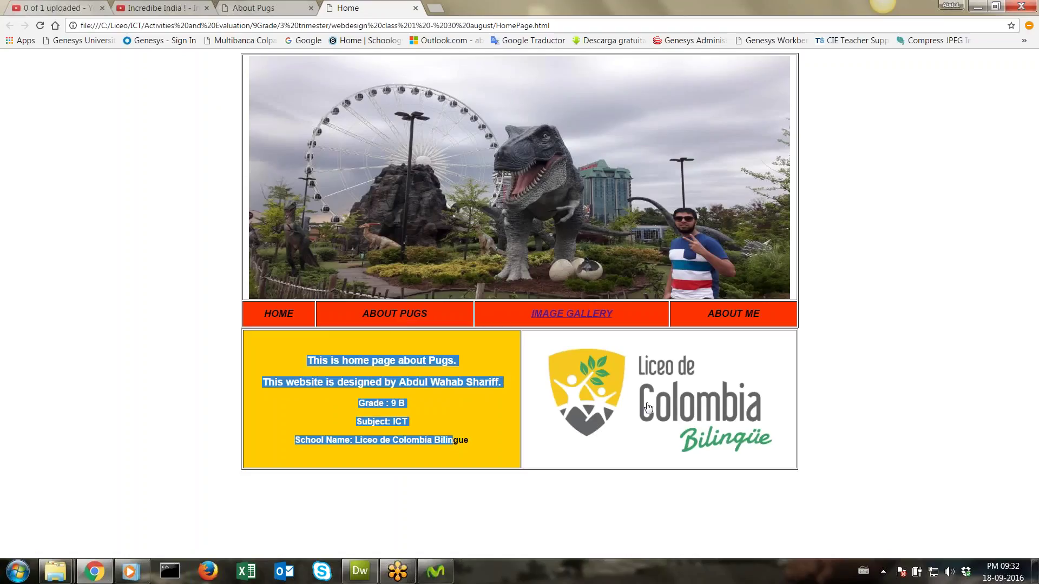
{"action": "left_click", "coordinate": [642, 409]}
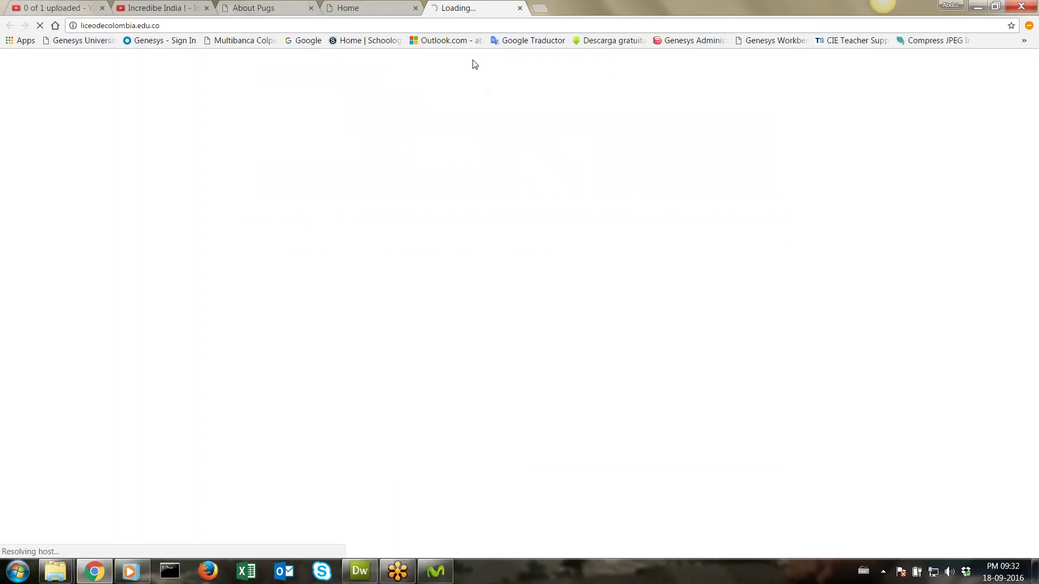
{"action": "left_click", "coordinate": [388, 6]}
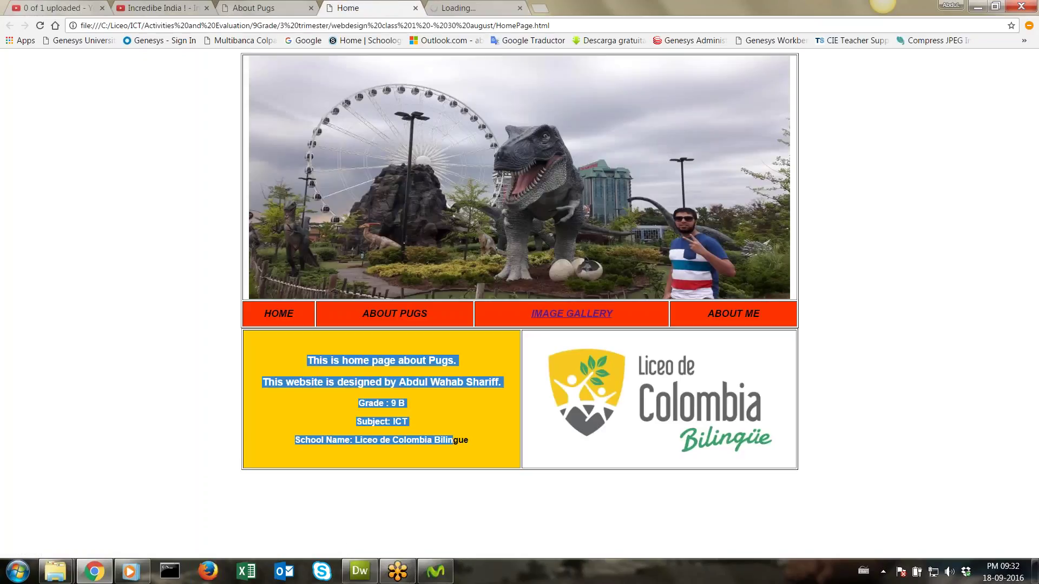
View the image gallery linked from the home page and go back to the home page
{"action": "left_click", "coordinate": [570, 320]}
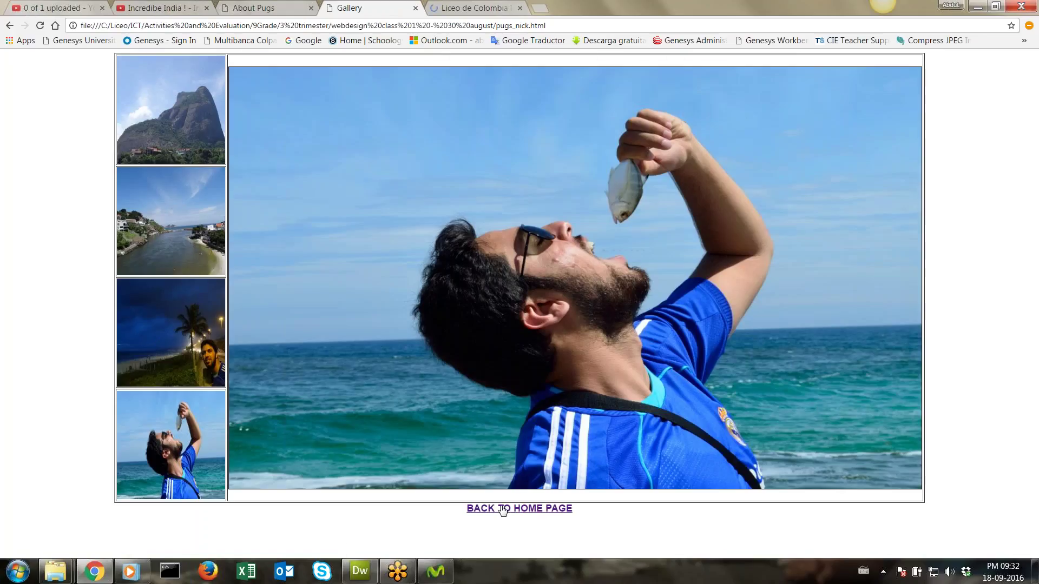
{"action": "left_click", "coordinate": [502, 509]}
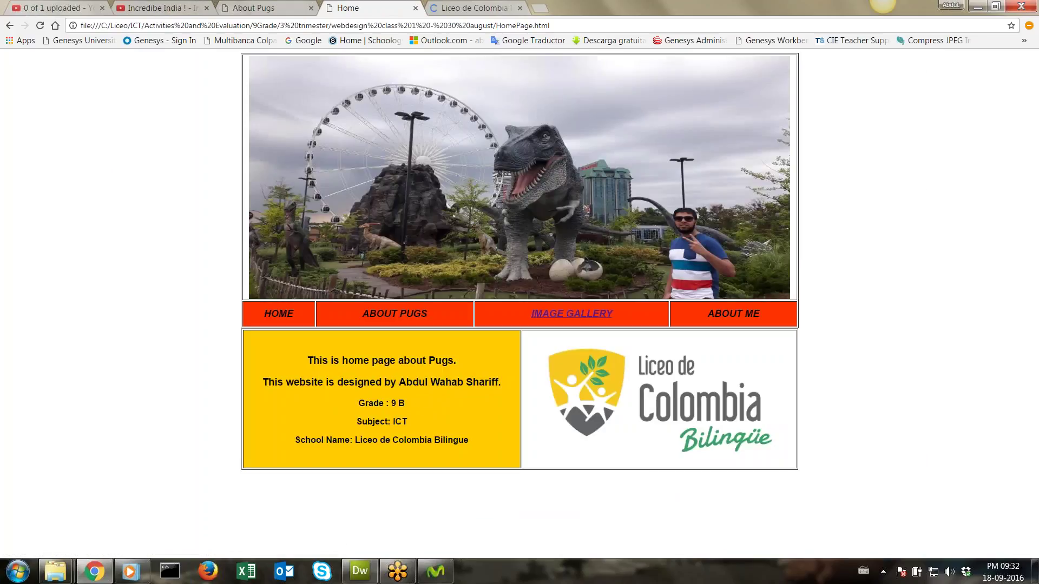
Examine the About Pugs page, follow the mountain picture's link and pause the YouTube video it opens
{"action": "left_click_drag", "start_coordinate": [426, 315], "coordinate": [355, 312]}
{"action": "left_click", "coordinate": [265, 8]}
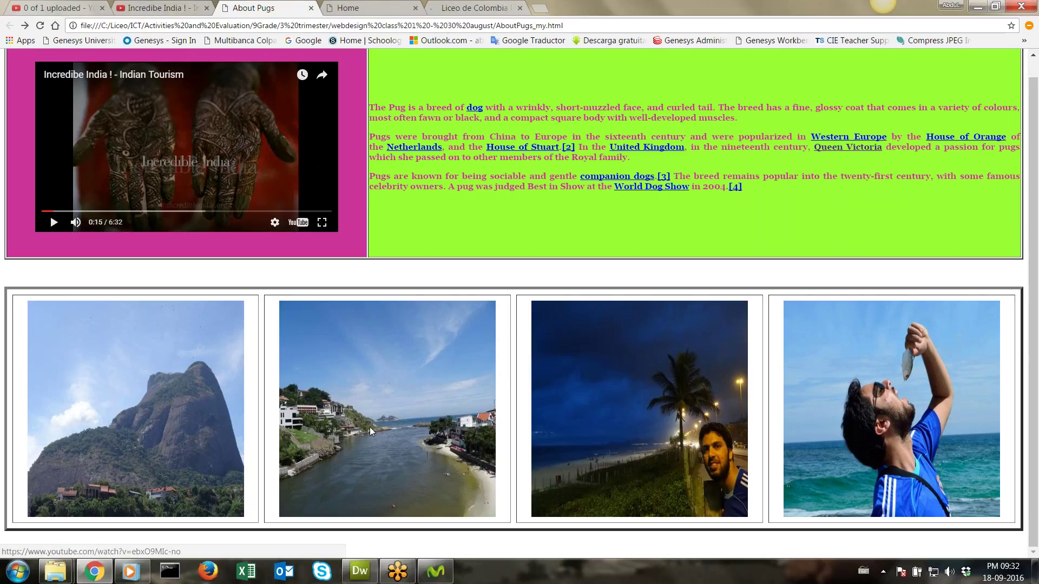
{"action": "left_click", "coordinate": [107, 414]}
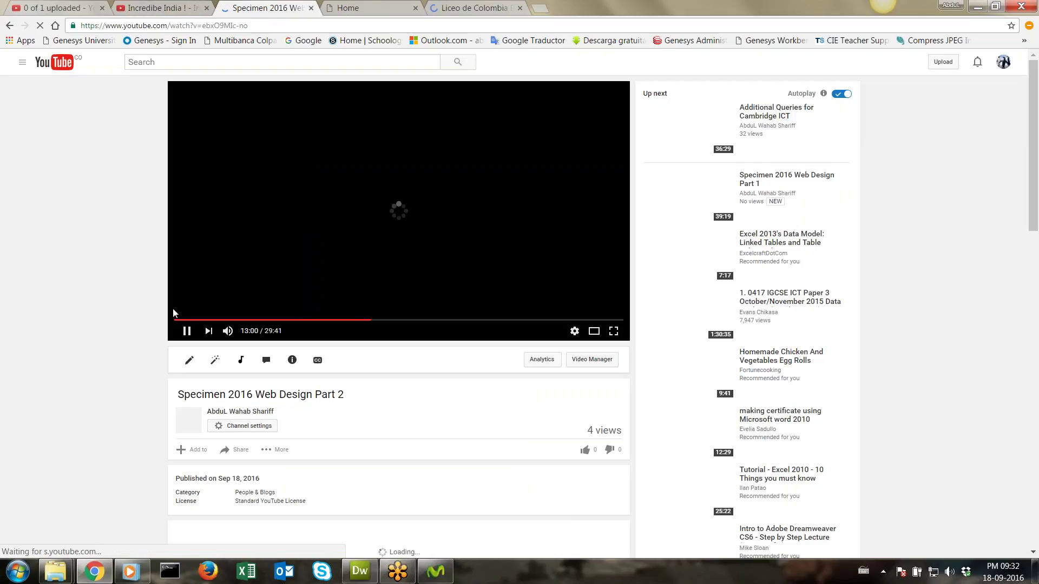
{"action": "left_click", "coordinate": [187, 331]}
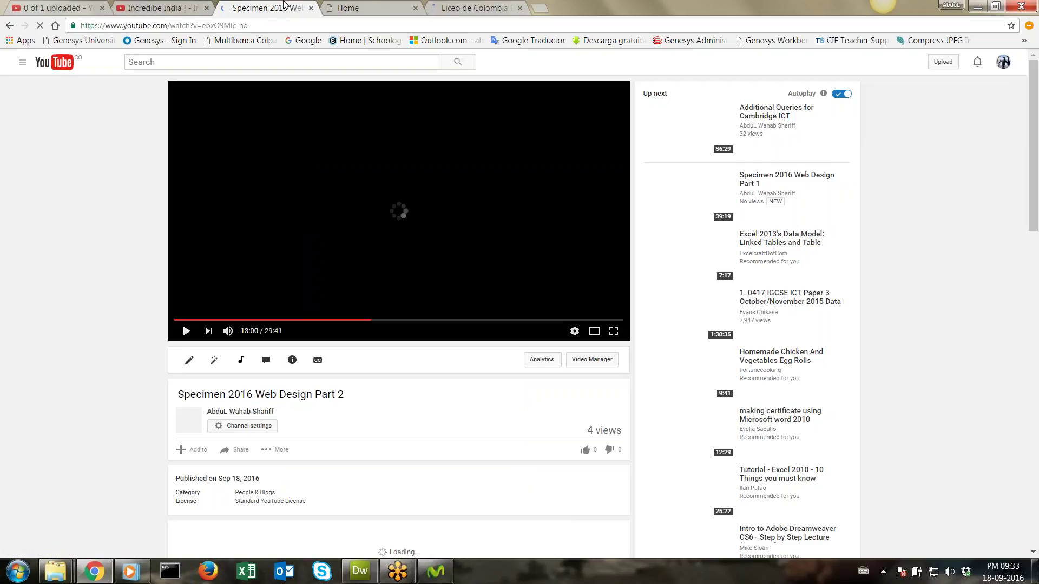
Close the YouTube video and school website pages and switch to the webdesign class 1 - 30 august folder window
{"action": "left_click", "coordinate": [310, 8]}
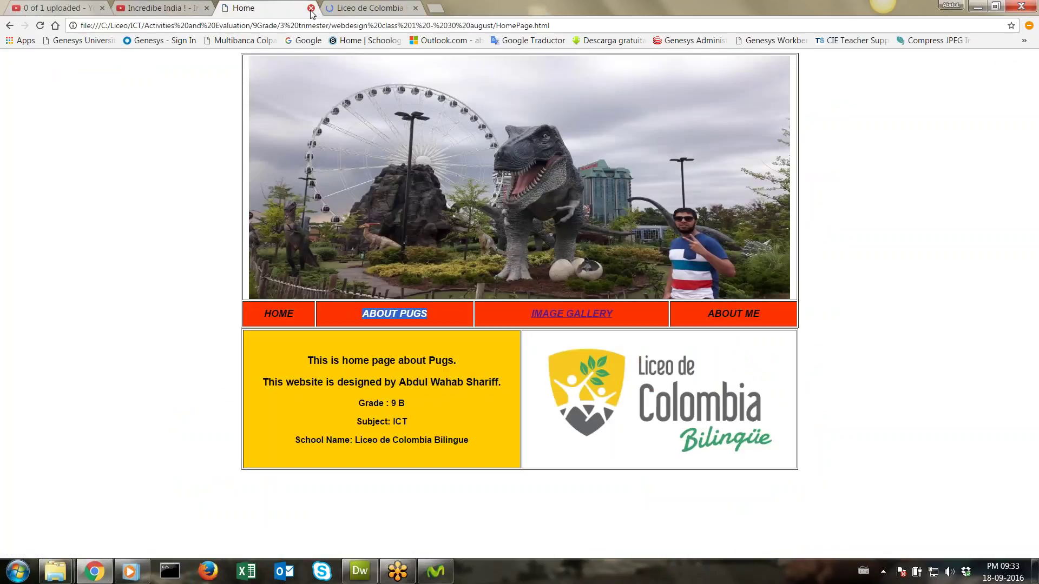
{"action": "left_click", "coordinate": [415, 9]}
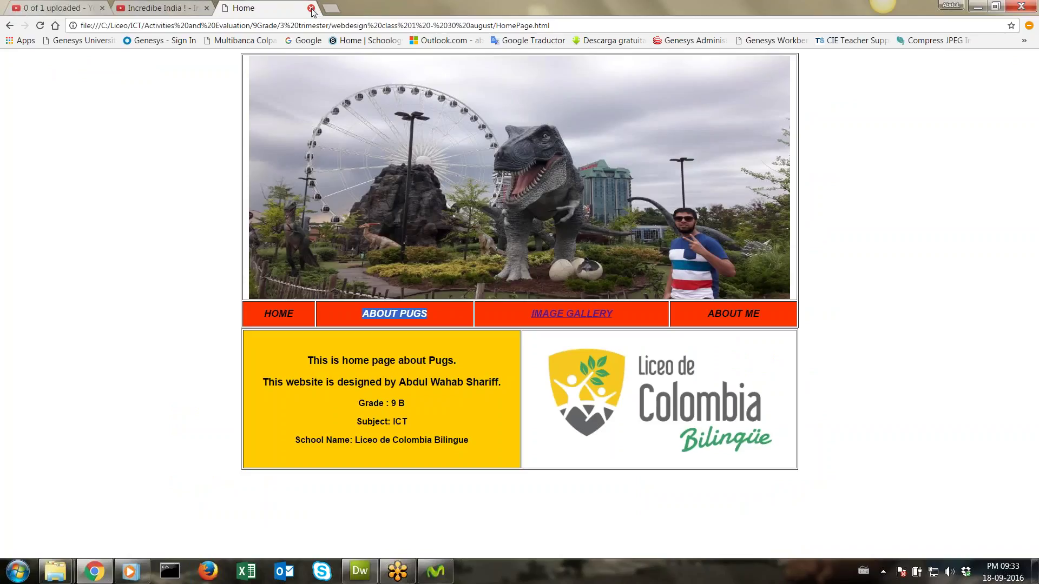
{"action": "left_click", "coordinate": [55, 571]}
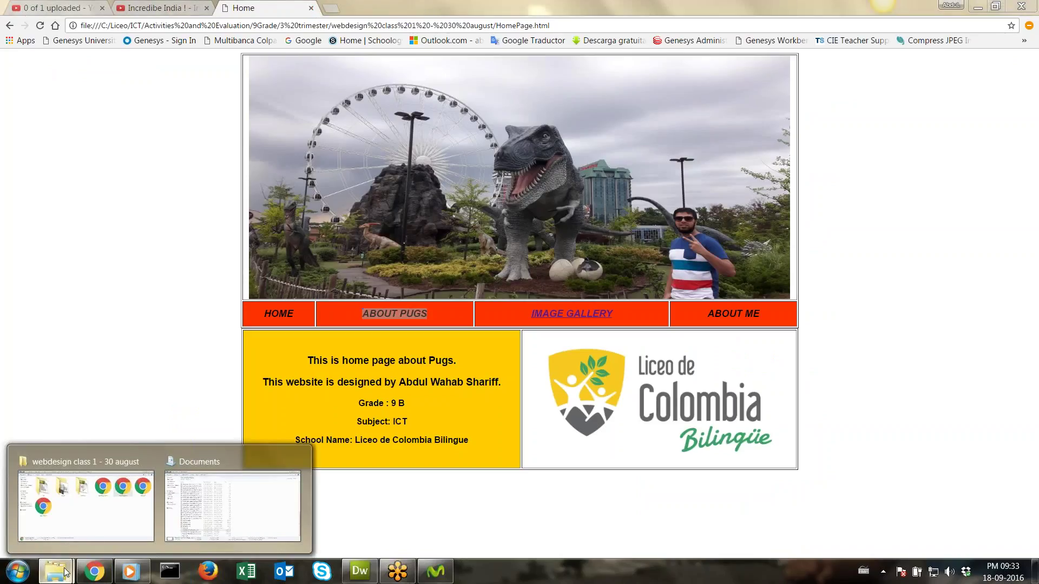
{"action": "left_click", "coordinate": [131, 513]}
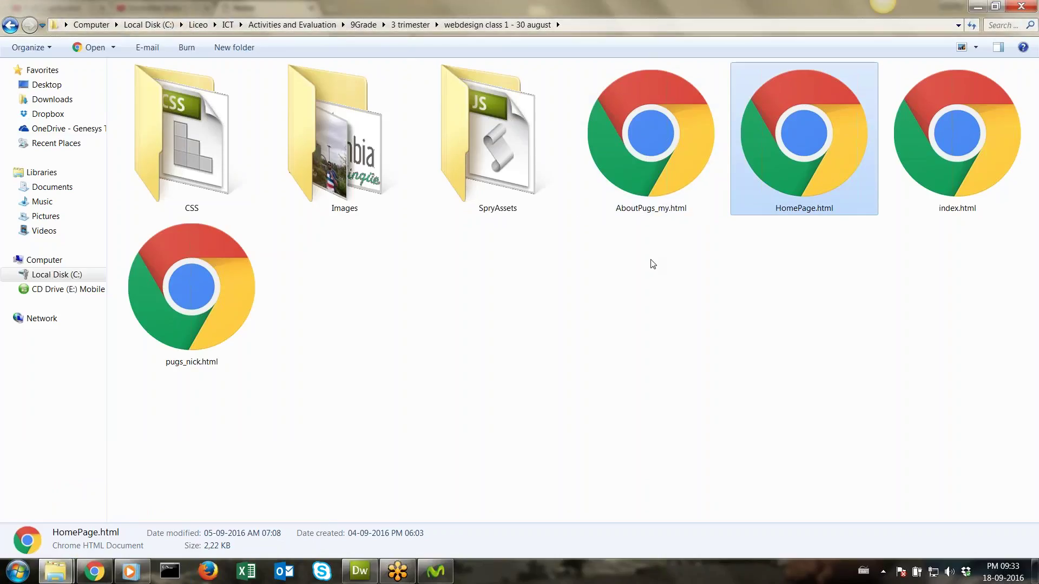
Switch to Dreamweaver and close the AboutPugs_my.html document
{"action": "left_click", "coordinate": [361, 572]}
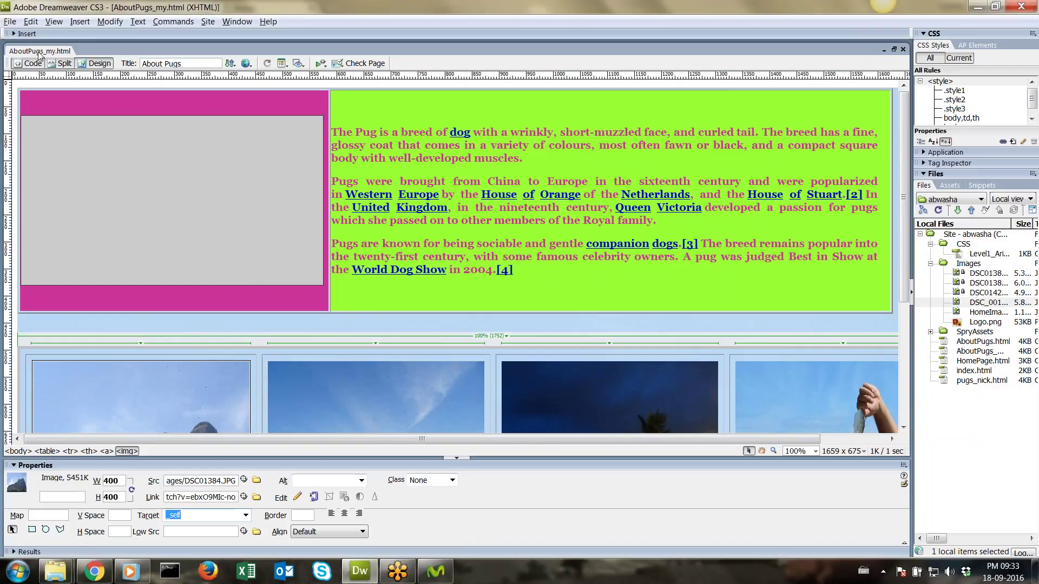
{"action": "right_click", "coordinate": [39, 51]}
{"action": "left_click", "coordinate": [67, 85]}
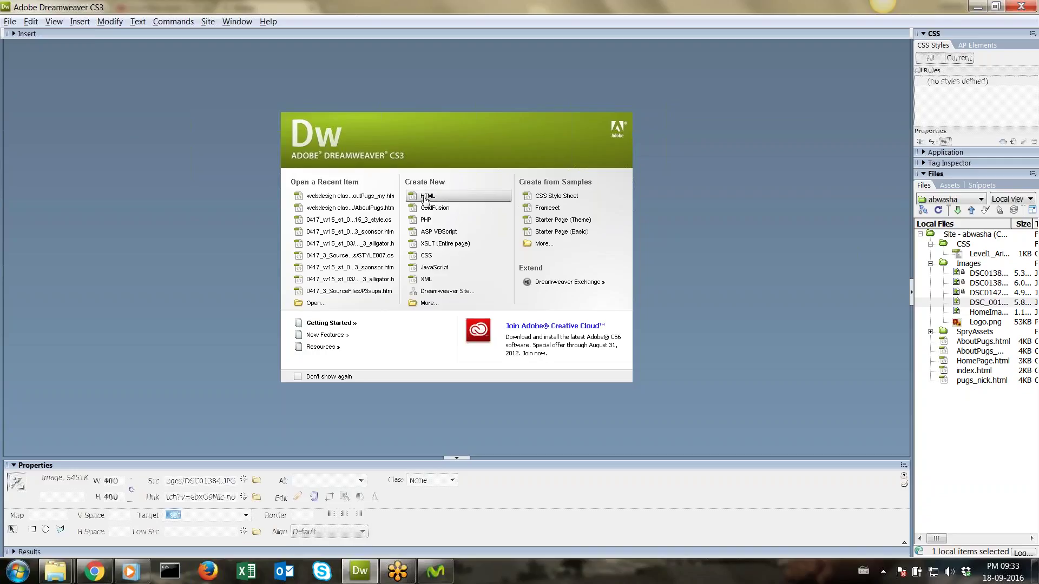
Launch Epic Pen from the desktop, return to Dreamweaver and activate the annotation pen
{"action": "right_click", "coordinate": [543, 572]}
{"action": "left_click", "coordinate": [594, 531]}
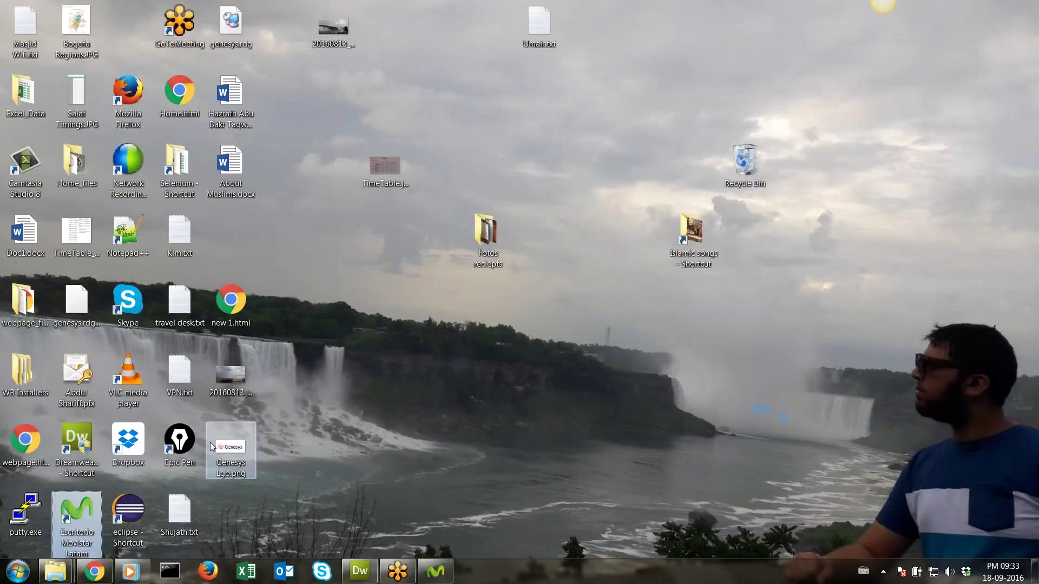
{"action": "left_click", "coordinate": [360, 571]}
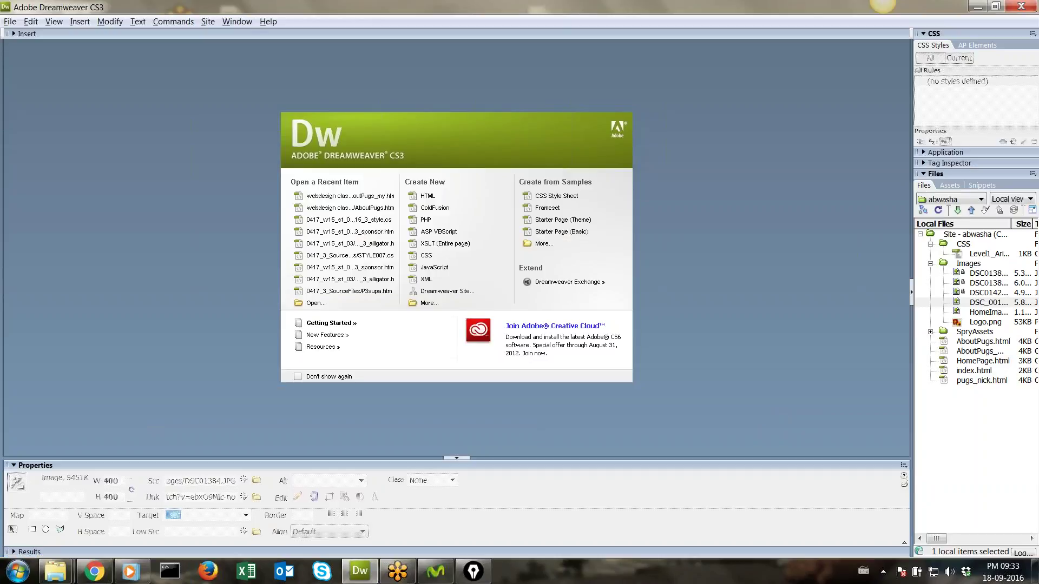
{"action": "left_click", "coordinate": [803, 214]}
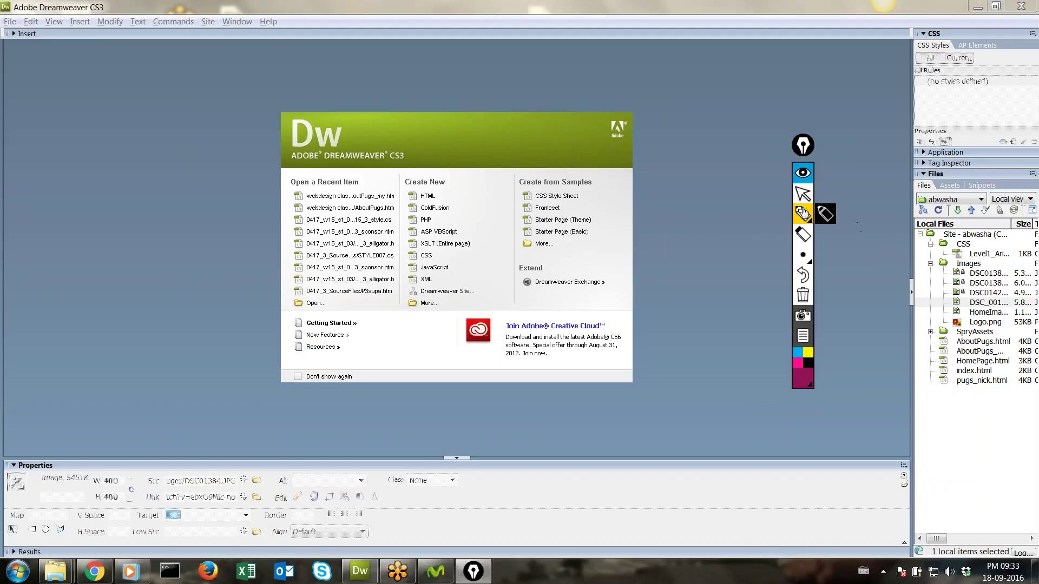
Circle the HTML option under Create New on the start page, erase the mark and collapse the annotation tools
{"action": "mouse_move", "coordinate": [424, 170]}
{"action": "left_mouse_down"}
{"action": "mouse_move", "coordinate": [400, 188]}
{"action": "mouse_move", "coordinate": [415, 208]}
{"action": "mouse_move", "coordinate": [450, 210]}
{"action": "mouse_move", "coordinate": [458, 186]}
{"action": "mouse_move", "coordinate": [435, 167]}
{"action": "left_mouse_up"}
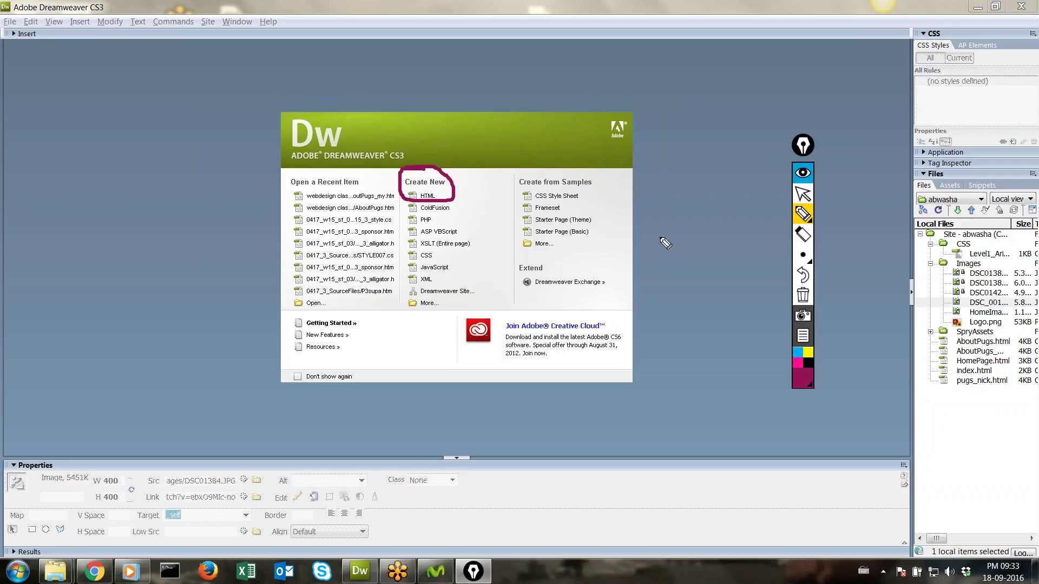
{"action": "left_click", "coordinate": [801, 270]}
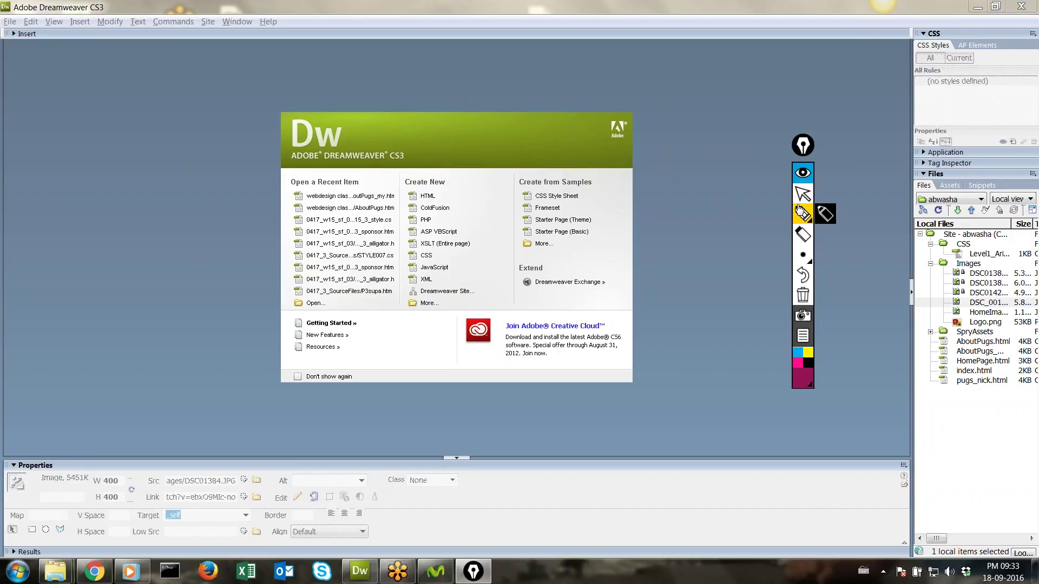
{"action": "left_click", "coordinate": [802, 153]}
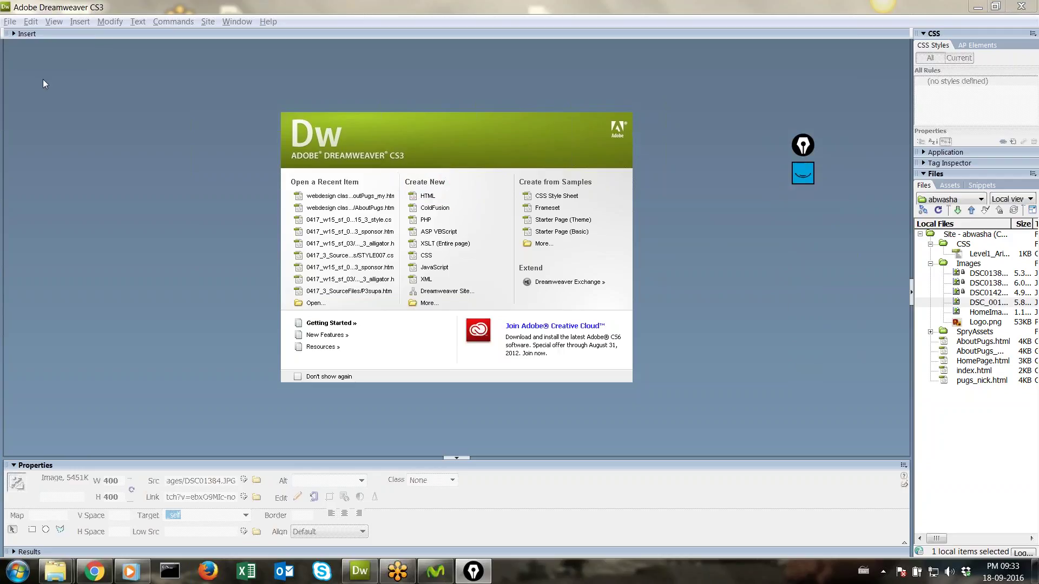
Create a new blank HTML page and enter about_pugs as the file name for saving it
{"action": "left_click", "coordinate": [427, 196]}
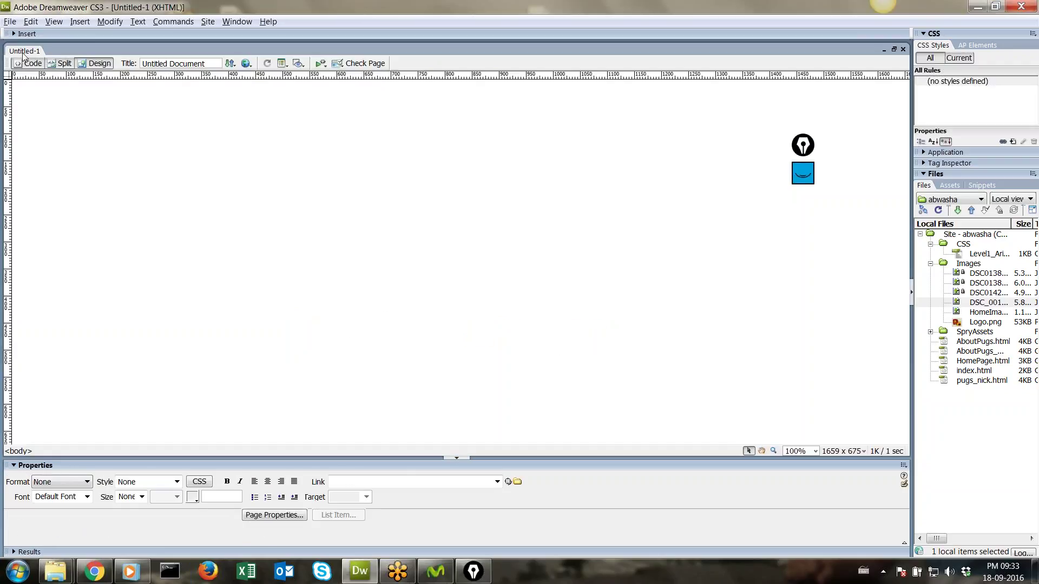
{"action": "left_click", "coordinate": [10, 22]}
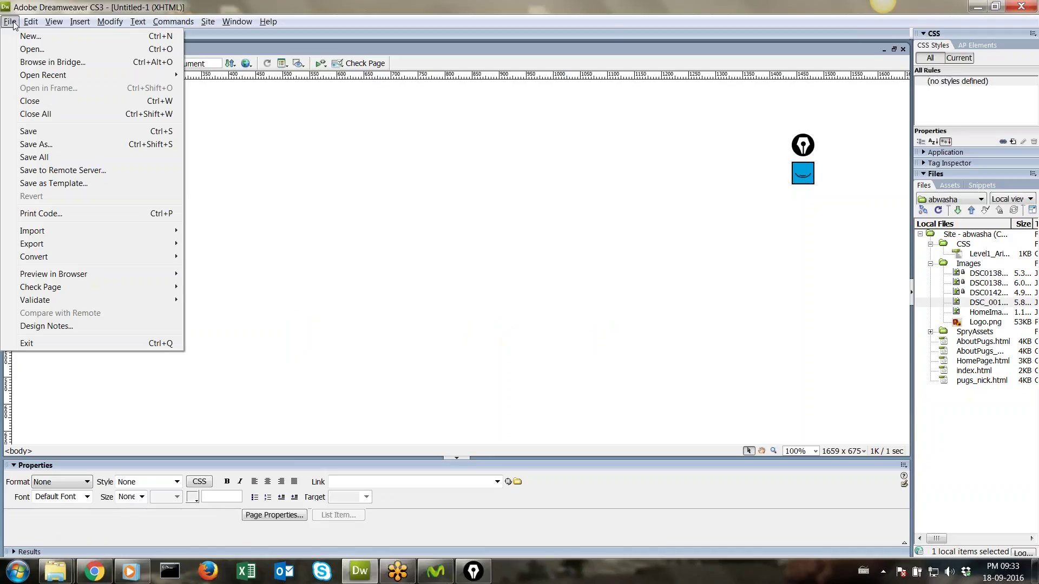
{"action": "left_click", "coordinate": [45, 148]}
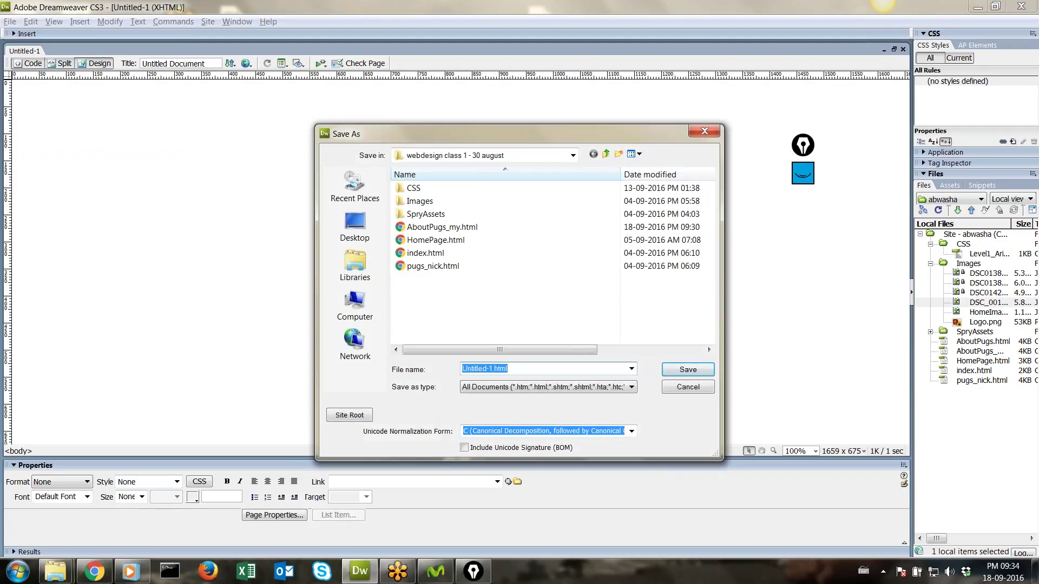
{"action": "type", "text": "abo"}
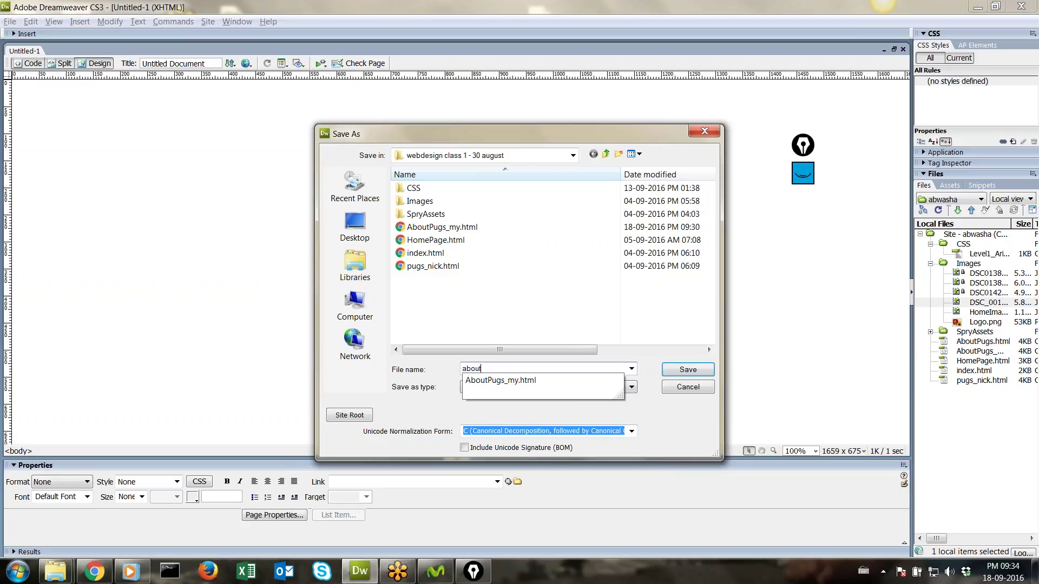
{"action": "type", "text": "ut_"}
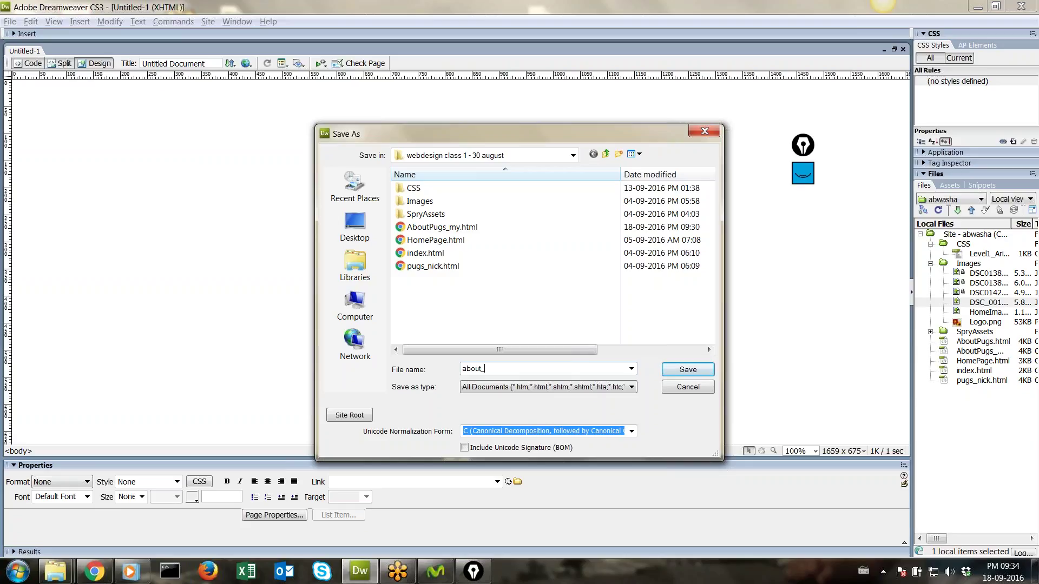
{"action": "type", "text": "pugs"}
Browse from 9Grade through 3 trimester to the webdesign class 1 - 30 august folder and save the page there
{"action": "left_click", "coordinate": [572, 155]}
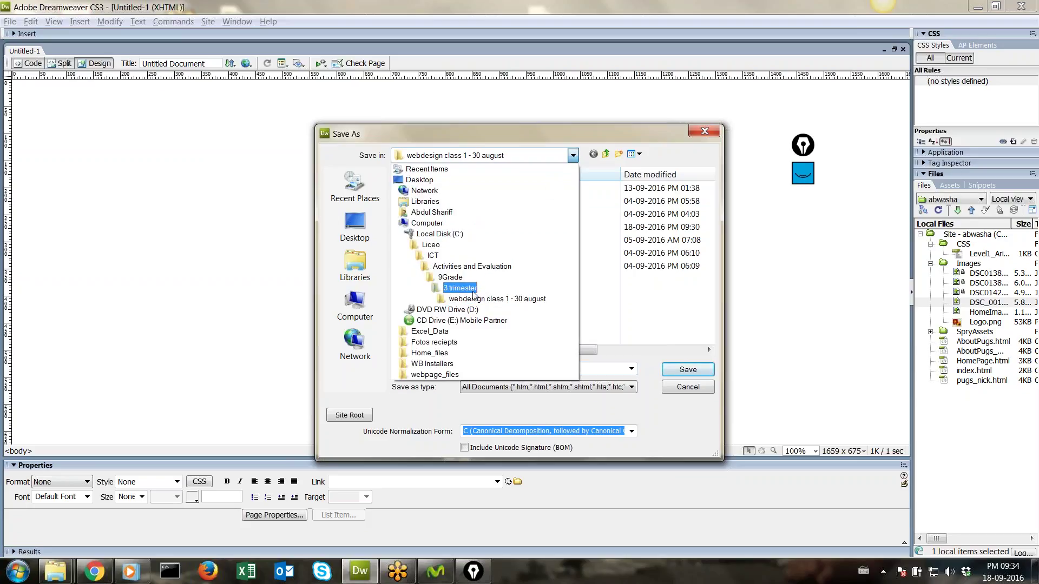
{"action": "left_click", "coordinate": [459, 277]}
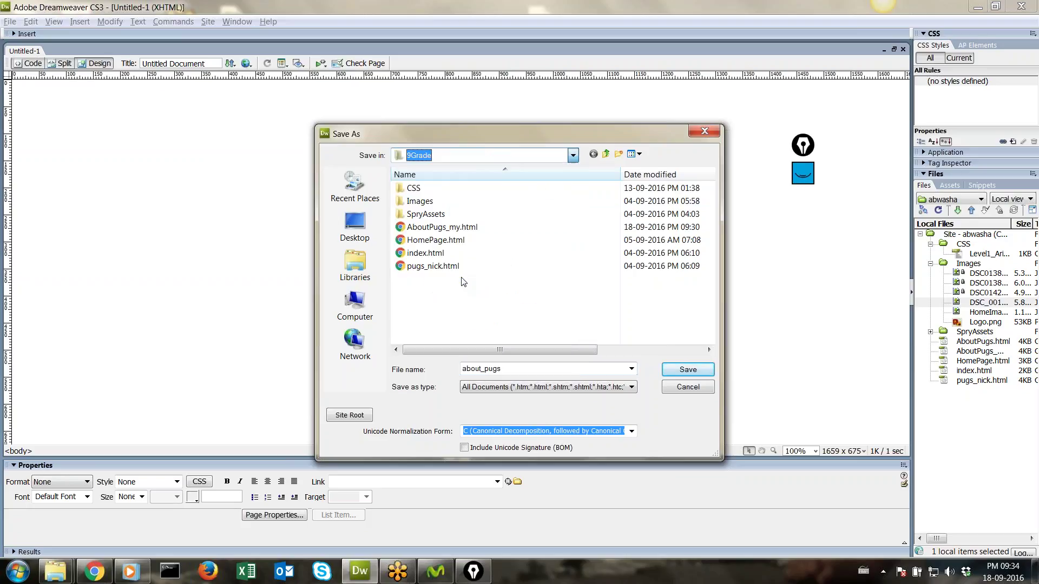
{"action": "double_click", "coordinate": [438, 213]}
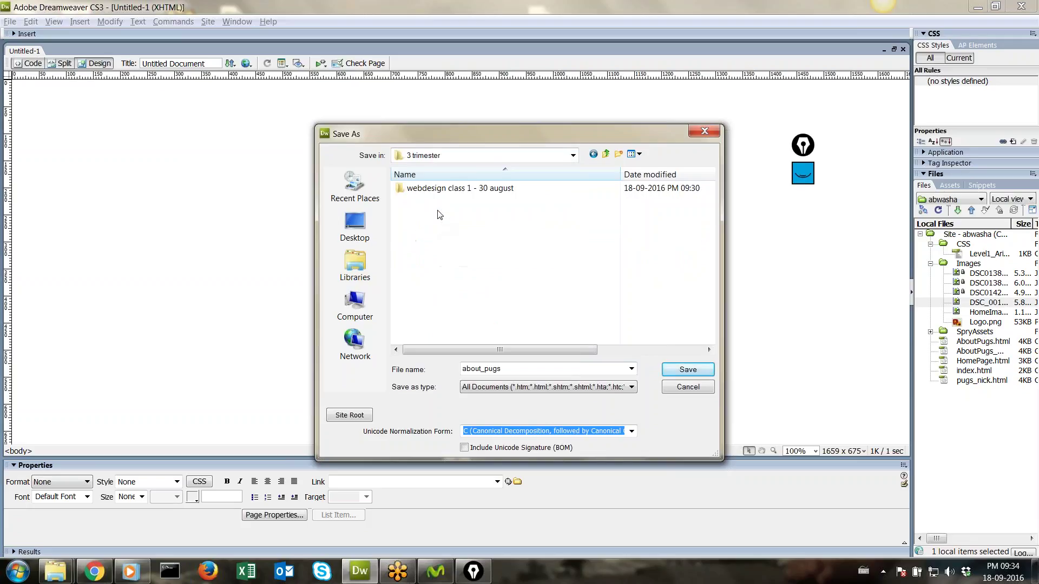
{"action": "double_click", "coordinate": [441, 189]}
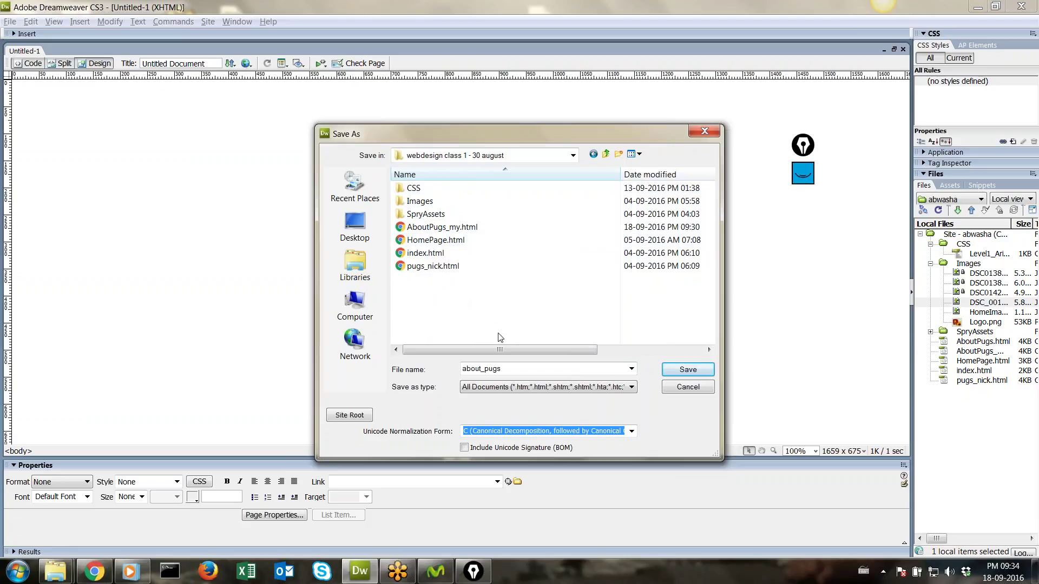
{"action": "double_click", "coordinate": [540, 368]}
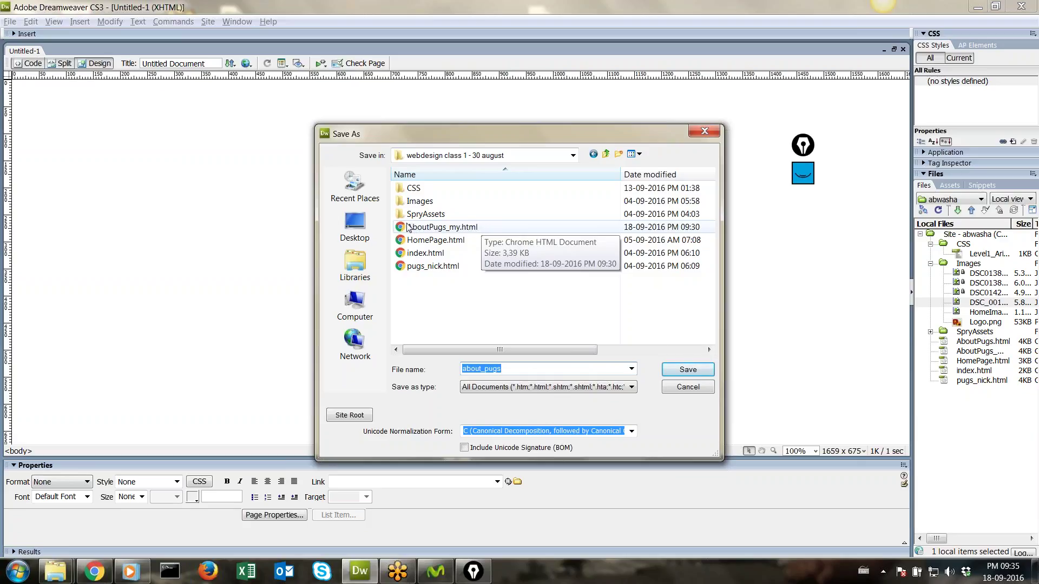
{"action": "left_click", "coordinate": [673, 372]}
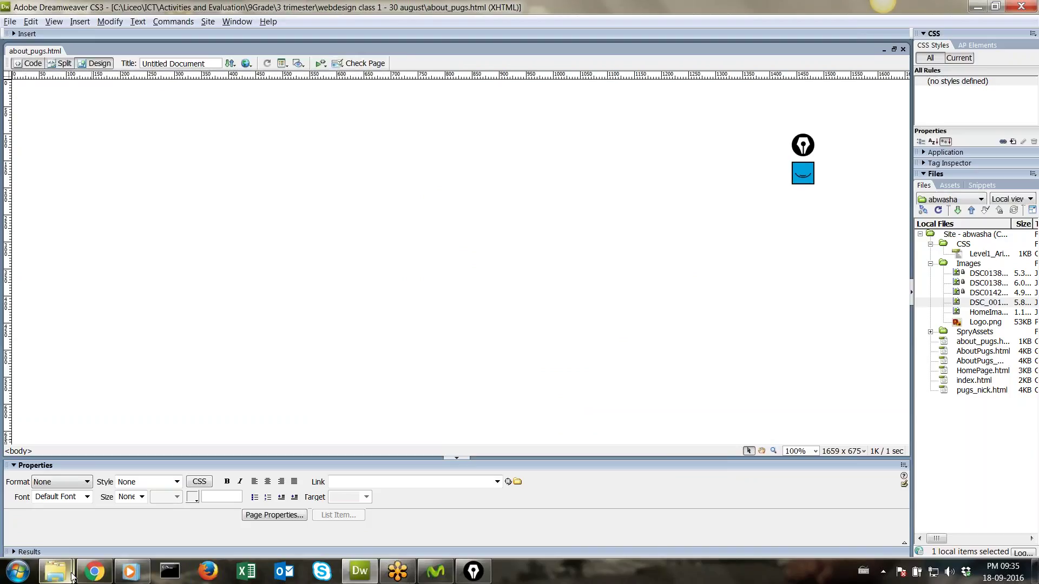
Switch to the webdesign class 1 - 30 august folder window and check the saved about_pugs.html file
{"action": "mouse_move", "coordinate": [56, 571]}
{"action": "left_click", "coordinate": [90, 518]}
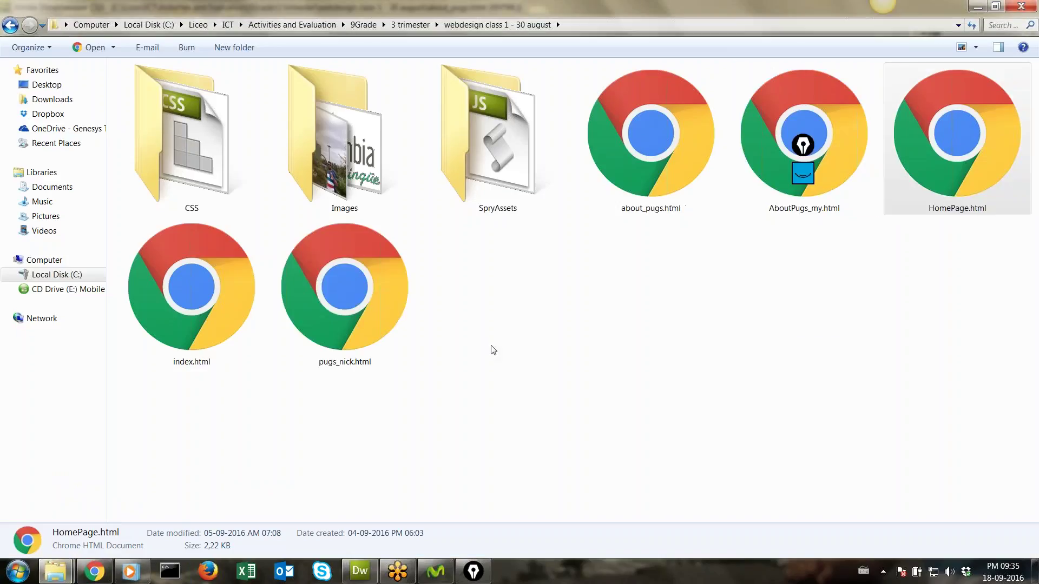
{"action": "left_click", "coordinate": [624, 176]}
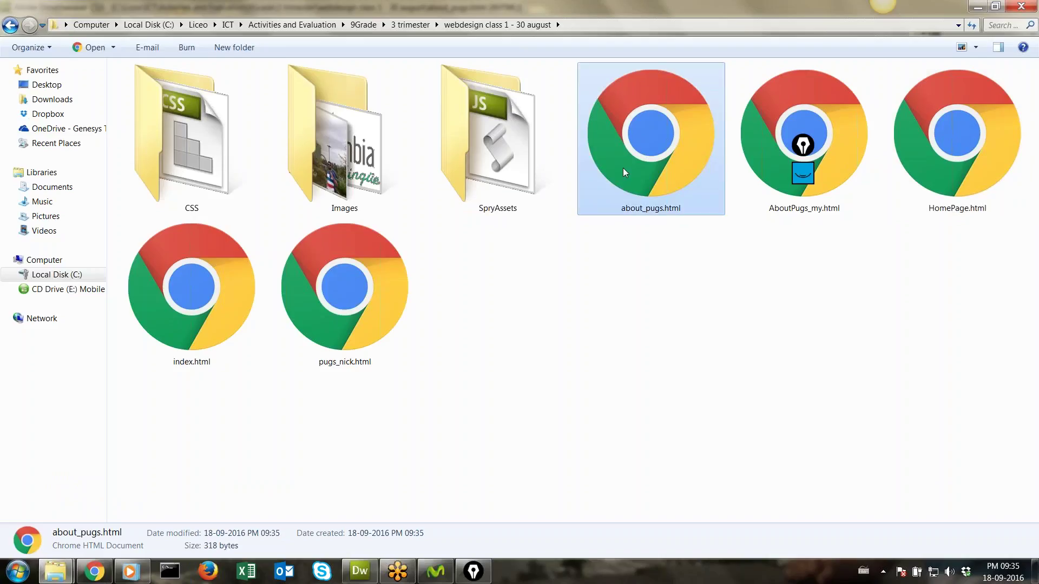
Open about_pugs.html in the browser to check it, and return to the blank page in Dreamweaver
{"action": "double_click", "coordinate": [623, 168]}
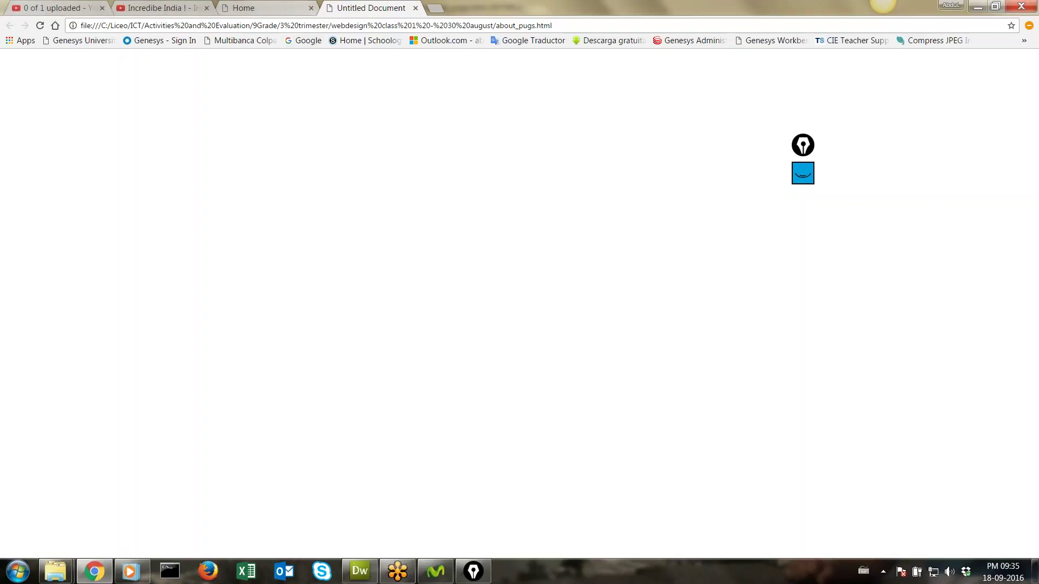
{"action": "left_click", "coordinate": [360, 571]}
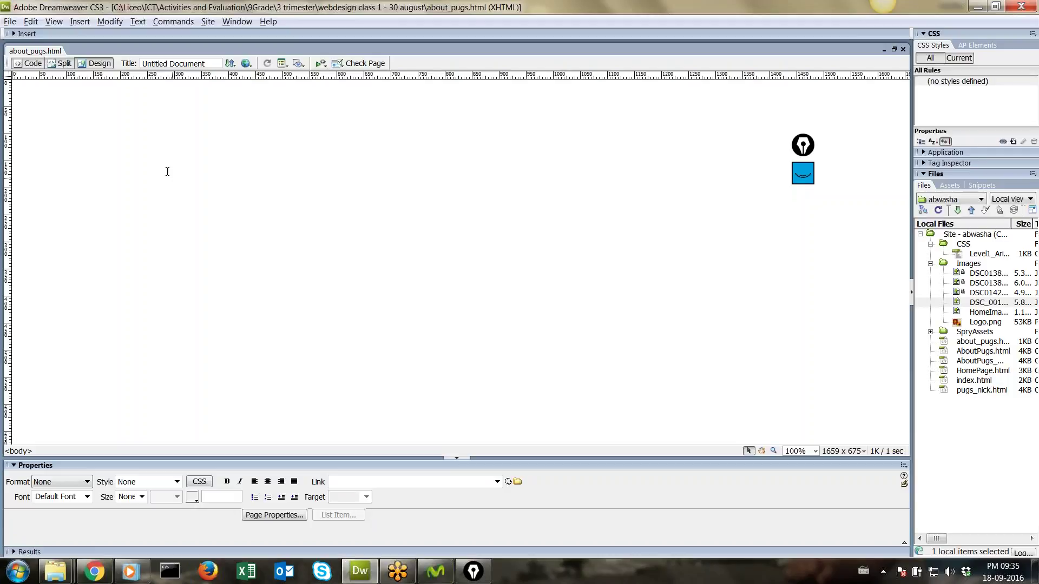
{"action": "left_click", "coordinate": [92, 134]}
Start inserting a table with 1 row and 2 columns, and set its width to 100 percent
{"action": "left_click", "coordinate": [81, 22]}
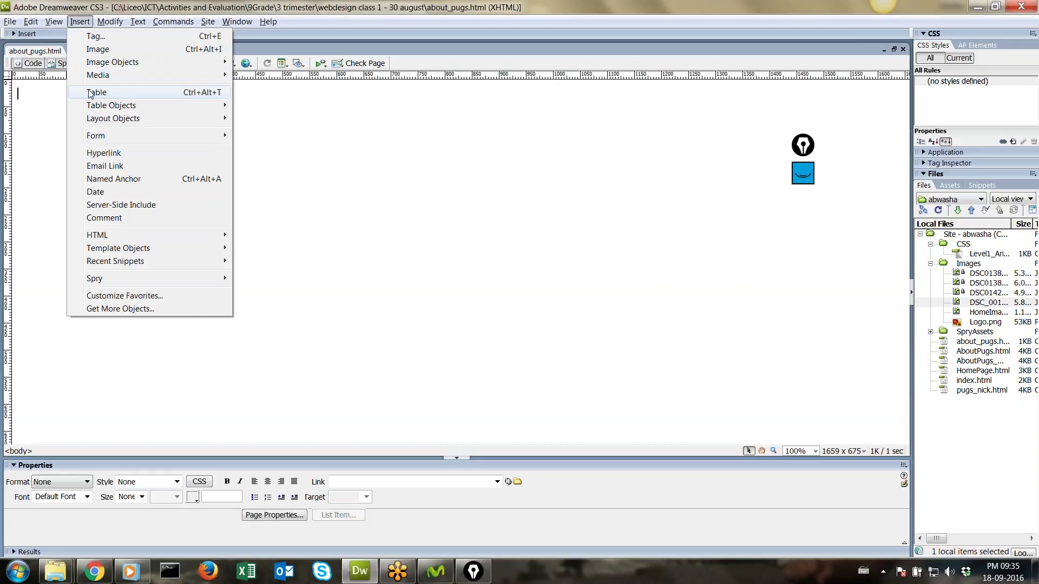
{"action": "left_click", "coordinate": [132, 97]}
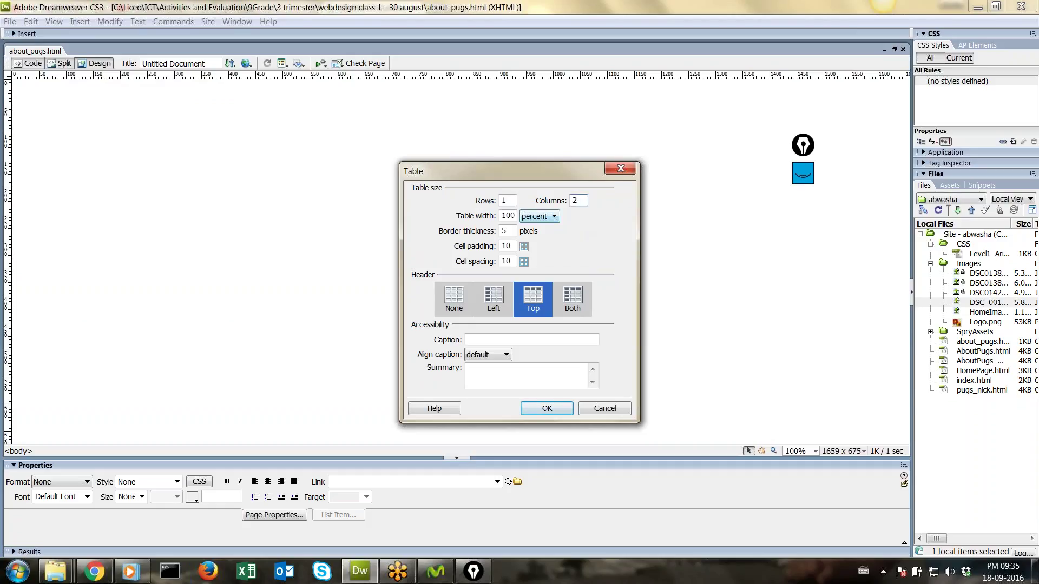
{"action": "left_click", "coordinate": [538, 218]}
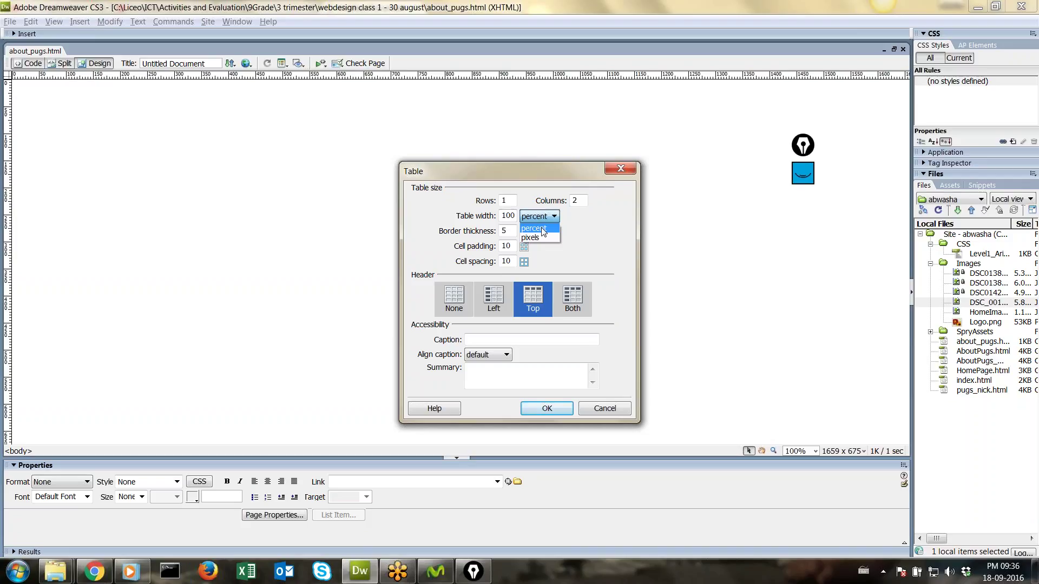
{"action": "left_click", "coordinate": [543, 230]}
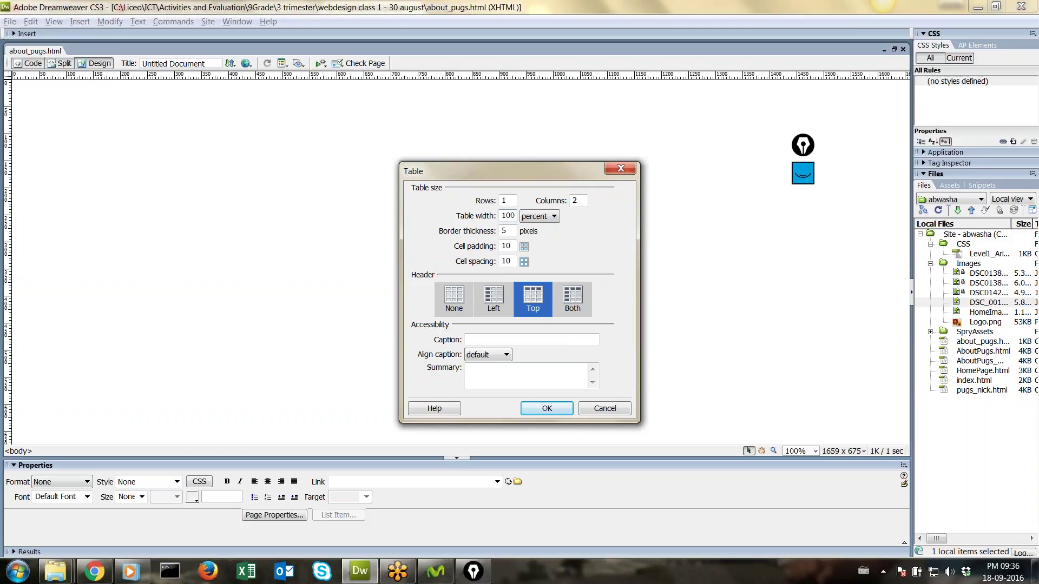
Review the Home page and the finished AboutPugs_my.html page in Chrome, and return to the table settings in Dreamweaver
{"action": "left_click", "coordinate": [102, 578]}
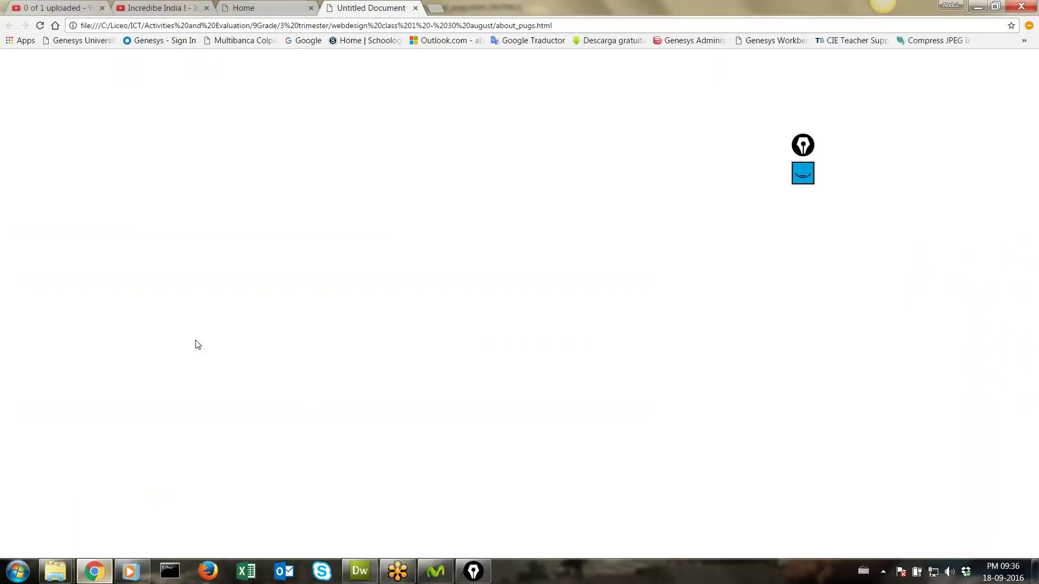
{"action": "left_click", "coordinate": [262, 8]}
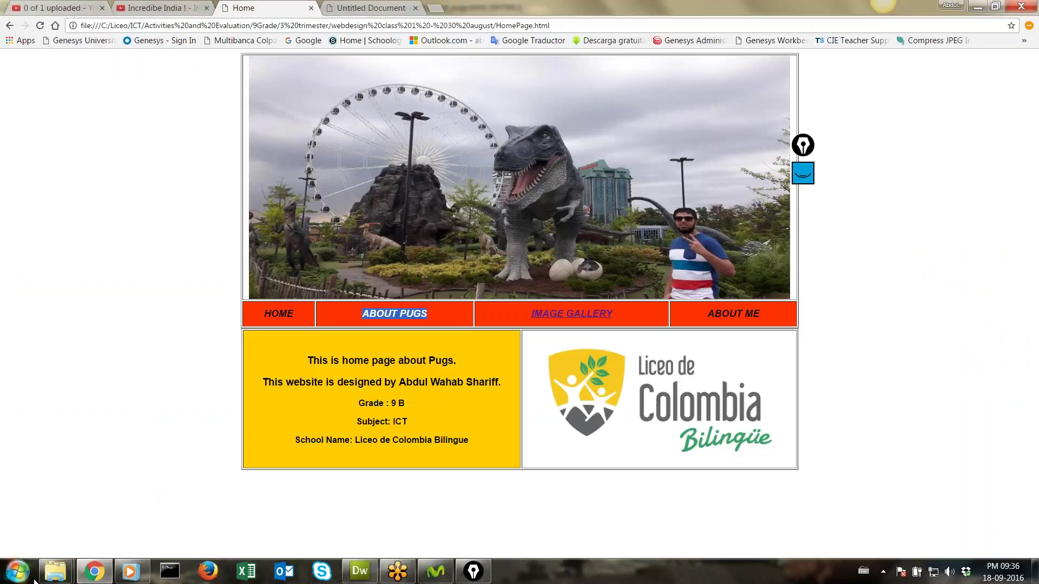
{"action": "mouse_move", "coordinate": [55, 571]}
{"action": "left_click", "coordinate": [86, 510]}
{"action": "left_click", "coordinate": [803, 174]}
{"action": "left_click", "coordinate": [803, 174]}
{"action": "double_click", "coordinate": [803, 184]}
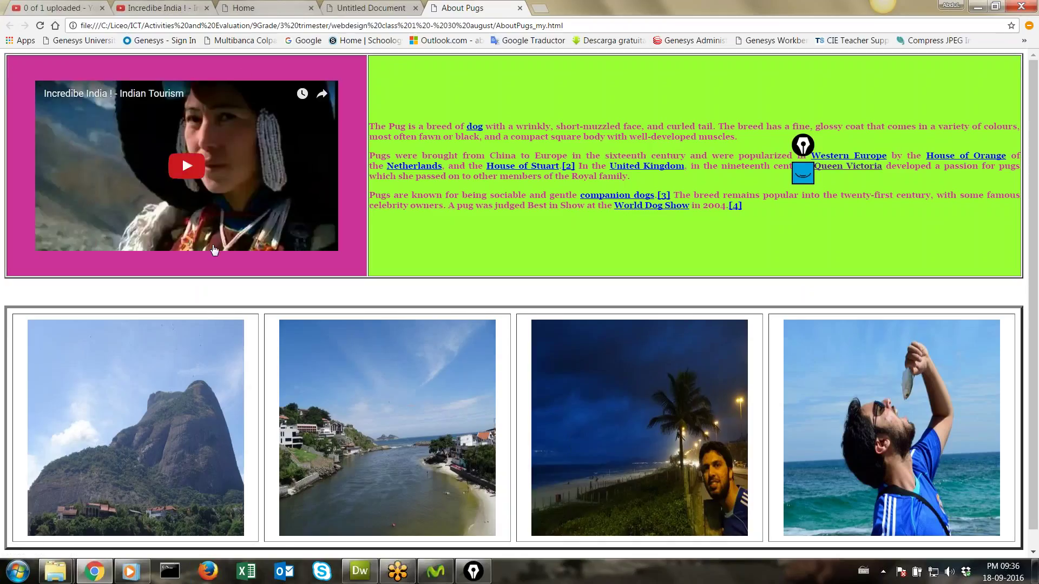
{"action": "left_click", "coordinate": [519, 8]}
{"action": "left_click", "coordinate": [360, 571]}
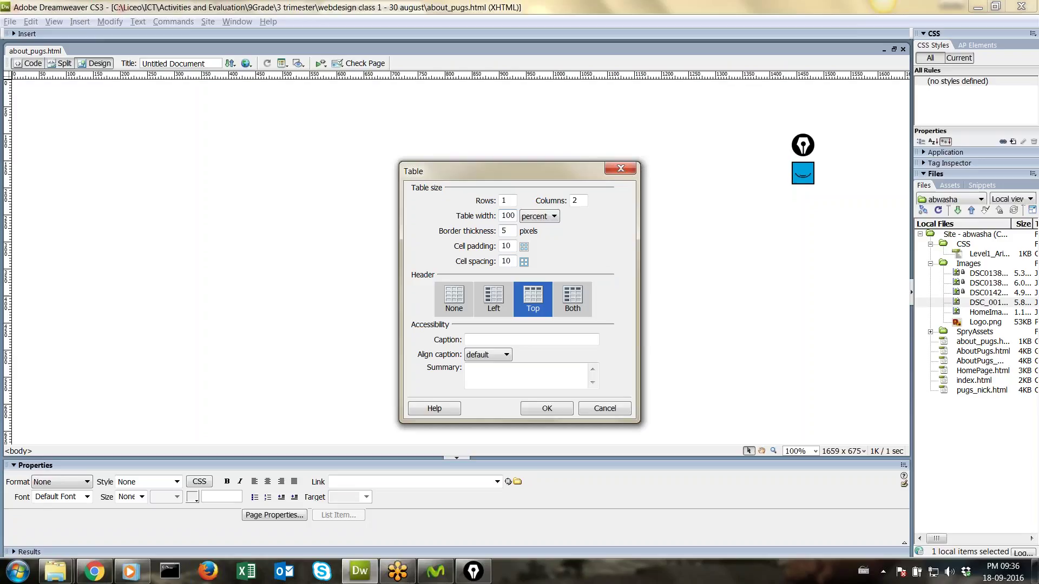
Set the cell spacing to 5, with border thickness 5 and cell padding 10, and insert the table
{"action": "left_click_drag", "start_coordinate": [507, 230], "coordinate": [494, 230]}
{"action": "left_click_drag", "start_coordinate": [512, 246], "coordinate": [500, 246]}
{"action": "left_click", "coordinate": [511, 262]}
{"action": "left_click_drag", "start_coordinate": [511, 261], "coordinate": [501, 262]}
{"action": "type", "text": "5"}
{"action": "left_click", "coordinate": [542, 409]}
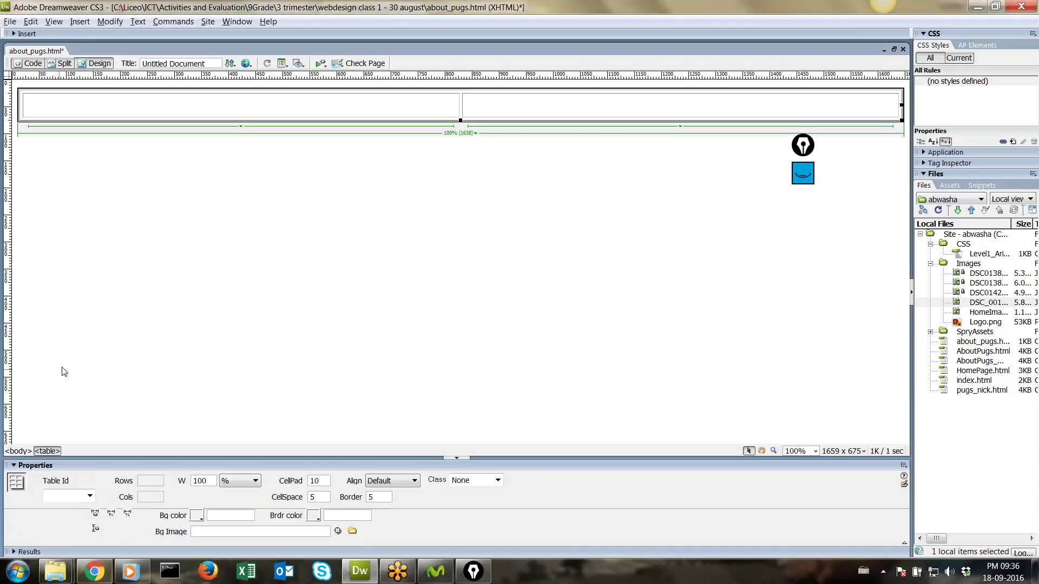
Save the page and reload about_pugs.html in Chrome to check the table
{"action": "left_click", "coordinate": [99, 356]}
{"action": "key", "text": "ctrl+s"}
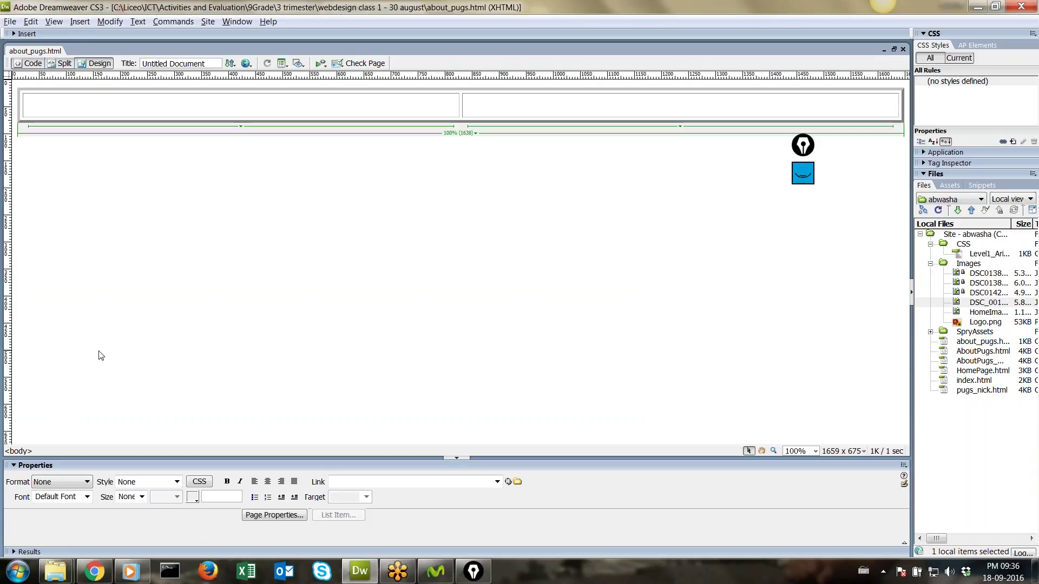
{"action": "left_click", "coordinate": [91, 572]}
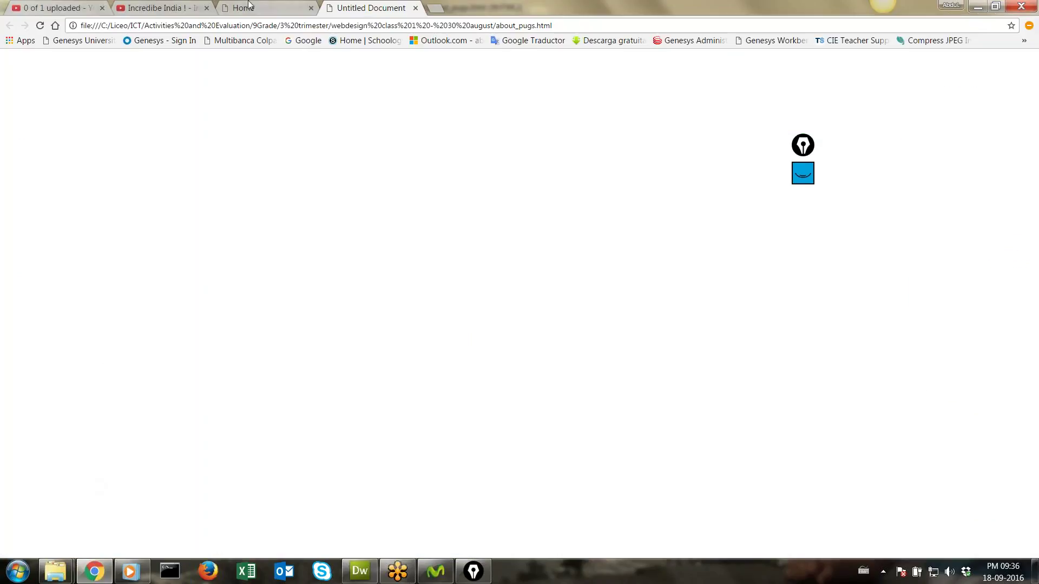
{"action": "left_click", "coordinate": [40, 26]}
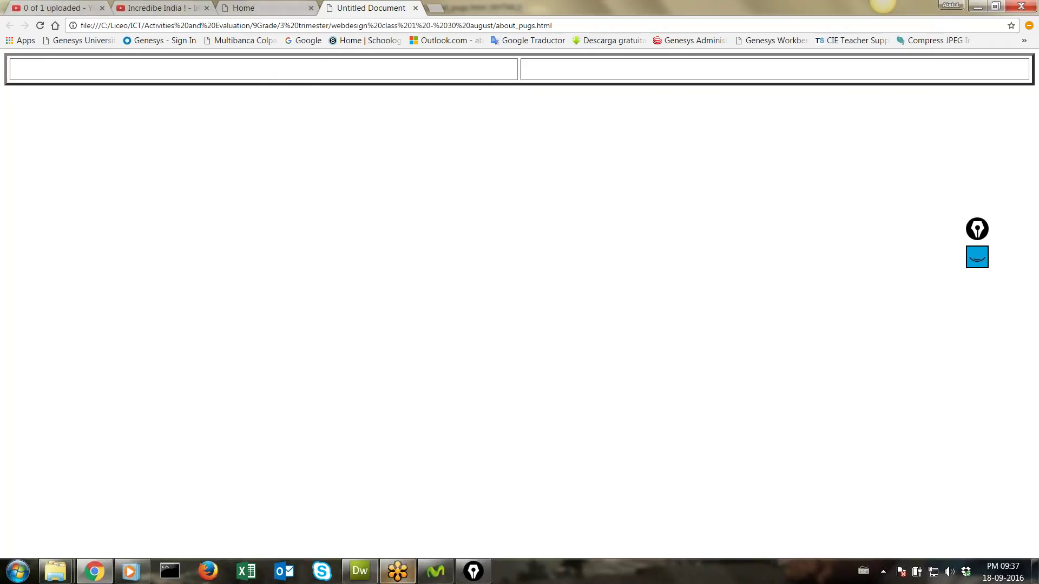
Place the cursor in the table's left cell in Dreamweaver, and open wikipedia.org in a new Chrome tab
{"action": "left_click", "coordinate": [360, 571]}
{"action": "left_click", "coordinate": [239, 101]}
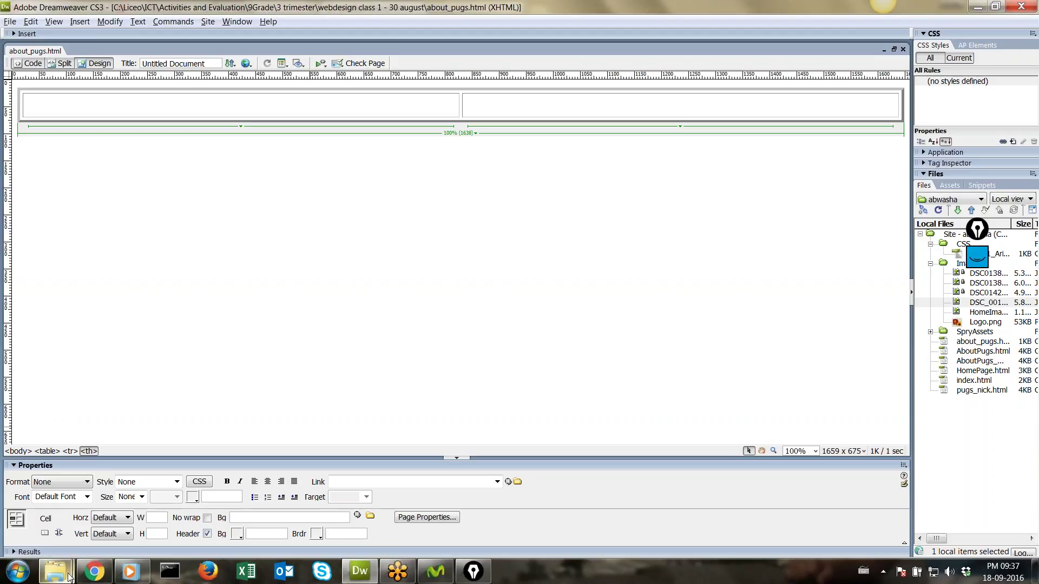
{"action": "left_click", "coordinate": [94, 571]}
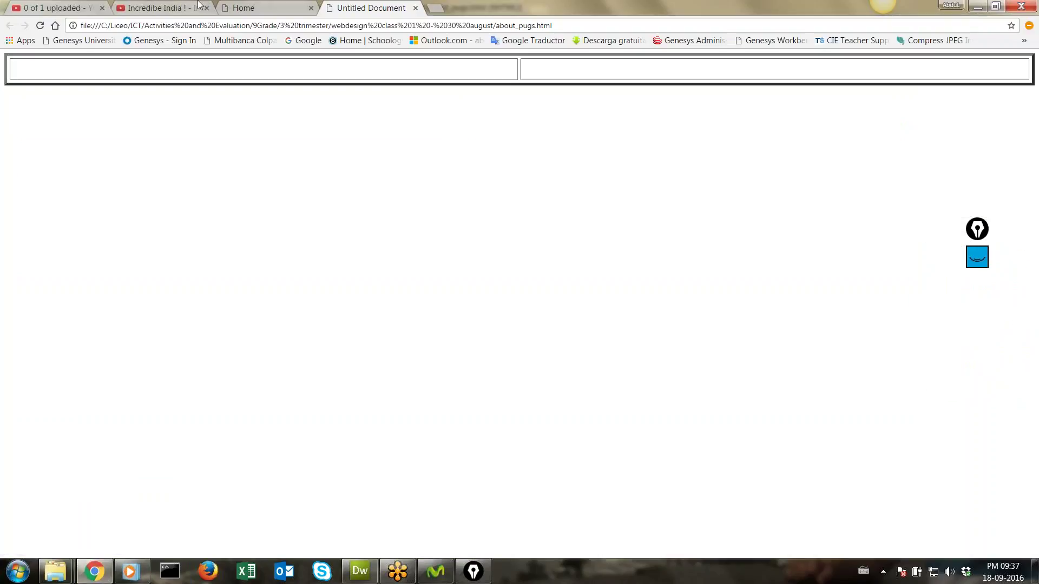
{"action": "left_click", "coordinate": [434, 7]}
{"action": "type", "text": "wikipedia.org"}
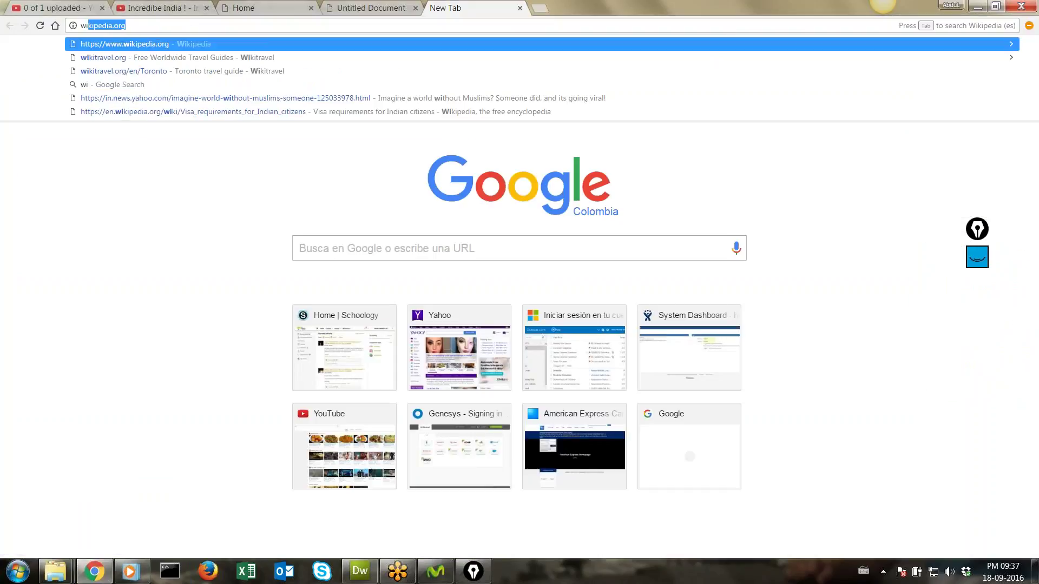
{"action": "key", "text": "Return"}
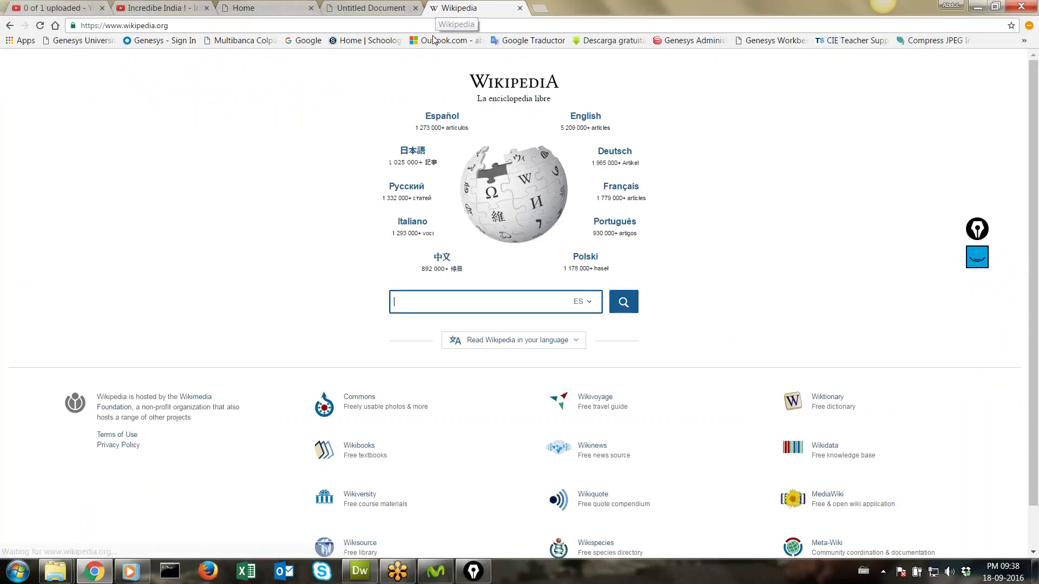
Search Spanish Wikipedia for "pugs dog" and return to the Wikipedia start page
{"action": "type", "text": "pu"}
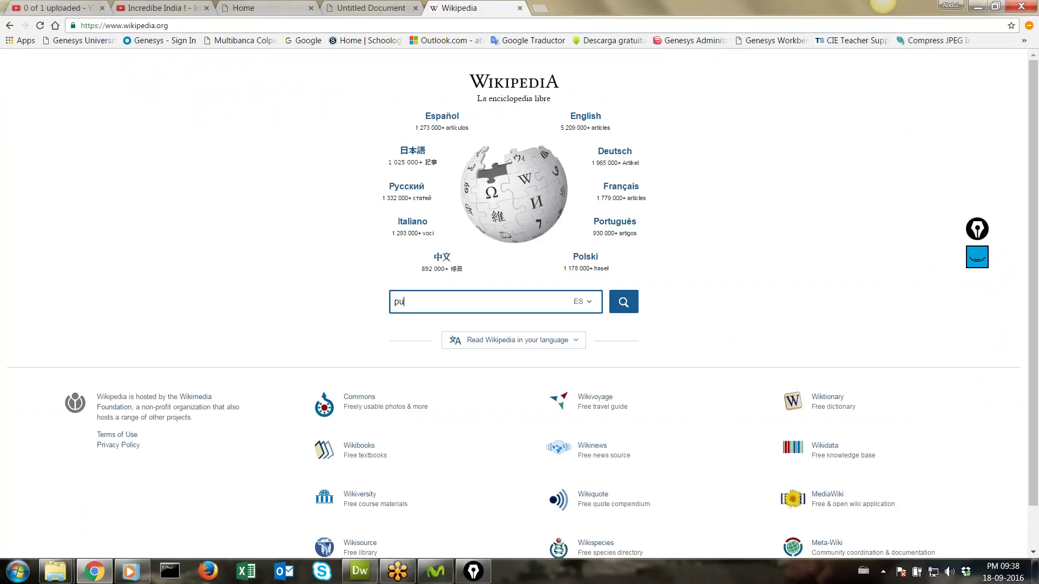
{"action": "type", "text": "gs dog"}
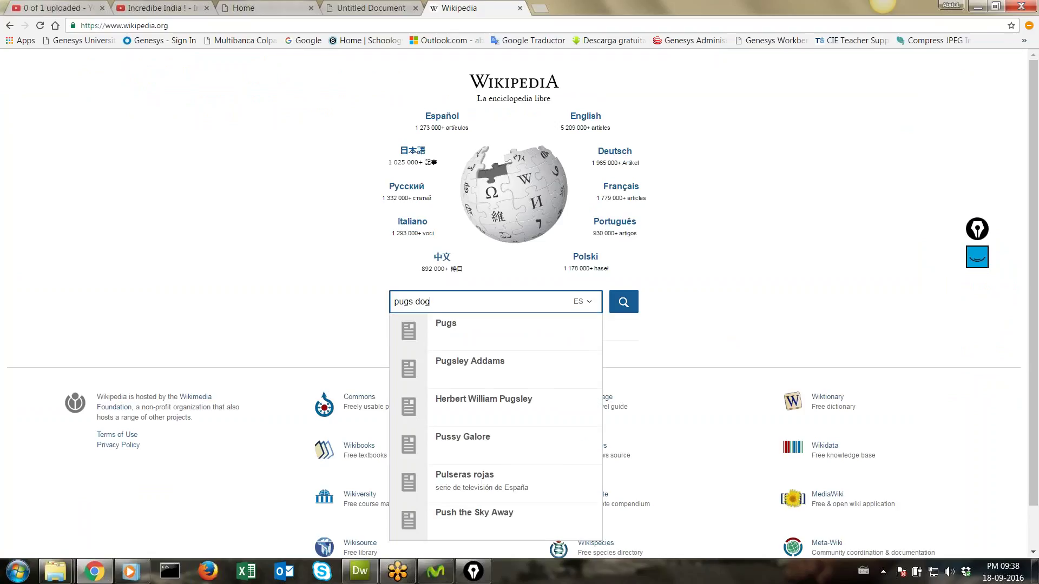
{"action": "key", "text": "Escape"}
{"action": "key", "text": "Return"}
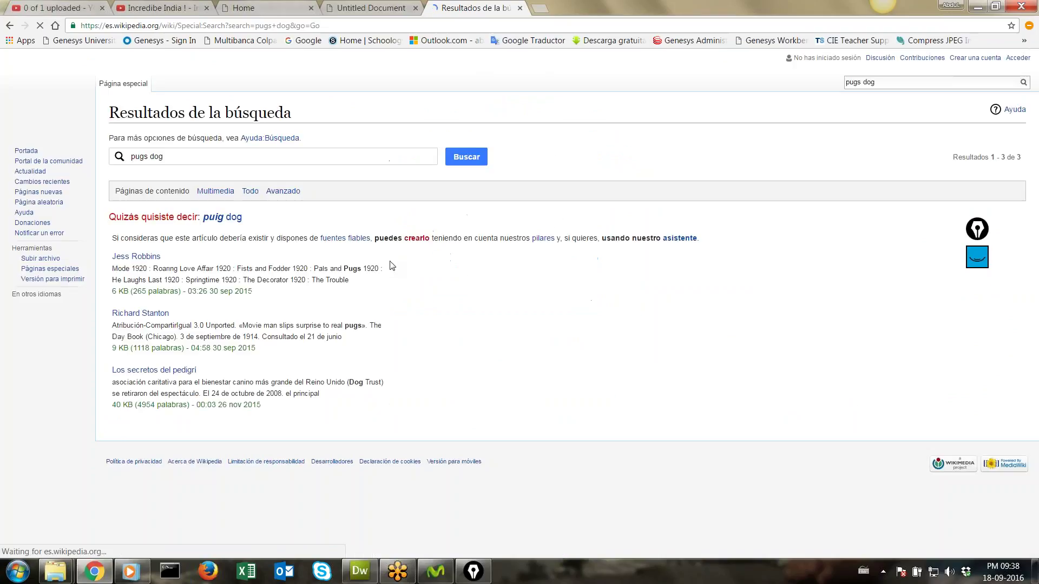
{"action": "left_click", "coordinate": [238, 217]}
{"action": "left_click", "coordinate": [10, 26]}
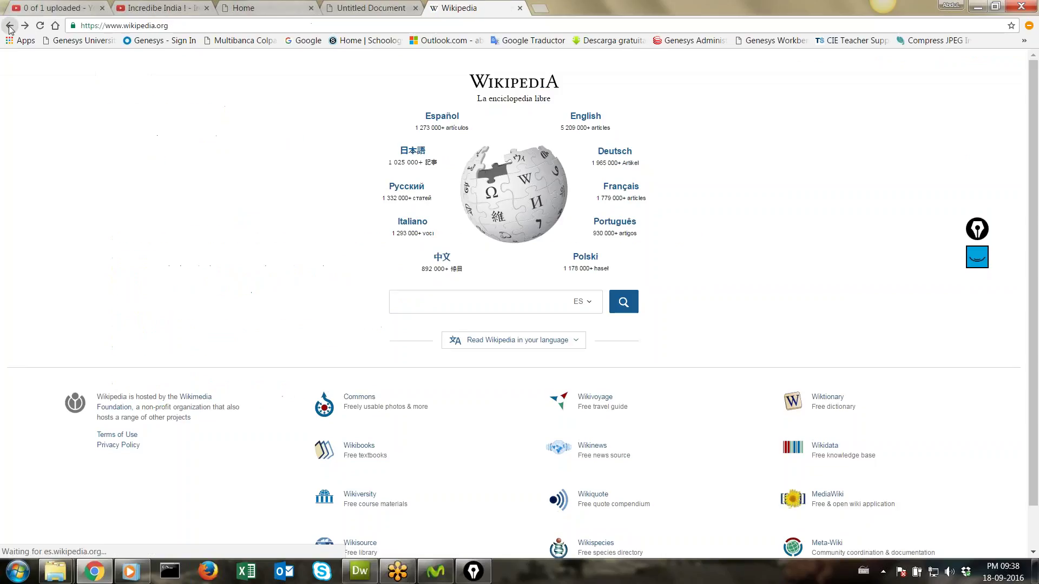
Open English Wikipedia, search for "pugs", and go back to its main page
{"action": "left_click", "coordinate": [584, 122]}
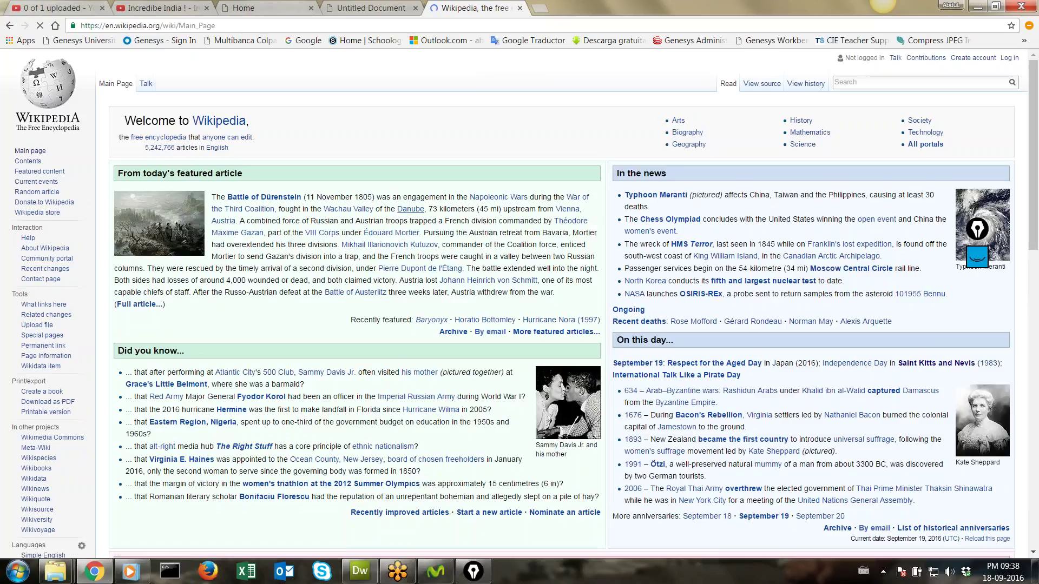
{"action": "left_click", "coordinate": [879, 79]}
{"action": "type", "text": "pugs"}
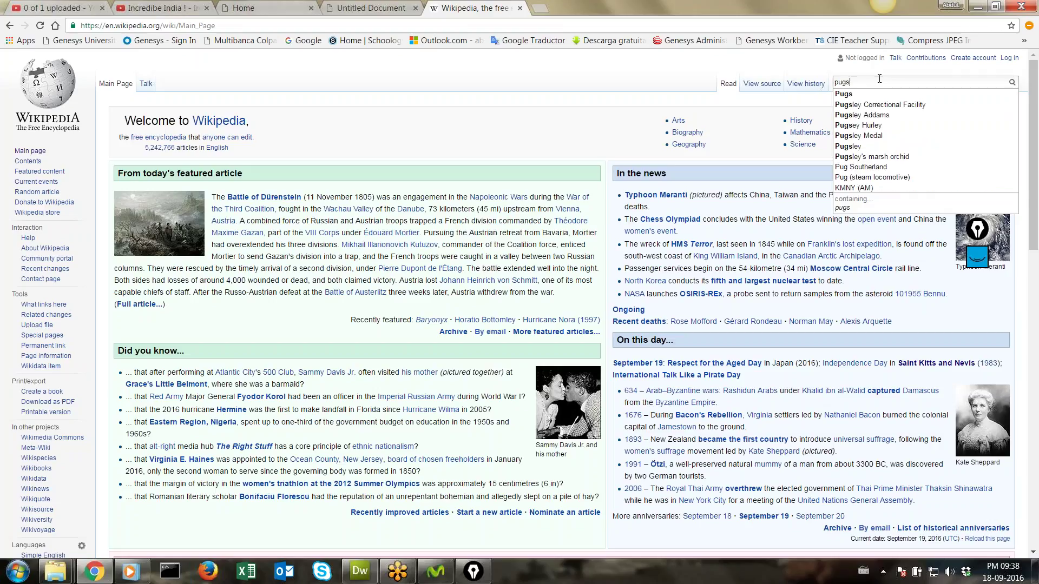
{"action": "key", "text": "Return"}
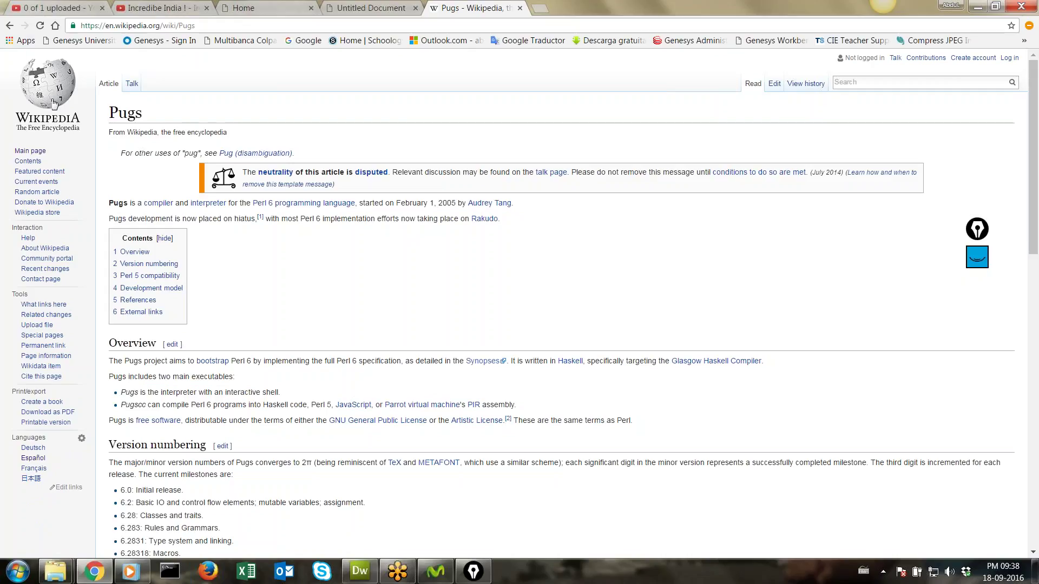
{"action": "left_click", "coordinate": [10, 26]}
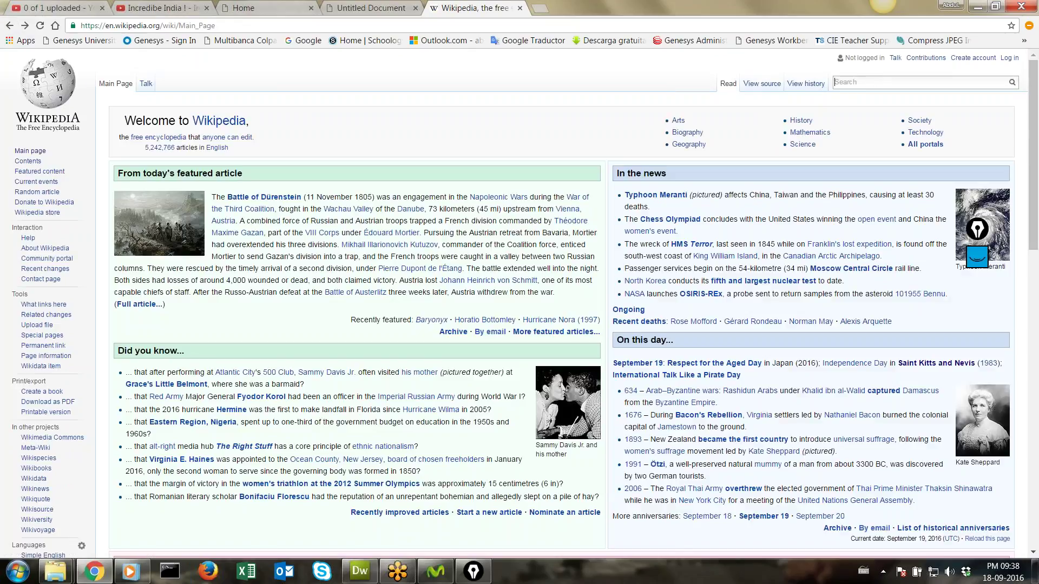
Search English Wikipedia for "bread of dog pugs", check the page of that title, and return to the search results
{"action": "type", "text": "dog pug"}
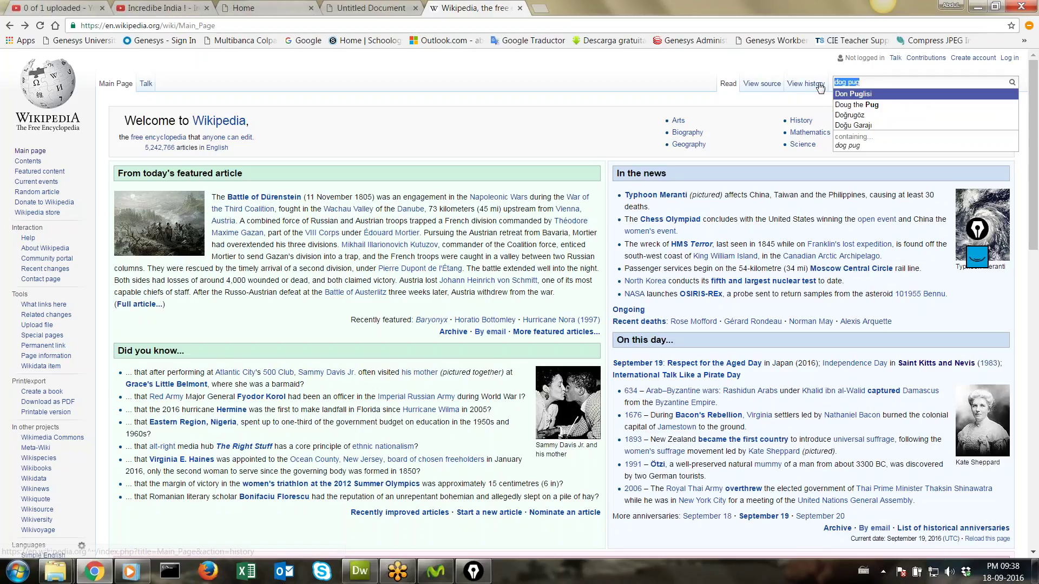
{"action": "type", "text": "bread of"}
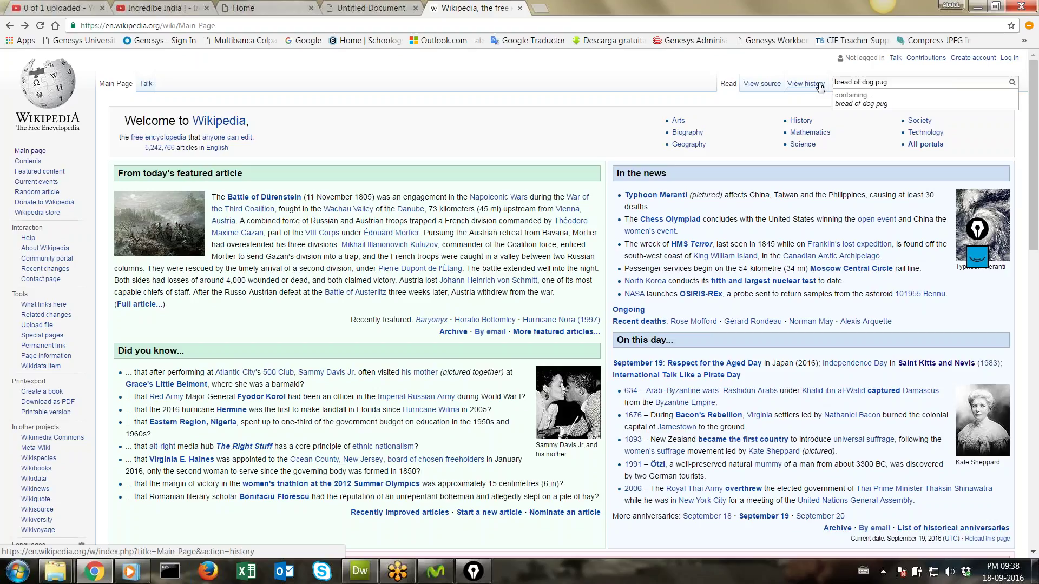
{"action": "key", "text": "Return"}
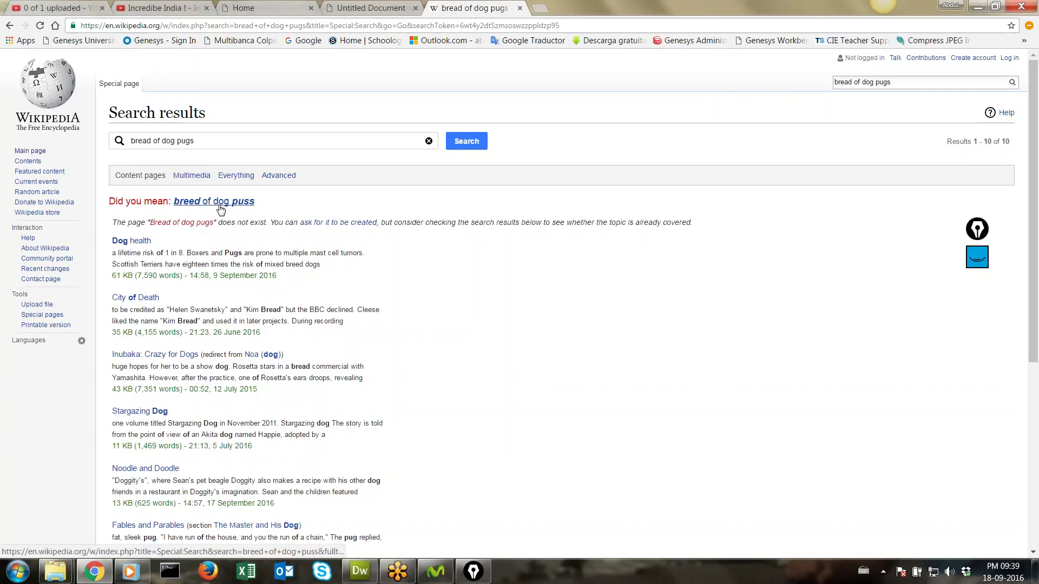
{"action": "left_click", "coordinate": [181, 224]}
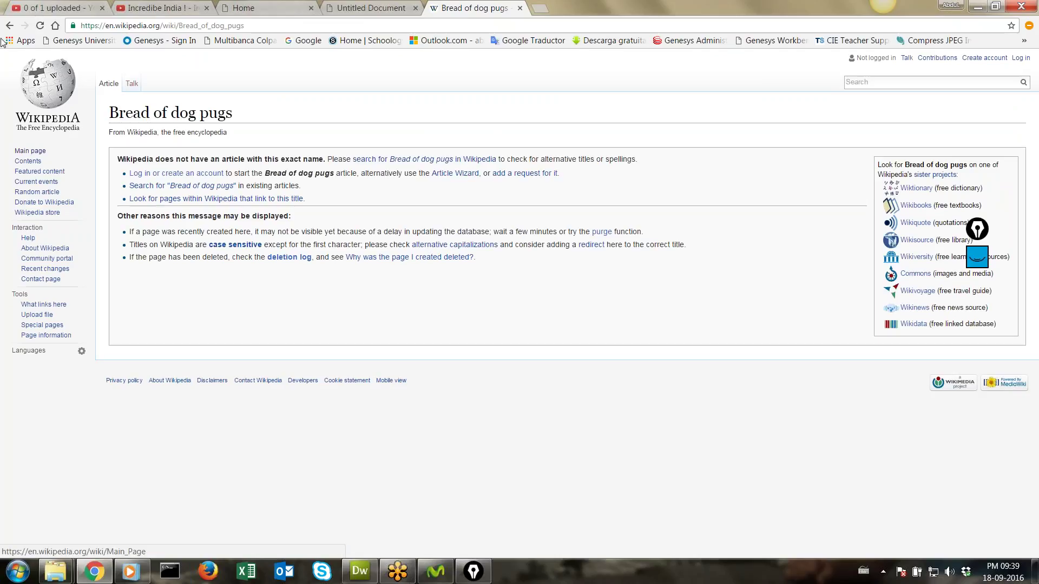
{"action": "left_click", "coordinate": [10, 26]}
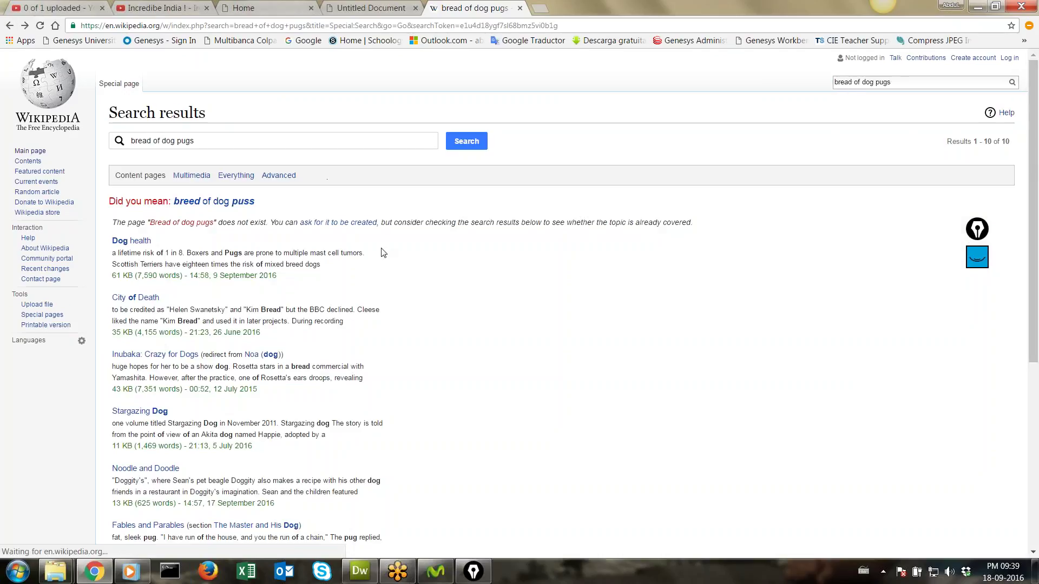
Open about_pugs.html and the sample AboutPugs_my.html from the class folder in the browser, and return to the Wikipedia search results
{"action": "left_click", "coordinate": [248, 7]}
{"action": "mouse_move", "coordinate": [49, 576]}
{"action": "left_click", "coordinate": [95, 527]}
{"action": "double_click", "coordinate": [635, 171]}
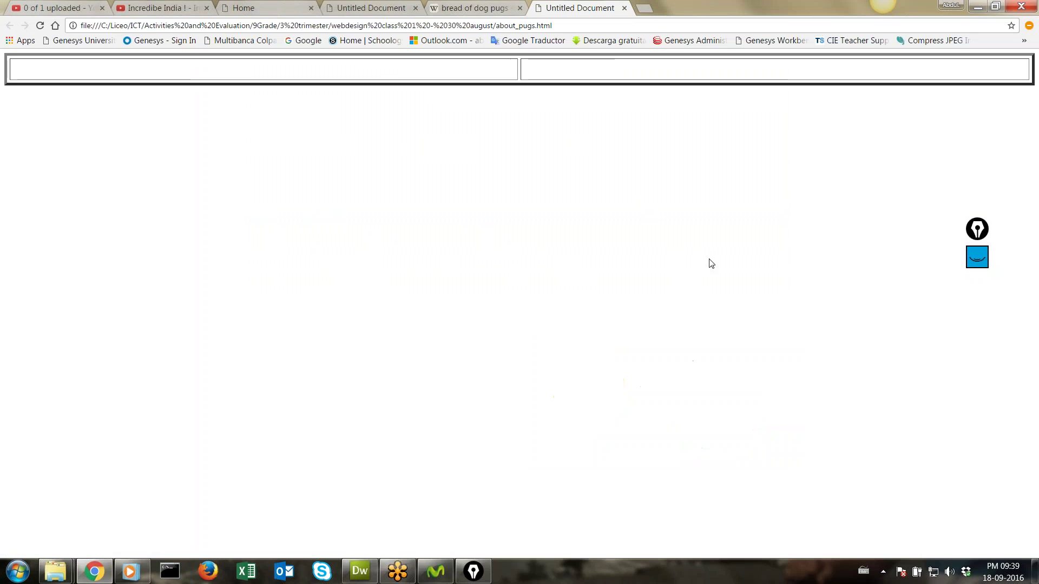
{"action": "mouse_move", "coordinate": [54, 577]}
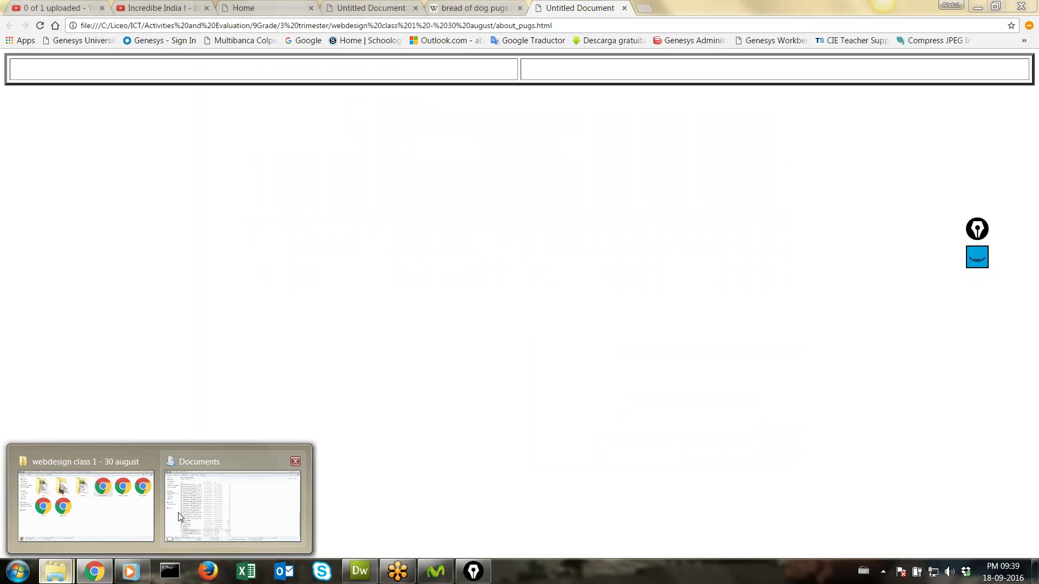
{"action": "left_click", "coordinate": [233, 503]}
{"action": "left_click", "coordinate": [64, 507]}
{"action": "double_click", "coordinate": [774, 172]}
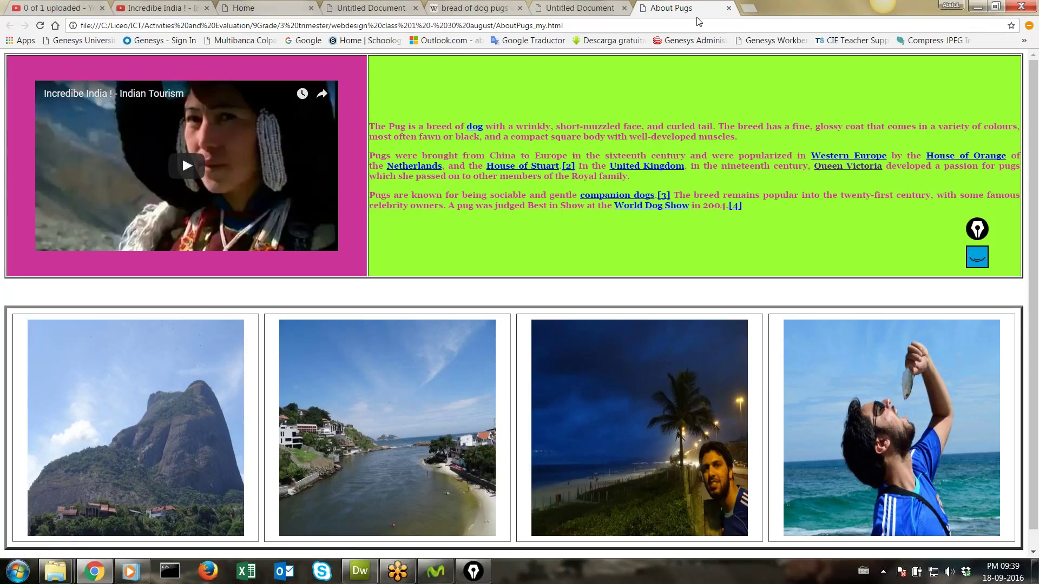
{"action": "left_click", "coordinate": [482, 9]}
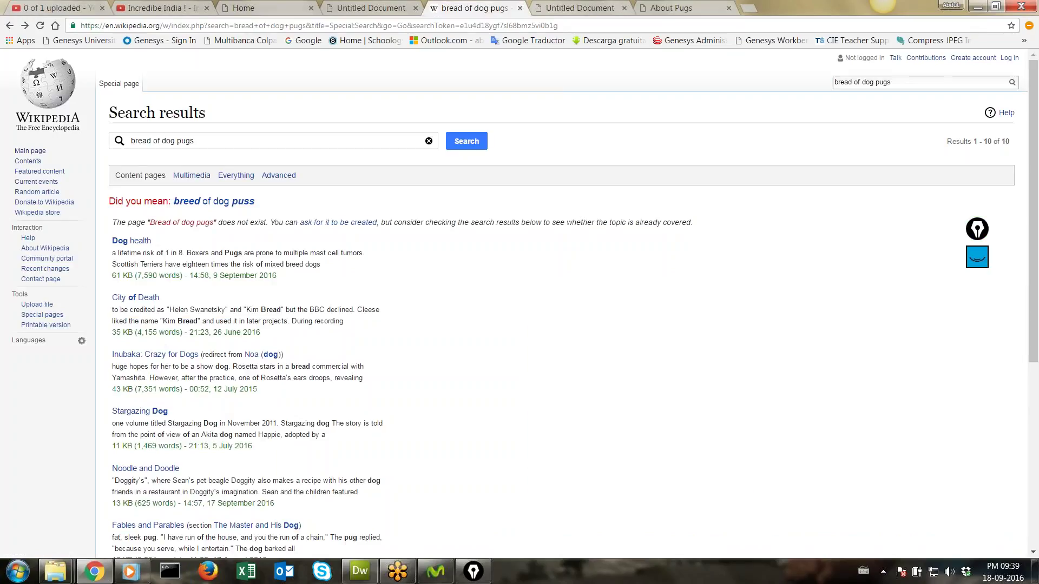
Search Wikipedia for "pug dog" and copy the three introductory paragraphs of the Pug article
{"action": "left_click_drag", "start_coordinate": [892, 85], "coordinate": [571, 63]}
{"action": "type", "text": "pug dog"}
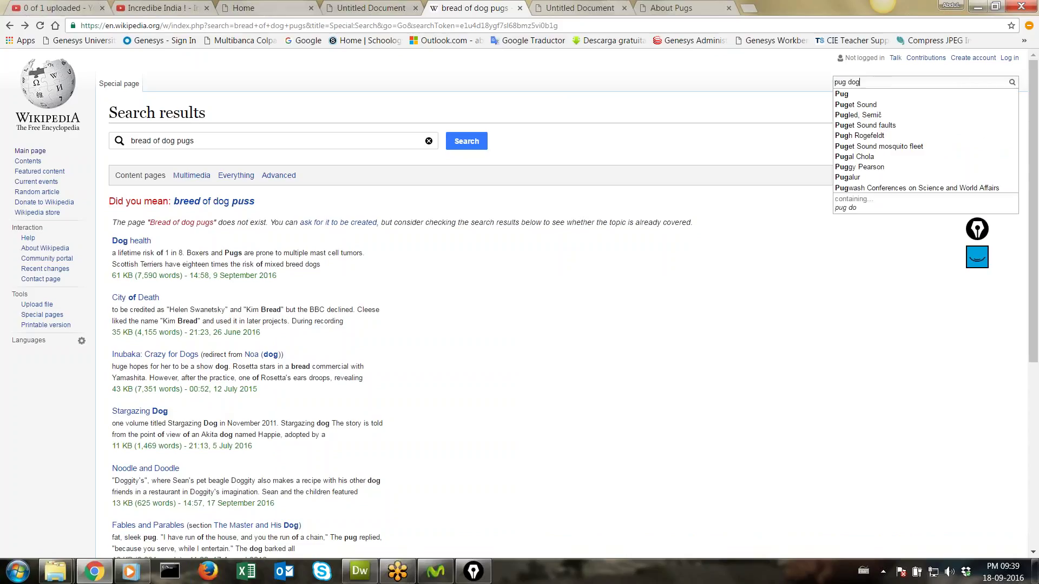
{"action": "key", "text": "Return"}
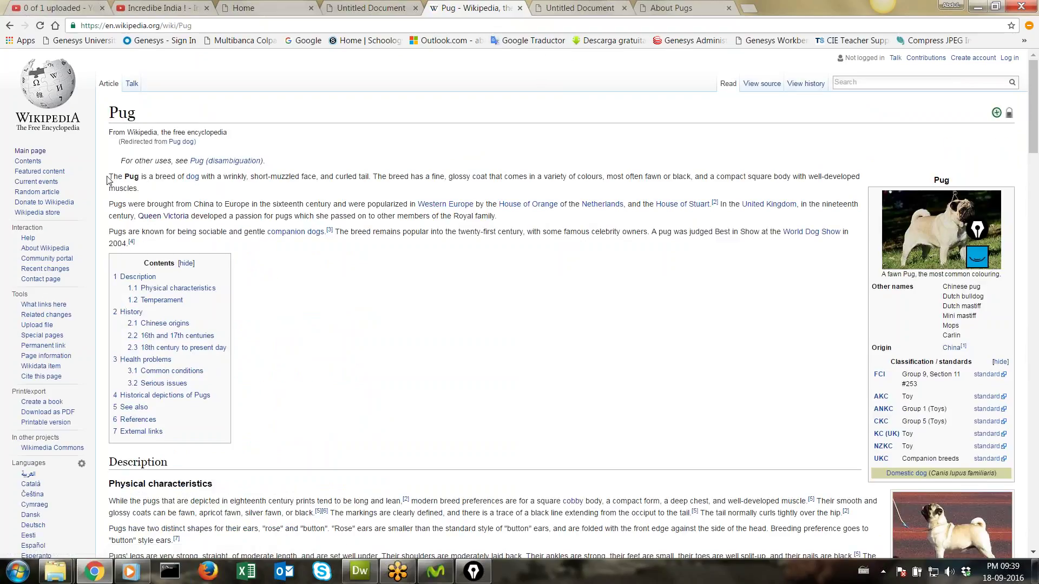
{"action": "left_click_drag", "start_coordinate": [111, 176], "coordinate": [137, 244]}
{"action": "key", "text": "ctrl+c"}
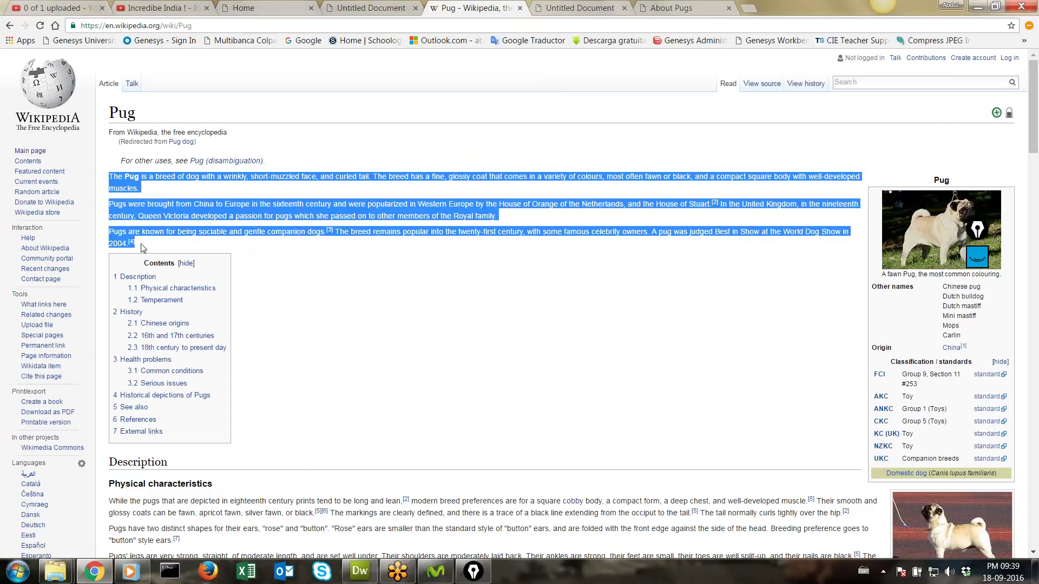
Close the Wikipedia article and the duplicate Untitled Document page, keeping about_pugs.html open in the browser
{"action": "left_click", "coordinate": [571, 8]}
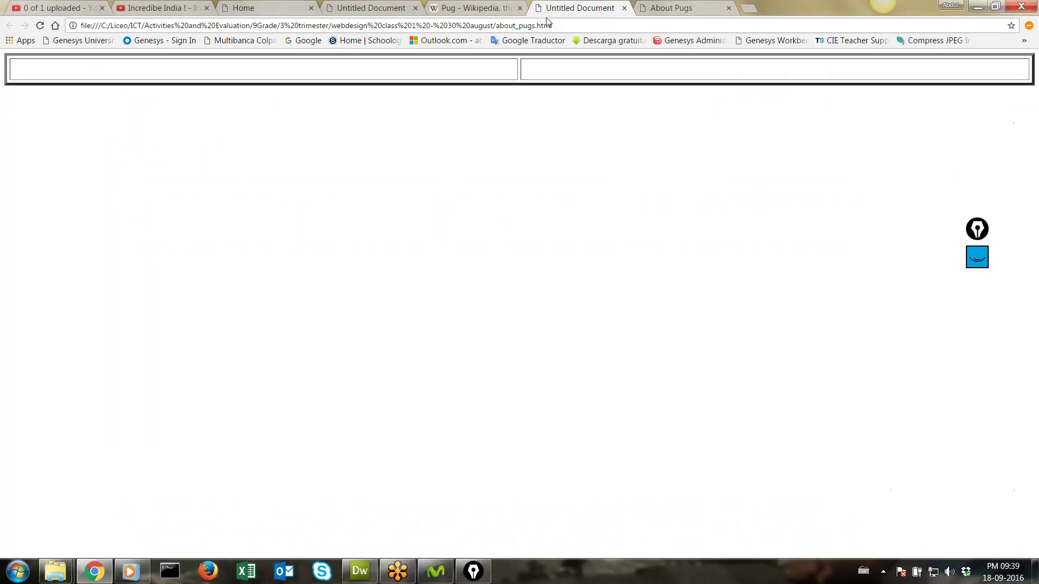
{"action": "left_click", "coordinate": [520, 8]}
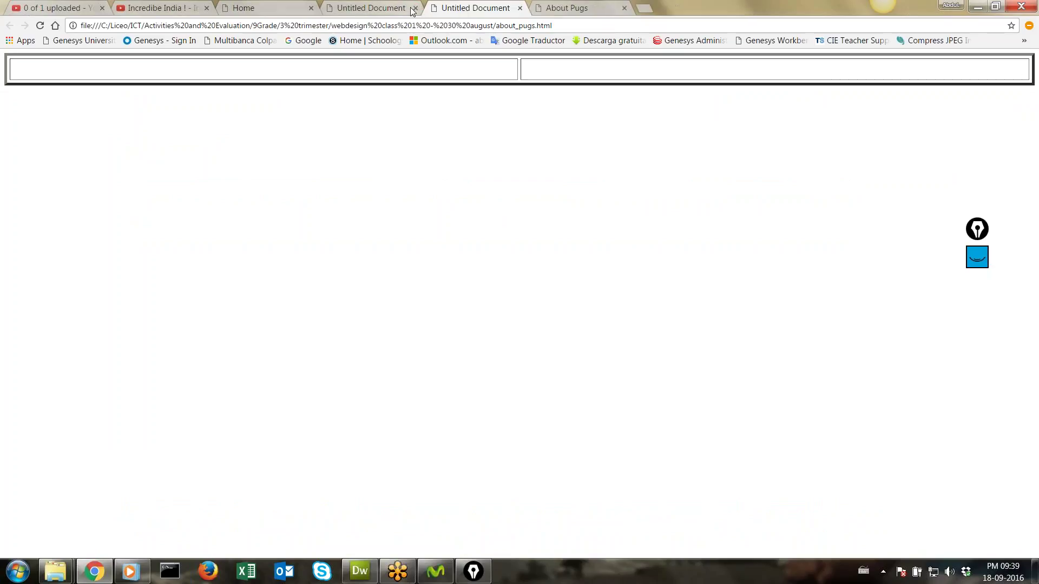
{"action": "left_click", "coordinate": [415, 8]}
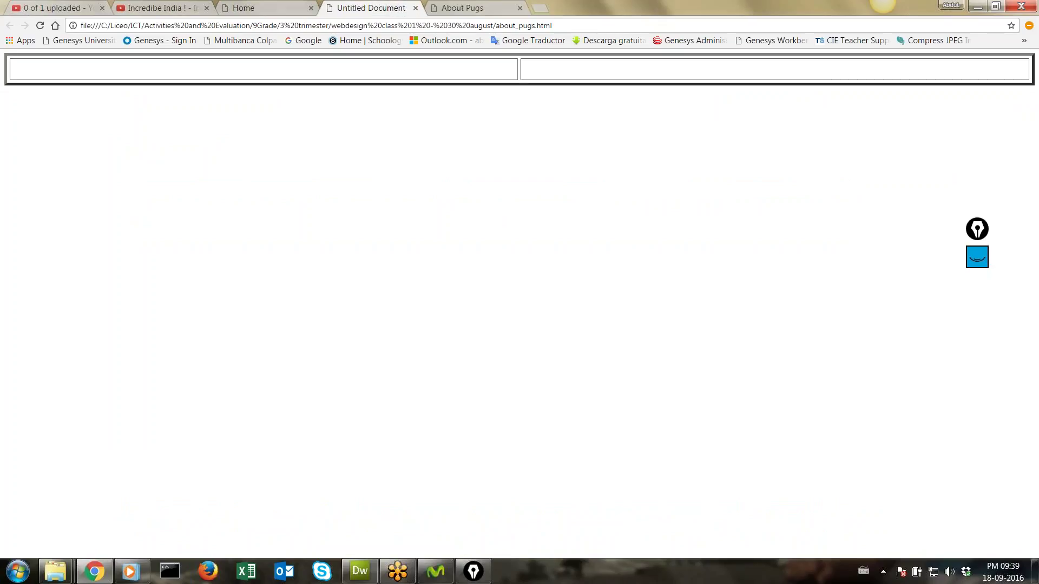
Switch to Dreamweaver and paste the copied pug text into the second cell of the table in about_pugs.html
{"action": "left_click", "coordinate": [360, 570]}
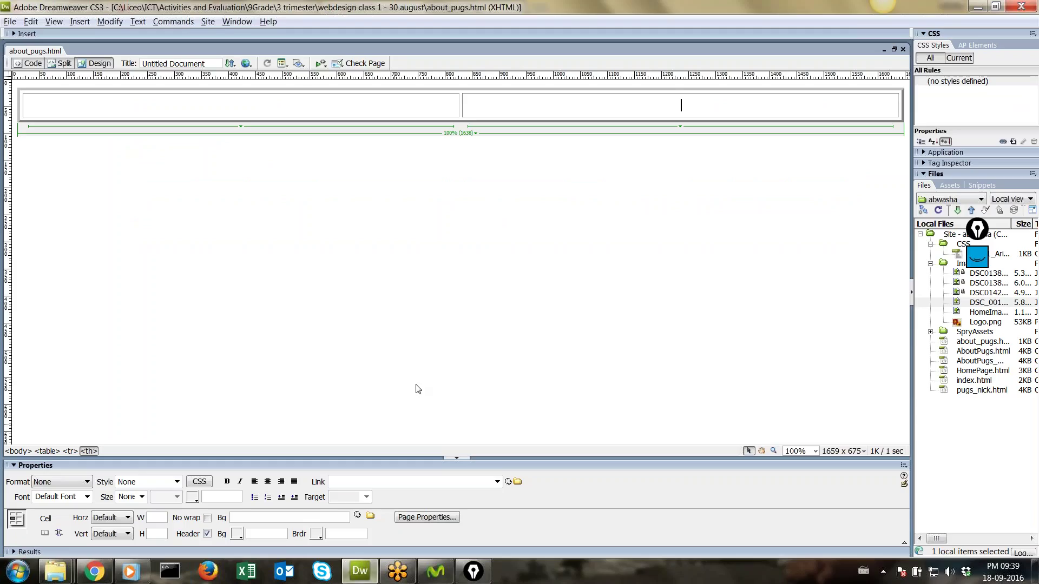
{"action": "left_click", "coordinate": [538, 105]}
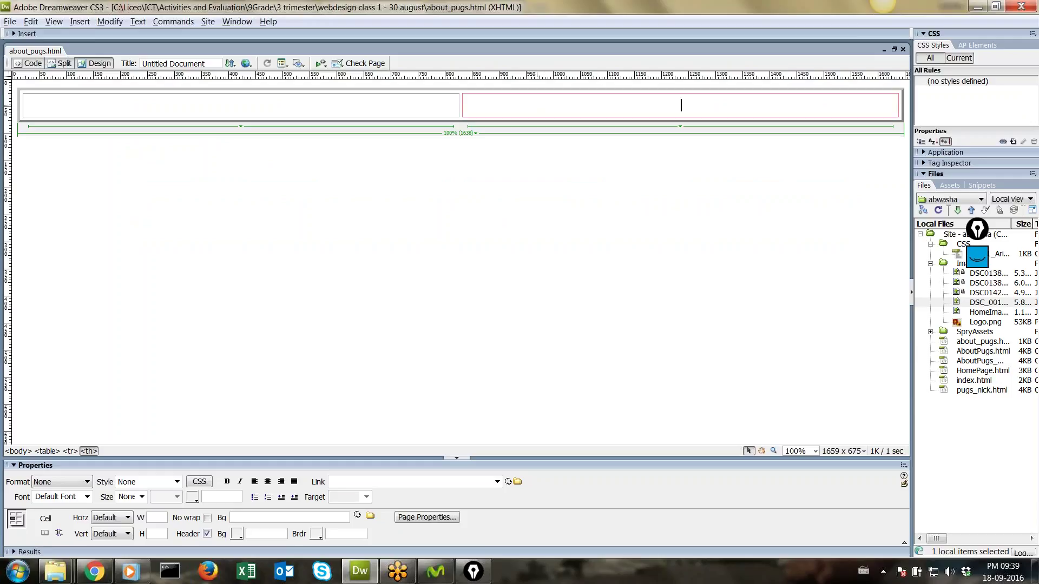
{"action": "key", "text": "ctrl+v"}
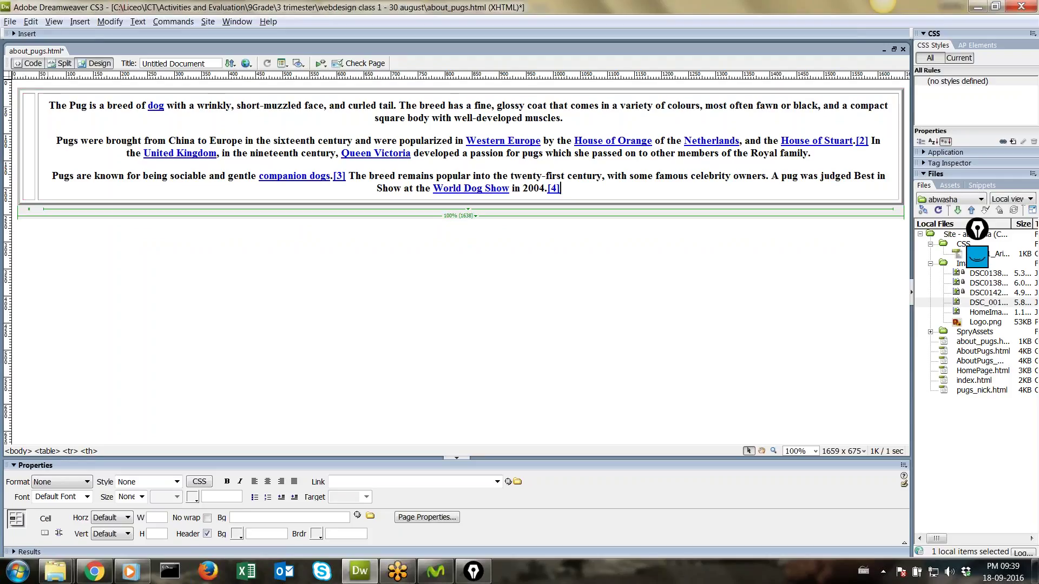
Select the pasted pug text, apply the Paragraph format, and set its size to 12 pixels
{"action": "left_click_drag", "start_coordinate": [51, 104], "coordinate": [551, 206]}
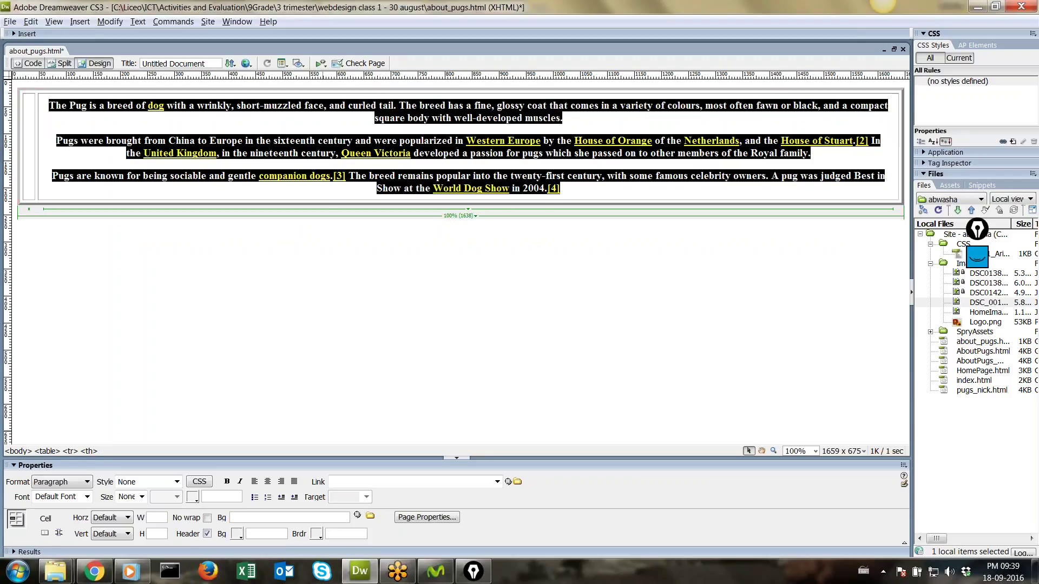
{"action": "left_click", "coordinate": [85, 483]}
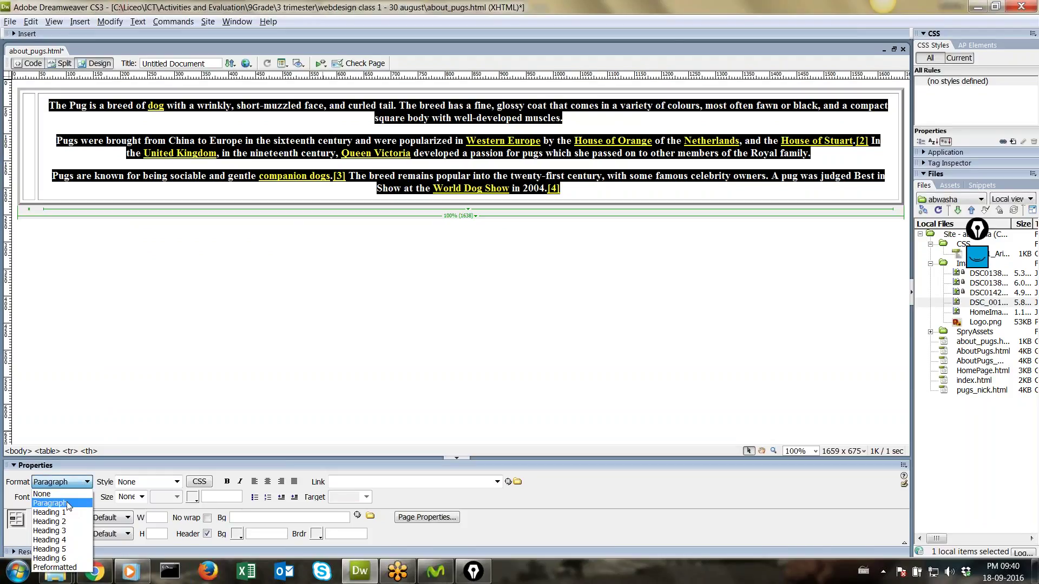
{"action": "left_click", "coordinate": [67, 503]}
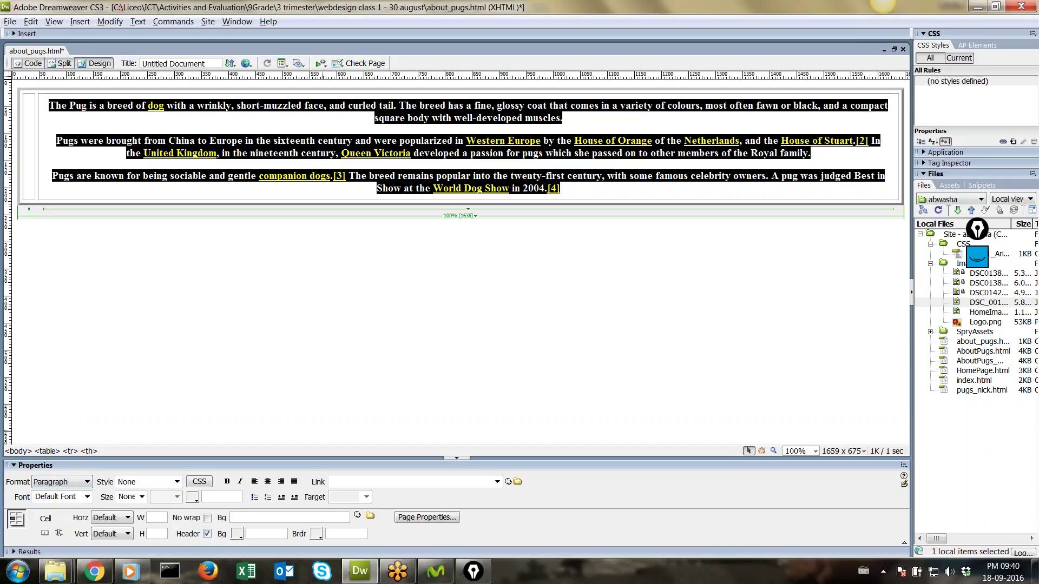
{"action": "left_click", "coordinate": [87, 482]}
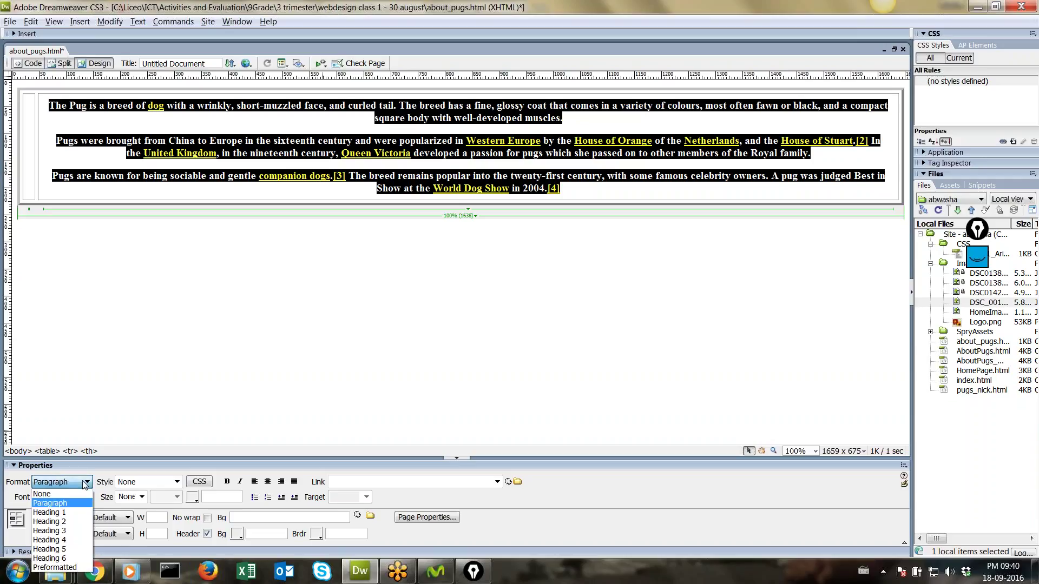
{"action": "left_click", "coordinate": [64, 504]}
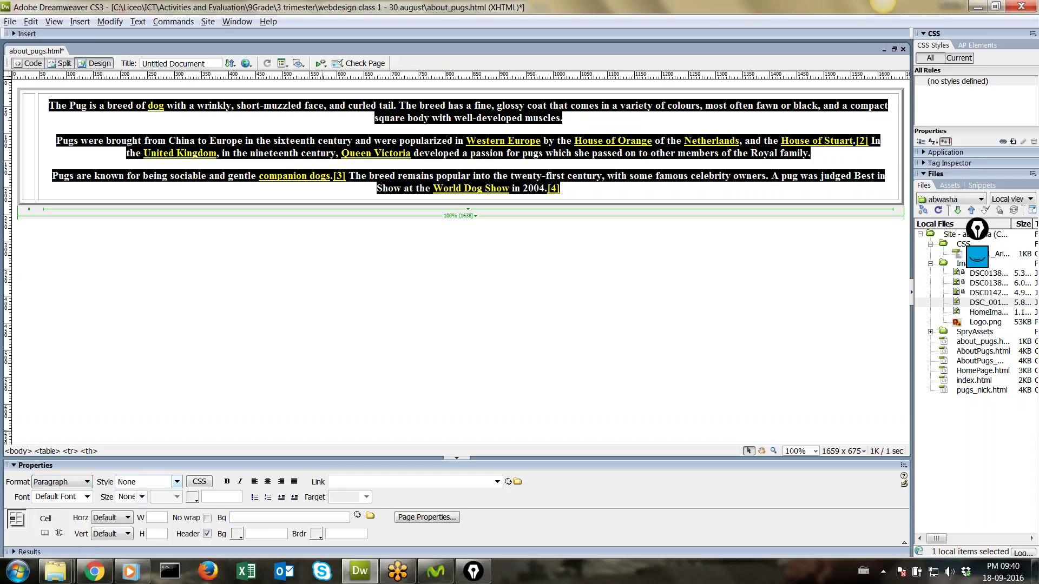
{"action": "left_click", "coordinate": [141, 497]}
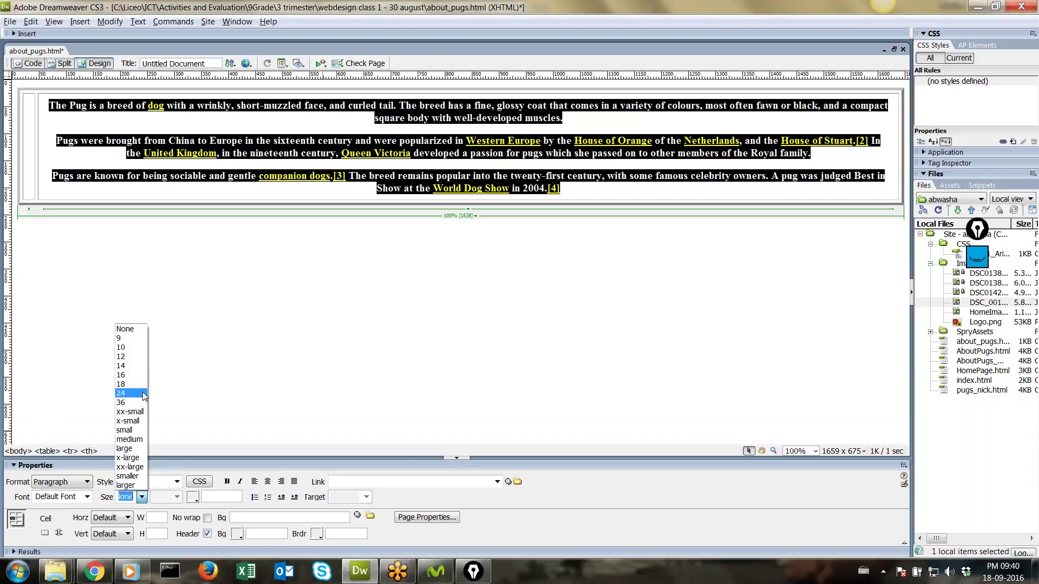
{"action": "left_click", "coordinate": [141, 358]}
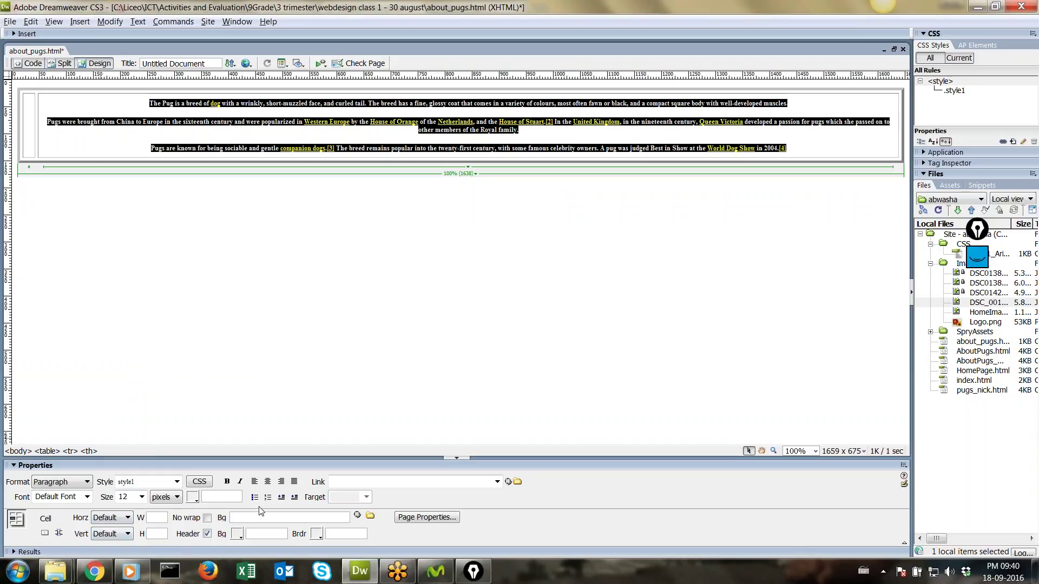
Right-align the pug text and resize the table columns so that each takes 50% of the width
{"action": "left_click", "coordinate": [282, 483]}
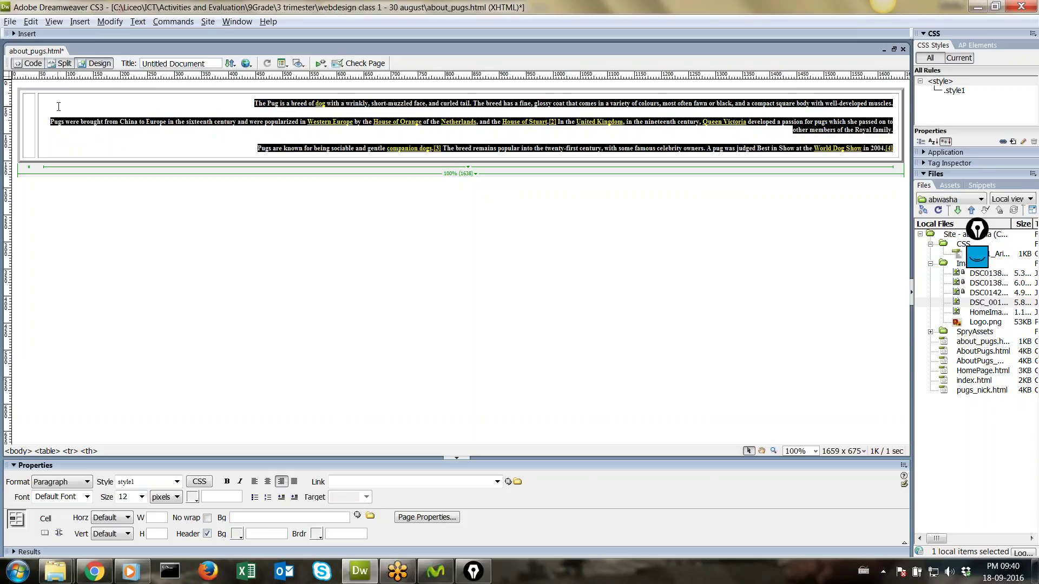
{"action": "left_click_drag", "start_coordinate": [36, 121], "coordinate": [461, 163]}
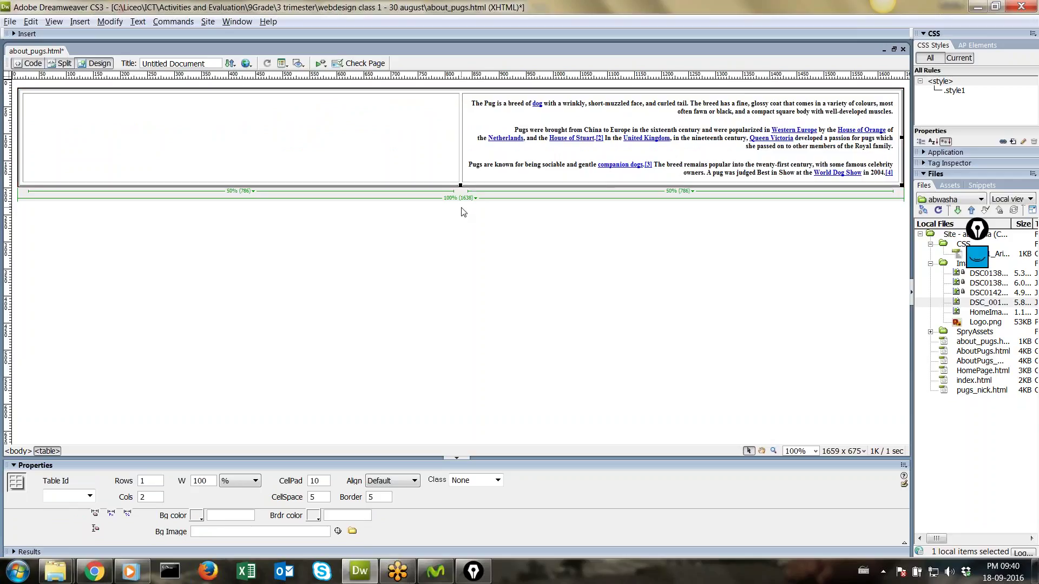
Set the pug text to 16 pixels in the Courier New, Courier, monospace font
{"action": "left_click", "coordinate": [471, 103]}
{"action": "left_click_drag", "start_coordinate": [472, 103], "coordinate": [892, 175]}
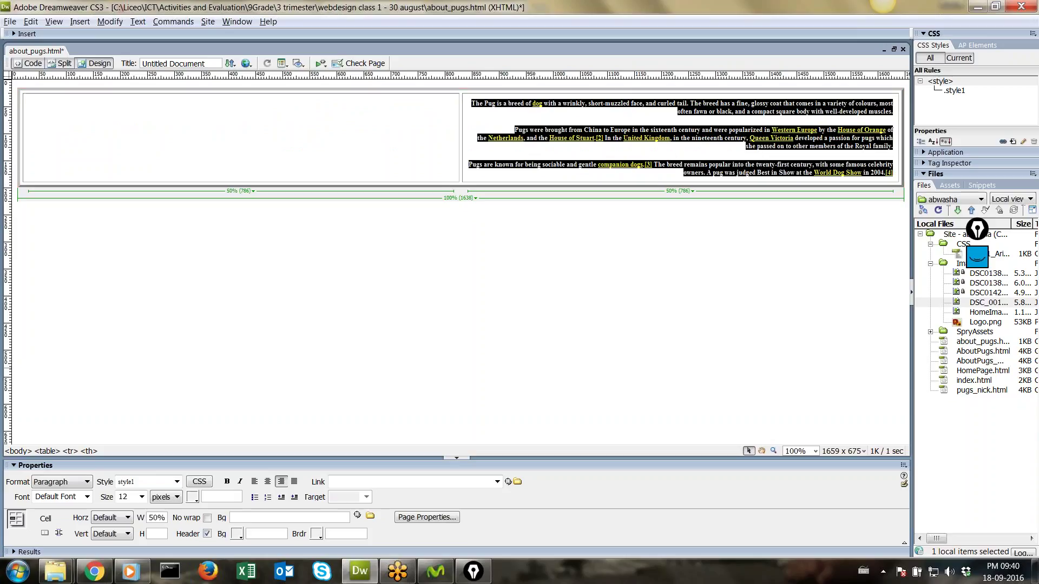
{"action": "left_click", "coordinate": [141, 498]}
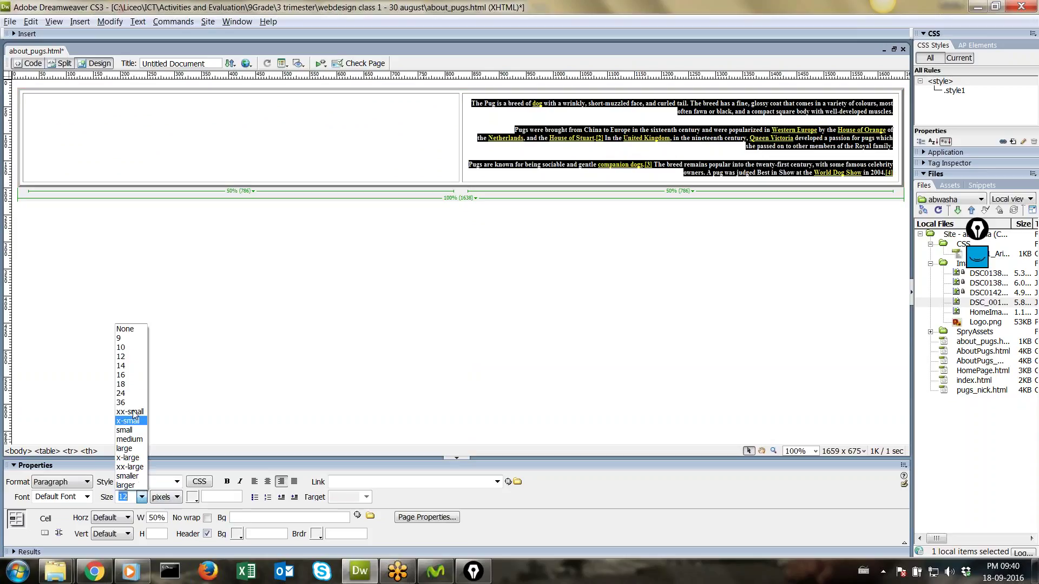
{"action": "left_click", "coordinate": [129, 375]}
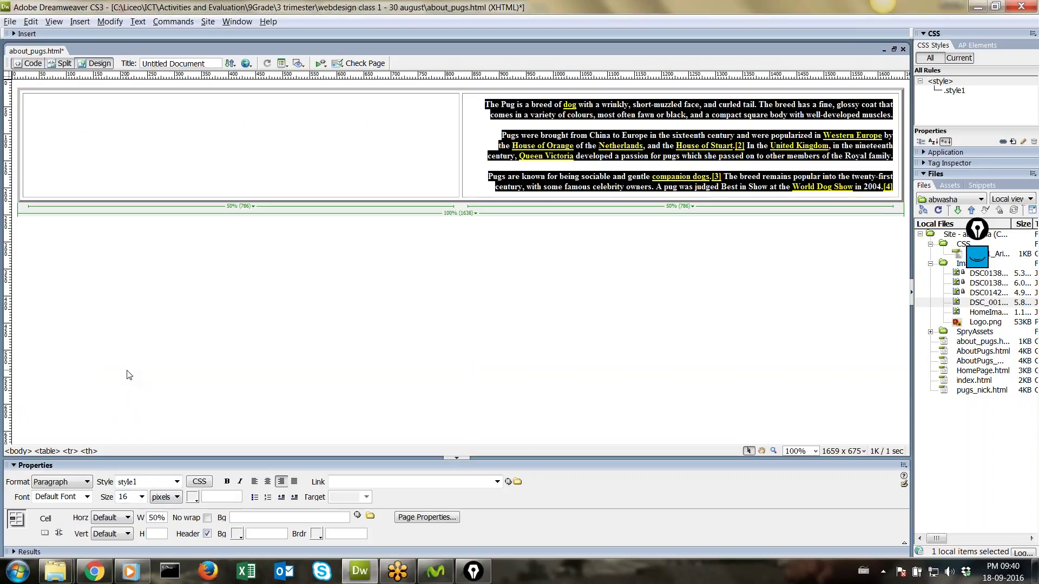
{"action": "left_click", "coordinate": [87, 497]}
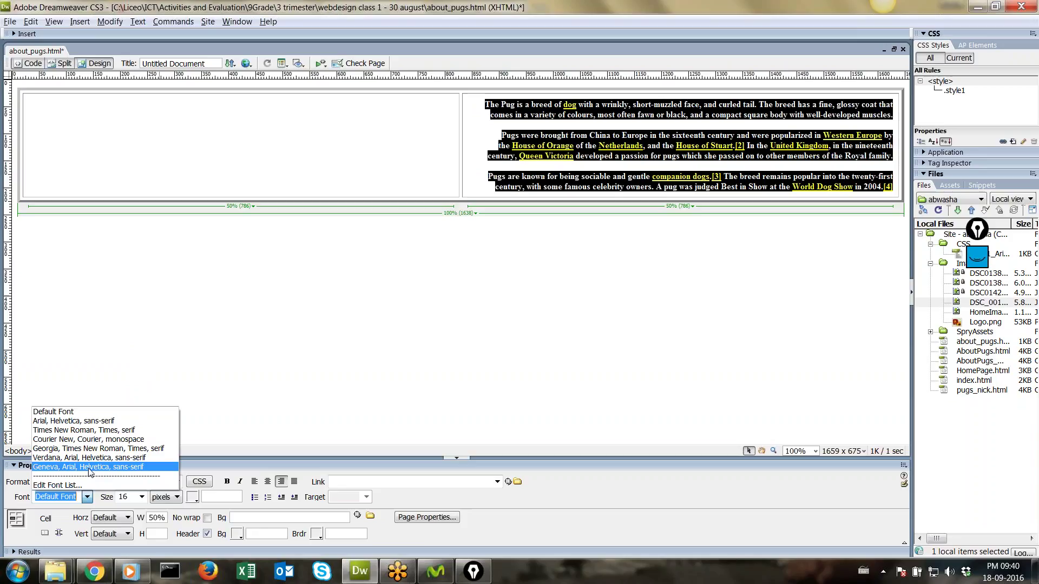
{"action": "left_click", "coordinate": [89, 439]}
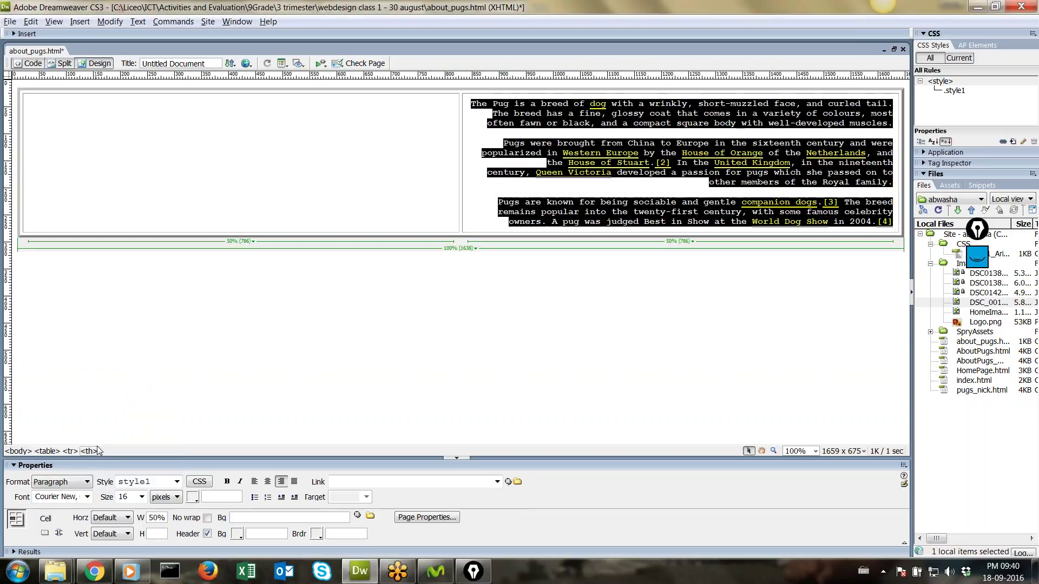
{"action": "left_click", "coordinate": [176, 497]}
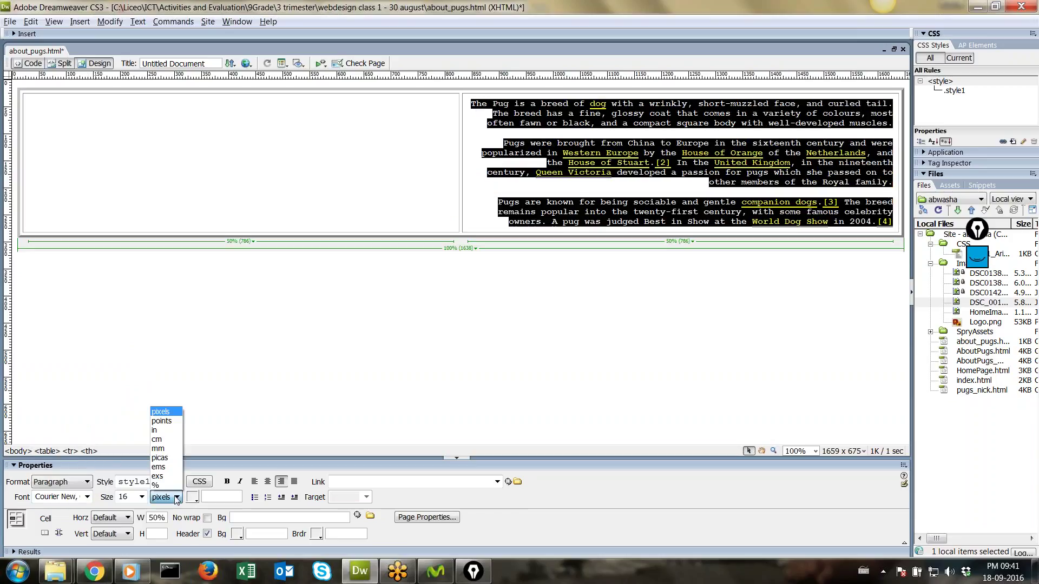
{"action": "left_click", "coordinate": [176, 498]}
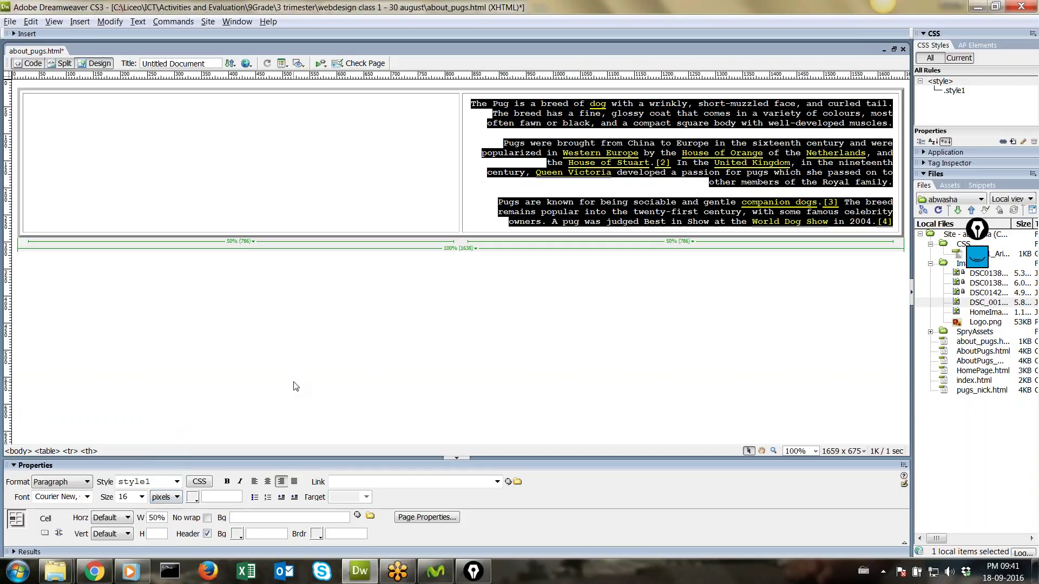
Save about_pugs.html and reload it in Chrome to preview the formatted text
{"action": "key", "text": "ctrl+s"}
{"action": "left_click", "coordinate": [94, 572]}
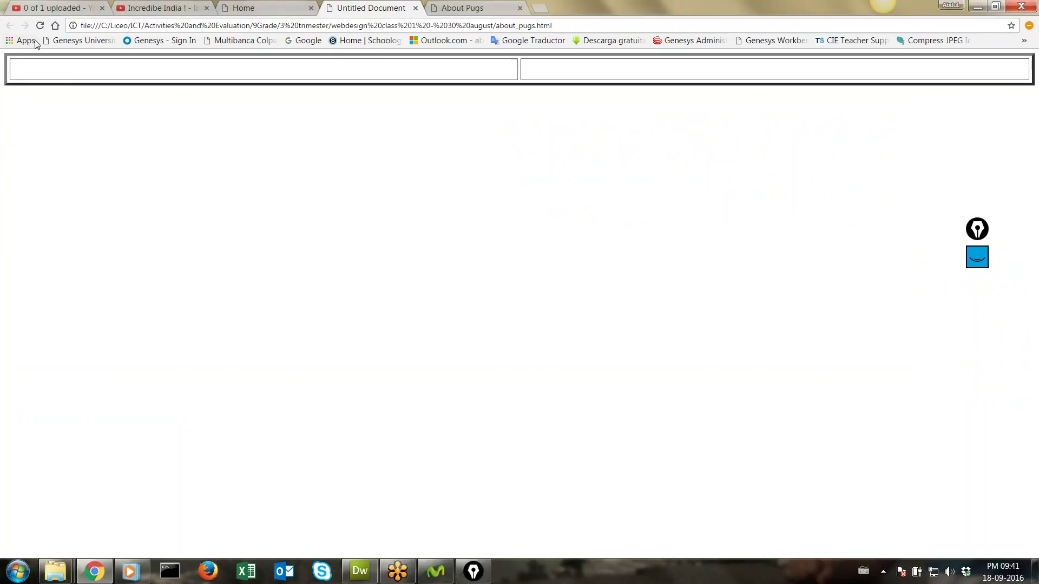
{"action": "left_click", "coordinate": [40, 26]}
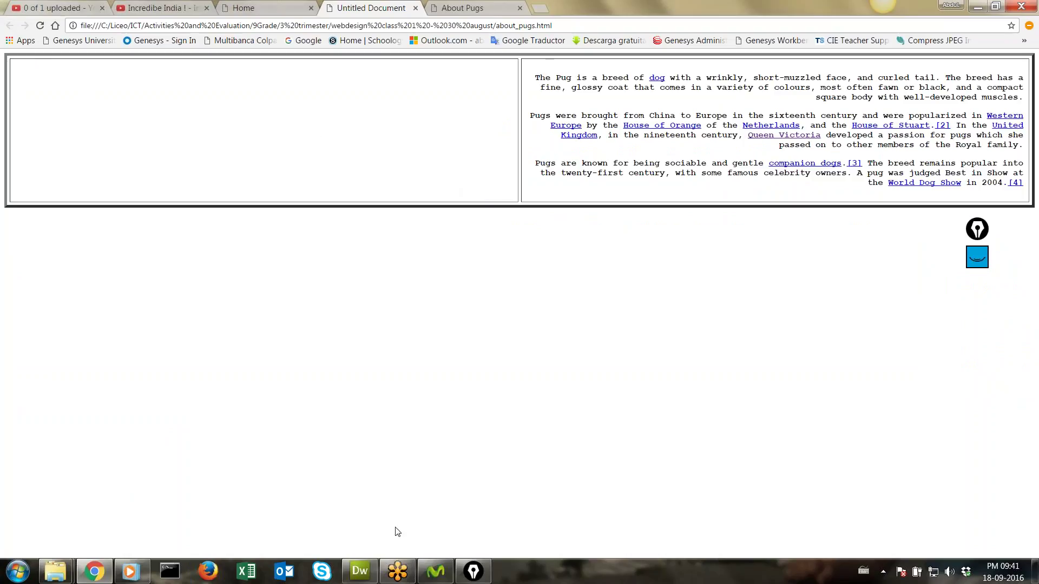
In Dreamweaver, set the background color of the text cell to #99CC99 and preview the updated page in the browser
{"action": "left_click", "coordinate": [360, 571]}
{"action": "left_click", "coordinate": [491, 195]}
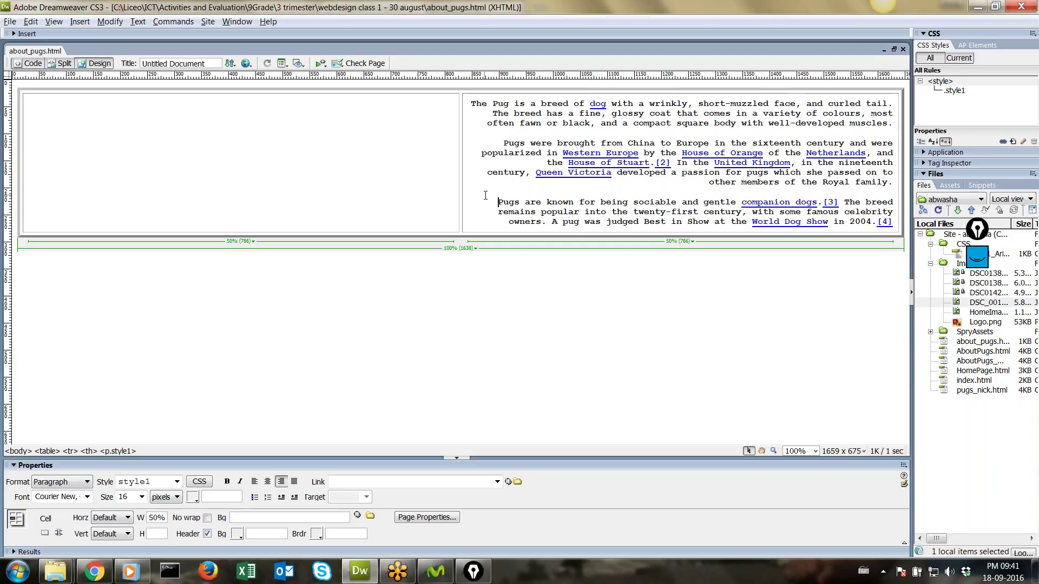
{"action": "left_click", "coordinate": [238, 536]}
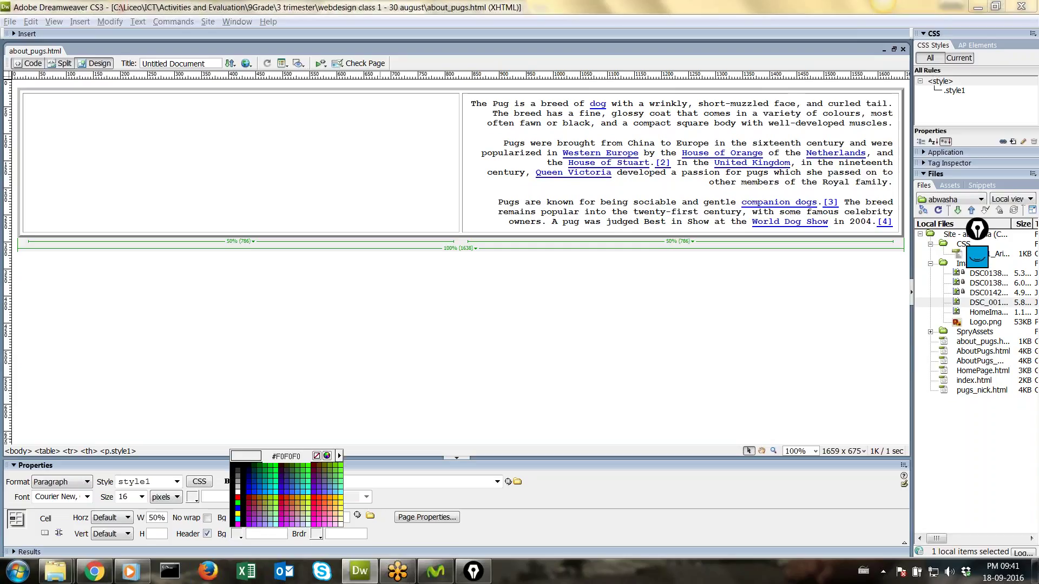
{"action": "left_click", "coordinate": [273, 510]}
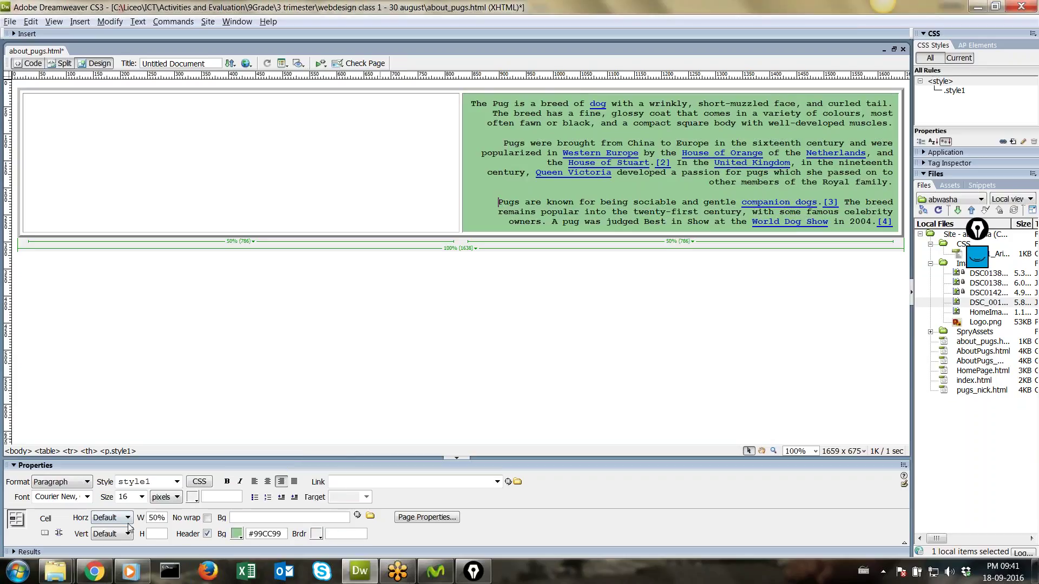
{"action": "key", "text": "F12"}
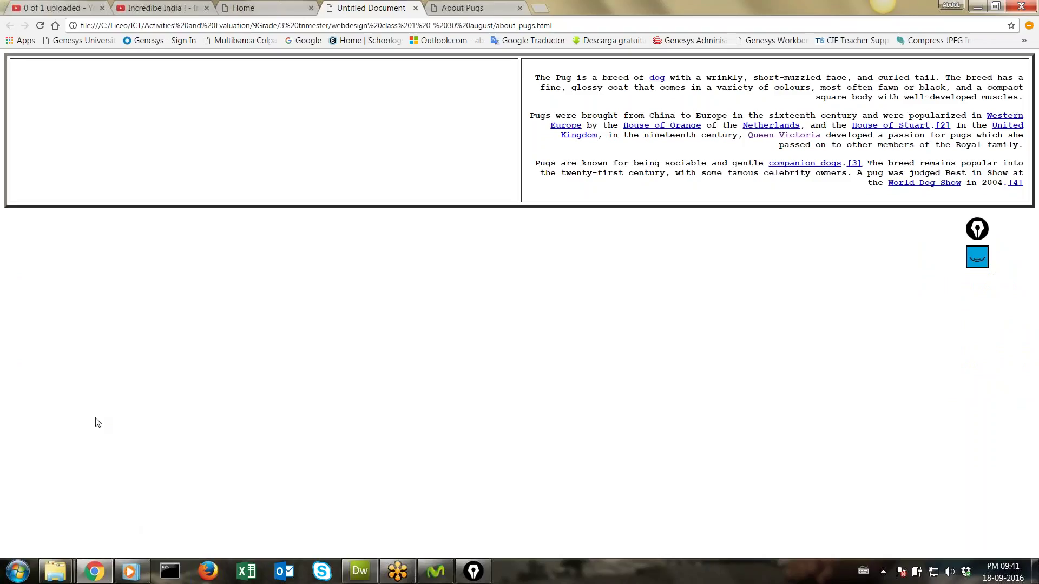
{"action": "left_click", "coordinate": [39, 25]}
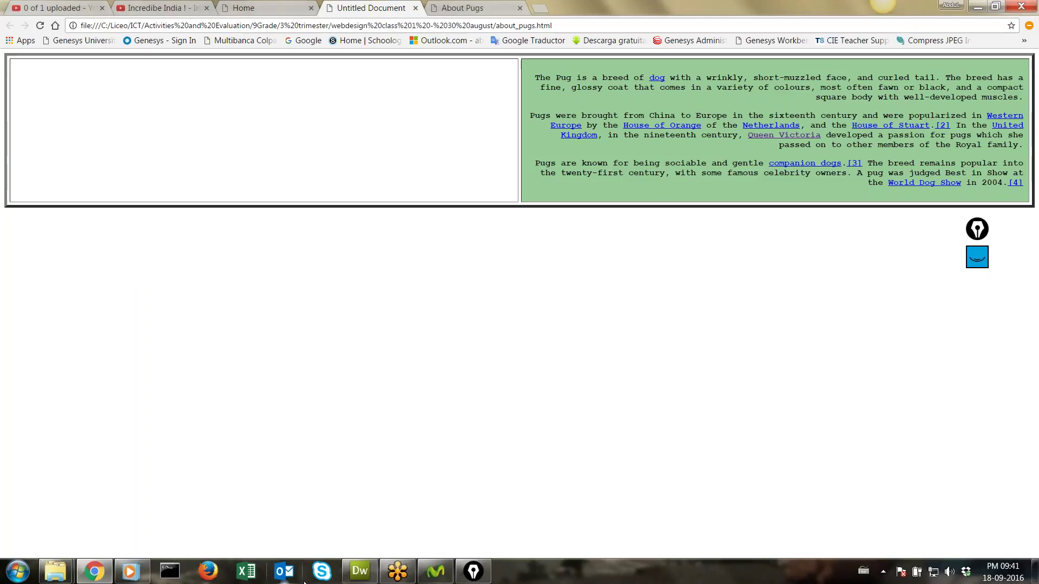
Switch to Dreamweaver and place the insertion point in the empty cell of the table
{"action": "left_click", "coordinate": [359, 571]}
{"action": "left_click", "coordinate": [481, 153]}
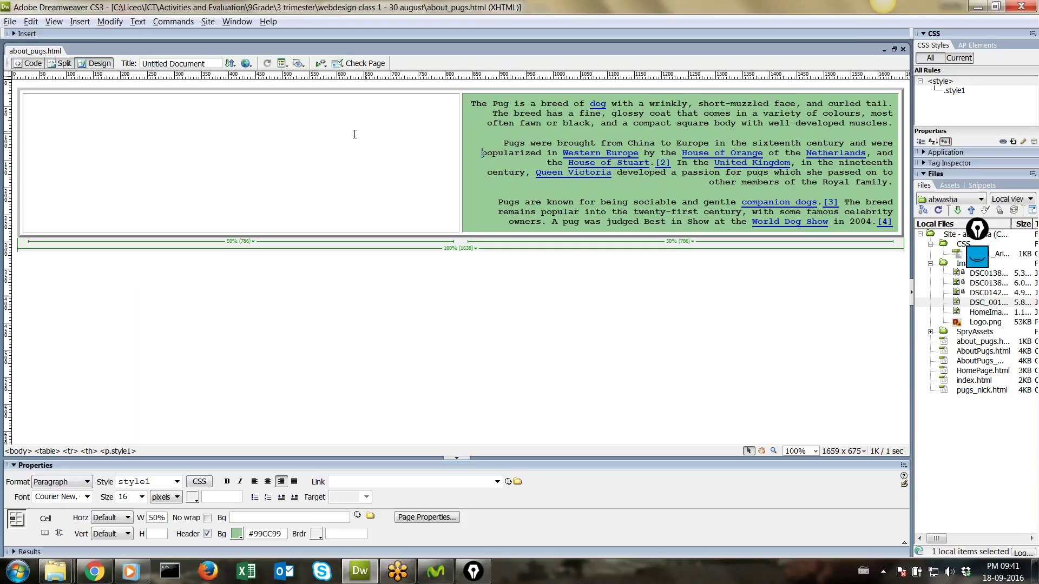
{"action": "left_click", "coordinate": [263, 157]}
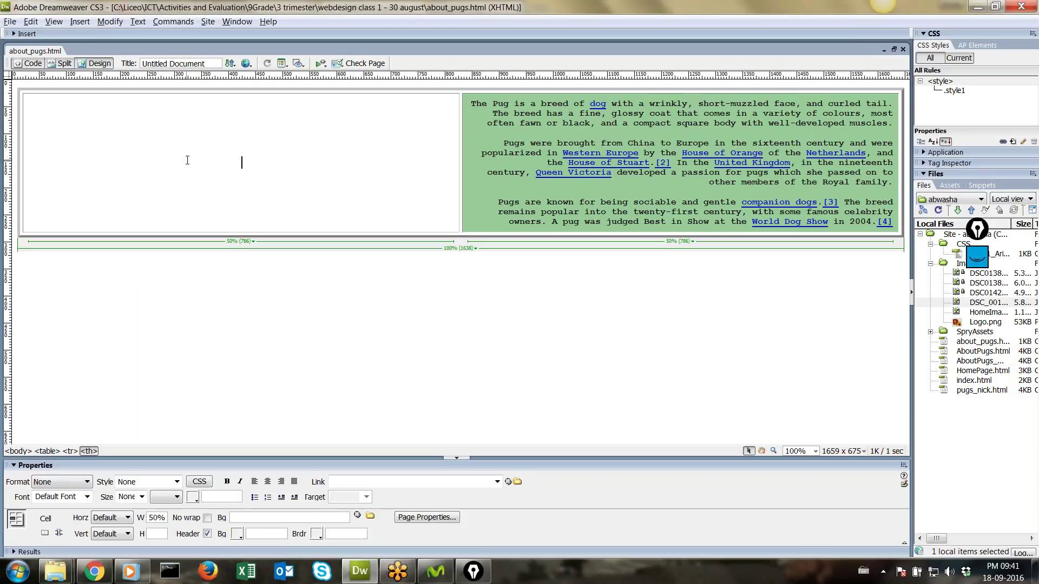
Switch to Chrome, open the Incredibe India ! - Indian Tourism video on YouTube, and select its iframe embed code
{"action": "mouse_move", "coordinate": [104, 577]}
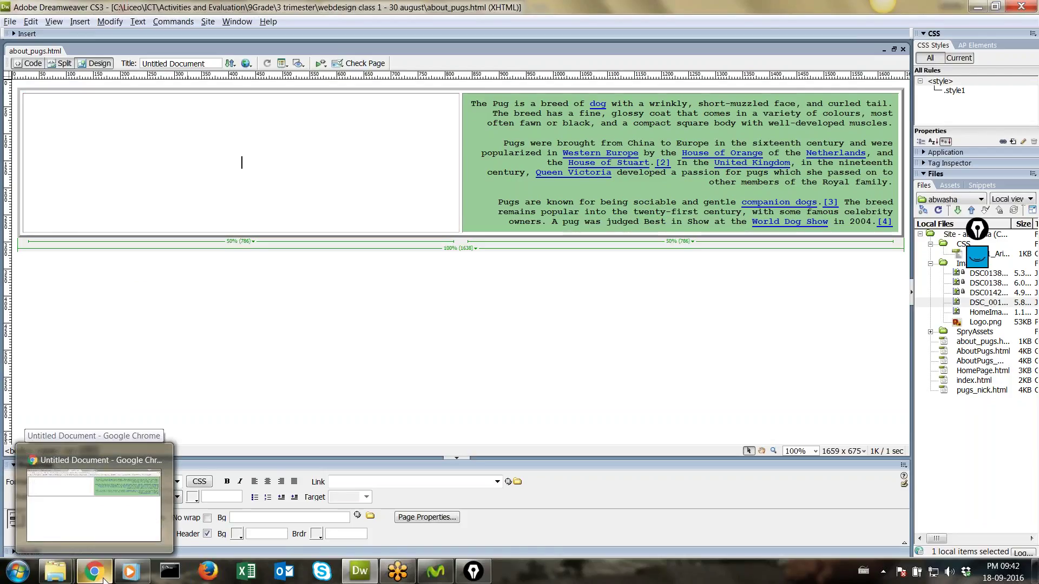
{"action": "left_click", "coordinate": [104, 578]}
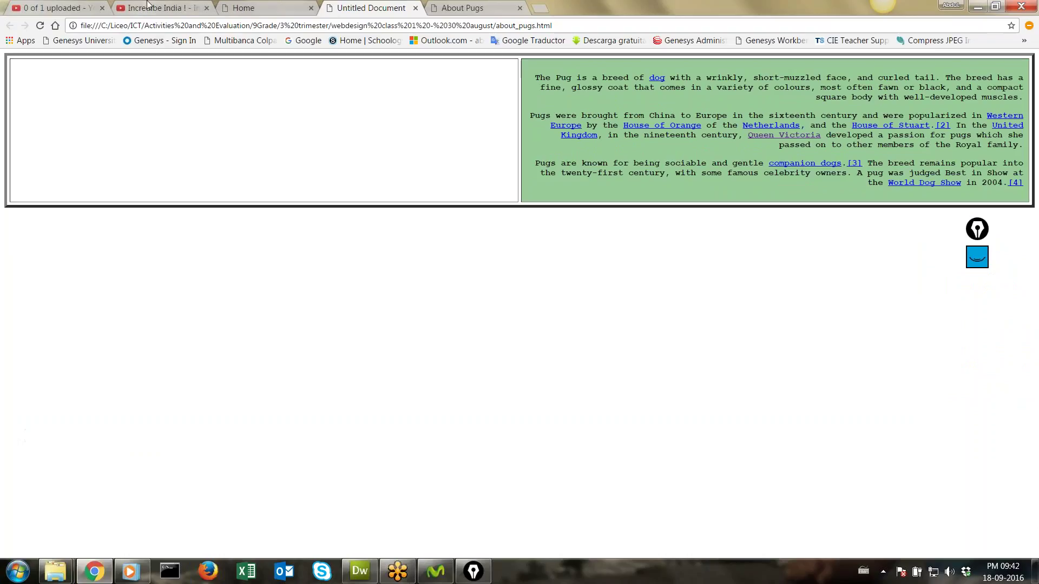
{"action": "left_click", "coordinate": [147, 6]}
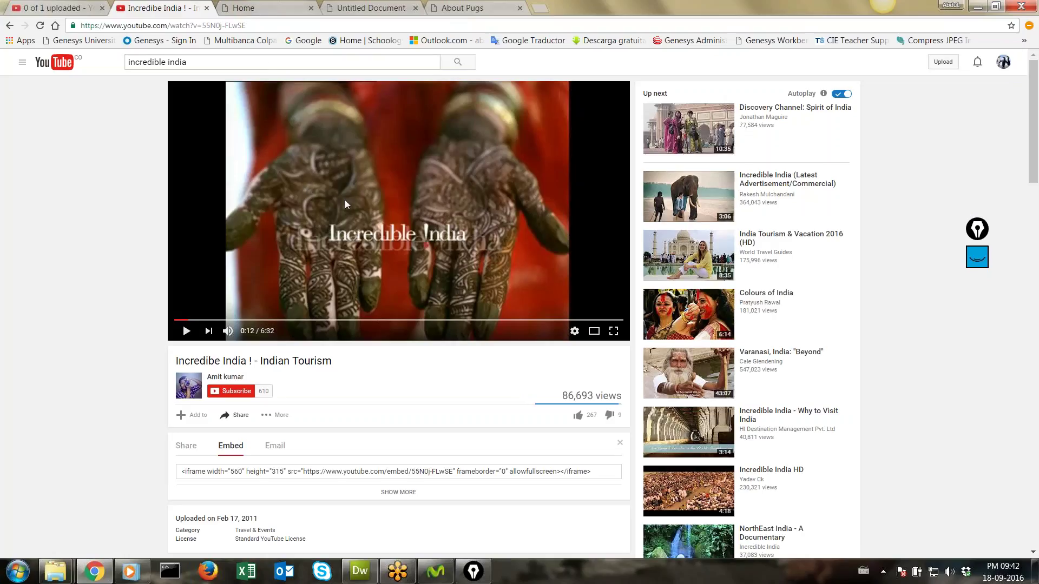
{"action": "scroll", "coordinate": [146, 341], "scroll_direction": "down", "scroll_amount": 2}
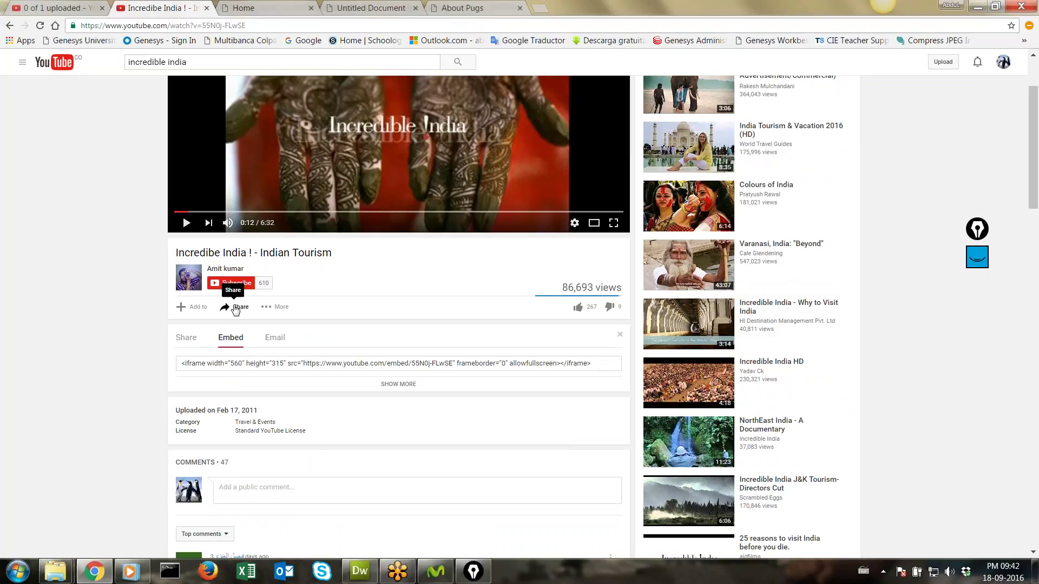
{"action": "left_click", "coordinate": [234, 308]}
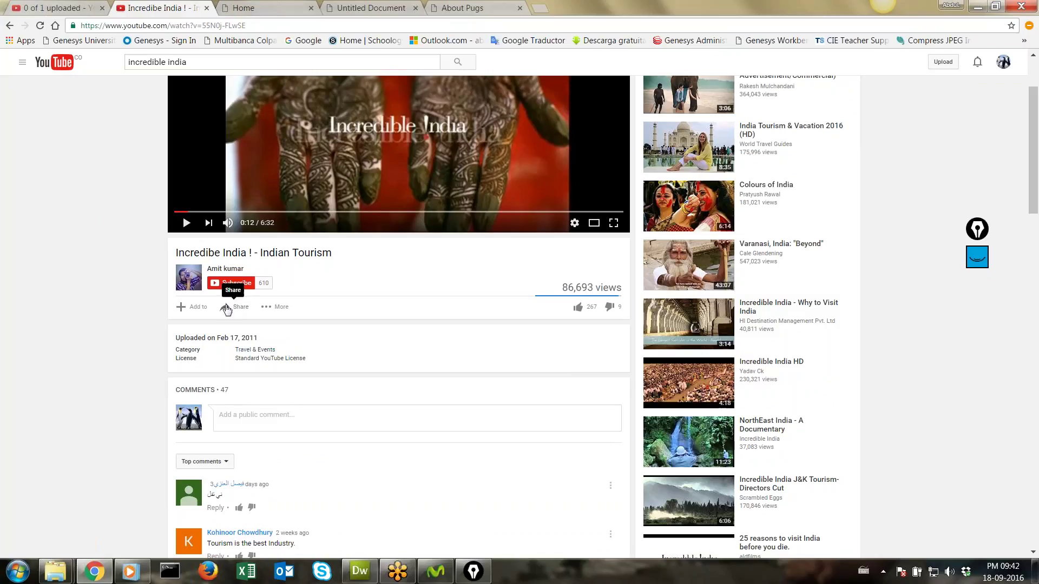
{"action": "left_click", "coordinate": [226, 309]}
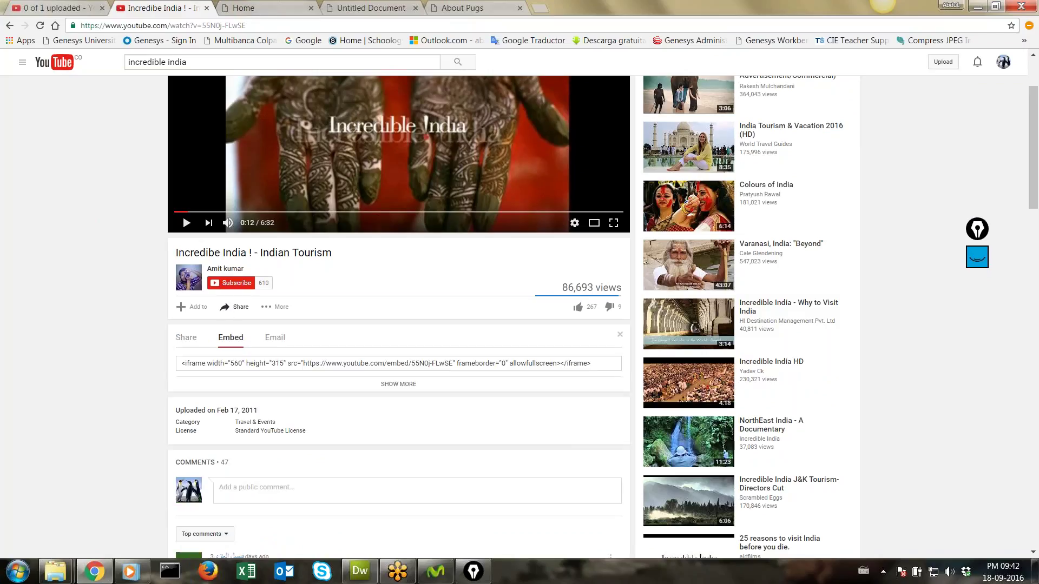
{"action": "left_click", "coordinate": [186, 341]}
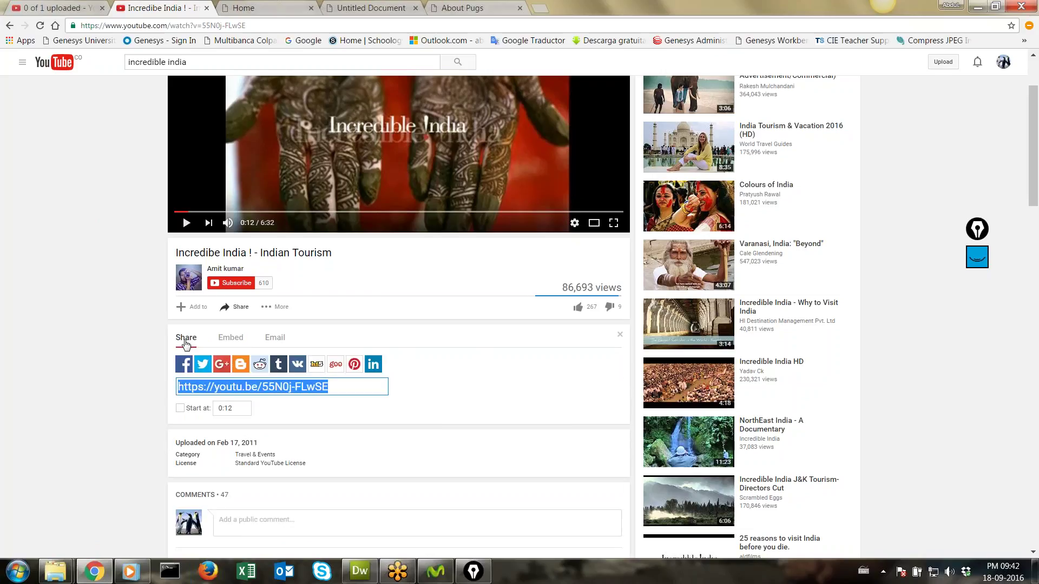
{"action": "left_click", "coordinate": [231, 341]}
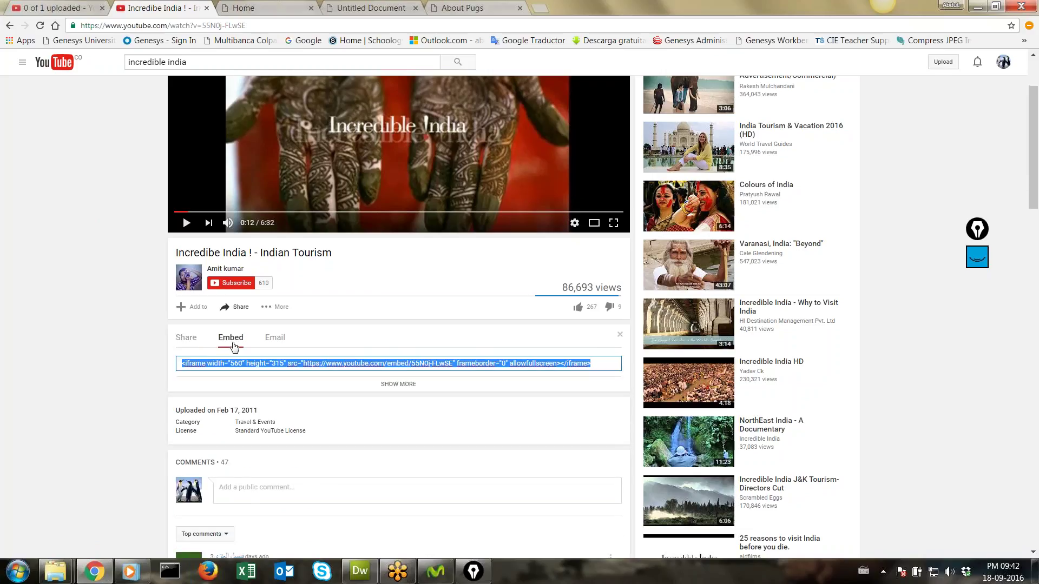
{"action": "left_click", "coordinate": [269, 341]}
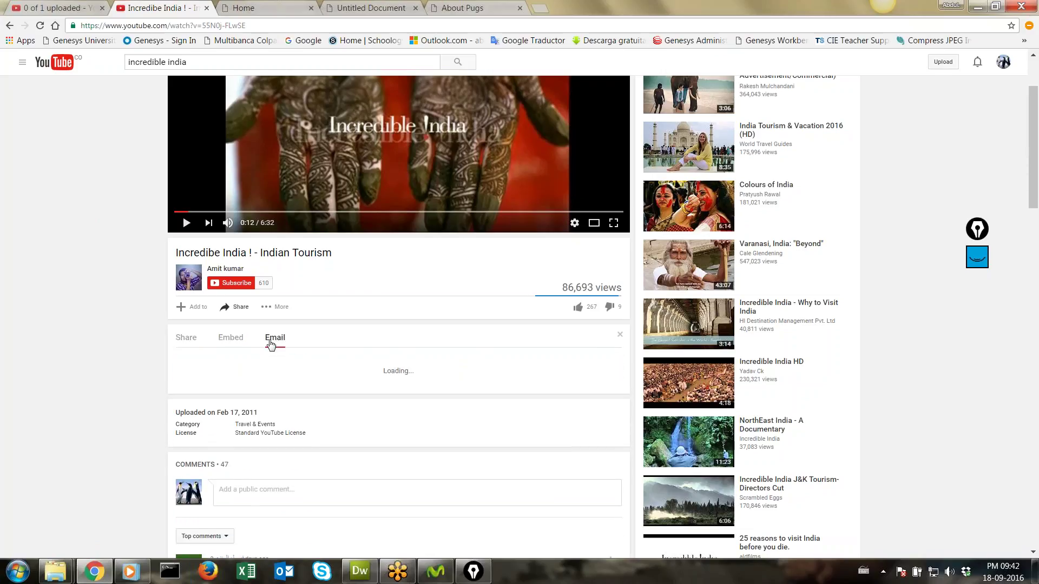
{"action": "left_click", "coordinate": [238, 340]}
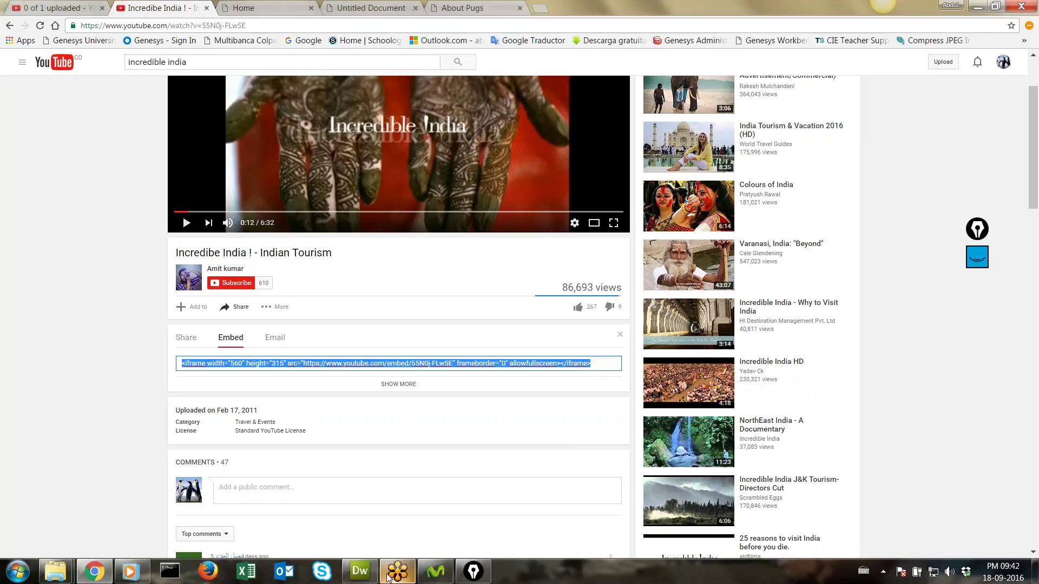
Return to Dreamweaver and draw annotation ticks with the screen pen above the Design and Code view options
{"action": "left_click", "coordinate": [360, 572]}
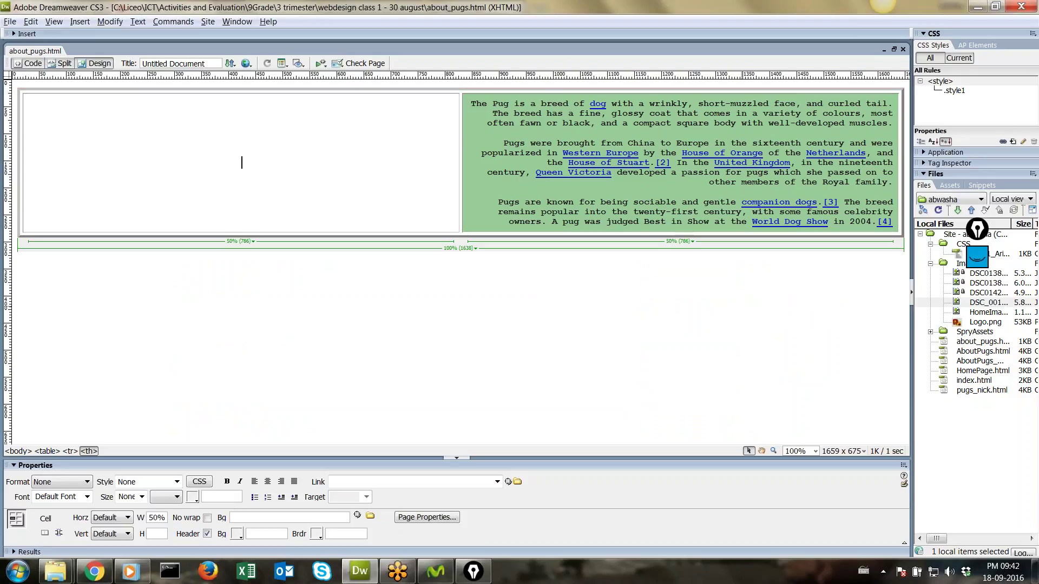
{"action": "left_click", "coordinate": [977, 256]}
{"action": "left_click", "coordinate": [976, 257]}
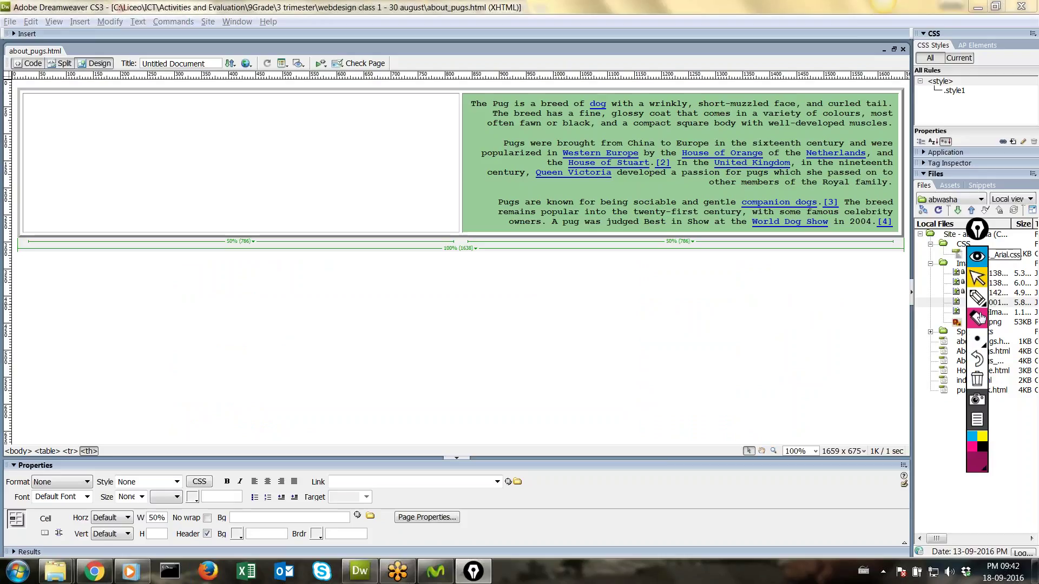
{"action": "left_click", "coordinate": [977, 298]}
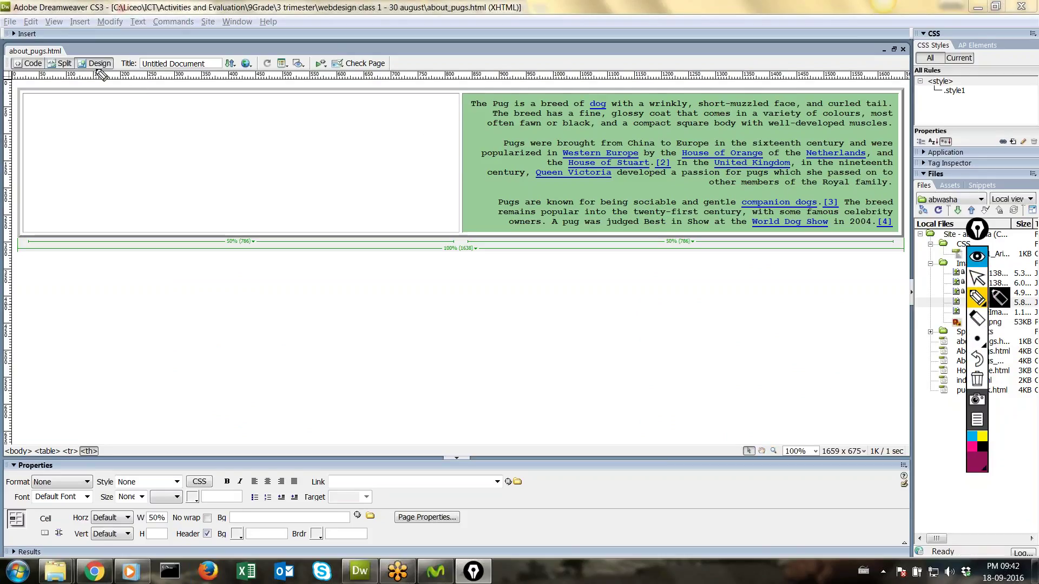
{"action": "left_click_drag", "start_coordinate": [93, 55], "coordinate": [120, 41]}
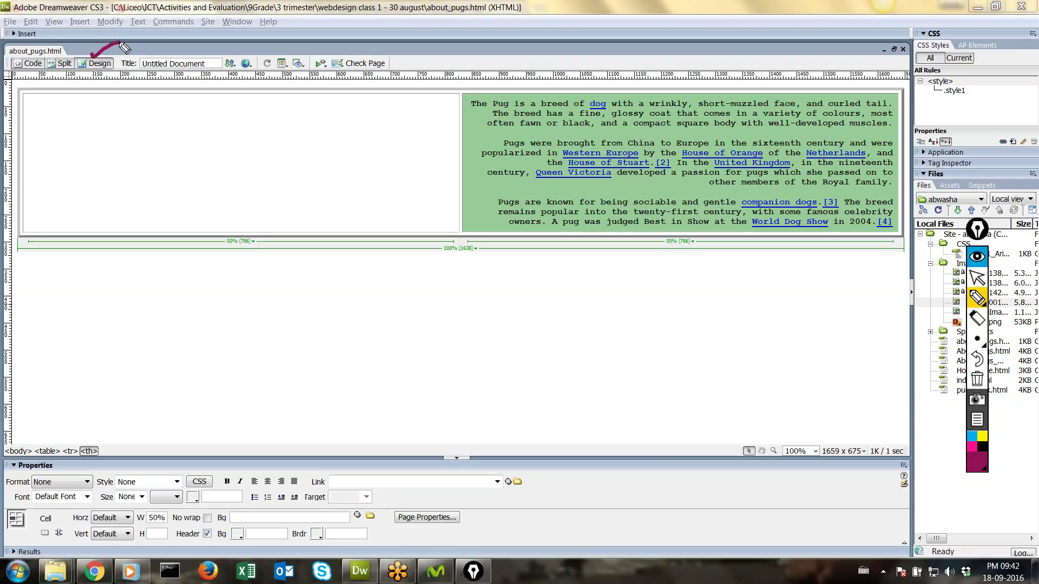
{"action": "left_click_drag", "start_coordinate": [23, 54], "coordinate": [53, 46]}
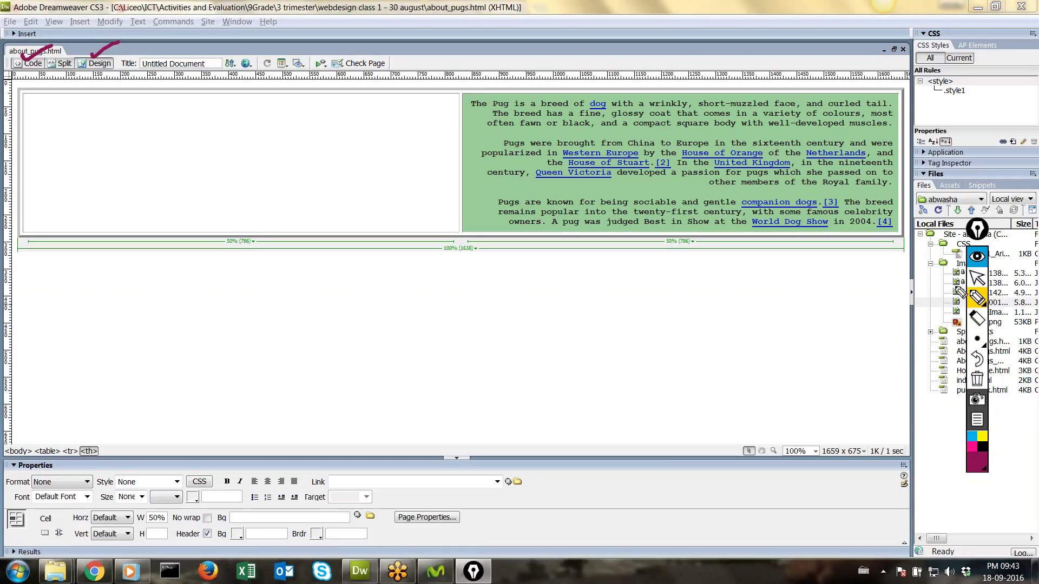
{"action": "left_click", "coordinate": [977, 278]}
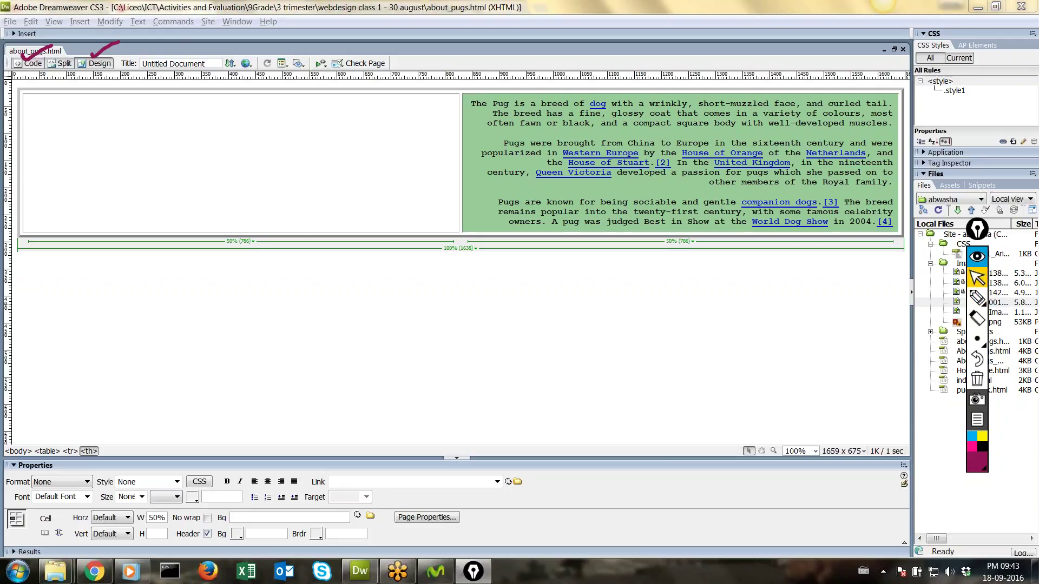
Show the HTML code of about_pugs.html and circle the empty cell's &nbsp; placeholder on line 19 with the screen pen
{"action": "left_click", "coordinate": [34, 63]}
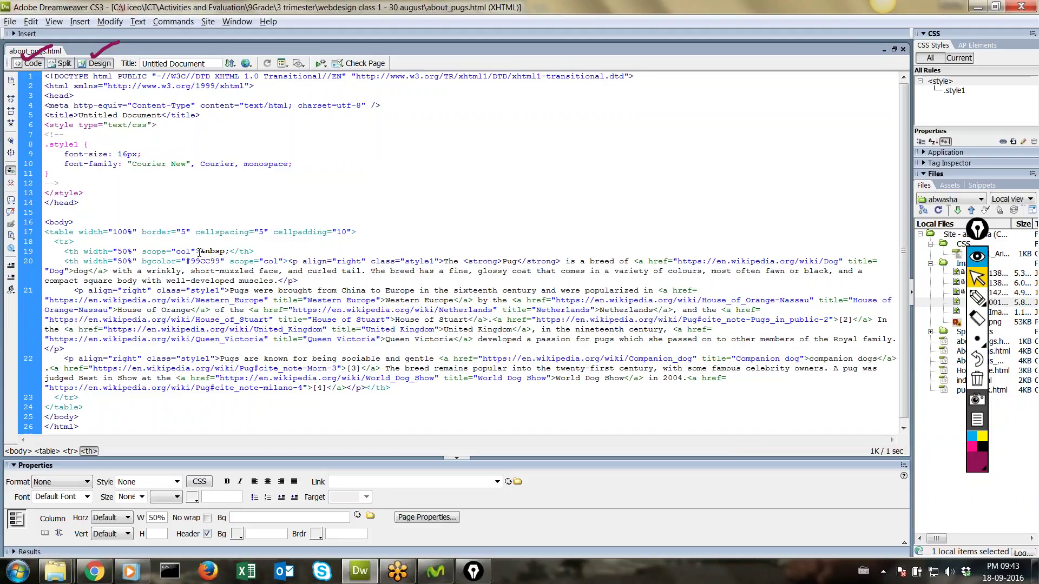
{"action": "left_click", "coordinate": [977, 296]}
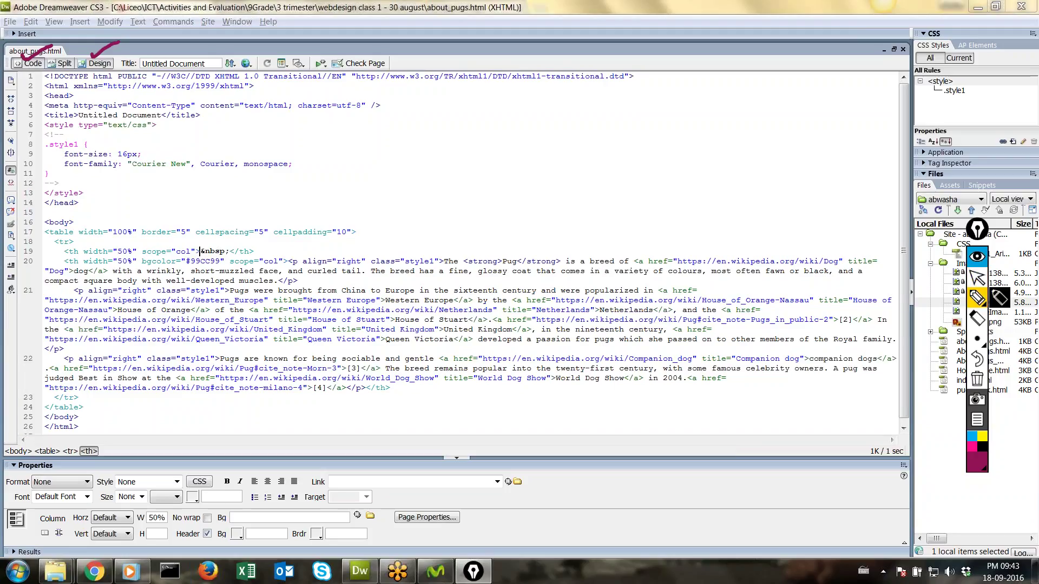
{"action": "mouse_move", "coordinate": [189, 259]}
{"action": "left_mouse_down"}
{"action": "mouse_move", "coordinate": [201, 269]}
{"action": "mouse_move", "coordinate": [224, 258]}
{"action": "mouse_move", "coordinate": [200, 227]}
{"action": "mouse_move", "coordinate": [188, 237]}
{"action": "left_mouse_up"}
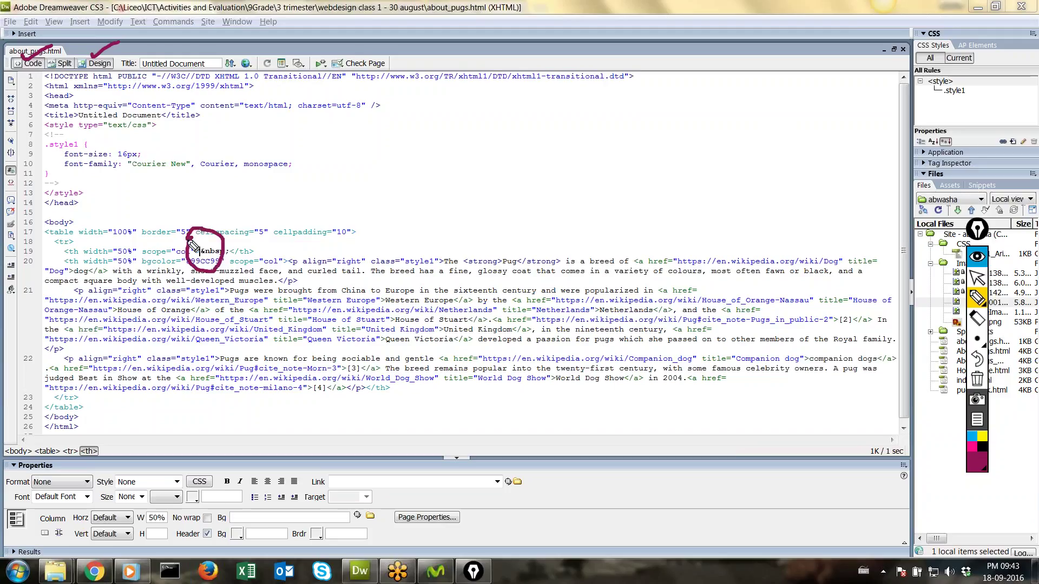
{"action": "left_click", "coordinate": [977, 278]}
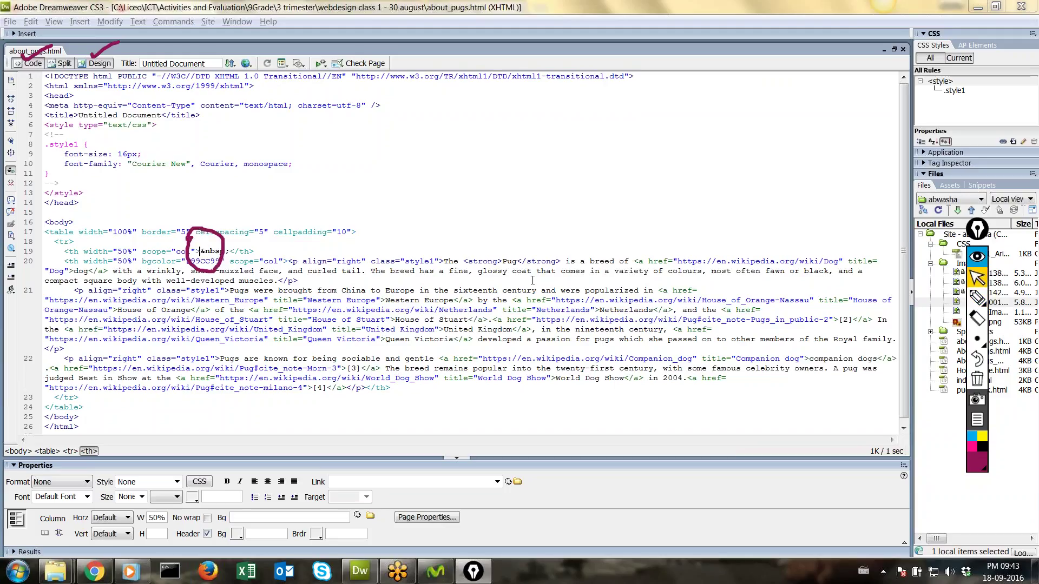
{"action": "left_click", "coordinate": [40, 64]}
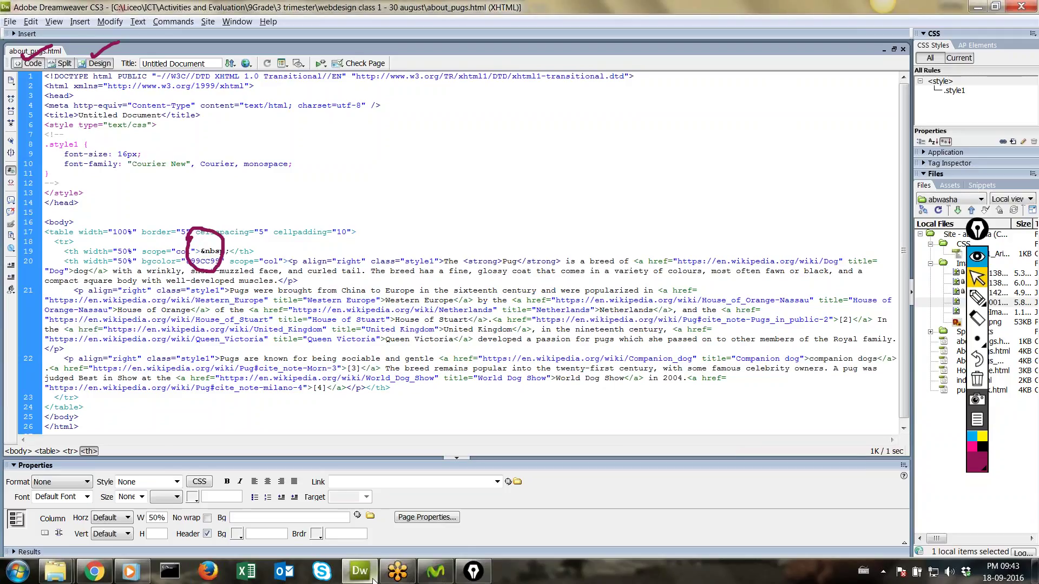
{"action": "key", "text": "alt+Tab"}
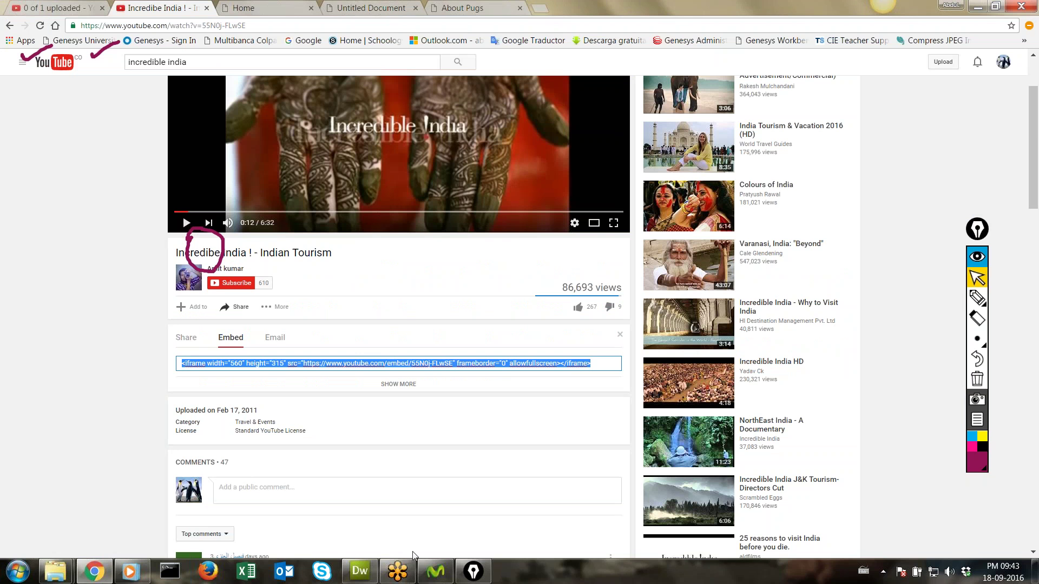
{"action": "left_click", "coordinate": [374, 577]}
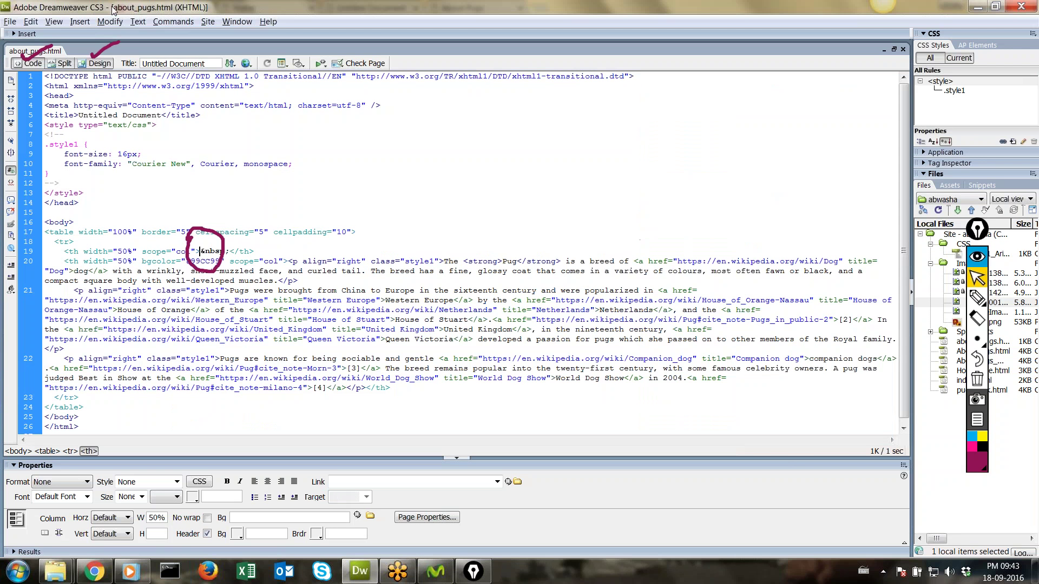
In Design view, enter Hello in the empty table cell and save about_pugs.html
{"action": "left_click", "coordinate": [97, 63]}
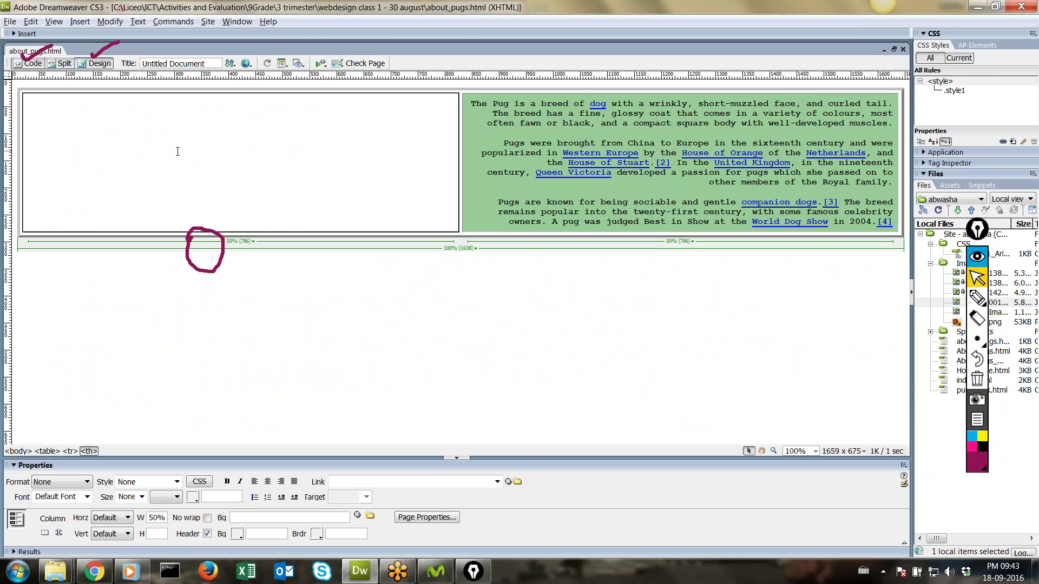
{"action": "type", "text": "Hello"}
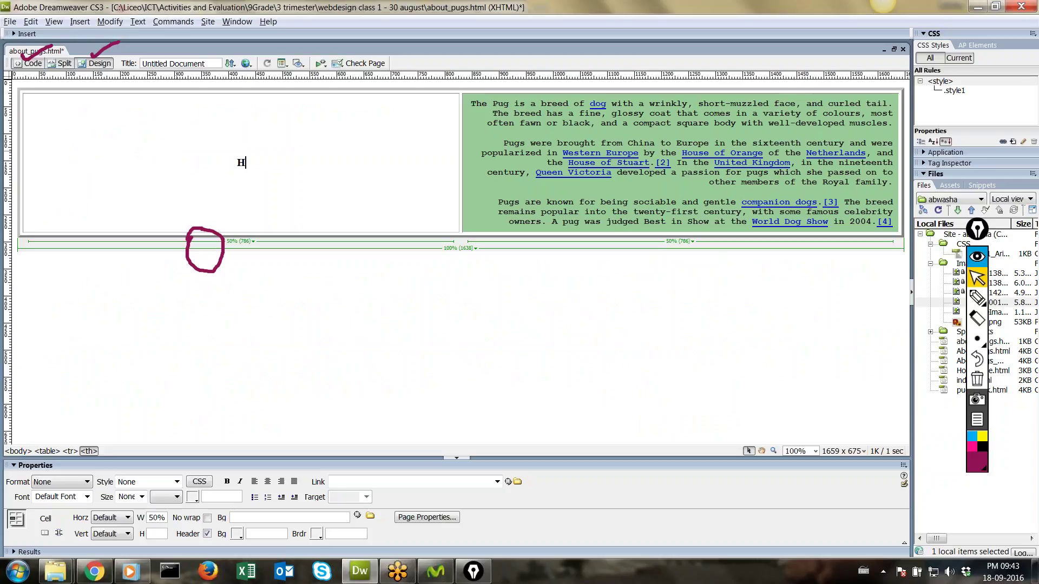
{"action": "key", "text": "ctrl+s"}
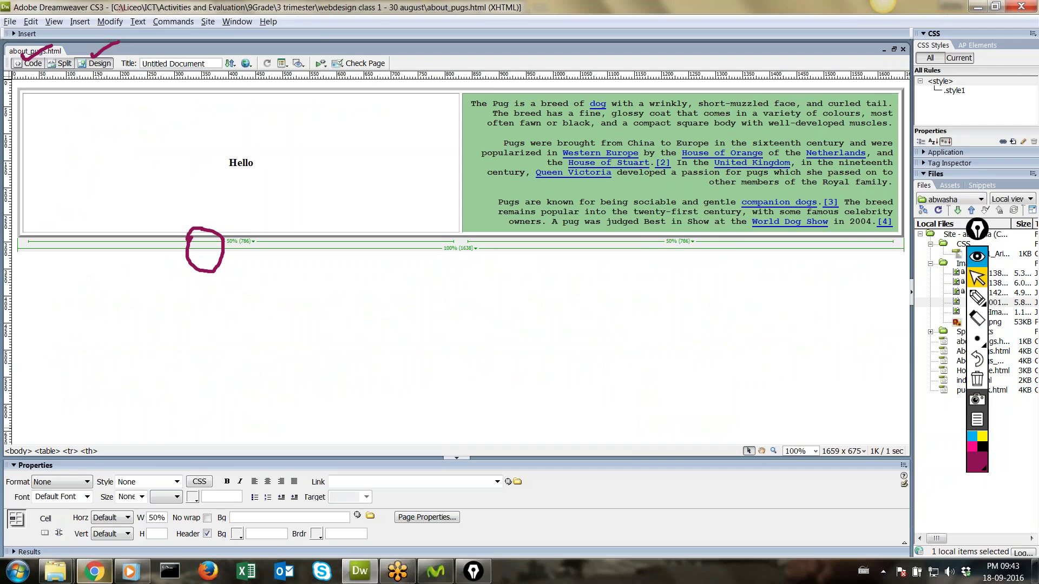
Switch to Chrome, close the About Pugs page, and reload about_pugs.html to check the Hello text in its cell
{"action": "left_click", "coordinate": [94, 571]}
{"action": "left_click", "coordinate": [460, 8]}
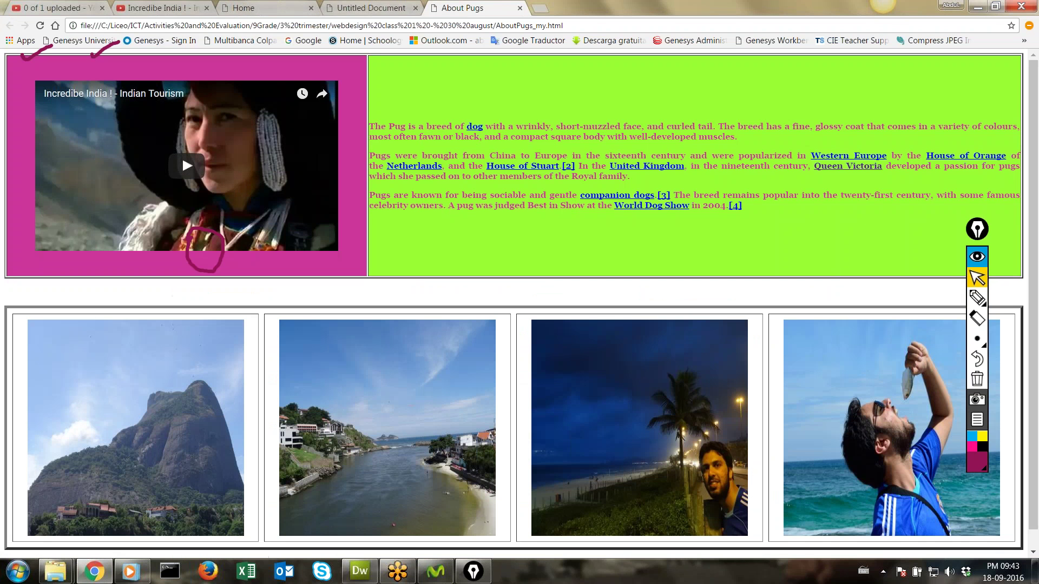
{"action": "left_click", "coordinate": [39, 26]}
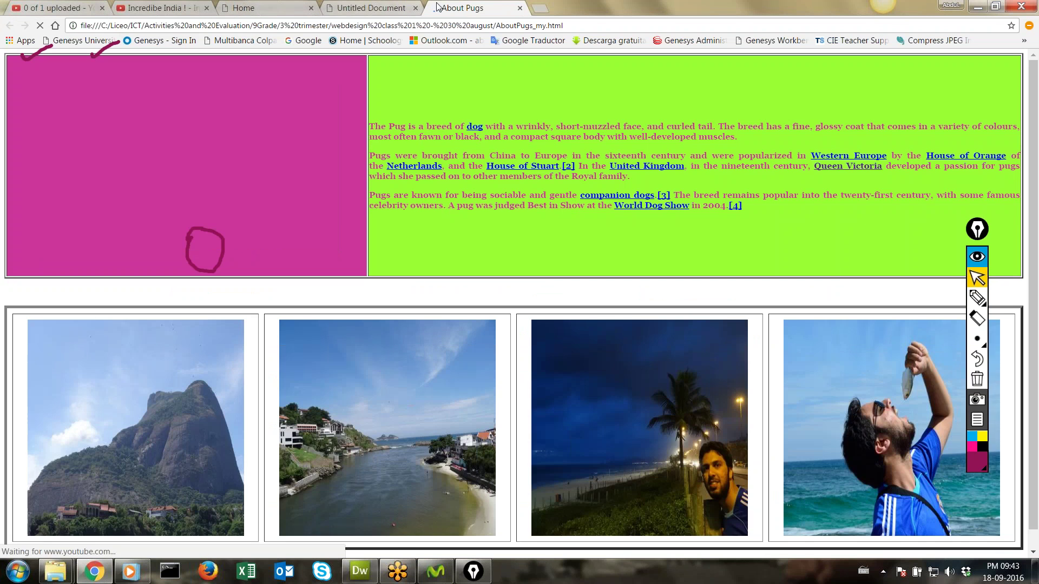
{"action": "left_click", "coordinate": [519, 8]}
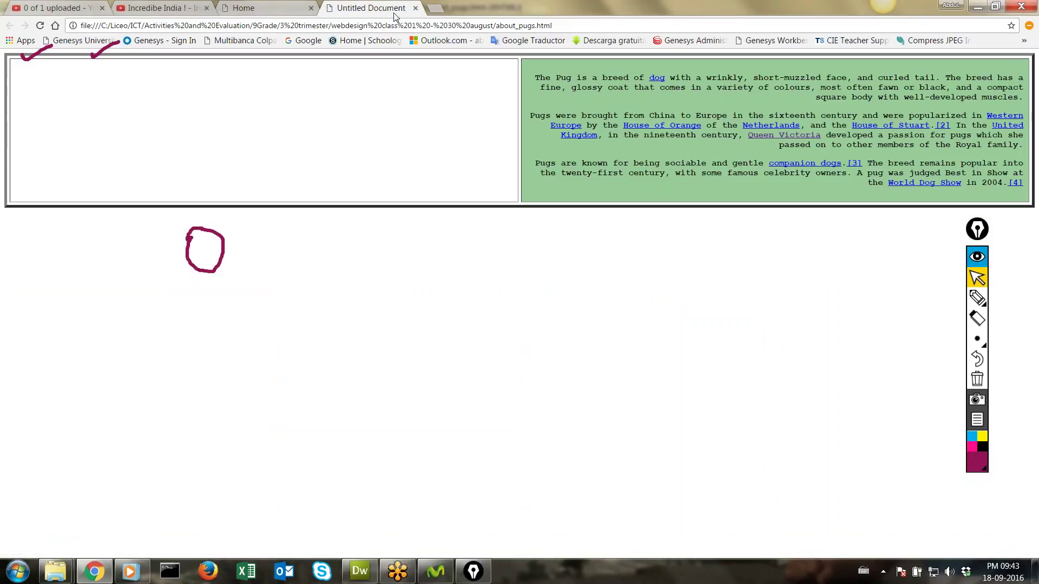
{"action": "left_click", "coordinate": [41, 26]}
{"action": "left_click_drag", "start_coordinate": [280, 139], "coordinate": [220, 121]}
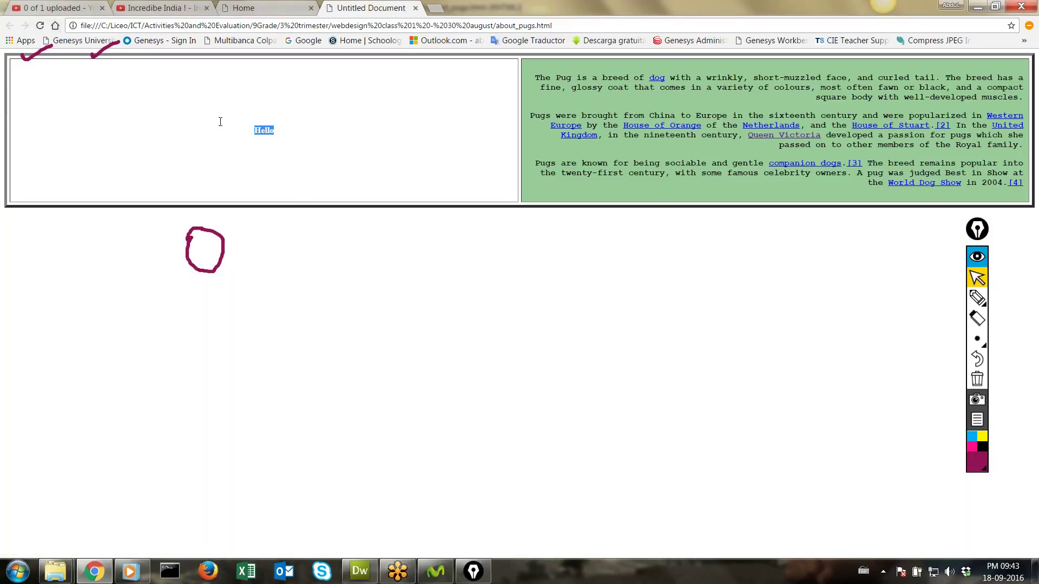
Return to Dreamweaver, show the HTML code of about_pugs.html, and clear all screen pen marks
{"action": "left_click", "coordinate": [360, 571]}
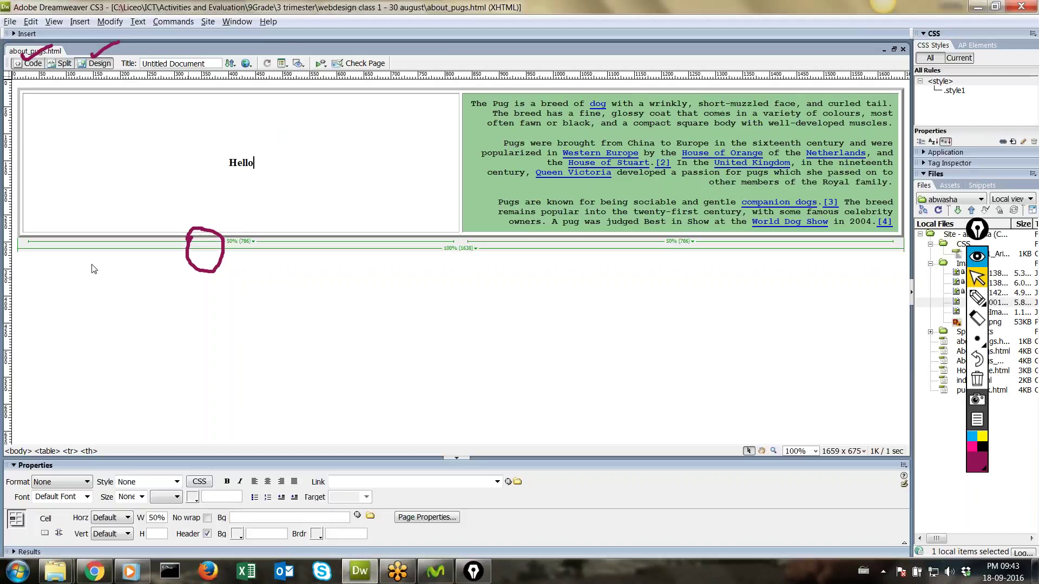
{"action": "left_click", "coordinate": [30, 65]}
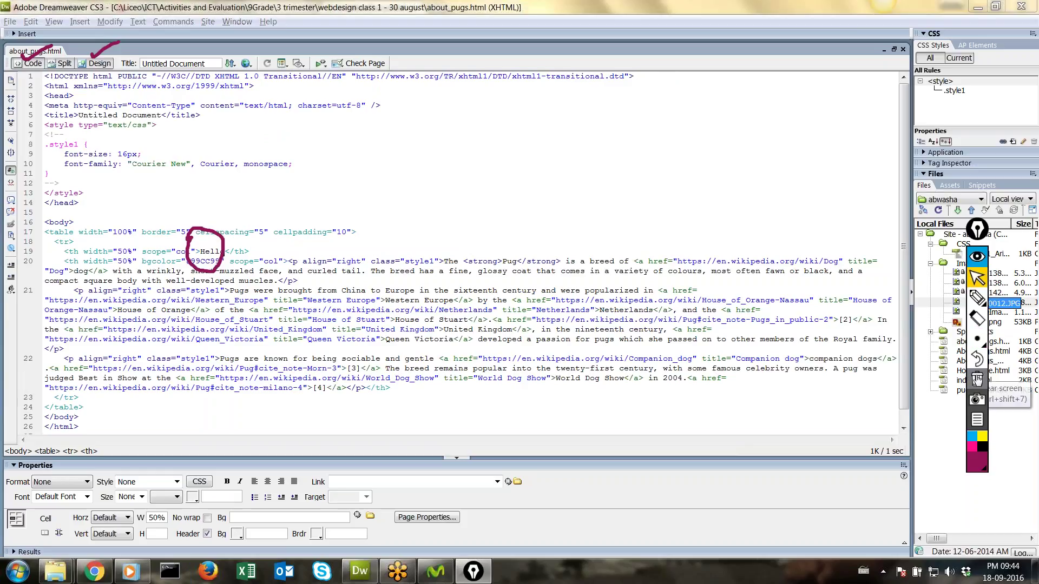
{"action": "left_click", "coordinate": [976, 380]}
{"action": "left_click", "coordinate": [225, 251]}
{"action": "left_click_drag", "start_coordinate": [225, 251], "coordinate": [201, 251]}
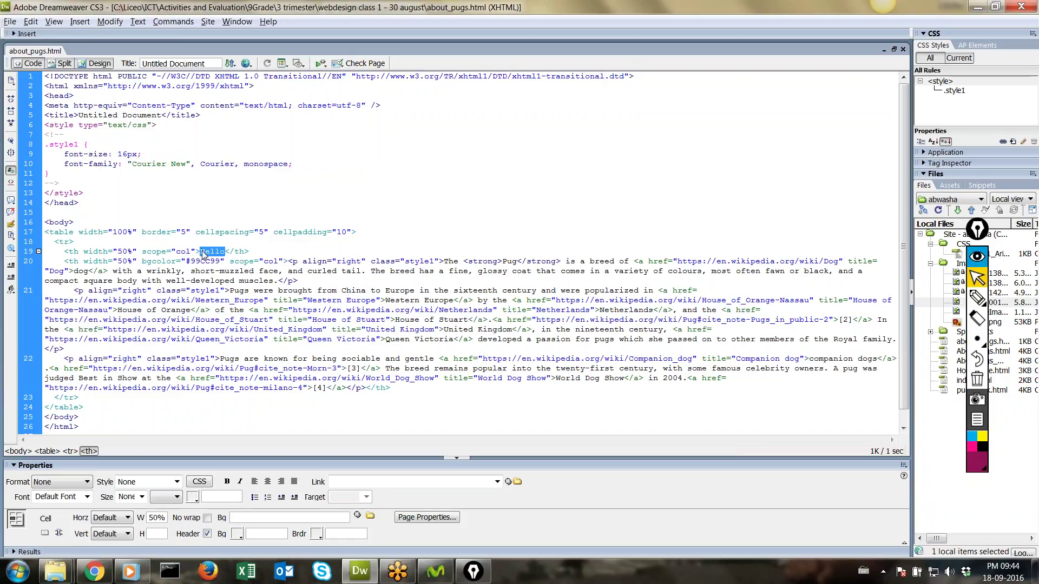
{"action": "key", "text": "BackSpace"}
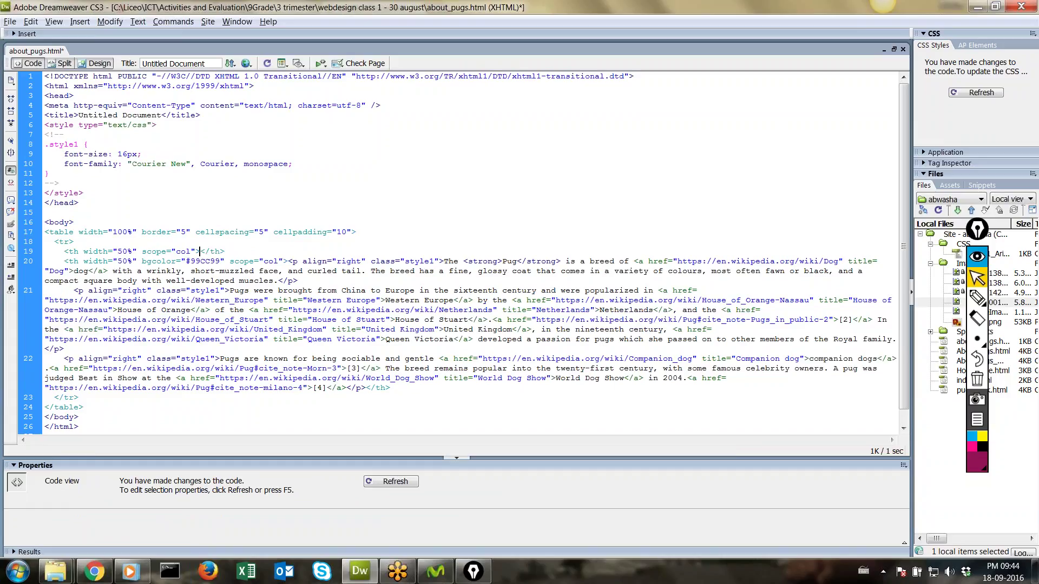
{"action": "type", "text": "<iframe width=\"560\" height=\"315\" src=\"https://www.youtube.com/embed/55N0j-FLwSE\" frameborder=\"0\" allowfullscreen></iframe>"}
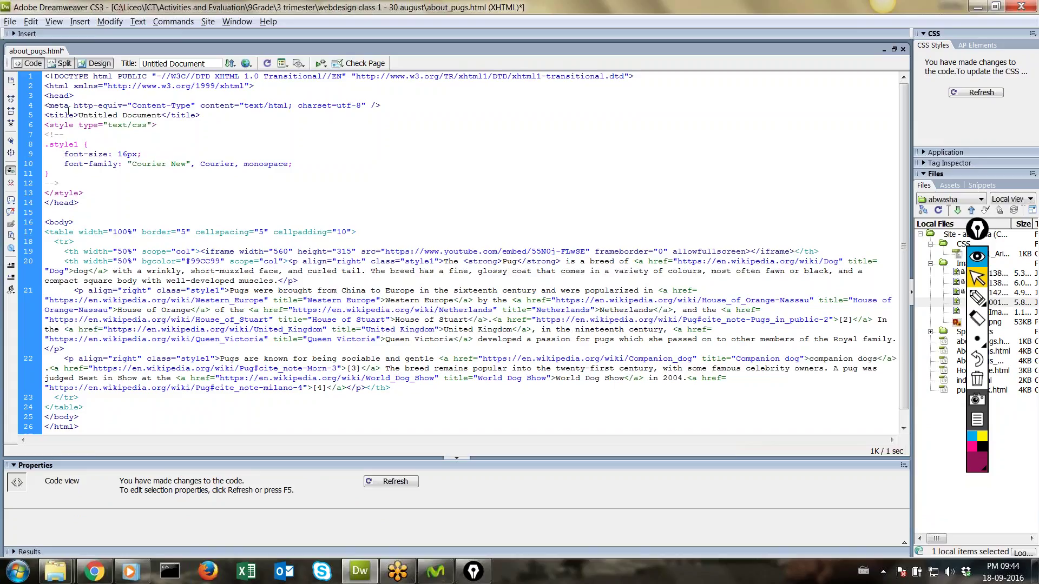
Show Design view, save about_pugs.html, and reload it in Chrome to check the embedded video
{"action": "left_click", "coordinate": [87, 63]}
{"action": "key", "text": "ctrl+s"}
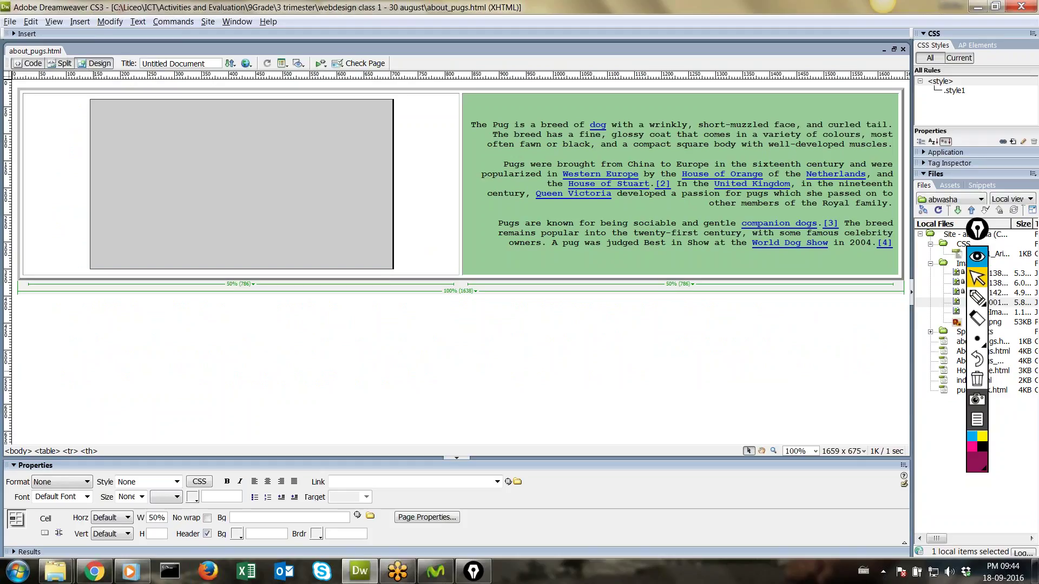
{"action": "left_click", "coordinate": [108, 568]}
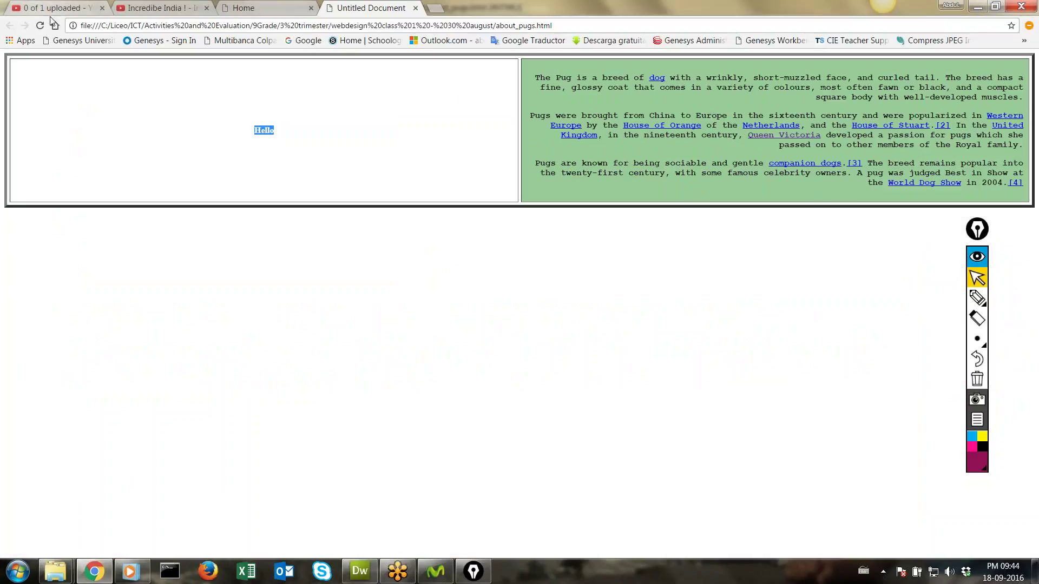
{"action": "left_click", "coordinate": [40, 26]}
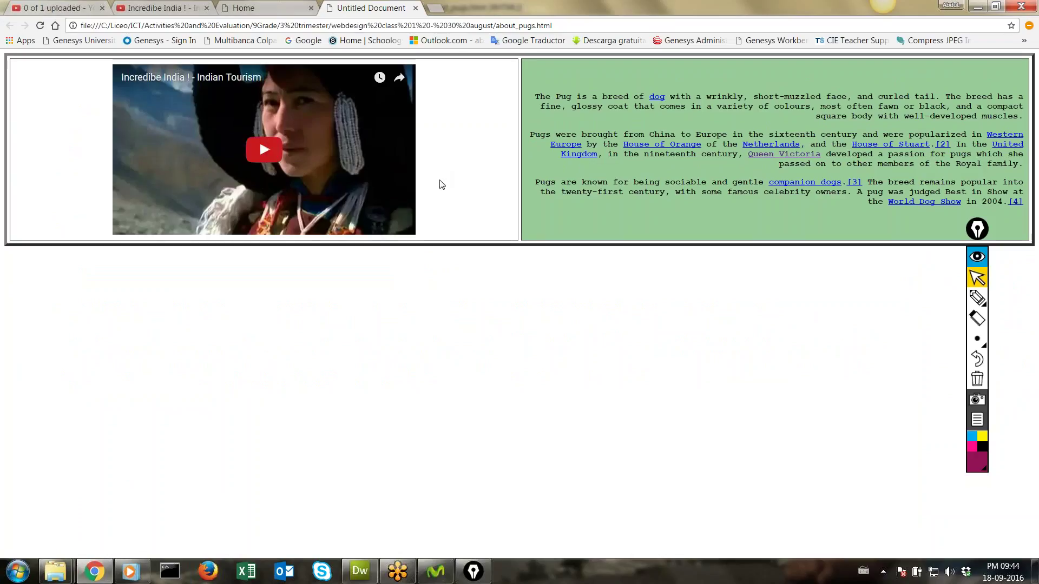
In Dreamweaver, try narrowing the video column to about 47%, and move the column border back to 50%
{"action": "left_click", "coordinate": [360, 571]}
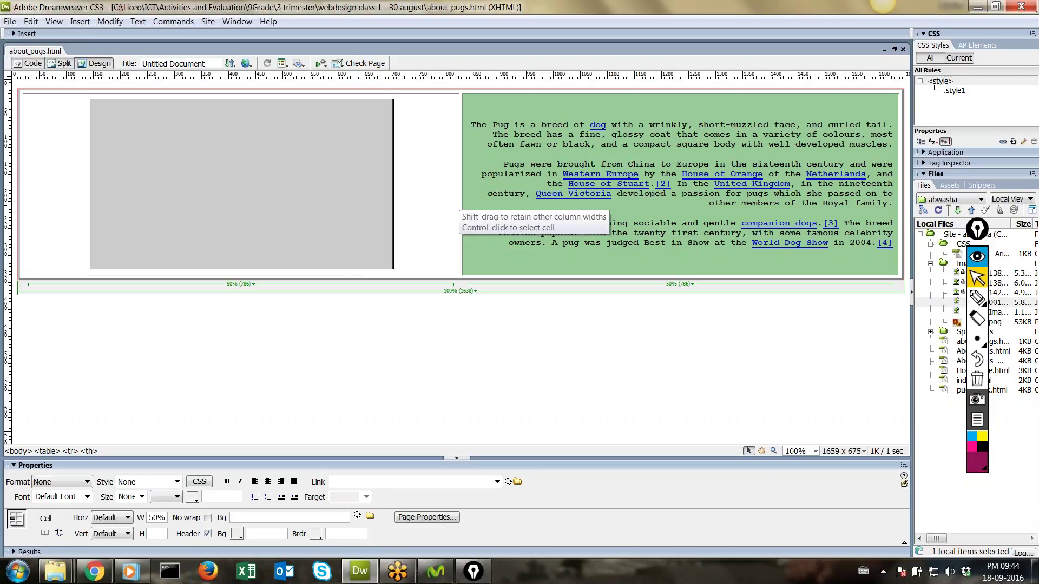
{"action": "left_click", "coordinate": [461, 205]}
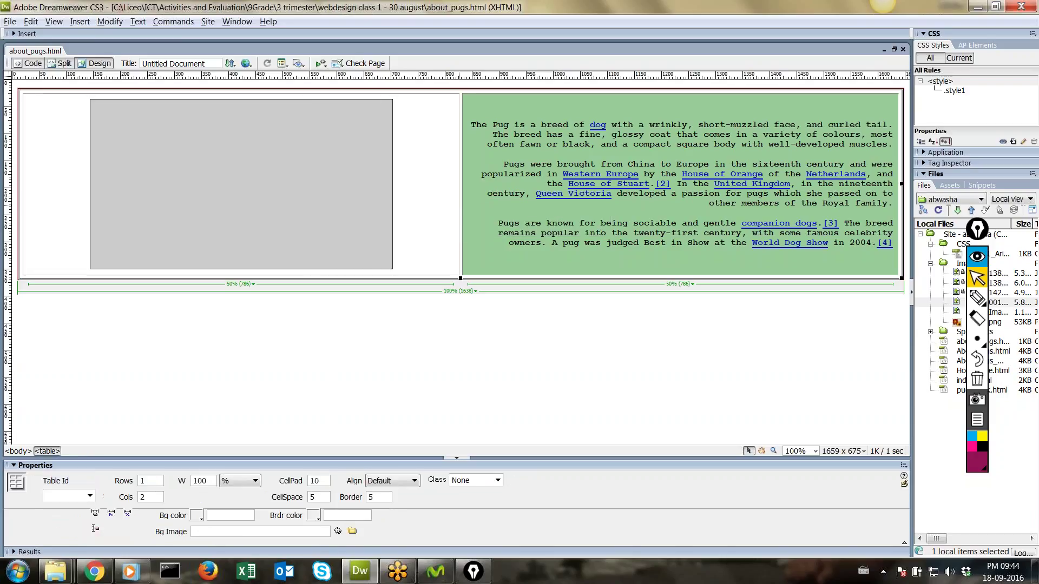
{"action": "left_click", "coordinate": [439, 206]}
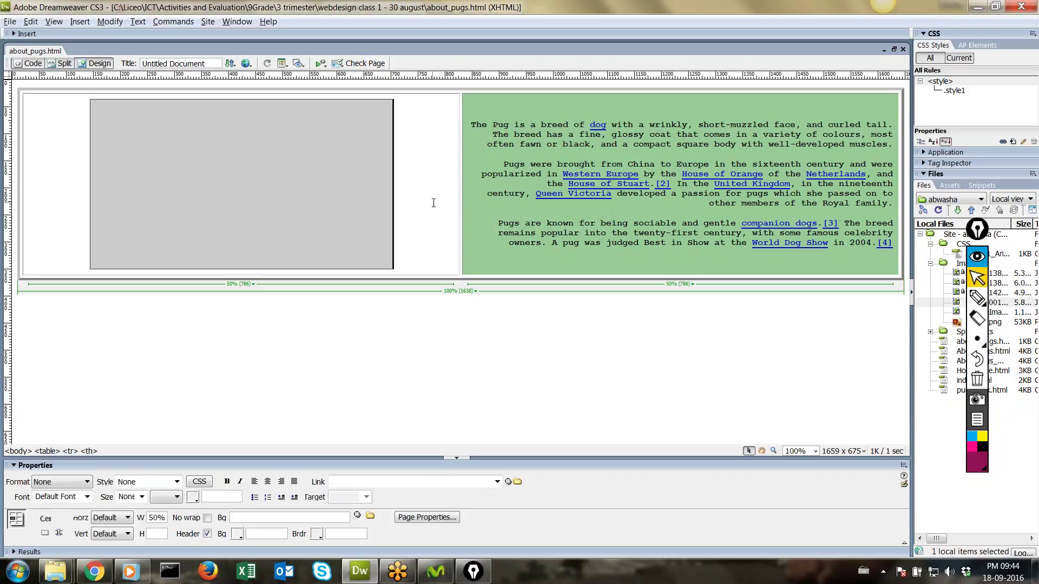
{"action": "left_click_drag", "start_coordinate": [460, 207], "coordinate": [433, 209]}
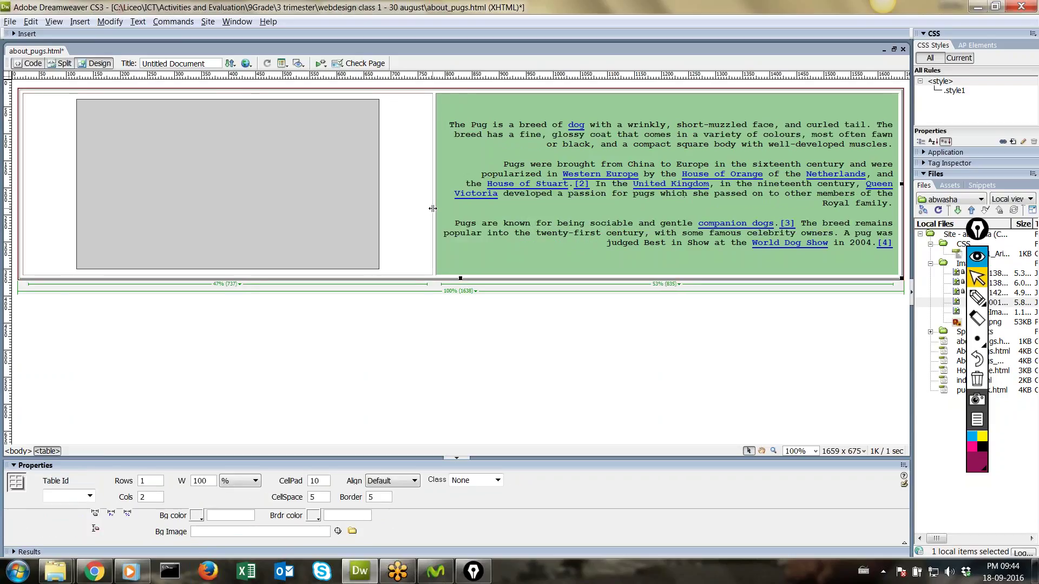
{"action": "left_click_drag", "start_coordinate": [433, 208], "coordinate": [460, 212]}
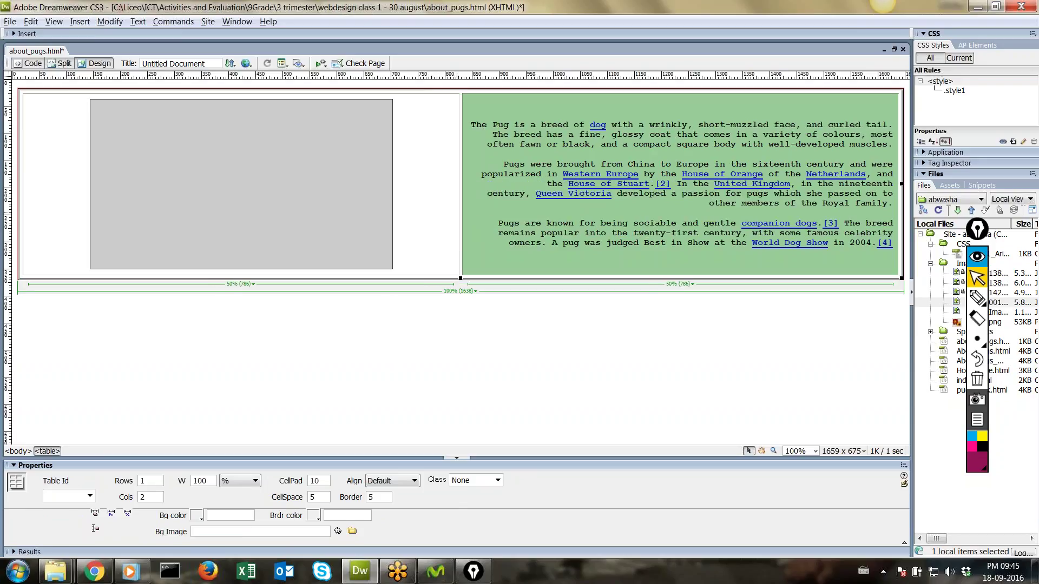
{"action": "left_click", "coordinate": [418, 200]}
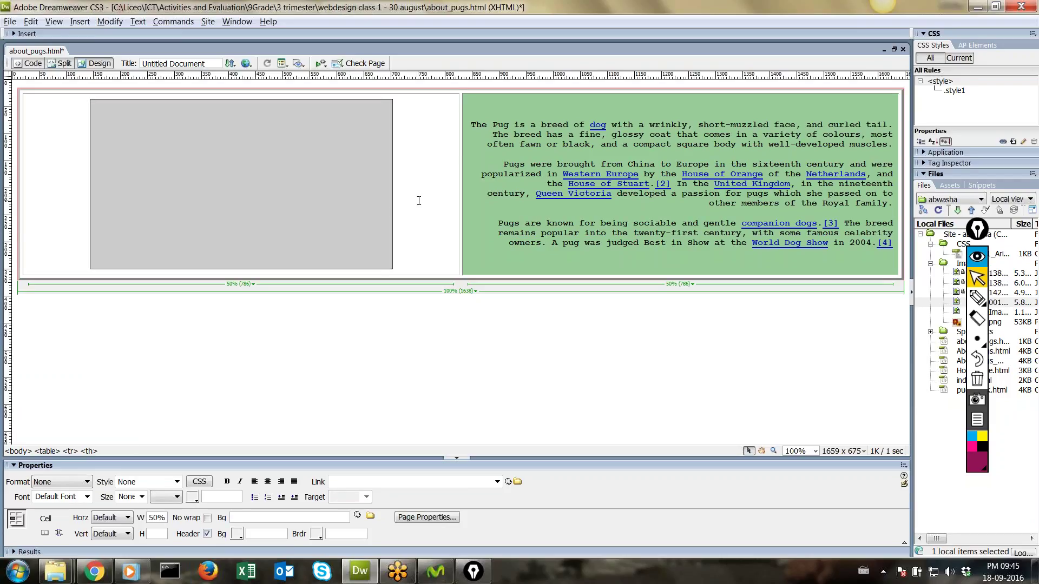
Save about_pugs.html and reload it in Chrome to check the table layout
{"action": "key", "text": "ctrl+s"}
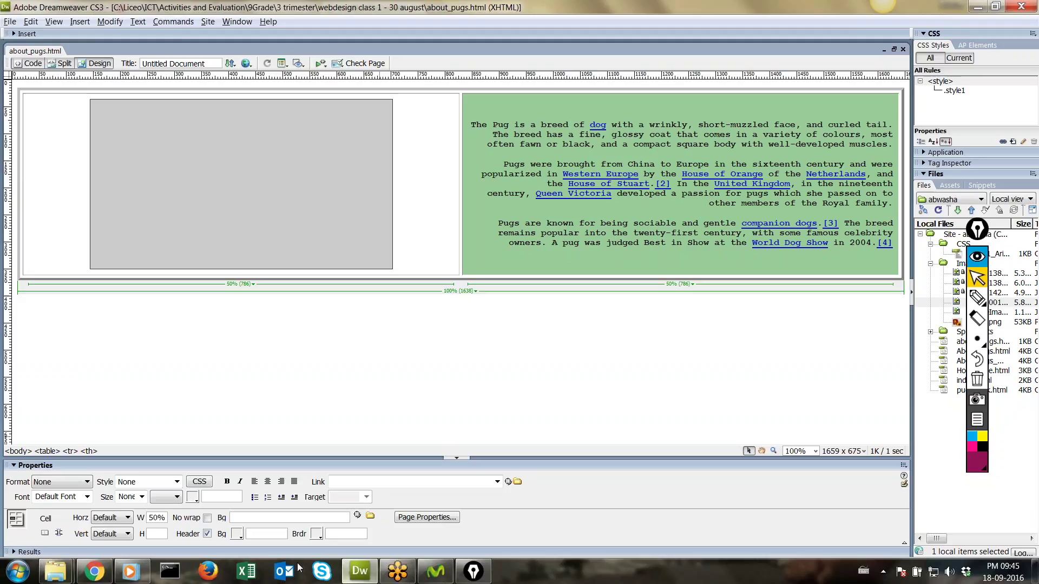
{"action": "left_click", "coordinate": [92, 565]}
{"action": "left_click", "coordinate": [41, 27]}
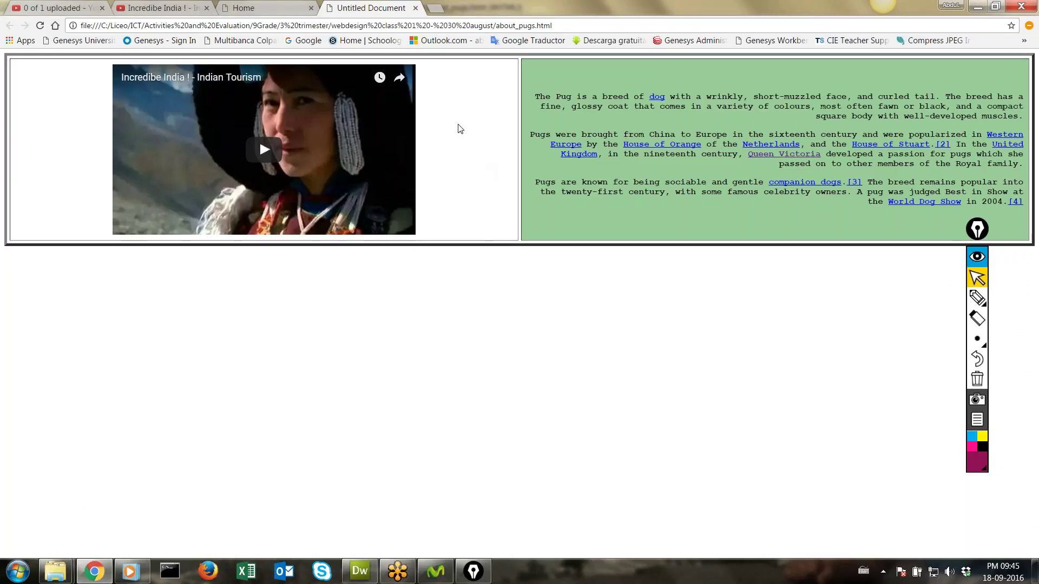
Return to Dreamweaver, circle the cell's background colour option with the screen pen, and clear the marks
{"action": "key", "text": "alt+Tab"}
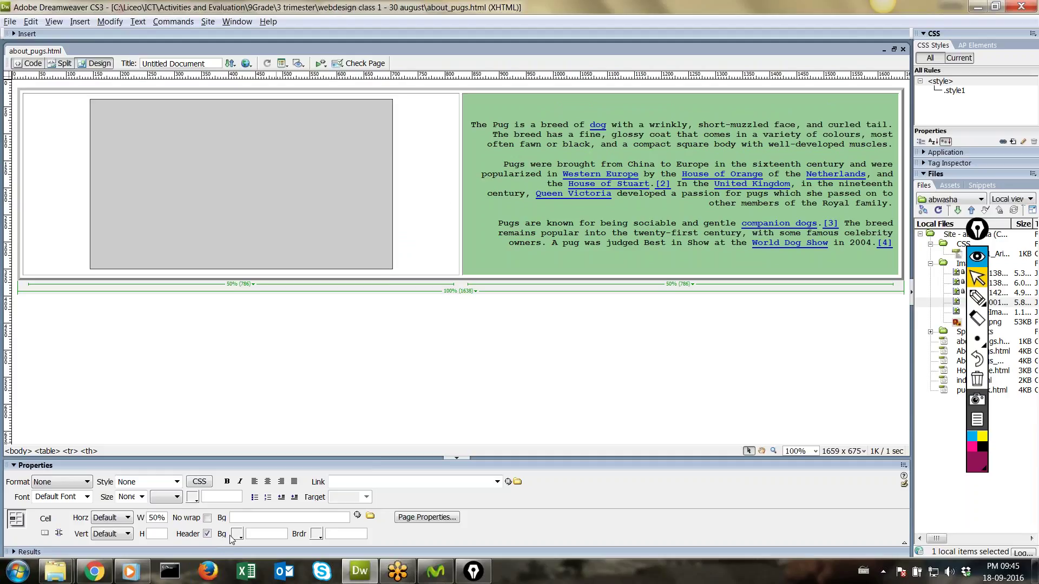
{"action": "left_click", "coordinate": [1000, 303]}
{"action": "left_click", "coordinate": [977, 297]}
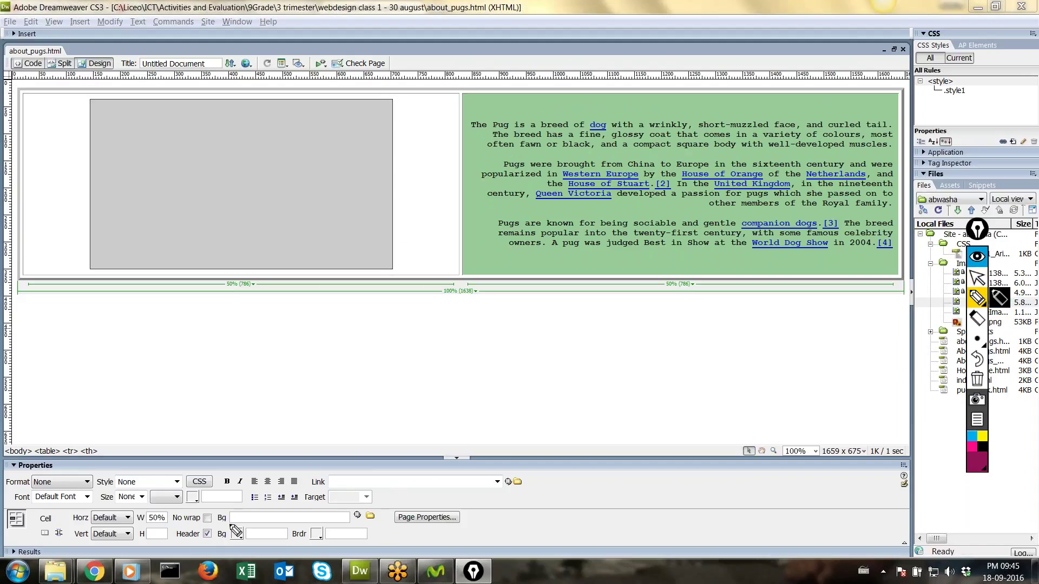
{"action": "mouse_move", "coordinate": [222, 525]}
{"action": "left_mouse_down"}
{"action": "mouse_move", "coordinate": [212, 544]}
{"action": "mouse_move", "coordinate": [253, 552]}
{"action": "mouse_move", "coordinate": [254, 522]}
{"action": "mouse_move", "coordinate": [217, 523]}
{"action": "left_mouse_up"}
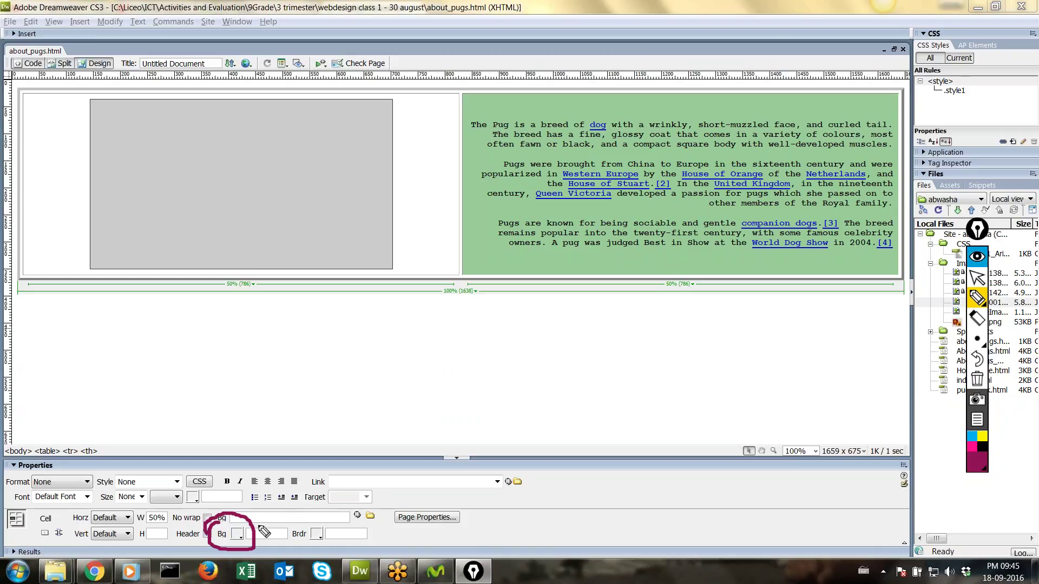
{"action": "left_click_drag", "start_coordinate": [233, 529], "coordinate": [269, 521]}
{"action": "left_click", "coordinate": [977, 378]}
{"action": "left_click", "coordinate": [977, 277]}
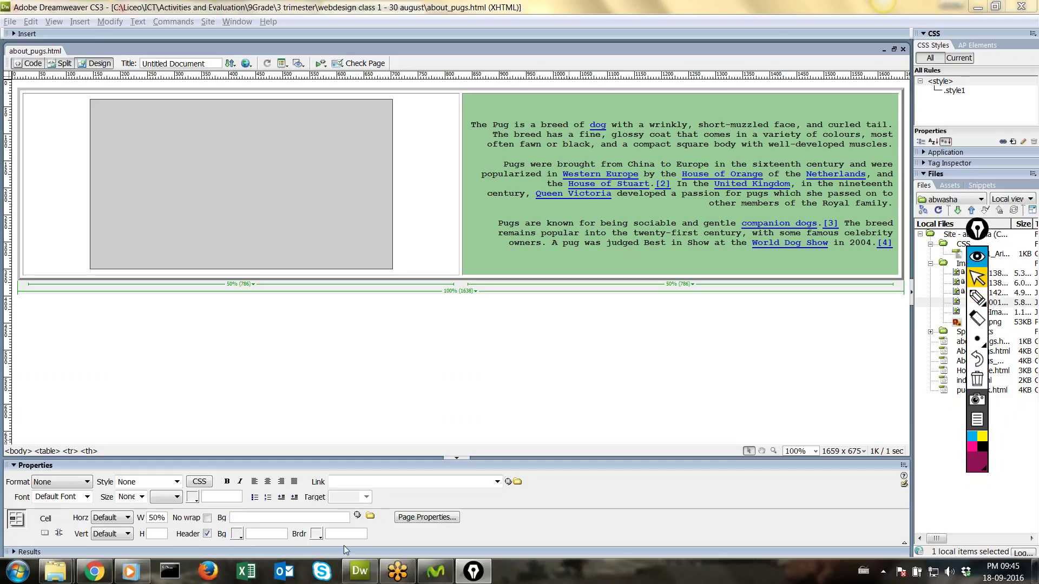
Set the video cell's background colour to #996699 and reload about_pugs.html in Chrome to check it
{"action": "left_click", "coordinate": [238, 535]}
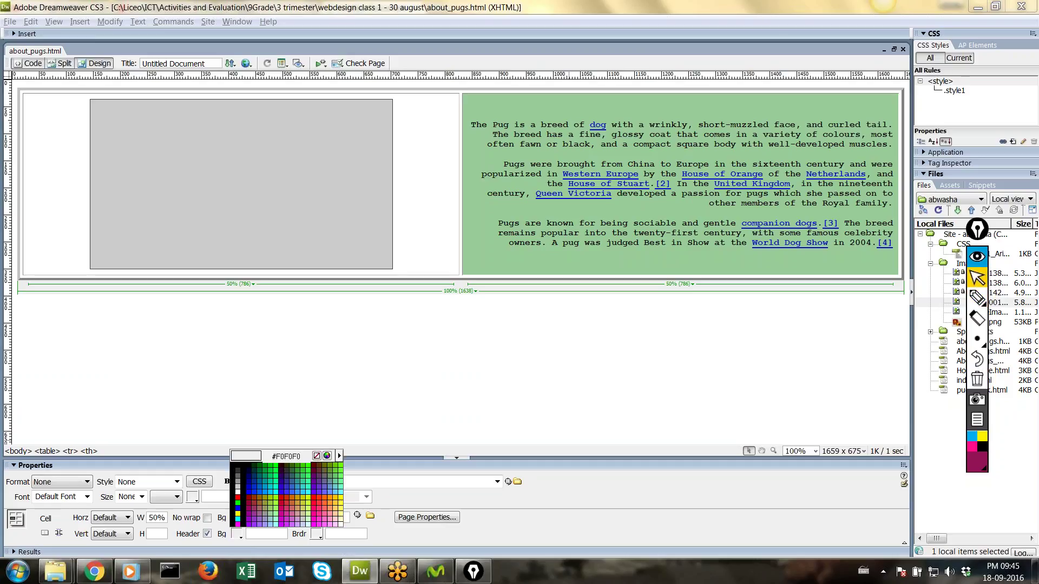
{"action": "left_click", "coordinate": [262, 513]}
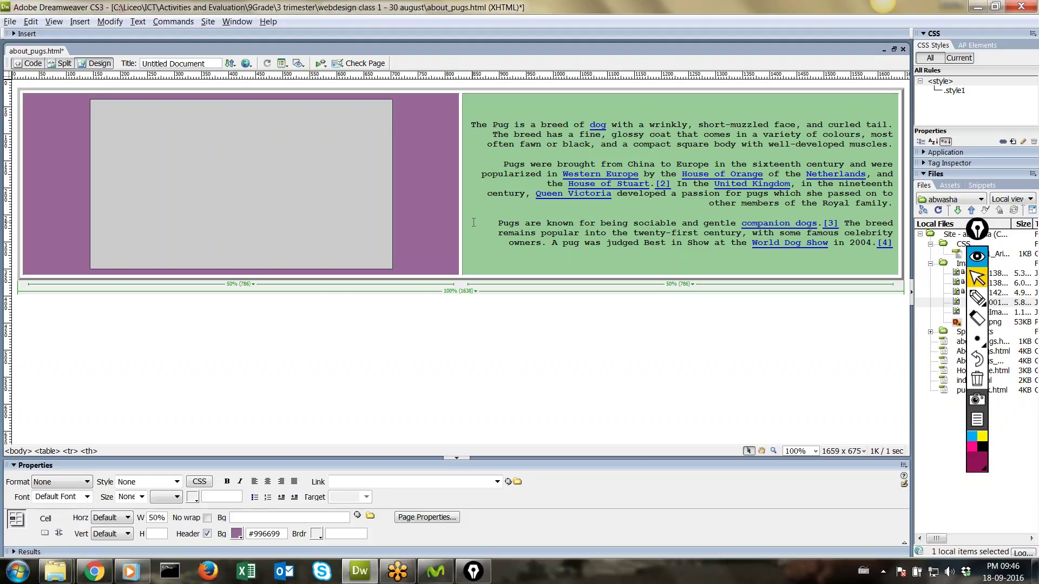
{"action": "key", "text": "alt+Tab"}
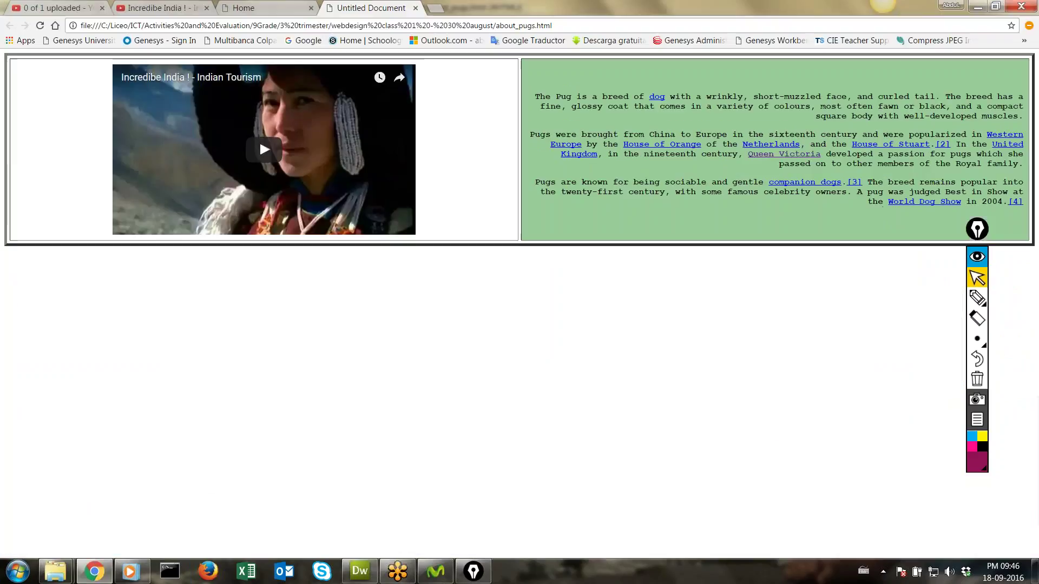
{"action": "left_click", "coordinate": [40, 25]}
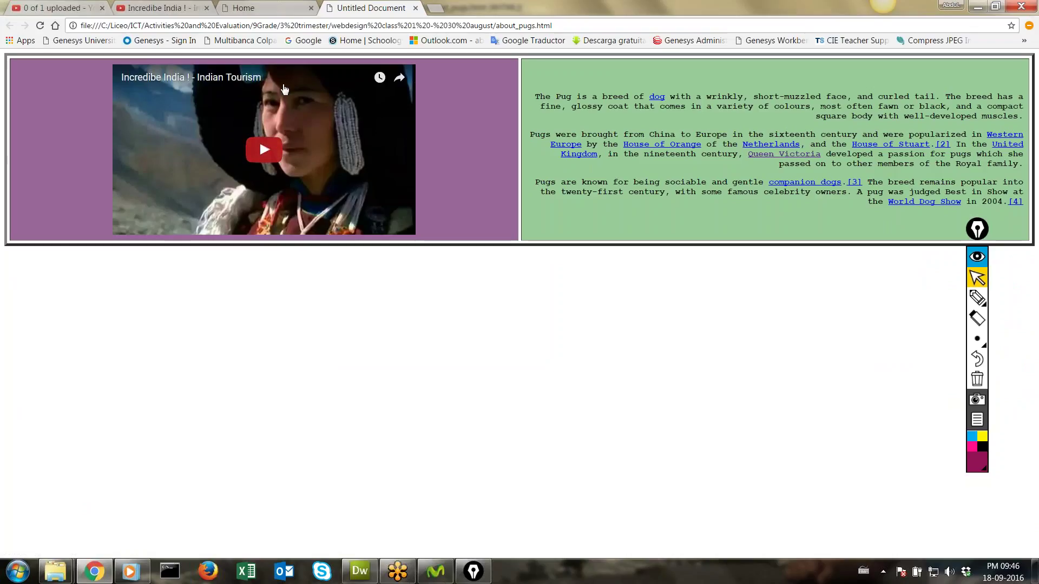
Circle the page's Untitled Document title in Chrome with the screen pen, and undo the mark
{"action": "left_click", "coordinate": [360, 571]}
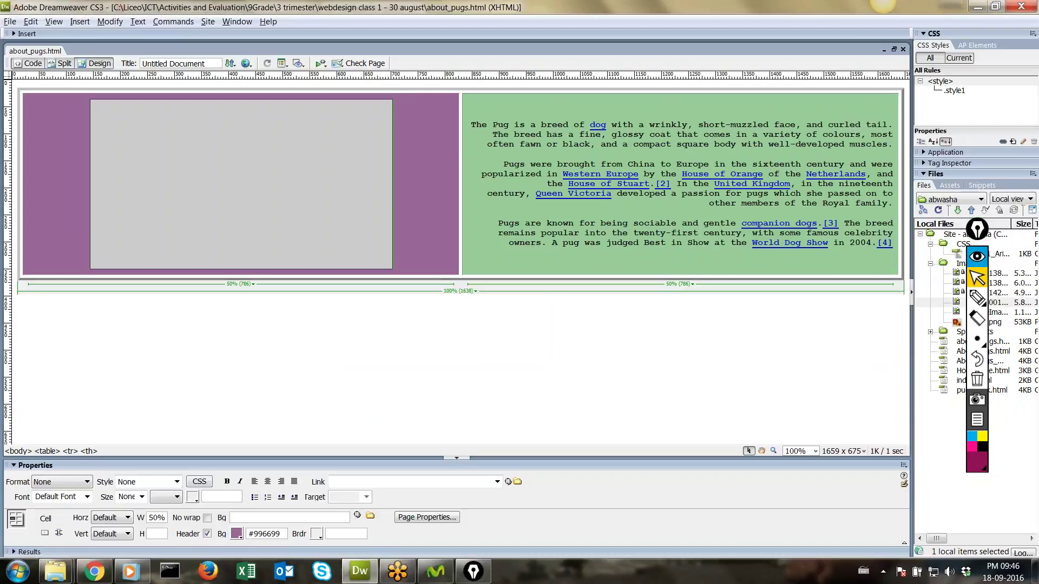
{"action": "left_click", "coordinate": [94, 570]}
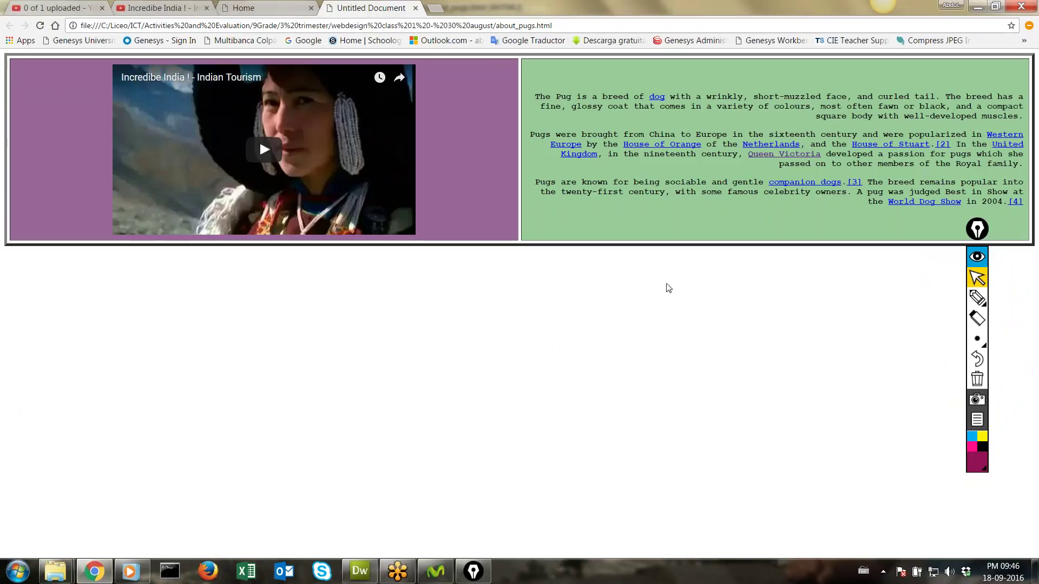
{"action": "left_click", "coordinate": [977, 298]}
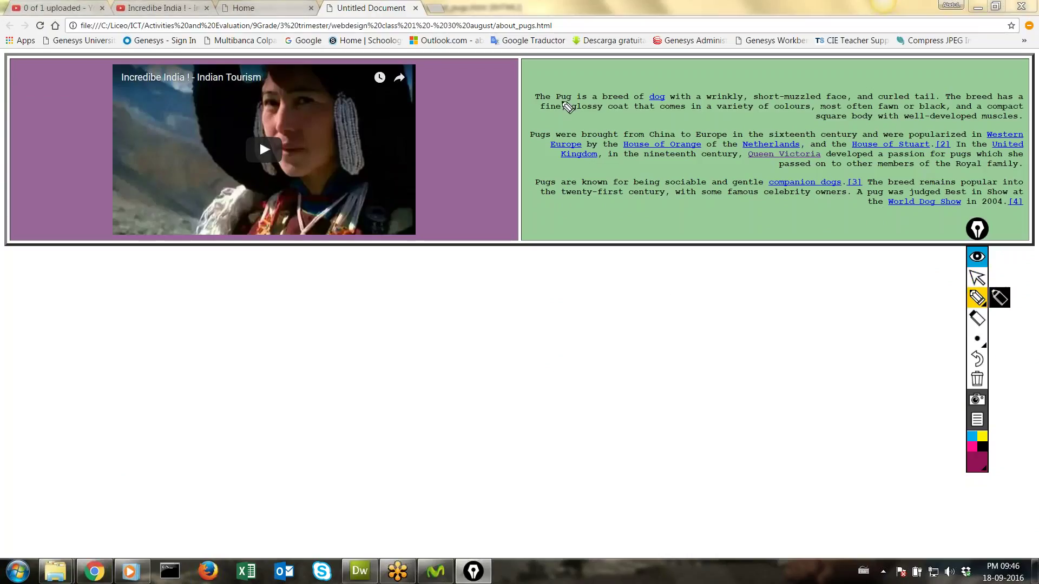
{"action": "mouse_move", "coordinate": [331, 7]}
{"action": "left_mouse_down"}
{"action": "mouse_move", "coordinate": [373, 33]}
{"action": "mouse_move", "coordinate": [430, 13]}
{"action": "mouse_move", "coordinate": [346, 6]}
{"action": "left_mouse_up"}
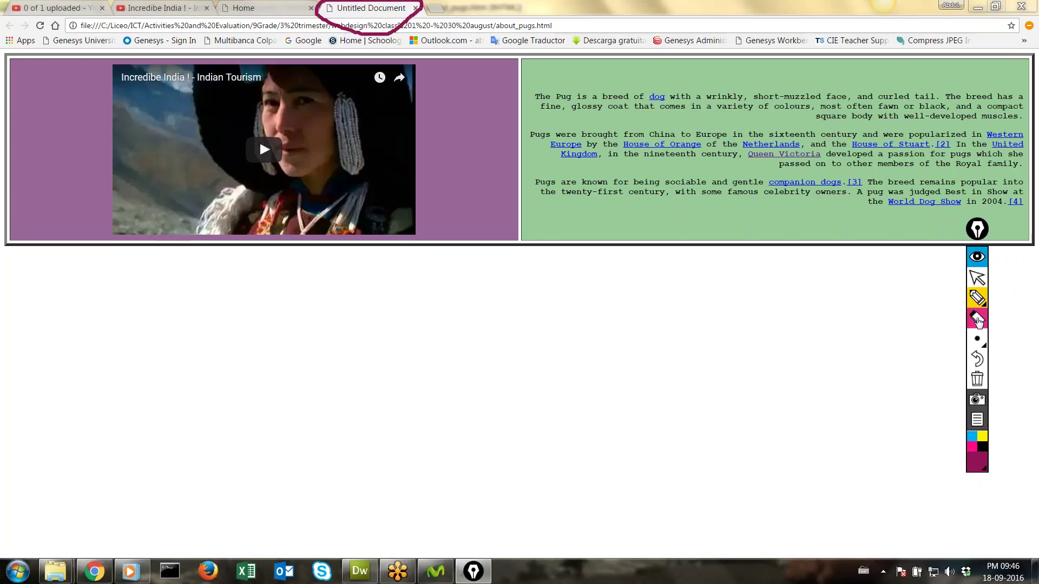
{"action": "left_click", "coordinate": [977, 358]}
{"action": "left_click", "coordinate": [977, 277]}
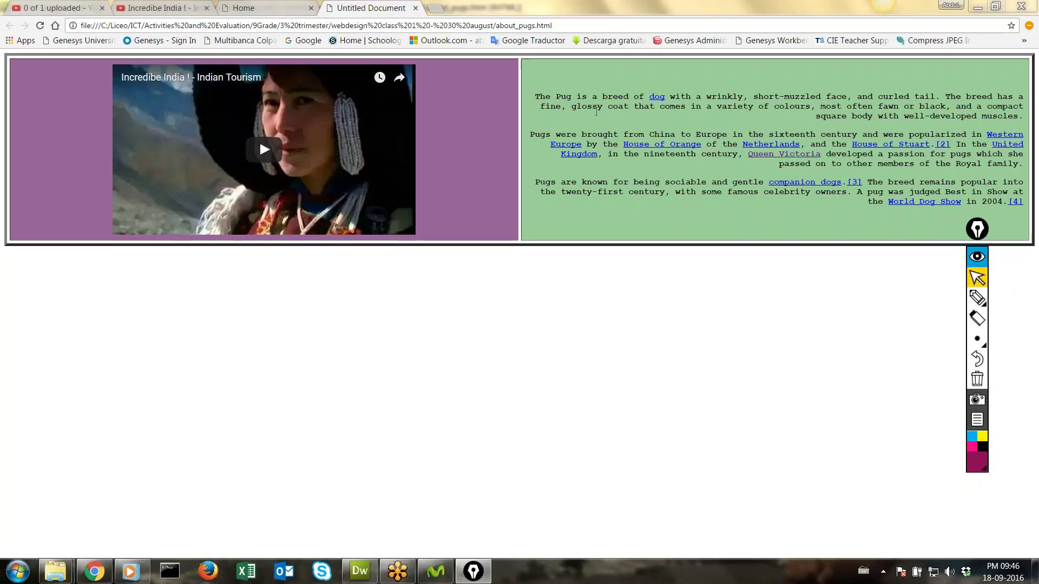
In Dreamweaver, change the document title to ABOUT PAGE and save about_pugs.html
{"action": "left_click", "coordinate": [360, 570]}
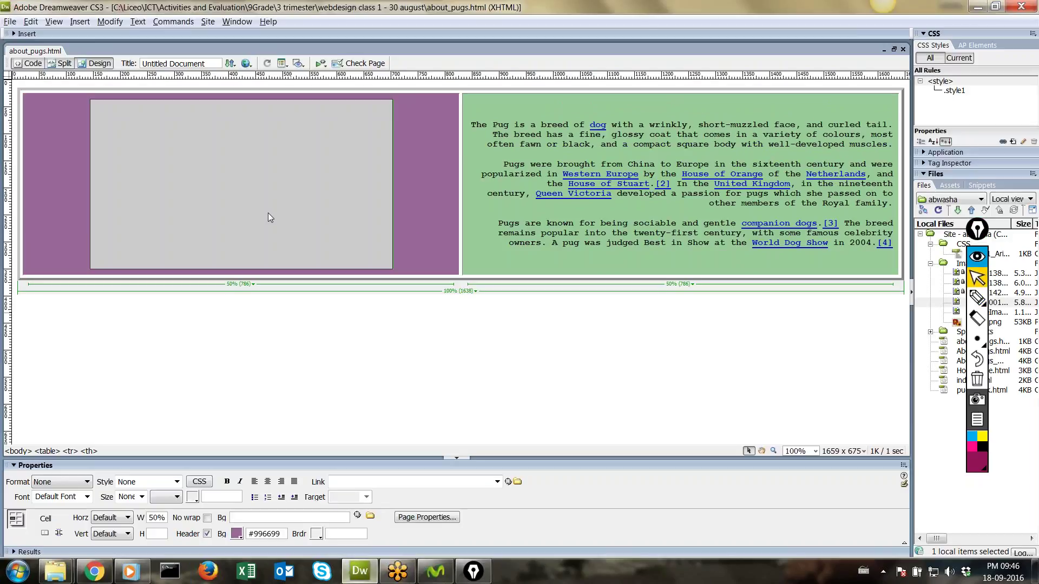
{"action": "left_click_drag", "start_coordinate": [208, 63], "coordinate": [141, 63]}
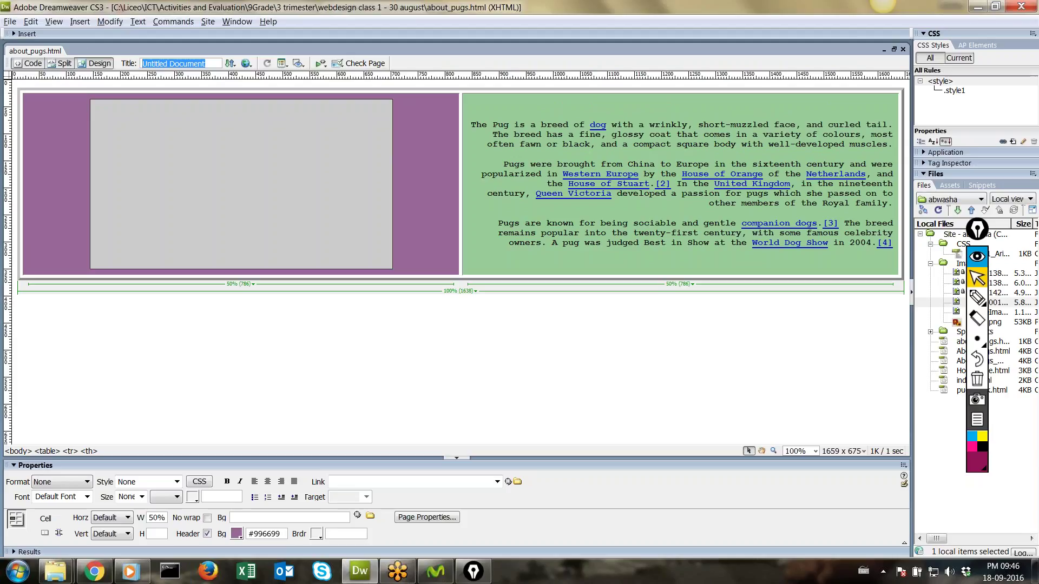
{"action": "type", "text": "about pag"}
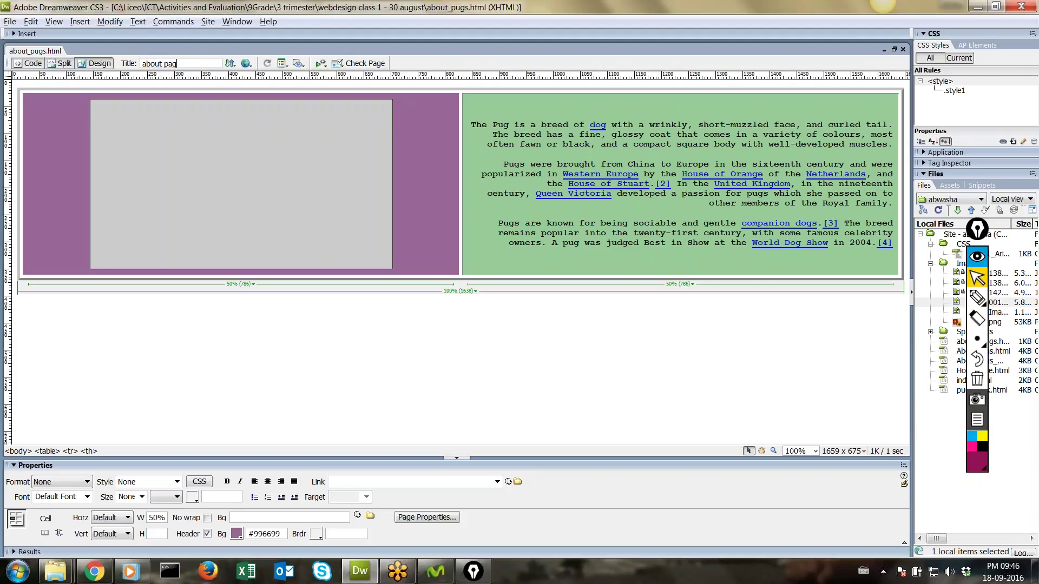
{"action": "key", "text": "Return"}
{"action": "left_click", "coordinate": [185, 63]}
{"action": "type", "text": "e"}
{"action": "key", "text": "BackSpace"}
{"action": "key", "text": "BackSpace"}
{"action": "key", "text": "BackSpace"}
{"action": "key", "text": "BackSpace"}
{"action": "key", "text": "BackSpace"}
{"action": "key", "text": "BackSpace"}
{"action": "key", "text": "BackSpace"}
{"action": "key", "text": "BackSpace"}
{"action": "key", "text": "BackSpace"}
{"action": "type", "text": "ABOUT PAGE"}
{"action": "left_click", "coordinate": [301, 393]}
{"action": "key", "text": "ctrl+s"}
Reload about_pugs.html in Chrome and circle its ABOUT PAGE title with the screen pen
{"action": "key", "text": "alt+Tab"}
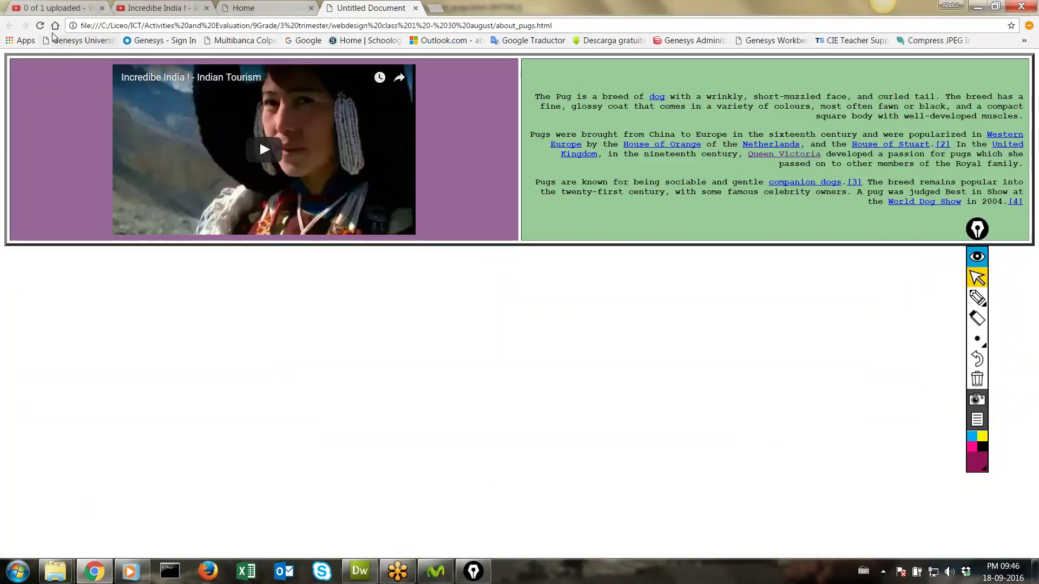
{"action": "left_click", "coordinate": [39, 25]}
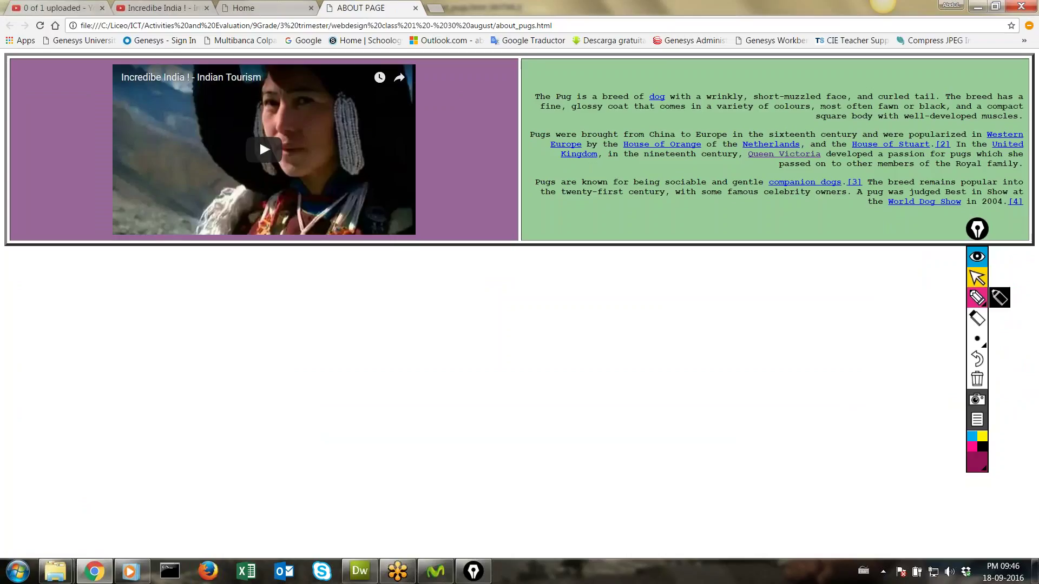
{"action": "left_click", "coordinate": [977, 298]}
{"action": "mouse_move", "coordinate": [388, 3]}
{"action": "left_mouse_down"}
{"action": "mouse_move", "coordinate": [338, 4]}
{"action": "mouse_move", "coordinate": [323, 21]}
{"action": "mouse_move", "coordinate": [397, 27]}
{"action": "mouse_move", "coordinate": [403, 8]}
{"action": "mouse_move", "coordinate": [390, 2]}
{"action": "left_mouse_up"}
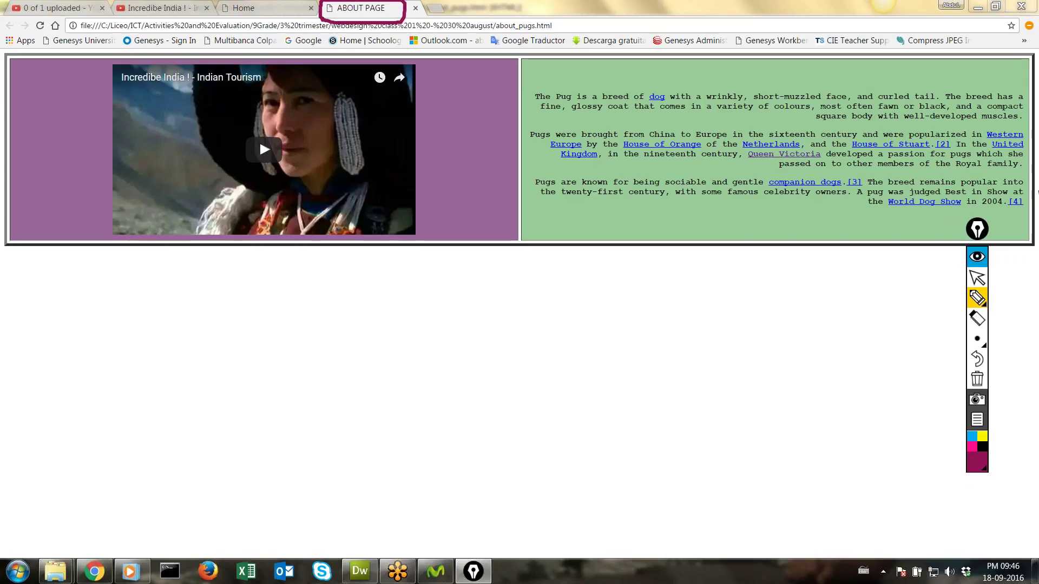
Clear the screen pen marks from the Chrome page and switch back to Dreamweaver
{"action": "left_click", "coordinate": [977, 278]}
{"action": "left_click", "coordinate": [976, 379]}
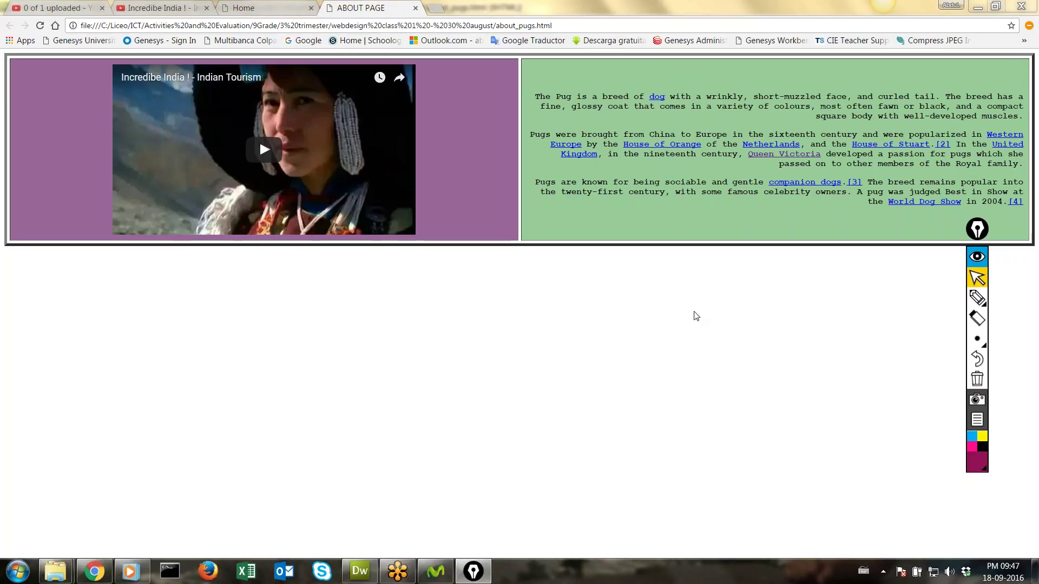
{"action": "left_click", "coordinate": [364, 578]}
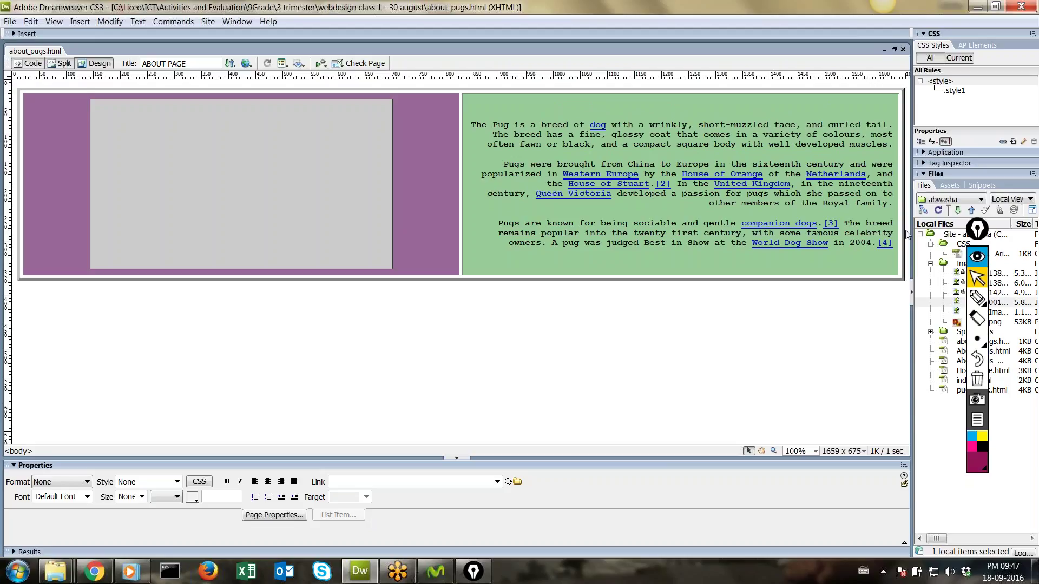
Below the existing table, insert a table with 1 row, 4 columns, 100 percent width, and border, cell padding and cell spacing of 10
{"action": "key", "text": "Return"}
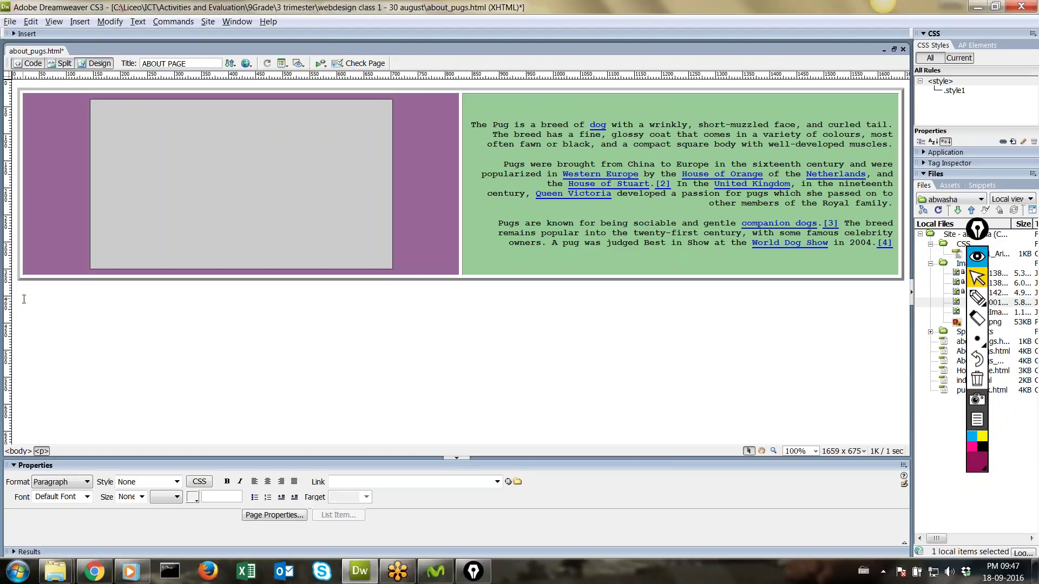
{"action": "left_click", "coordinate": [75, 25]}
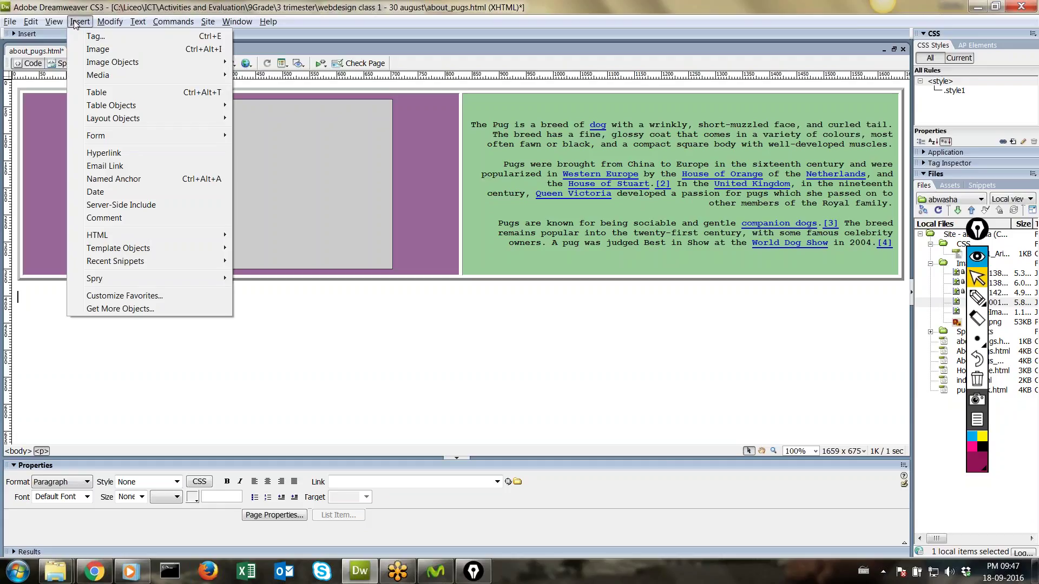
{"action": "left_click", "coordinate": [96, 93]}
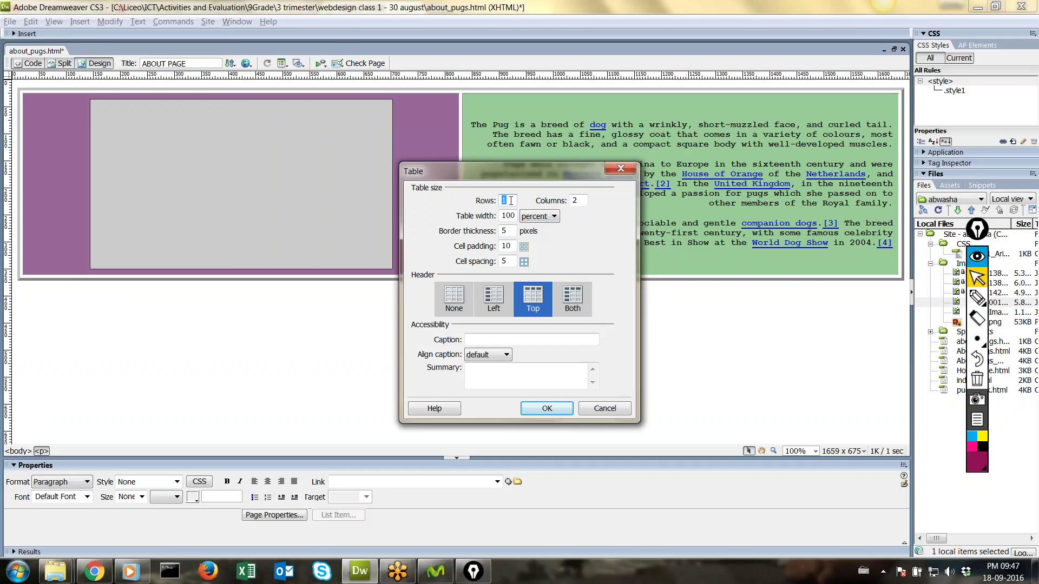
{"action": "left_click", "coordinate": [579, 202]}
{"action": "left_click_drag", "start_coordinate": [556, 175], "coordinate": [553, 130]}
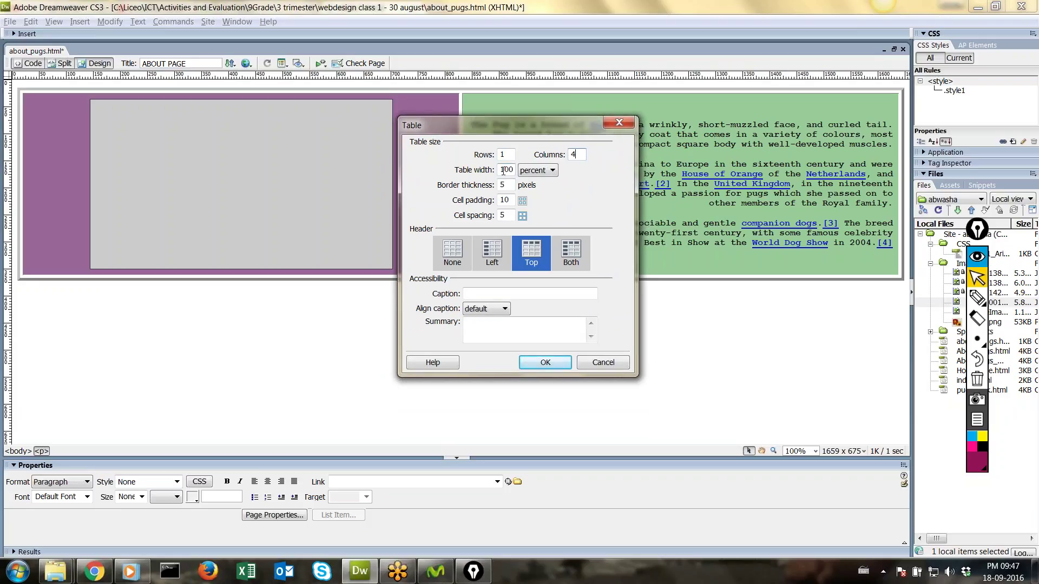
{"action": "left_click", "coordinate": [537, 170]}
{"action": "left_click", "coordinate": [533, 187]}
{"action": "left_click_drag", "start_coordinate": [508, 186], "coordinate": [500, 186]}
{"action": "key", "text": "Tab"}
{"action": "left_click_drag", "start_coordinate": [507, 215], "coordinate": [502, 216]}
{"action": "left_click", "coordinate": [545, 362]}
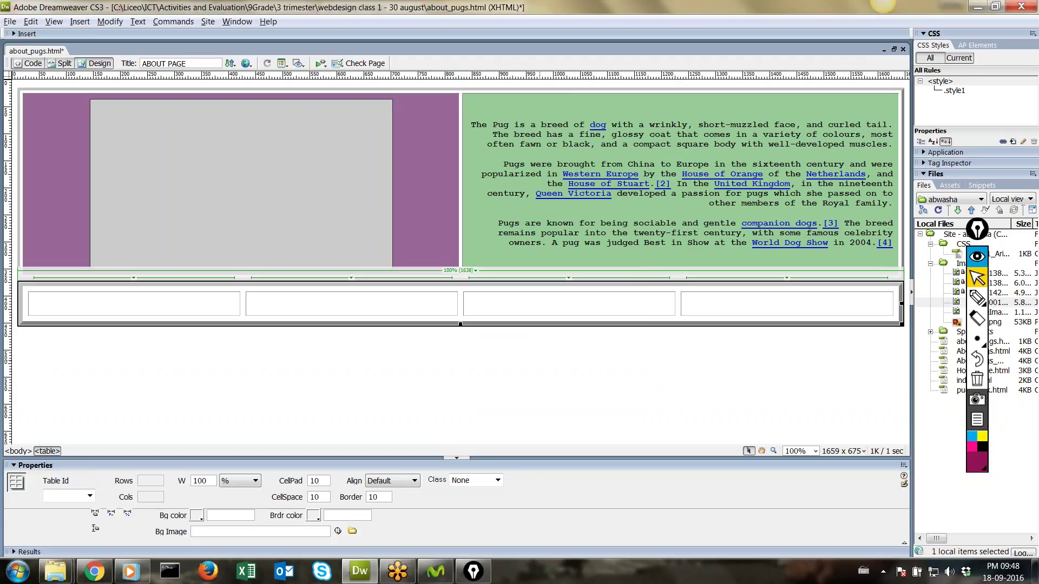
Save about_pugs.html and reload it in Chrome to check the new four-column table
{"action": "key", "text": "ctrl+s"}
{"action": "key", "text": "F12"}
{"action": "left_click", "coordinate": [40, 29]}
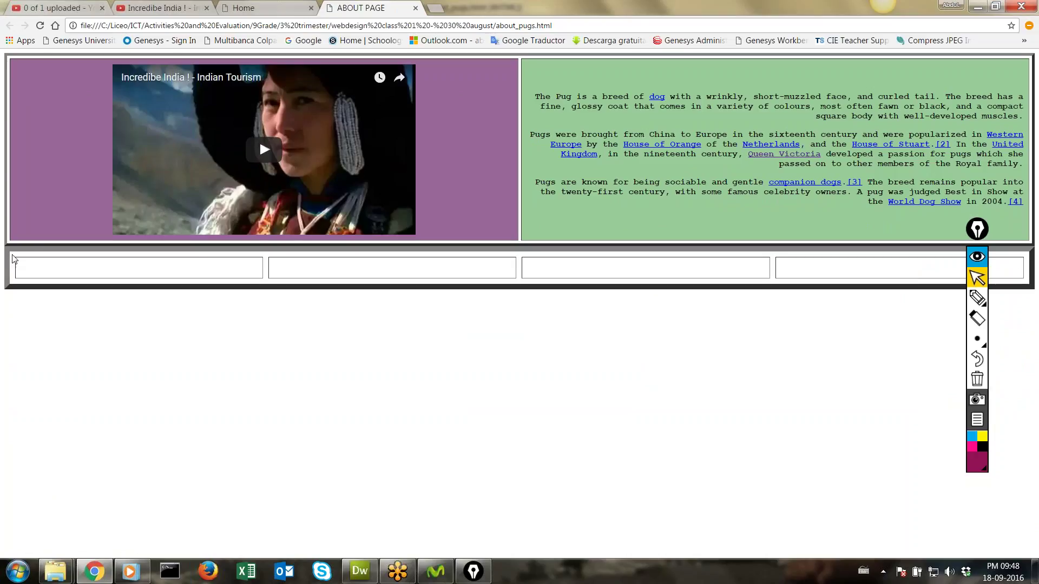
In Dreamweaver, add two blank paragraphs between the two tables, and reload the saved page in Chrome
{"action": "left_click", "coordinate": [360, 570]}
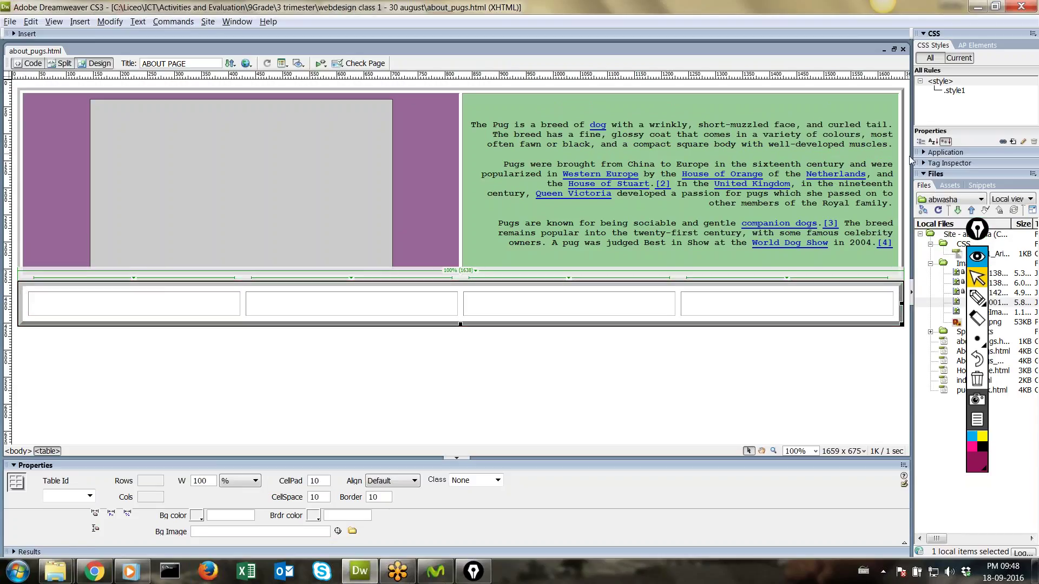
{"action": "left_click", "coordinate": [905, 185]}
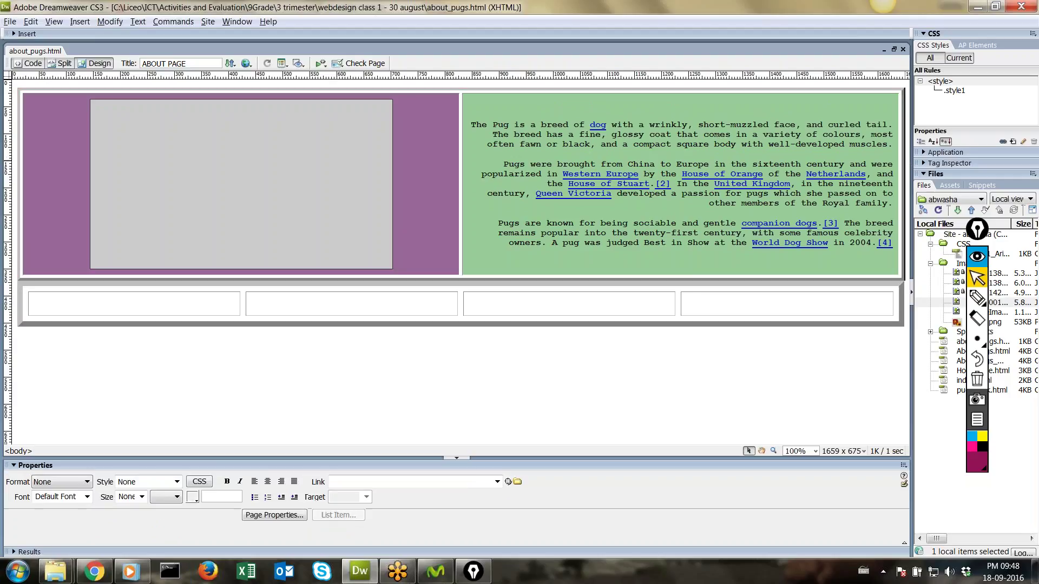
{"action": "key", "text": "Return"}
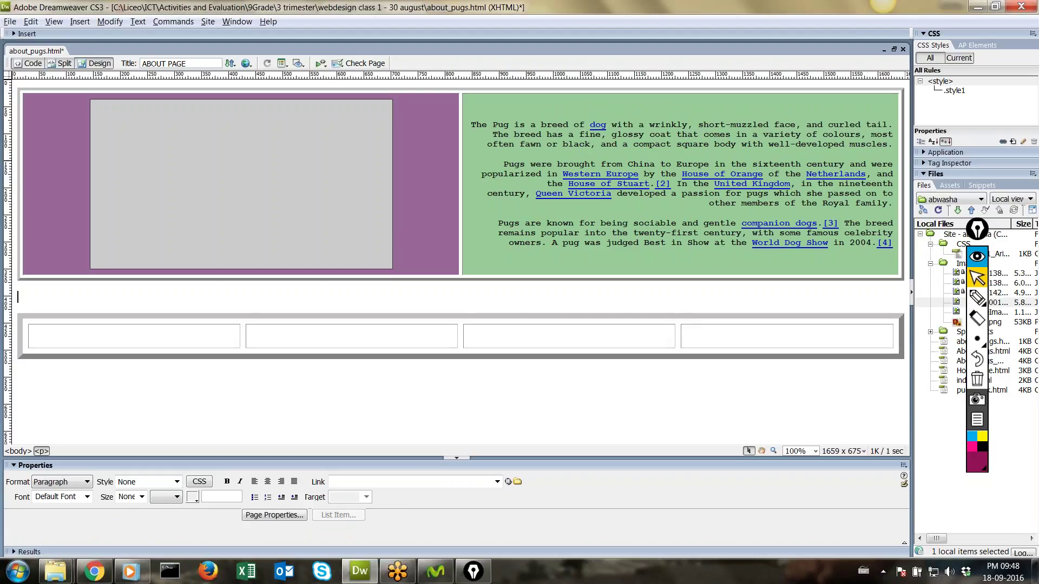
{"action": "key", "text": "Return"}
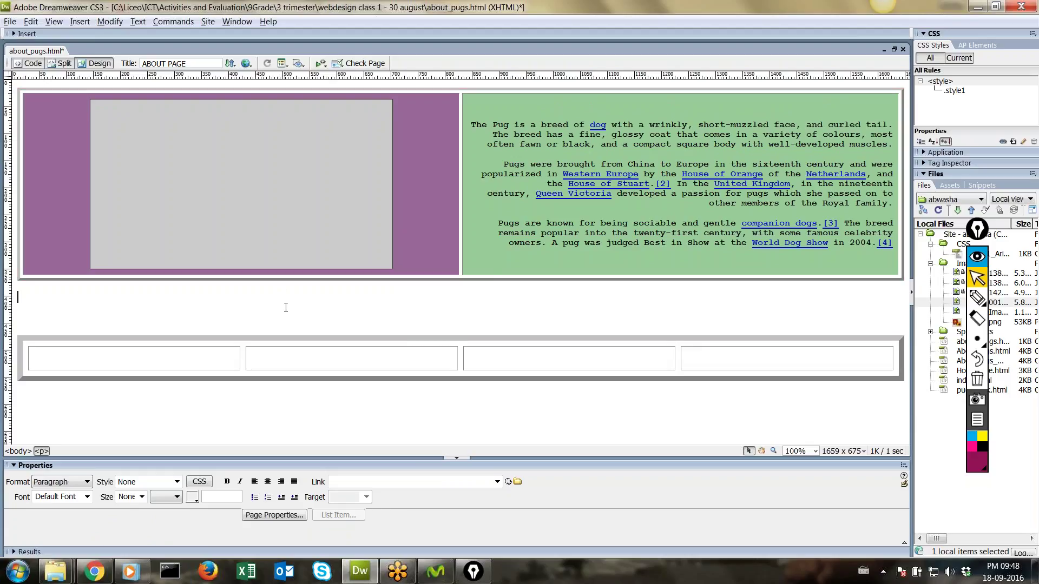
{"action": "key", "text": "F12"}
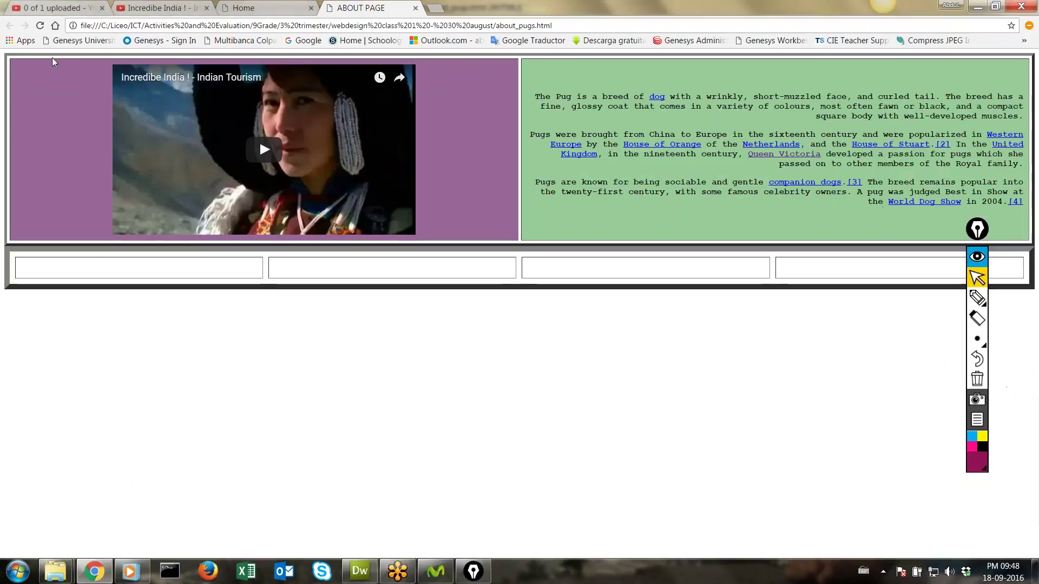
{"action": "left_click", "coordinate": [42, 26]}
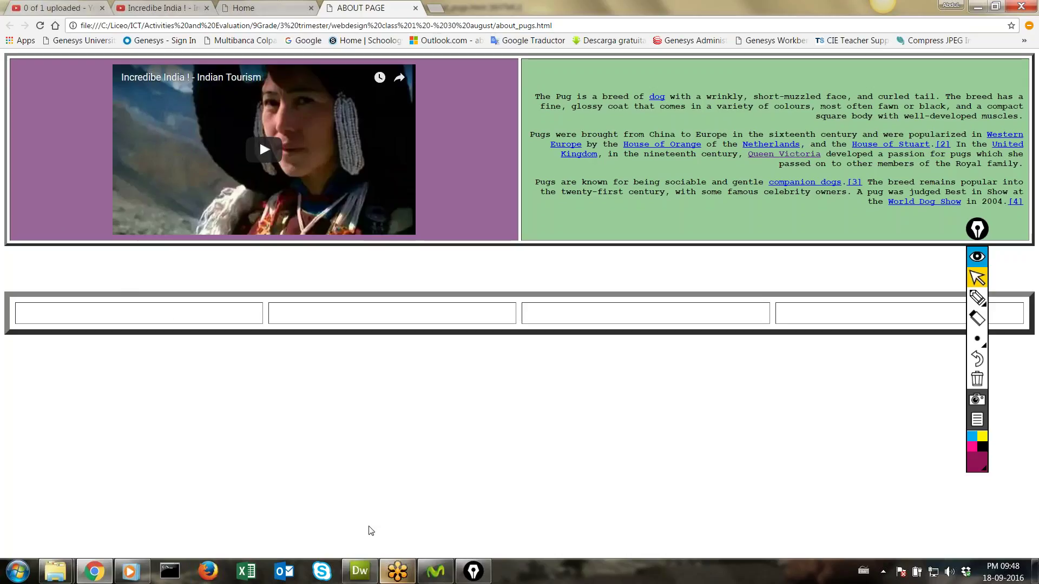
In Windows Explorer, open the Sample Pictures folder and copy Desert.jpg, Jellyfish.jpg, Penguins.jpg and Lighthouse.jpg
{"action": "mouse_move", "coordinate": [433, 581]}
{"action": "mouse_move", "coordinate": [70, 576]}
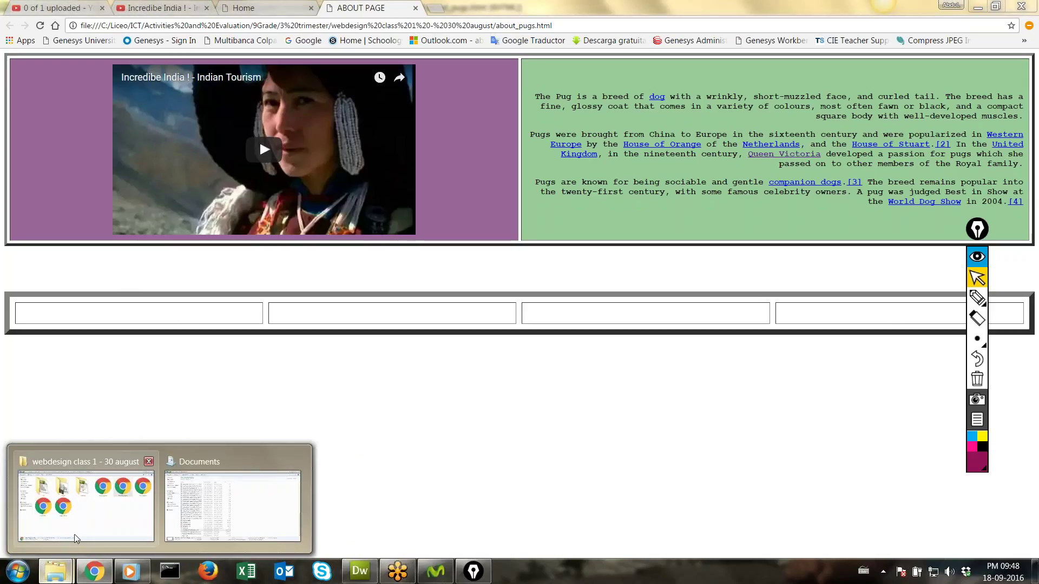
{"action": "left_click", "coordinate": [81, 519]}
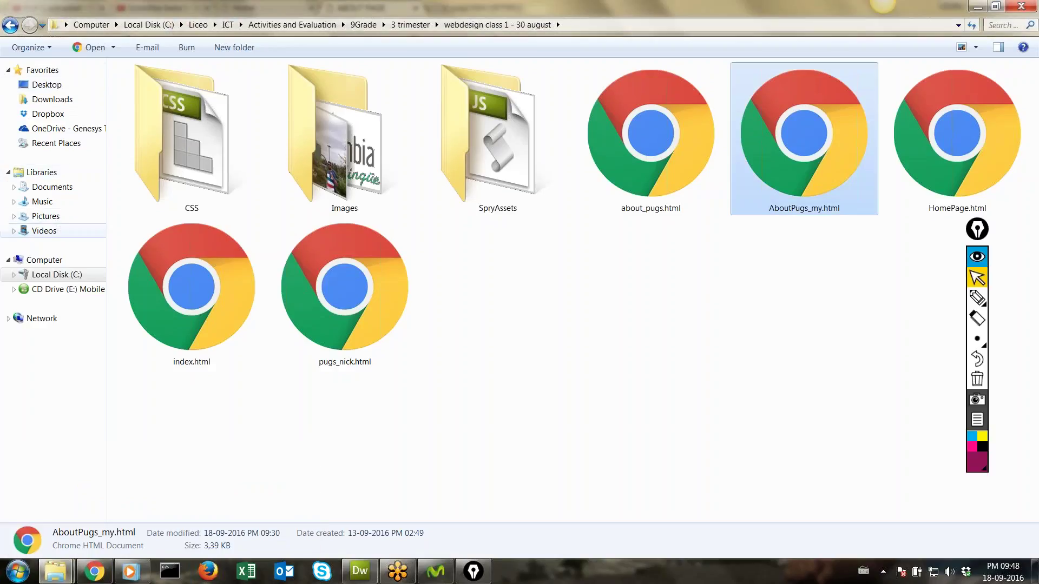
{"action": "left_click", "coordinate": [54, 274]}
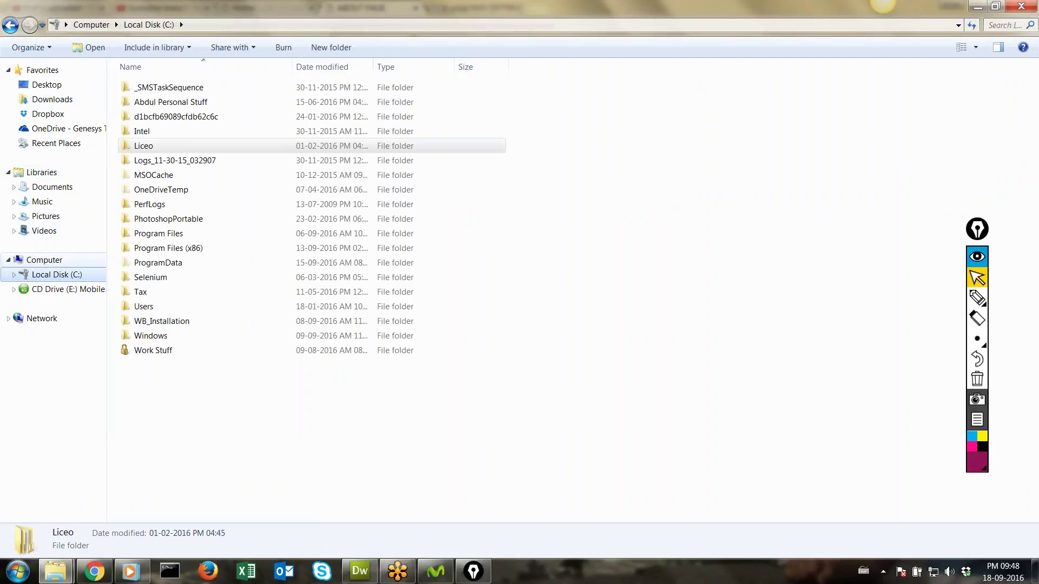
{"action": "left_click", "coordinate": [47, 220]}
{"action": "double_click", "coordinate": [182, 119]}
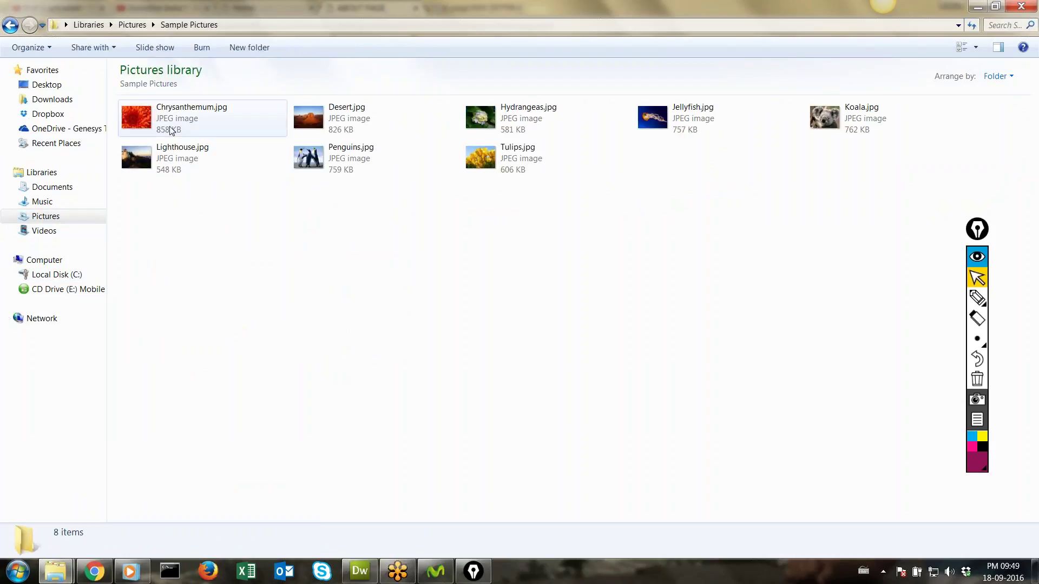
{"action": "left_click", "coordinate": [332, 129]}
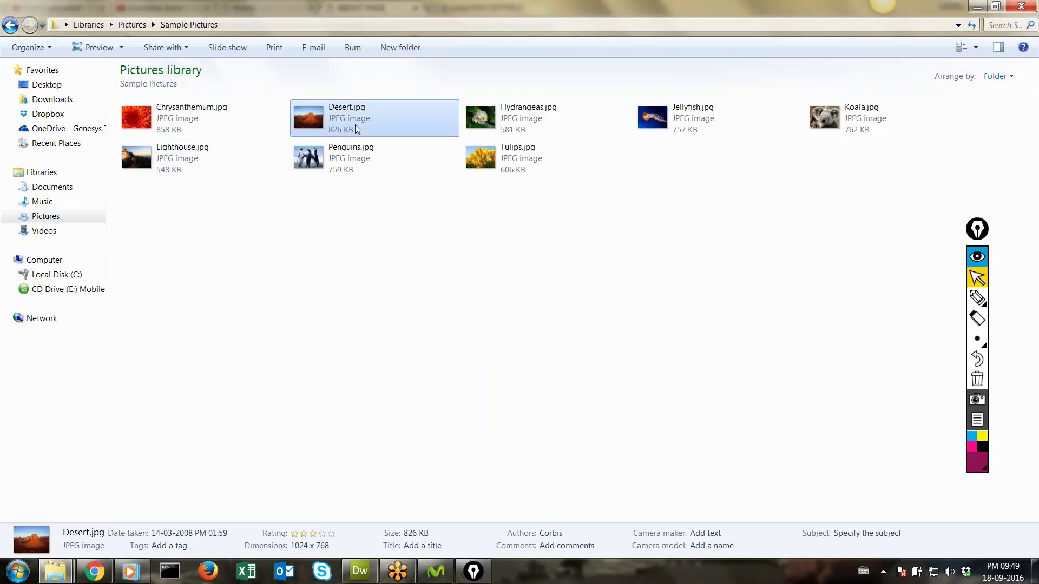
{"action": "left_click", "coordinate": [800, 120], "text": "ctrl"}
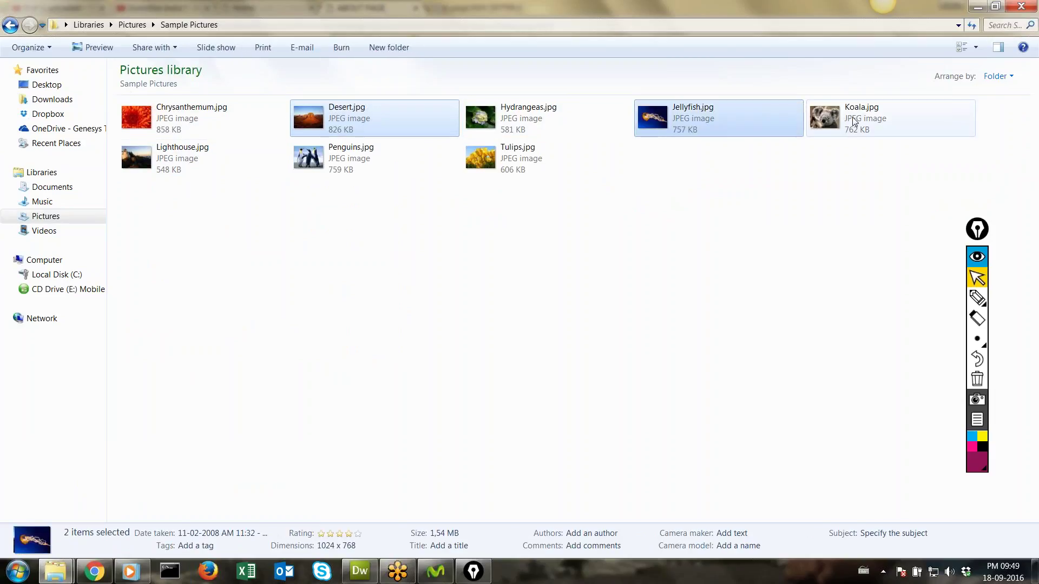
{"action": "left_click", "coordinate": [308, 162], "text": "ctrl"}
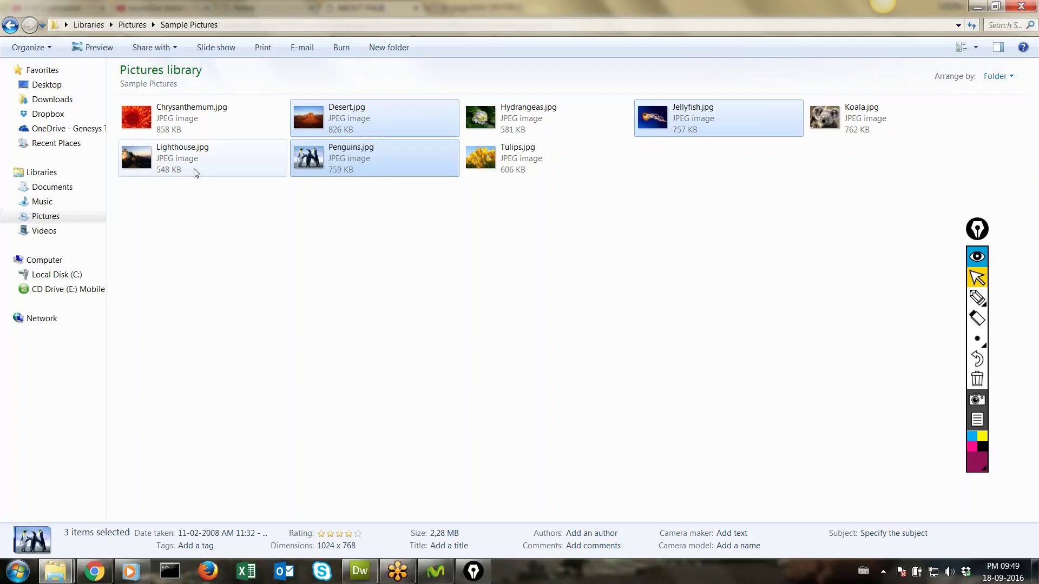
{"action": "left_click", "coordinate": [191, 170], "text": "ctrl"}
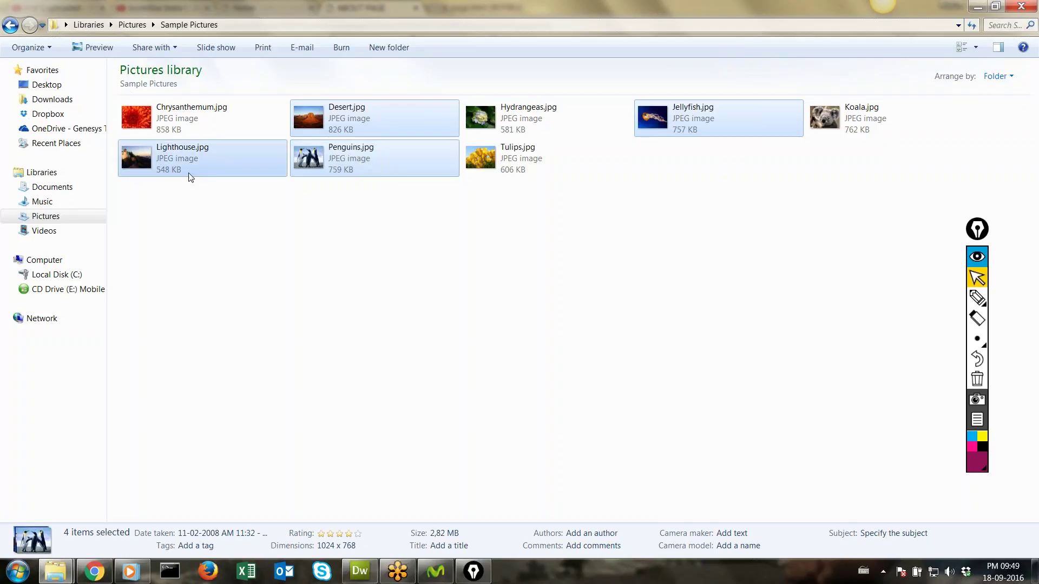
In the other Explorer window, paste the four copied pictures into the Images folder of webdesign class 1 - 30 august
{"action": "left_click", "coordinate": [55, 571]}
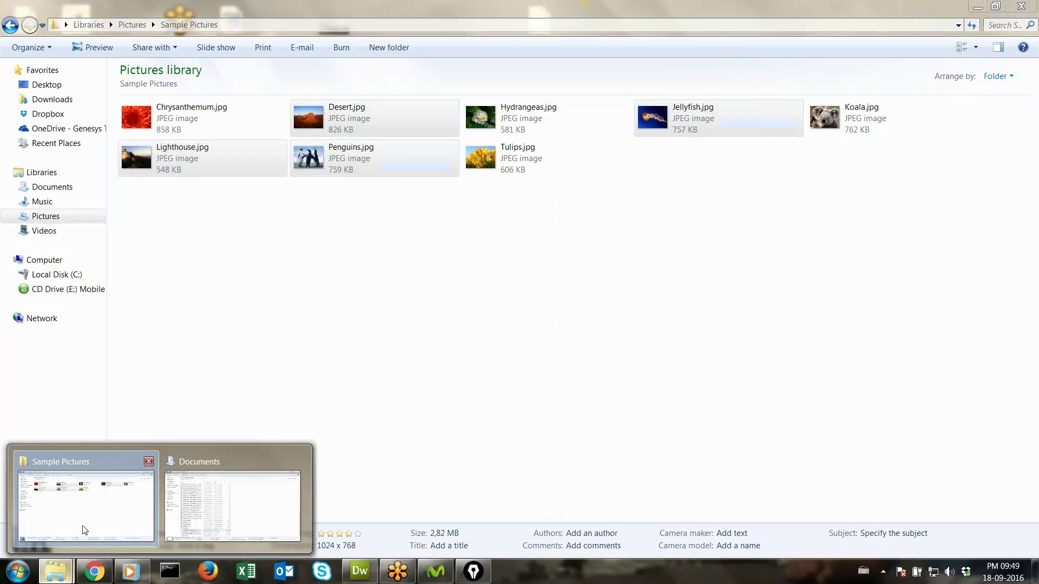
{"action": "left_click", "coordinate": [85, 530]}
{"action": "left_click", "coordinate": [56, 571]}
{"action": "left_click", "coordinate": [228, 504]}
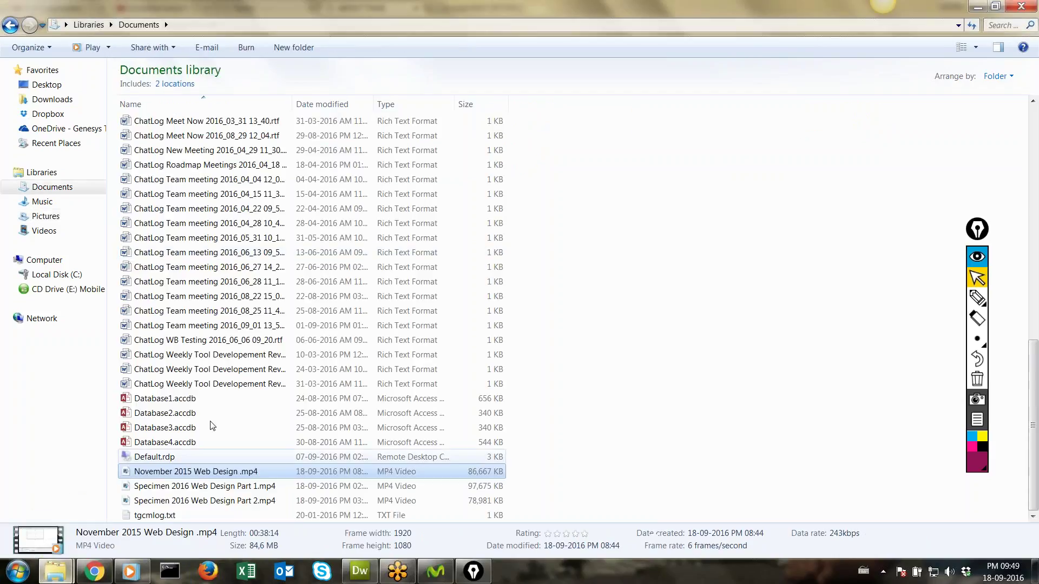
{"action": "left_click", "coordinate": [56, 274]}
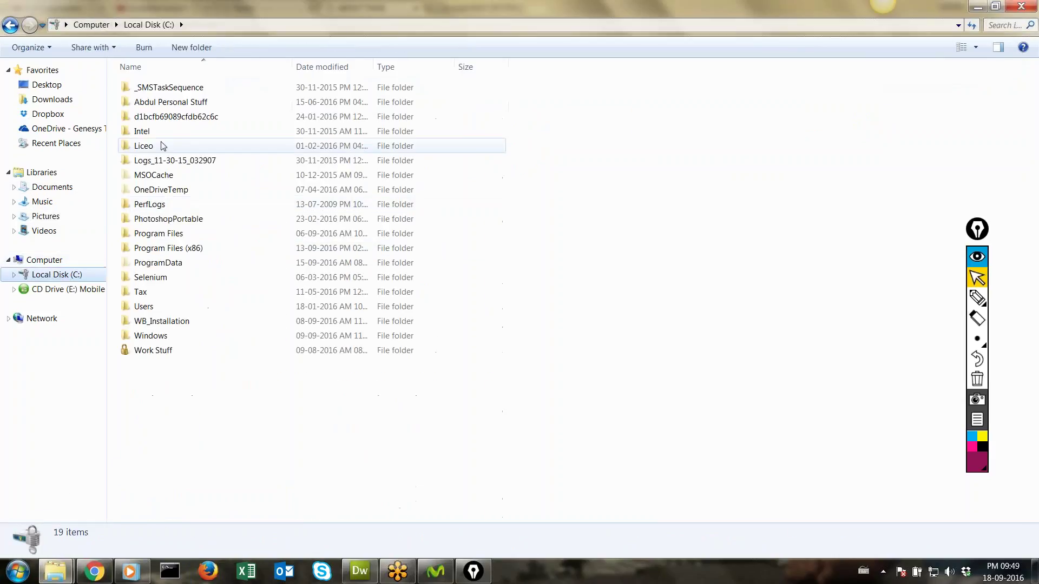
{"action": "double_click", "coordinate": [144, 146]}
{"action": "double_click", "coordinate": [151, 103]}
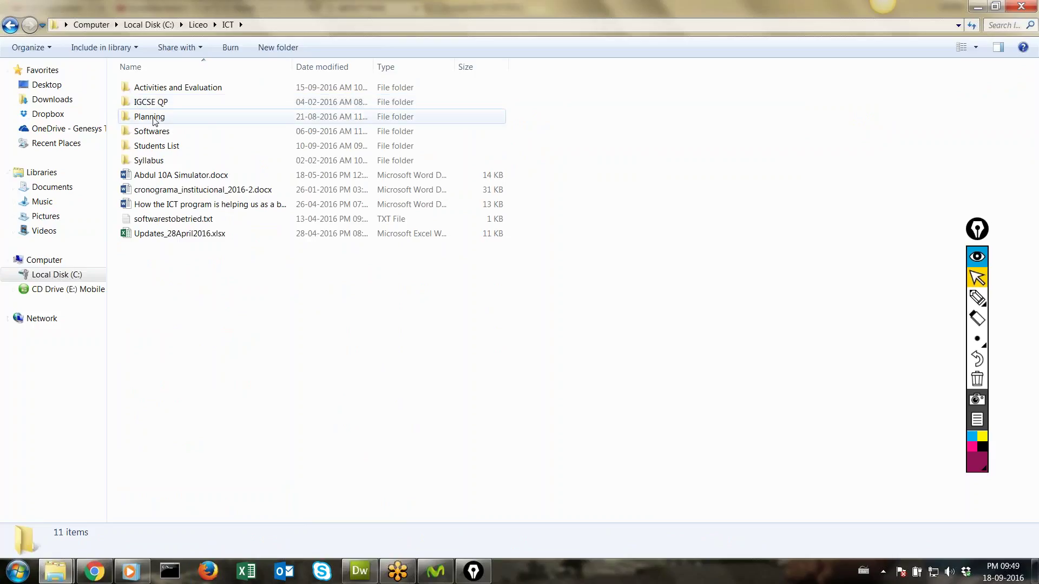
{"action": "double_click", "coordinate": [170, 88]}
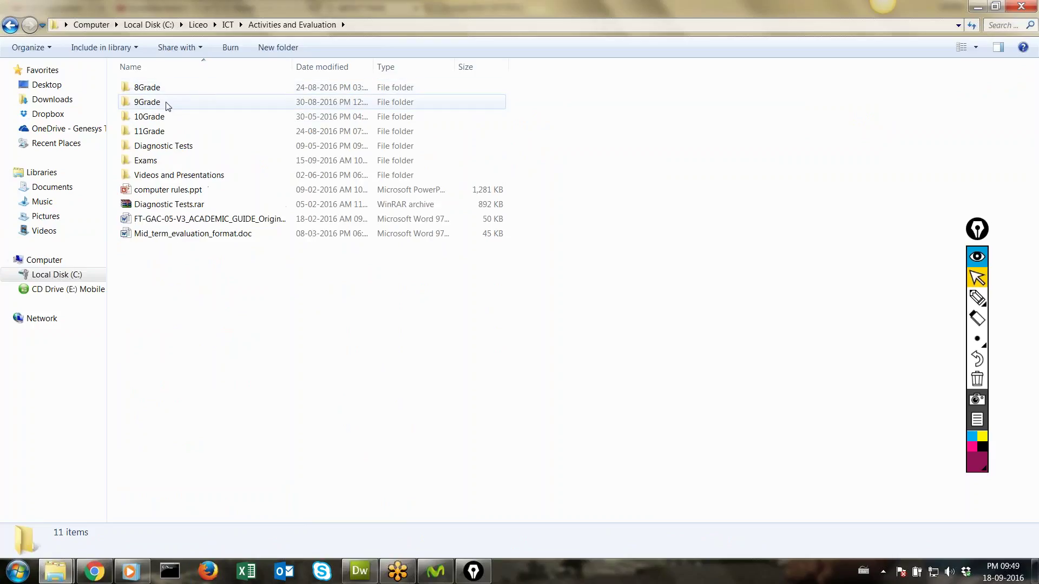
{"action": "double_click", "coordinate": [165, 103]}
{"action": "double_click", "coordinate": [163, 116]}
{"action": "double_click", "coordinate": [162, 87]}
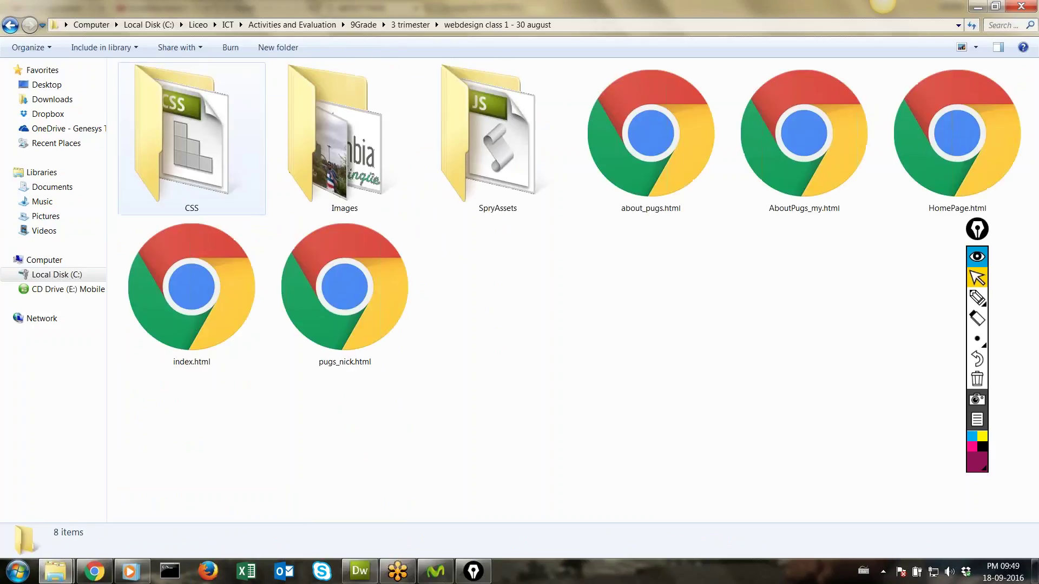
{"action": "double_click", "coordinate": [341, 193]}
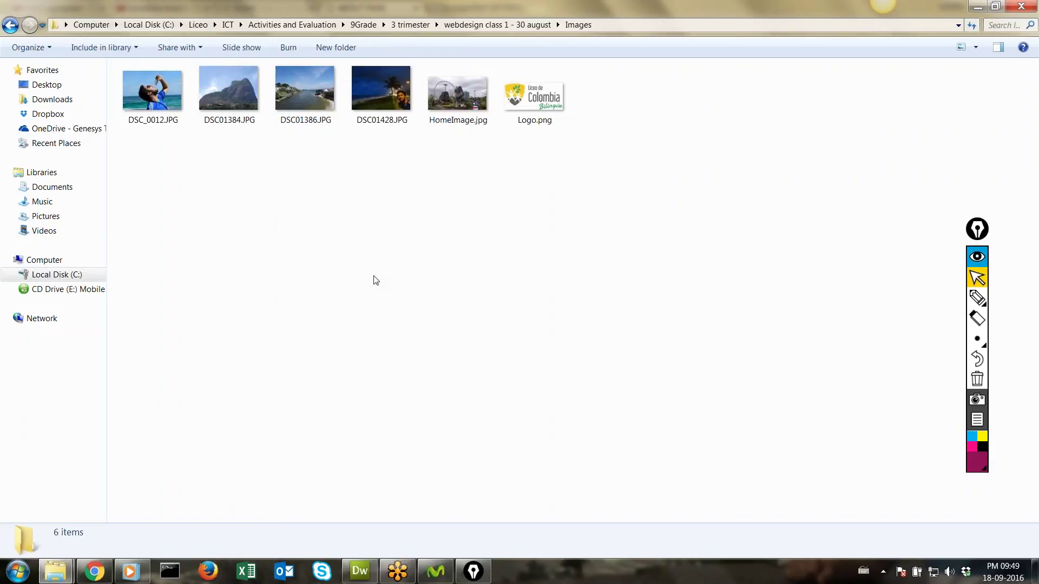
{"action": "key", "text": "ctrl+v"}
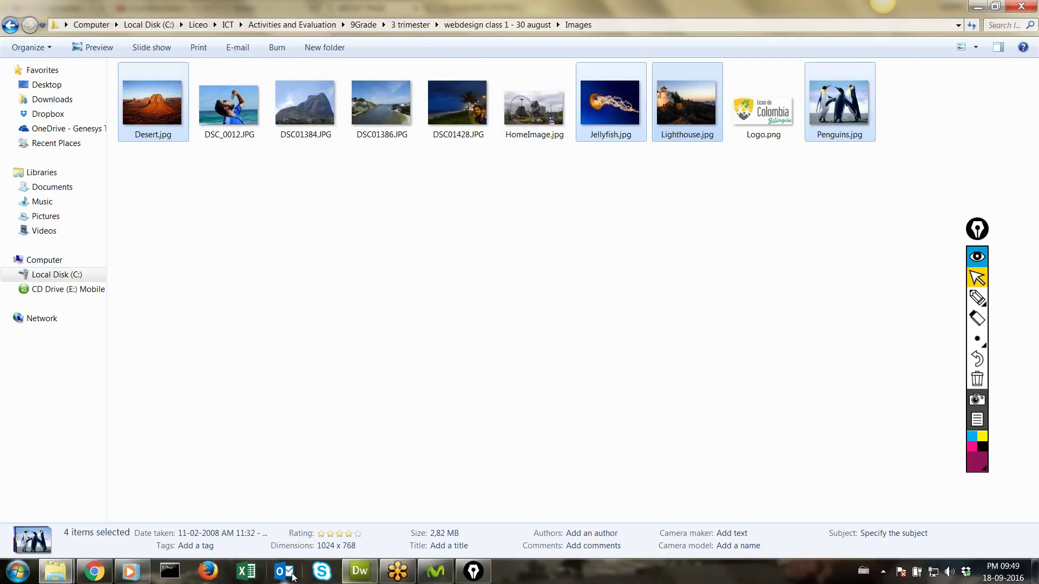
Return to Dreamweaver, move the screen pen toolbar off the site file list and refresh the list
{"action": "left_click", "coordinate": [359, 571]}
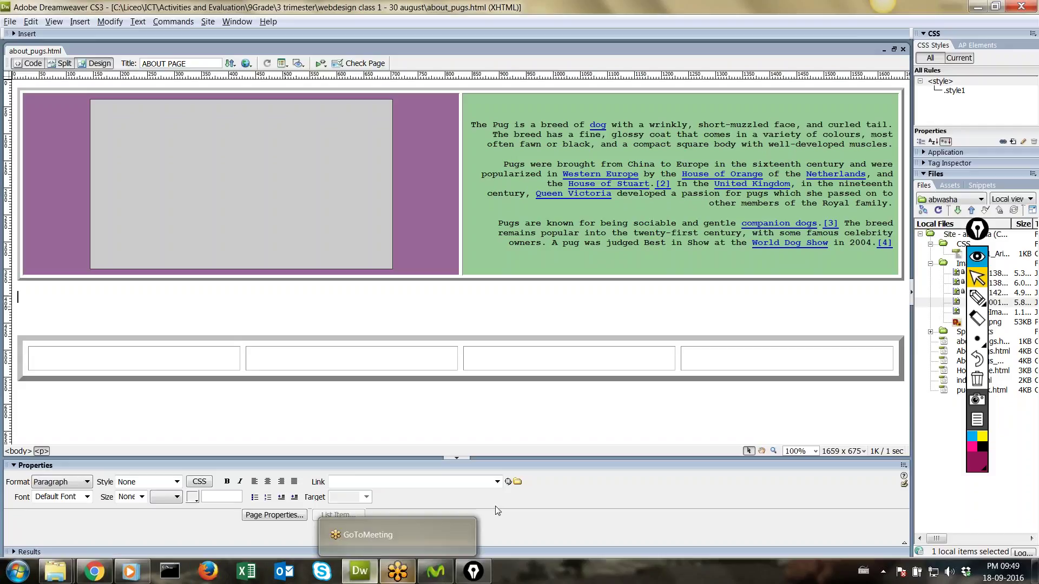
{"action": "mouse_move", "coordinate": [976, 229]}
{"action": "left_mouse_down"}
{"action": "mouse_move", "coordinate": [971, 16]}
{"action": "mouse_move", "coordinate": [952, 23]}
{"action": "left_mouse_up"}
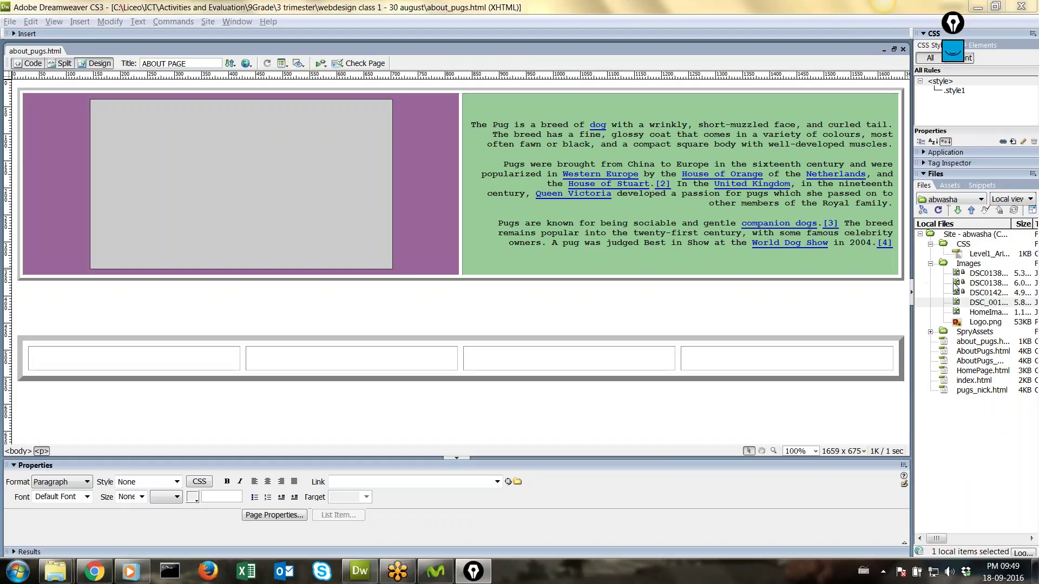
{"action": "left_click", "coordinate": [938, 210]}
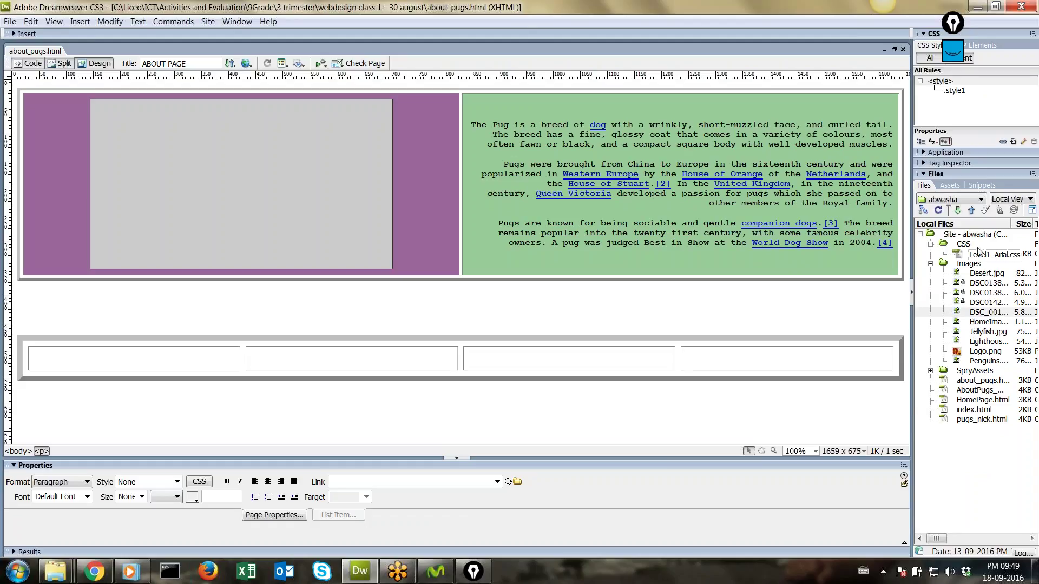
Open the Manage Sites dialog to view the defined sites, and close it
{"action": "left_click", "coordinate": [209, 21]}
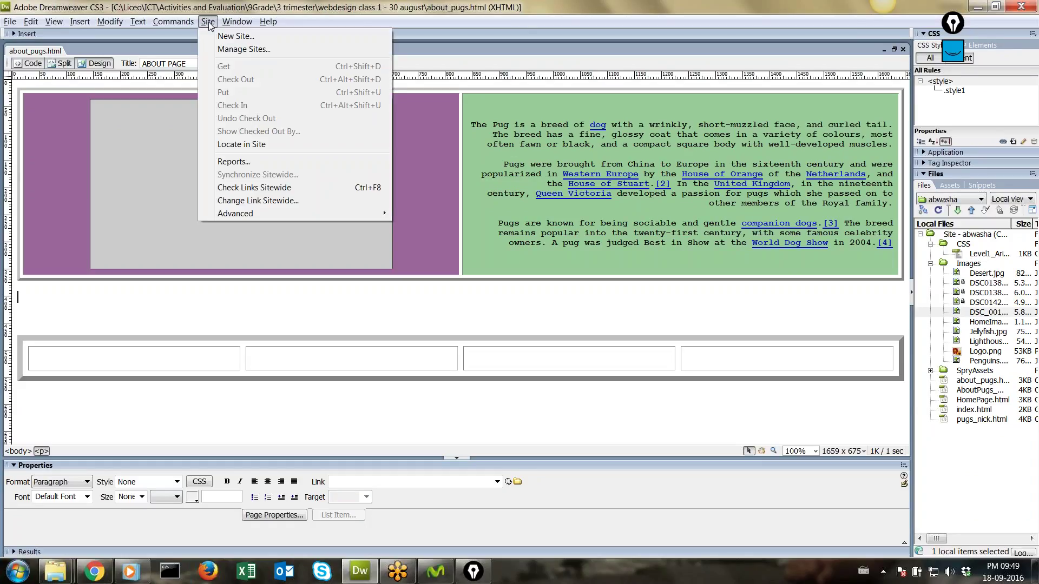
{"action": "left_click", "coordinate": [224, 50]}
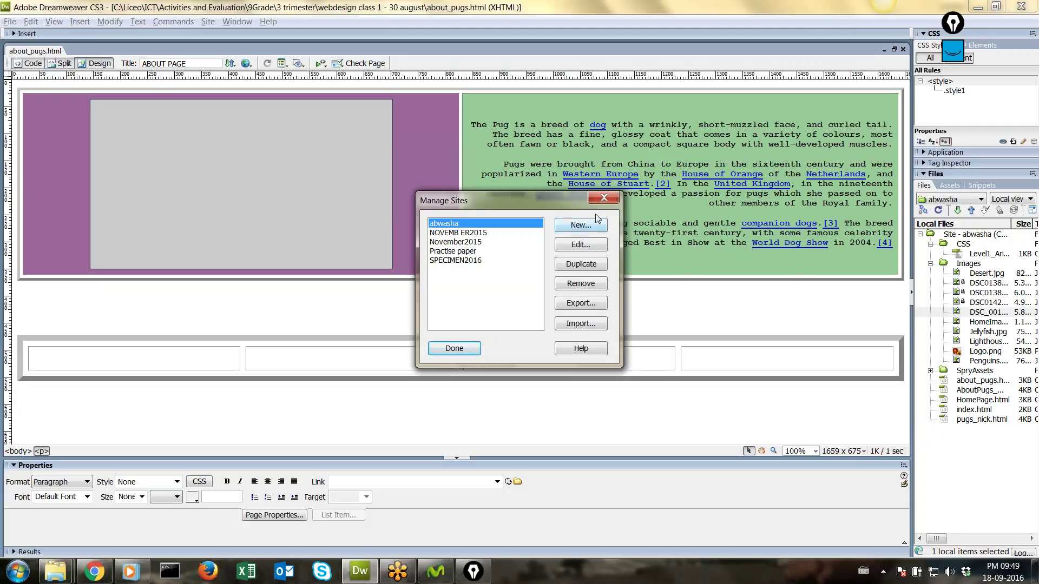
{"action": "left_click", "coordinate": [602, 198]}
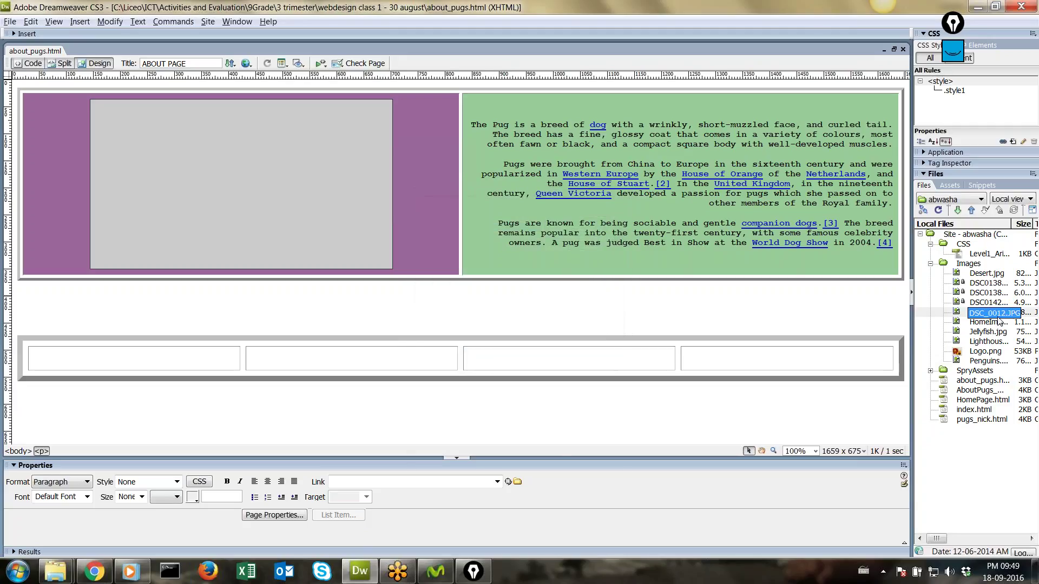
Insert Desert.jpg from the Images folder into the first cell of the four-column table with the alternate text about1
{"action": "left_click", "coordinate": [273, 305]}
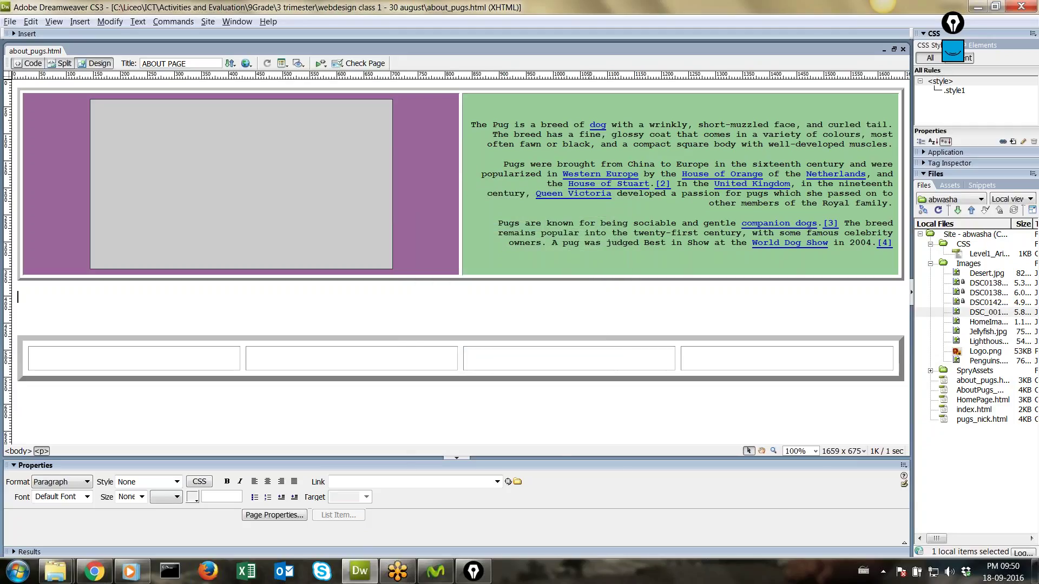
{"action": "left_click", "coordinate": [187, 359]}
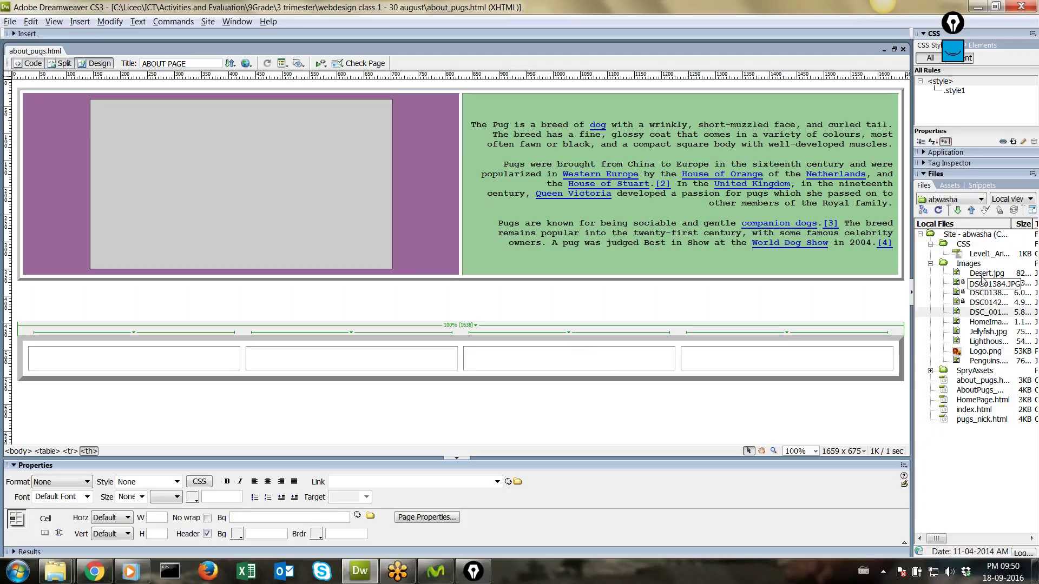
{"action": "left_click_drag", "start_coordinate": [982, 273], "coordinate": [168, 364]}
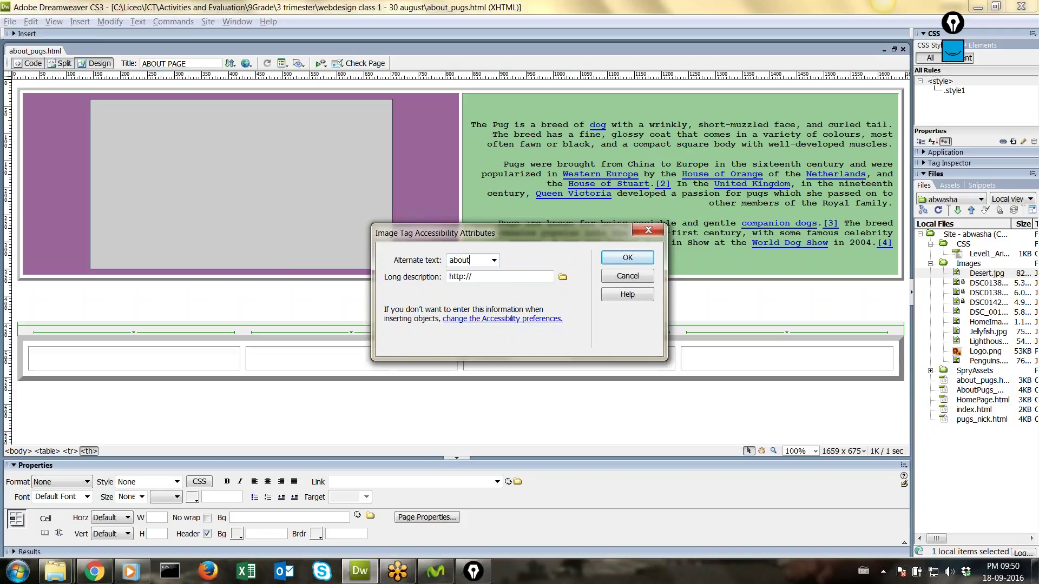
{"action": "left_click", "coordinate": [647, 262]}
Look over the inserted Desert image, circle its width and height values with the screen pen, and clear the drawing
{"action": "scroll", "coordinate": [511, 405], "scroll_direction": "down", "scroll_amount": 5}
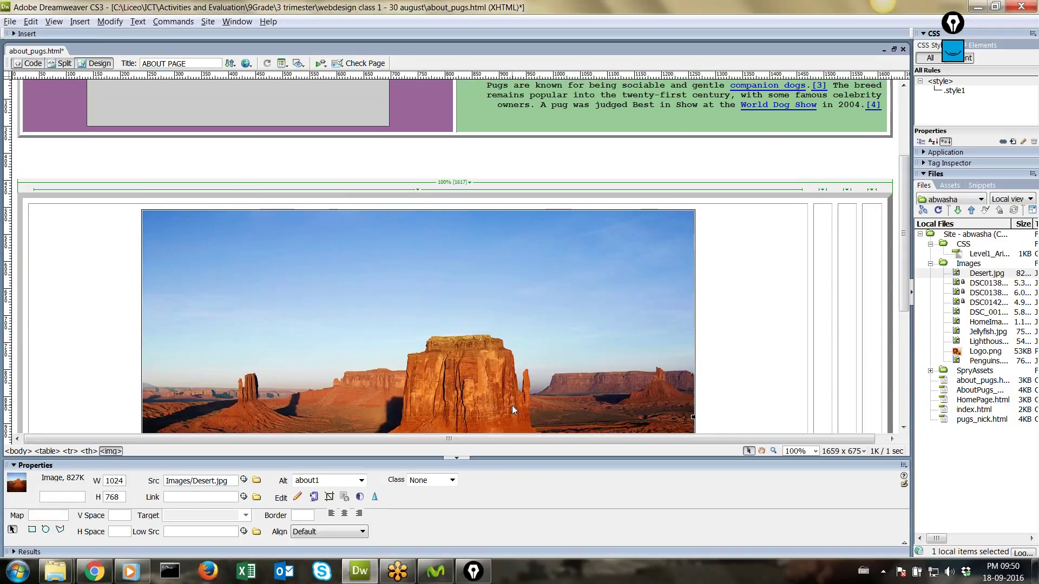
{"action": "scroll", "coordinate": [512, 406], "scroll_direction": "down", "scroll_amount": 6}
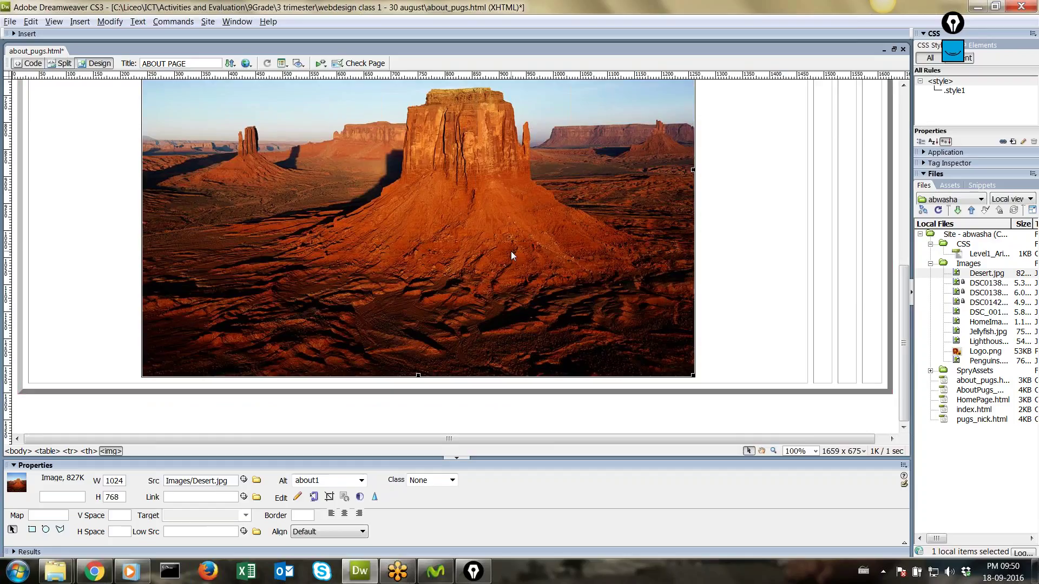
{"action": "scroll", "coordinate": [443, 252], "scroll_direction": "up", "scroll_amount": 8}
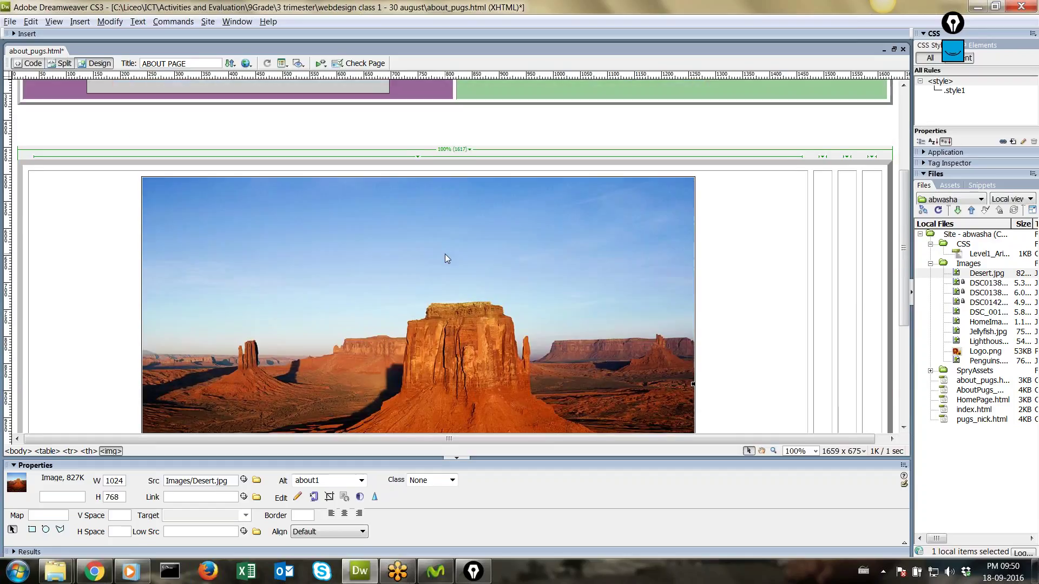
{"action": "scroll", "coordinate": [445, 254], "scroll_direction": "down", "scroll_amount": 6}
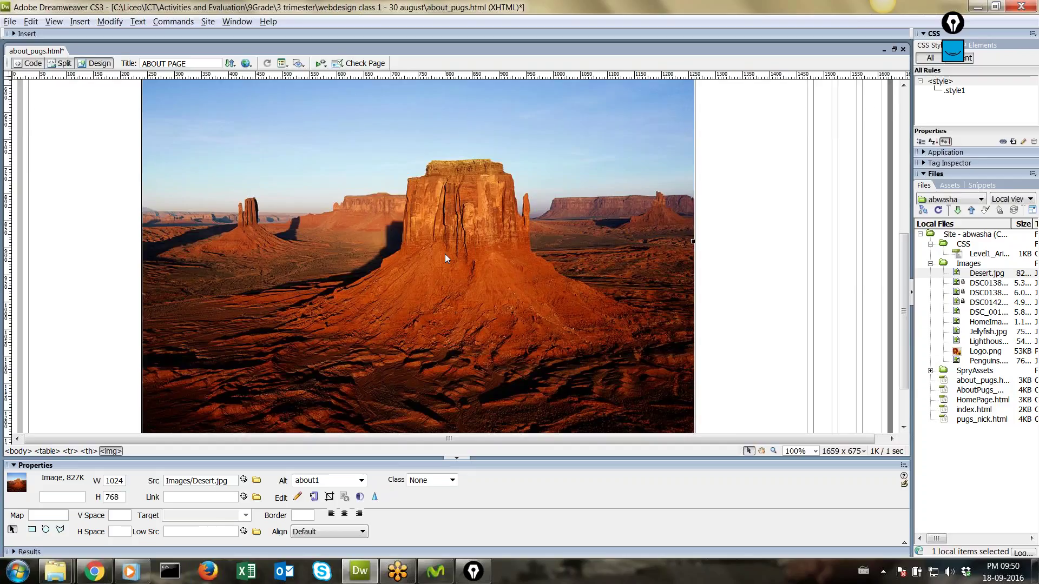
{"action": "scroll", "coordinate": [512, 265], "scroll_direction": "up", "scroll_amount": 6}
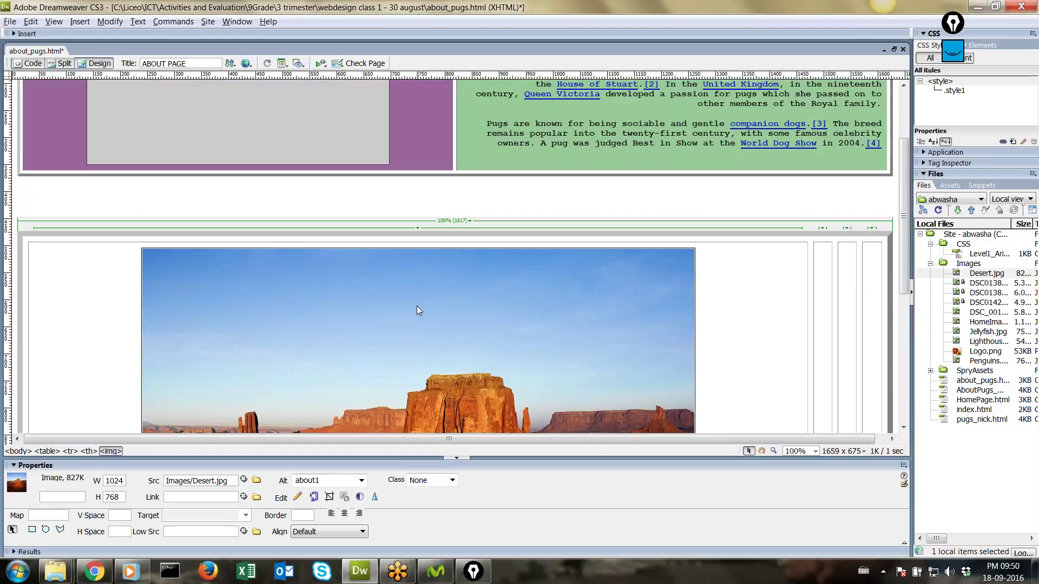
{"action": "scroll", "coordinate": [417, 310], "scroll_direction": "down", "scroll_amount": 5}
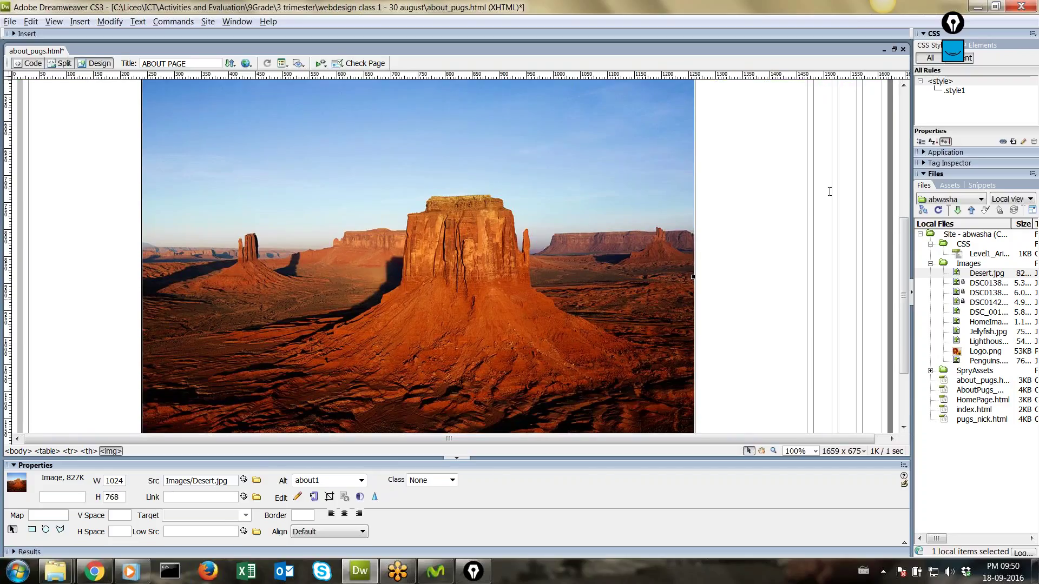
{"action": "left_click", "coordinate": [953, 51]}
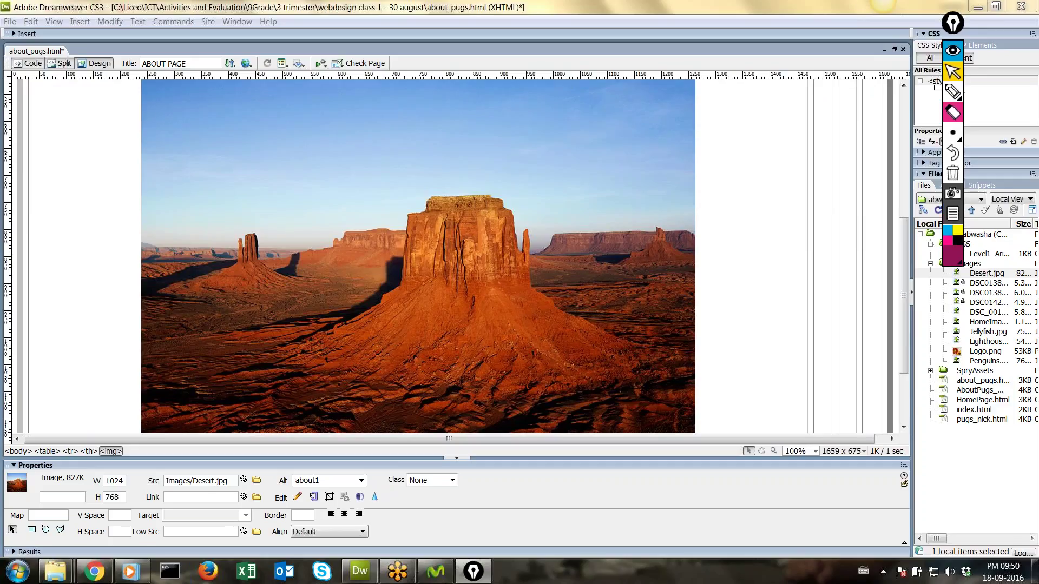
{"action": "left_click", "coordinate": [952, 92]}
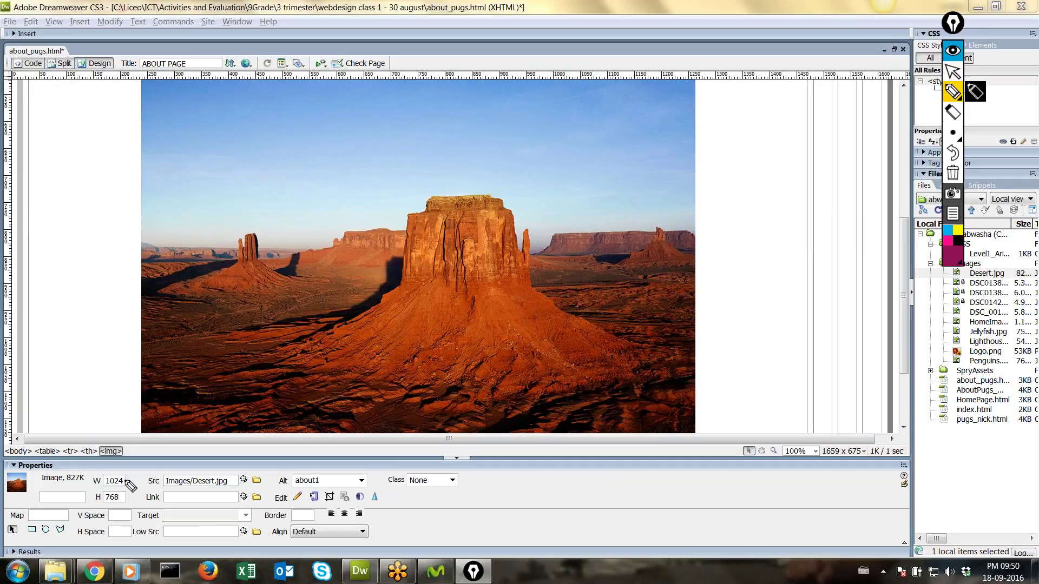
{"action": "mouse_move", "coordinate": [110, 464]}
{"action": "left_mouse_down"}
{"action": "mouse_move", "coordinate": [79, 484]}
{"action": "mouse_move", "coordinate": [99, 506]}
{"action": "mouse_move", "coordinate": [141, 493]}
{"action": "mouse_move", "coordinate": [117, 460]}
{"action": "mouse_move", "coordinate": [105, 467]}
{"action": "left_mouse_up"}
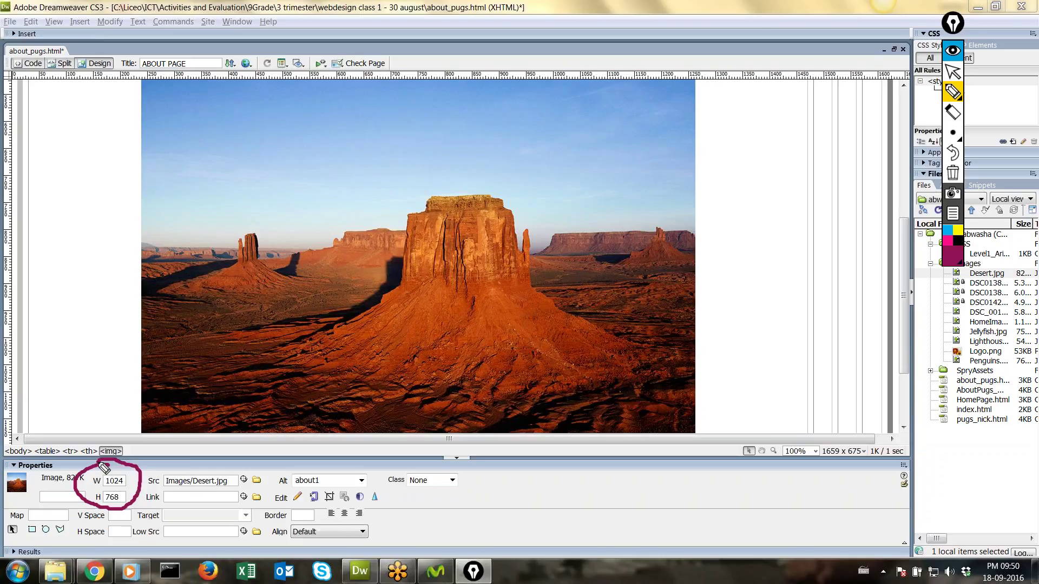
{"action": "left_click", "coordinate": [952, 72]}
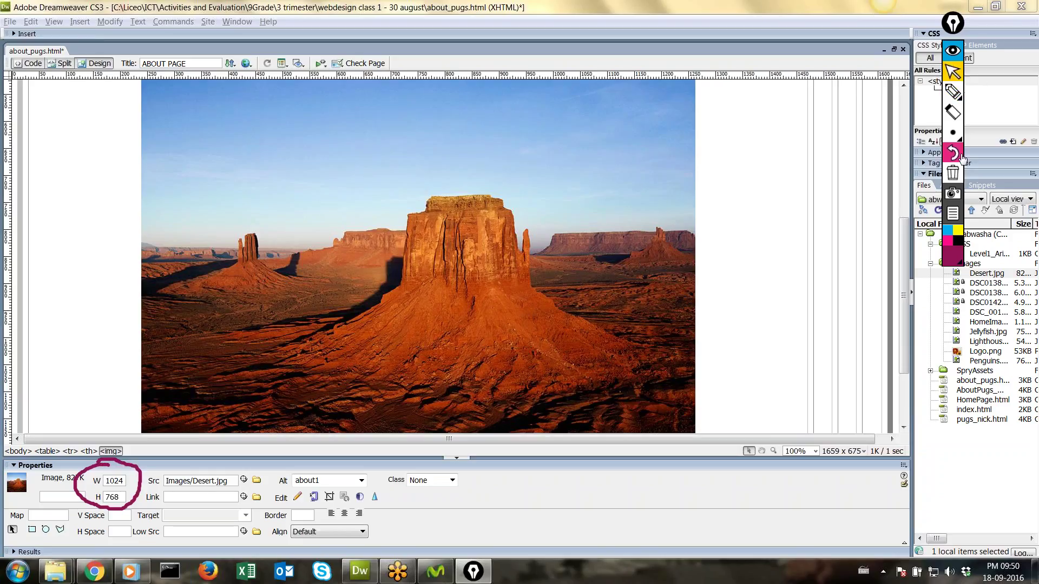
{"action": "left_click", "coordinate": [953, 173]}
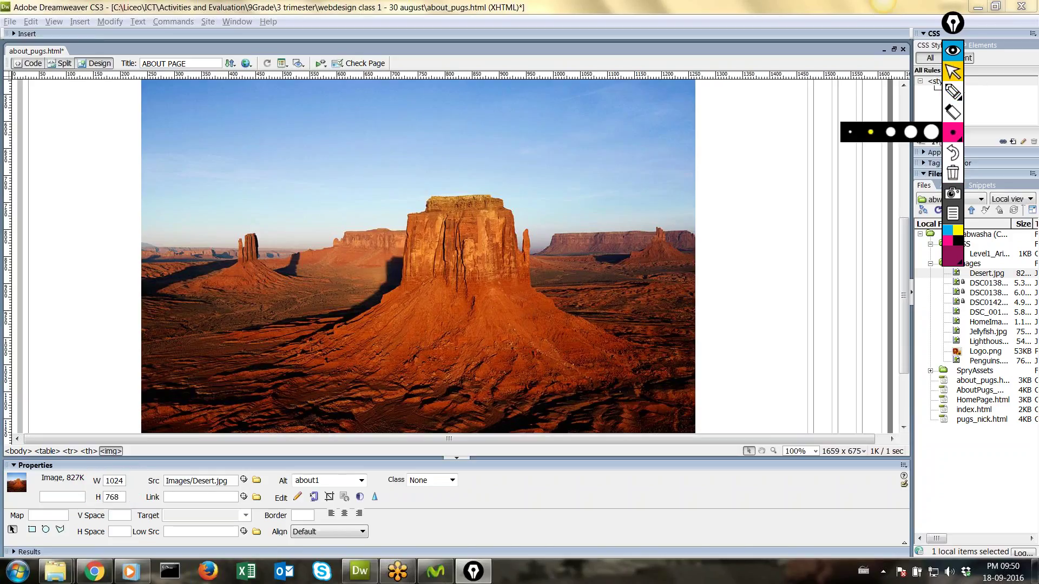
{"action": "left_click", "coordinate": [953, 53]}
Try a width of 400 on the Desert image and set the width back to 1024
{"action": "left_click_drag", "start_coordinate": [107, 482], "coordinate": [126, 483]}
{"action": "type", "text": "40"}
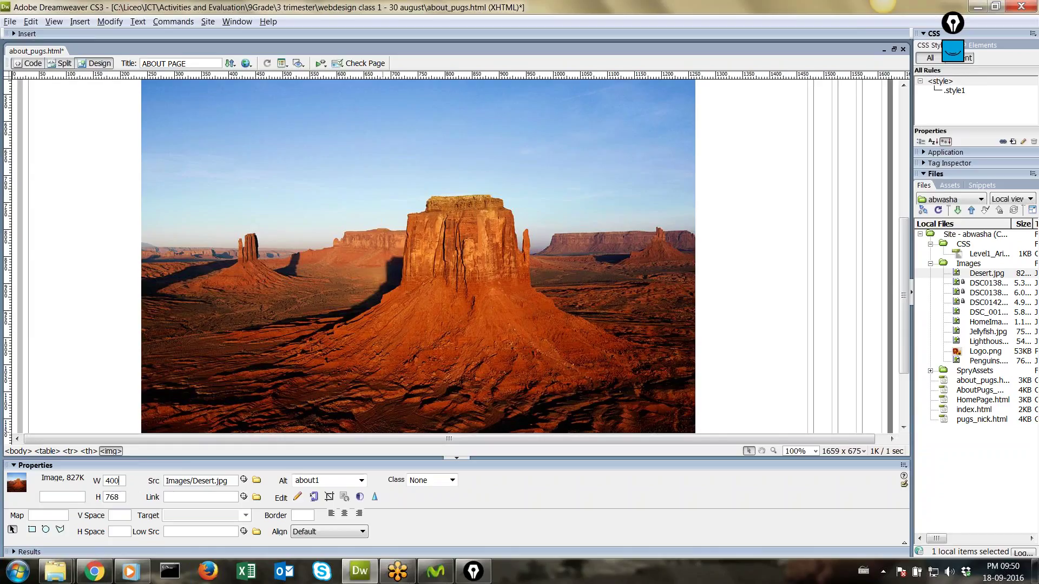
{"action": "type", "text": "0"}
{"action": "key", "text": "Return"}
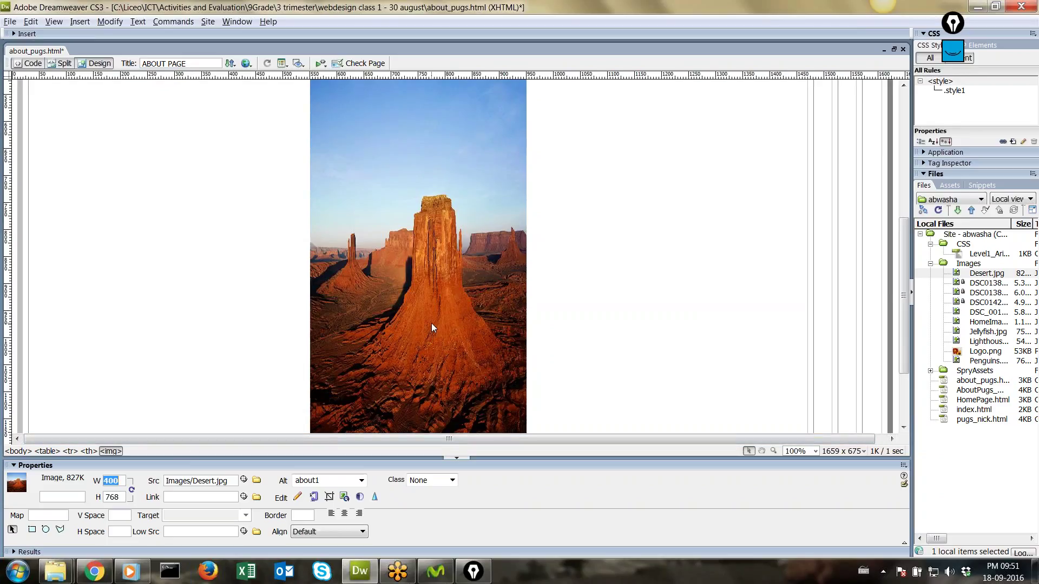
{"action": "type", "text": "1024"}
{"action": "key", "text": "Return"}
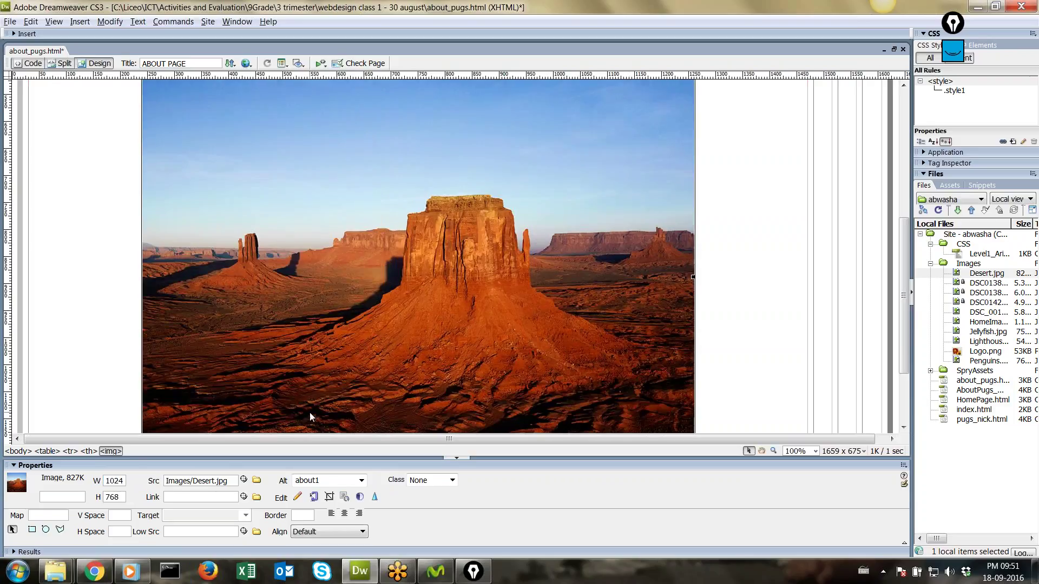
Show the screen pen tools, open the Optimize preview of the Desert image and move the Image Preview dialog aside
{"action": "scroll", "coordinate": [304, 297], "scroll_direction": "up", "scroll_amount": 2}
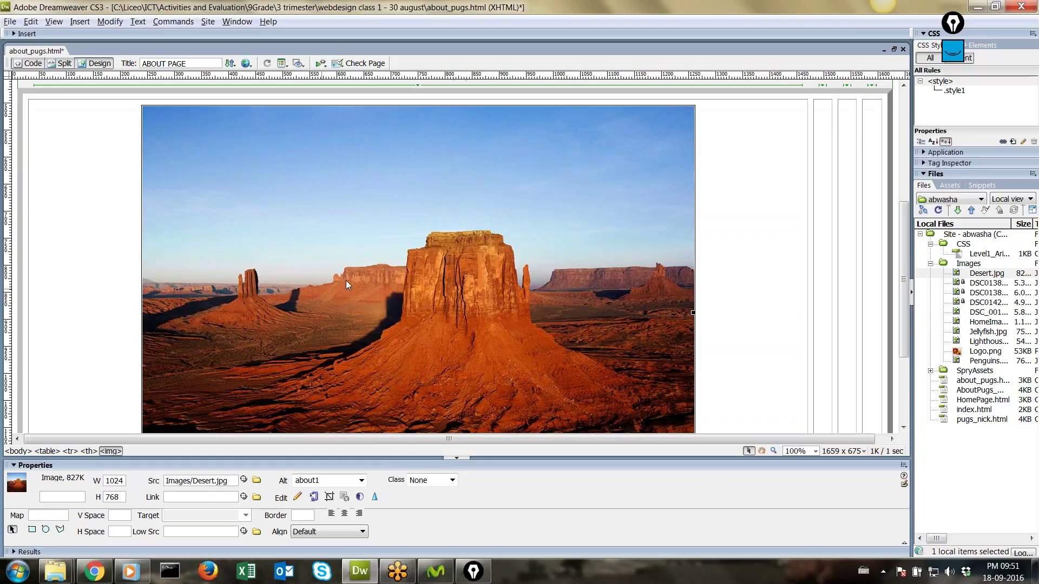
{"action": "right_click", "coordinate": [459, 236]}
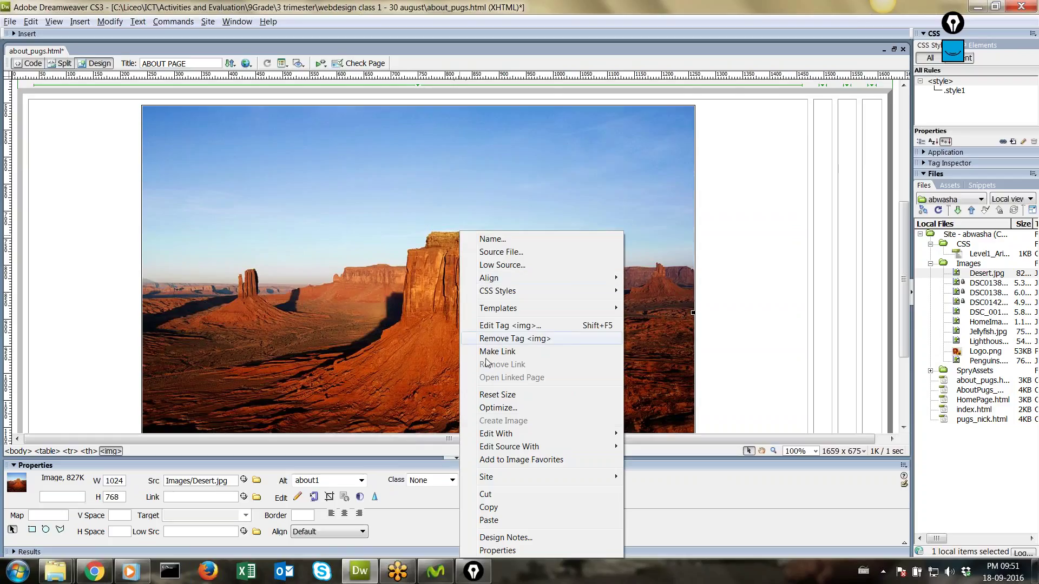
{"action": "left_click", "coordinate": [952, 50]}
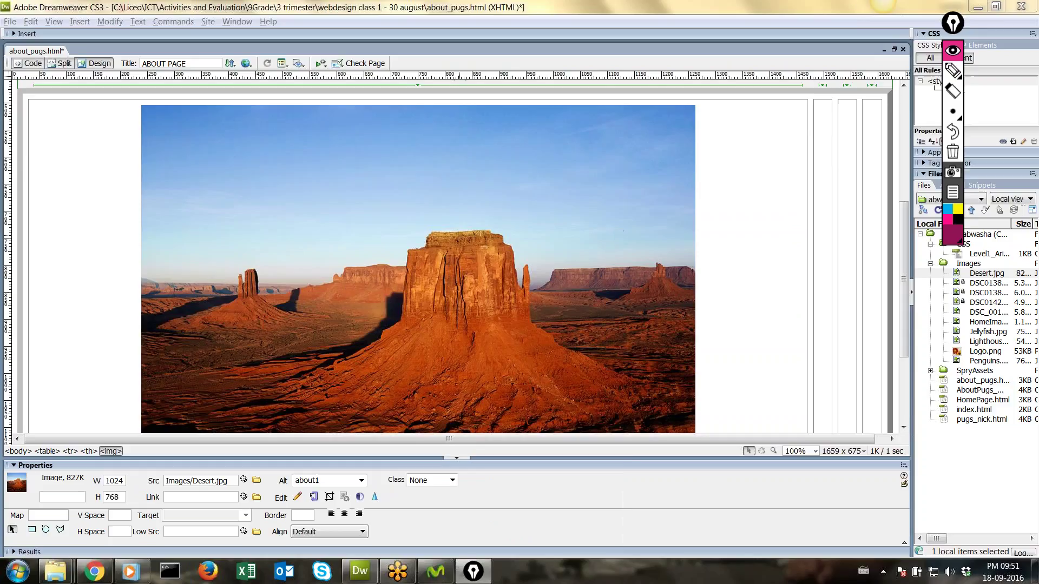
{"action": "right_click", "coordinate": [430, 264]}
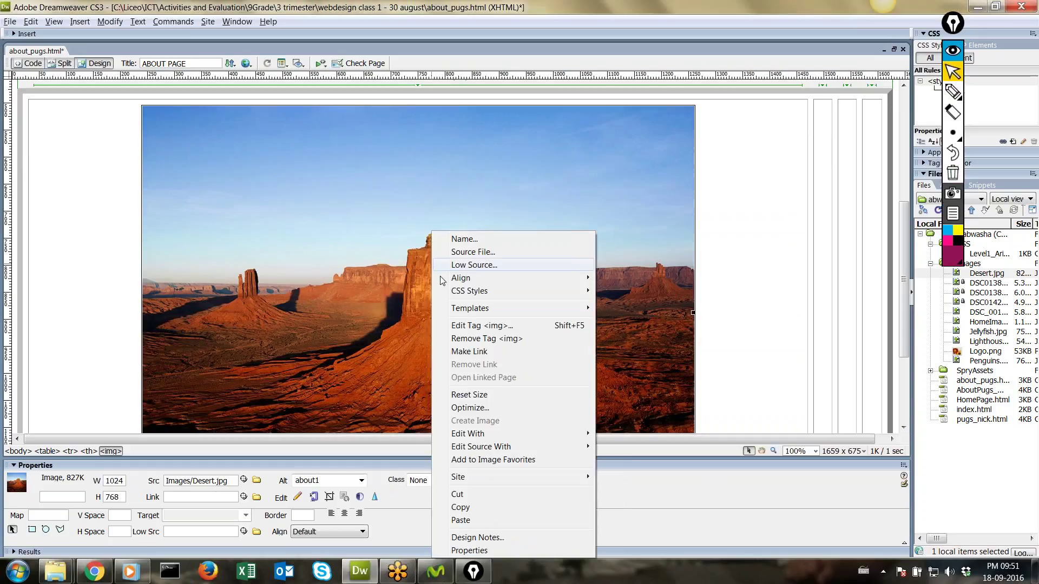
{"action": "left_click", "coordinate": [468, 410]}
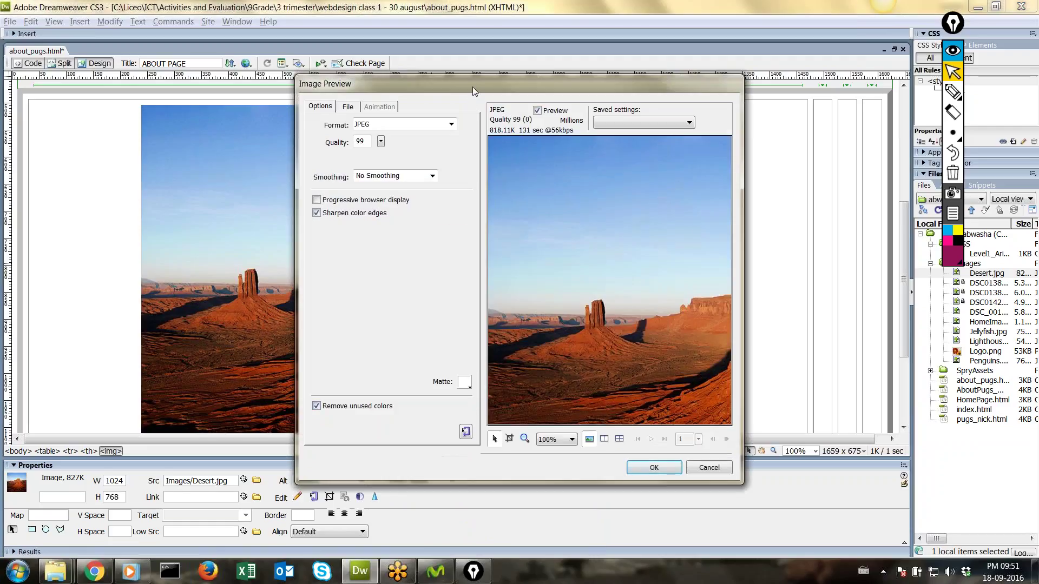
{"action": "left_click_drag", "start_coordinate": [473, 86], "coordinate": [511, 79]}
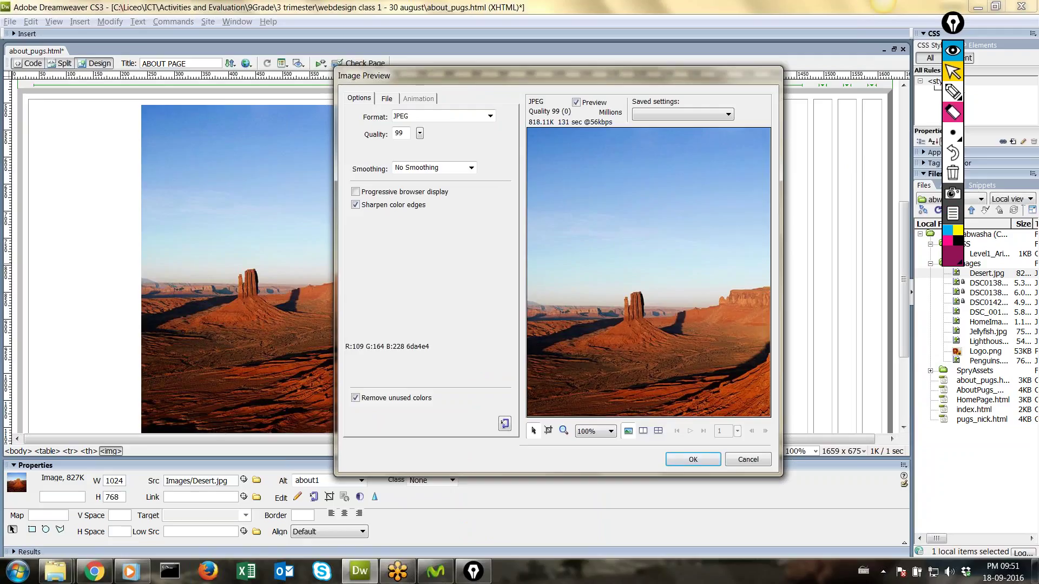
Mark the File section of the Image Preview dialog with an arrow using the screen pen, and clear the drawing
{"action": "left_click", "coordinate": [953, 92]}
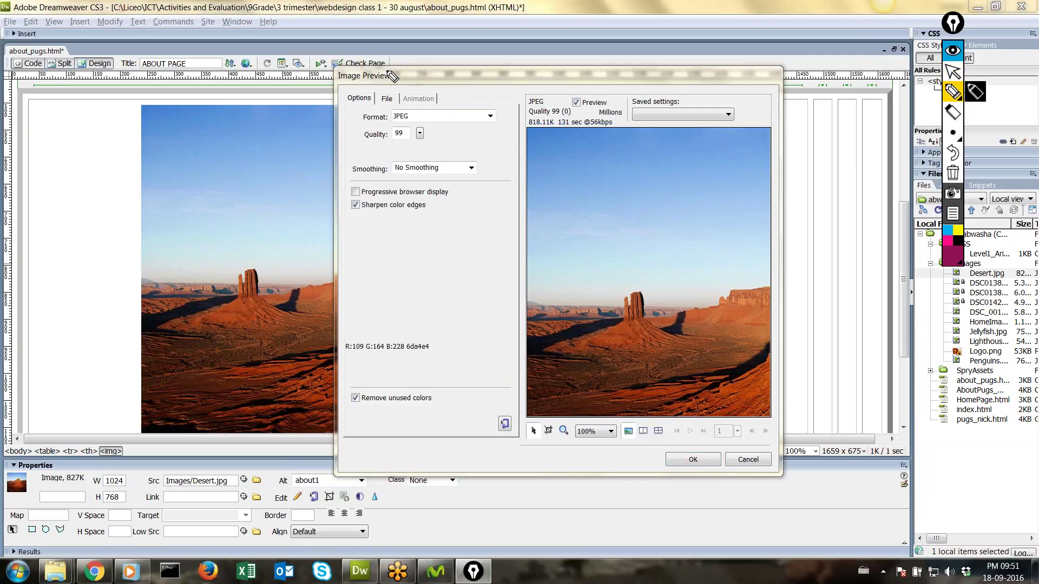
{"action": "left_click_drag", "start_coordinate": [386, 69], "coordinate": [386, 88]}
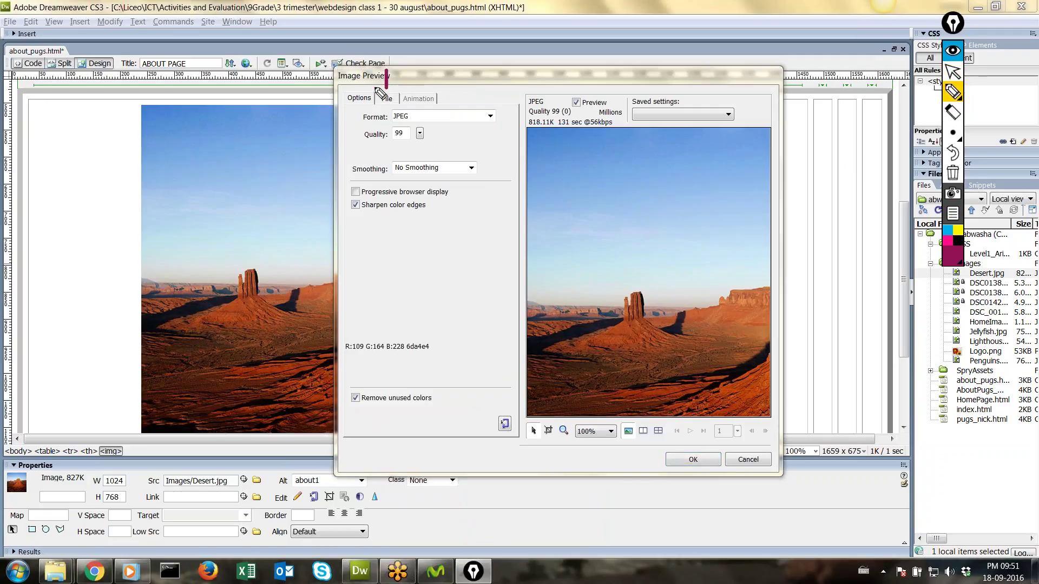
{"action": "mouse_move", "coordinate": [381, 77]}
{"action": "left_mouse_down"}
{"action": "mouse_move", "coordinate": [386, 88]}
{"action": "mouse_move", "coordinate": [396, 75]}
{"action": "left_mouse_up"}
{"action": "left_click", "coordinate": [952, 72]}
{"action": "left_click", "coordinate": [952, 174]}
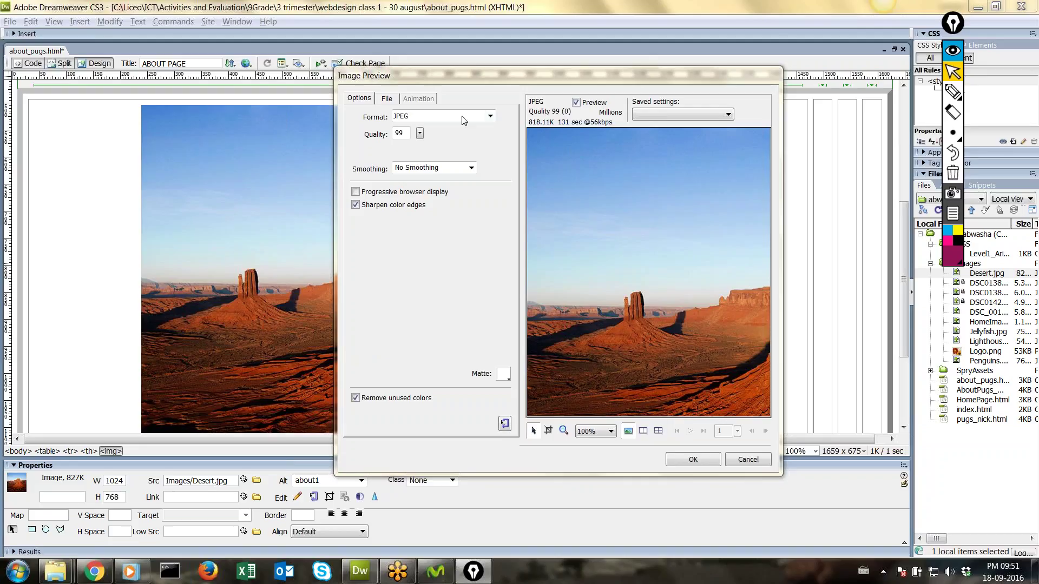
Scale the Desert image to 400 by 300 pixels with constrained proportions and apply the optimization
{"action": "left_click", "coordinate": [386, 99]}
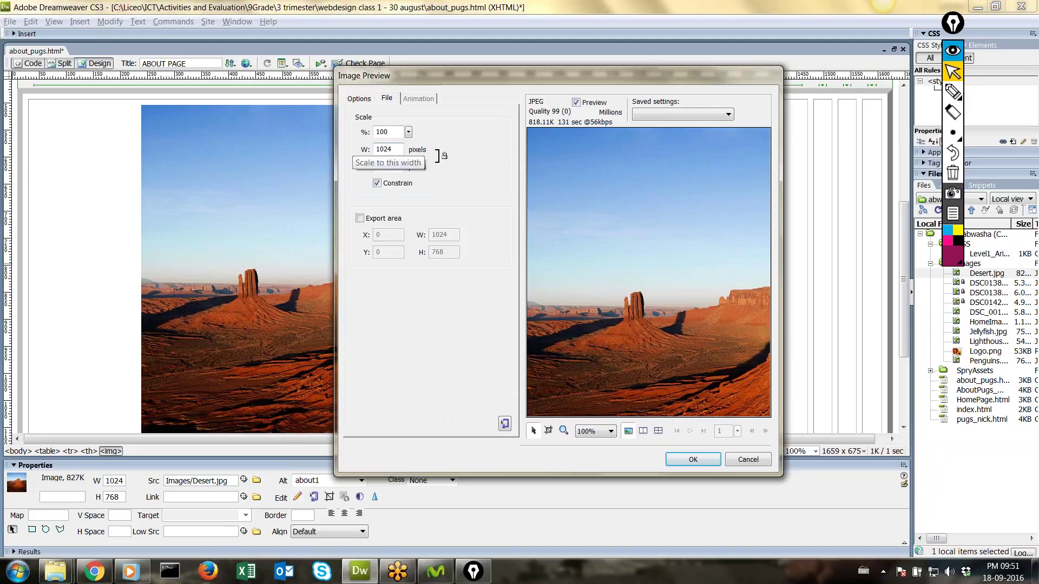
{"action": "left_click_drag", "start_coordinate": [392, 149], "coordinate": [370, 151]}
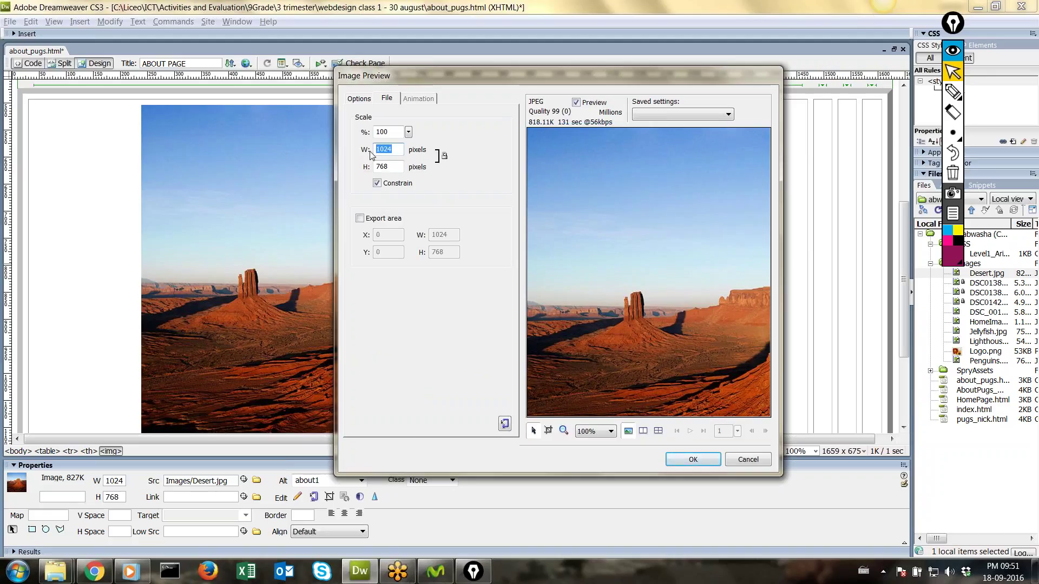
{"action": "type", "text": "400"}
{"action": "left_click", "coordinate": [378, 166]}
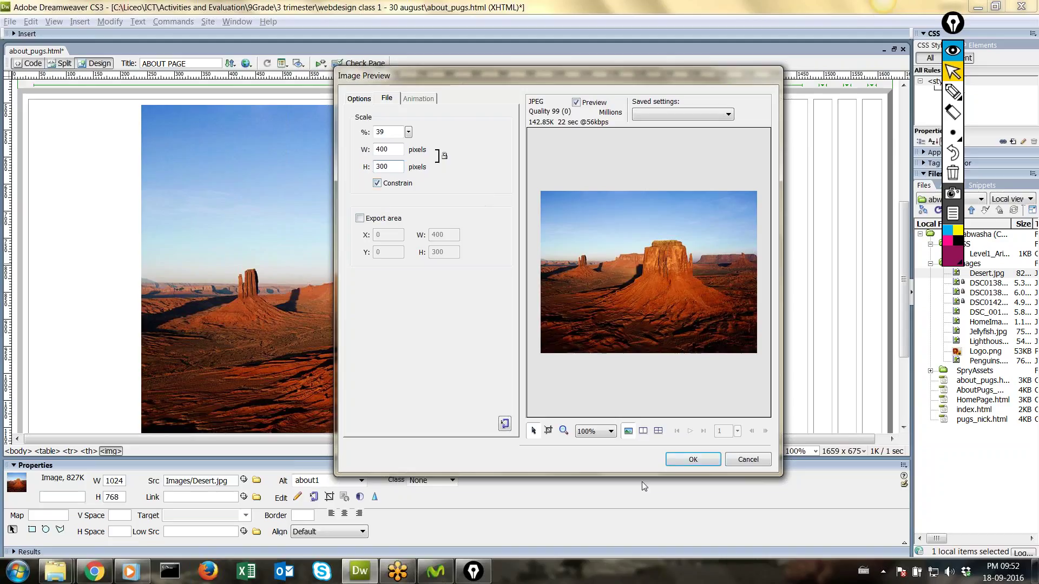
{"action": "left_click", "coordinate": [684, 459]}
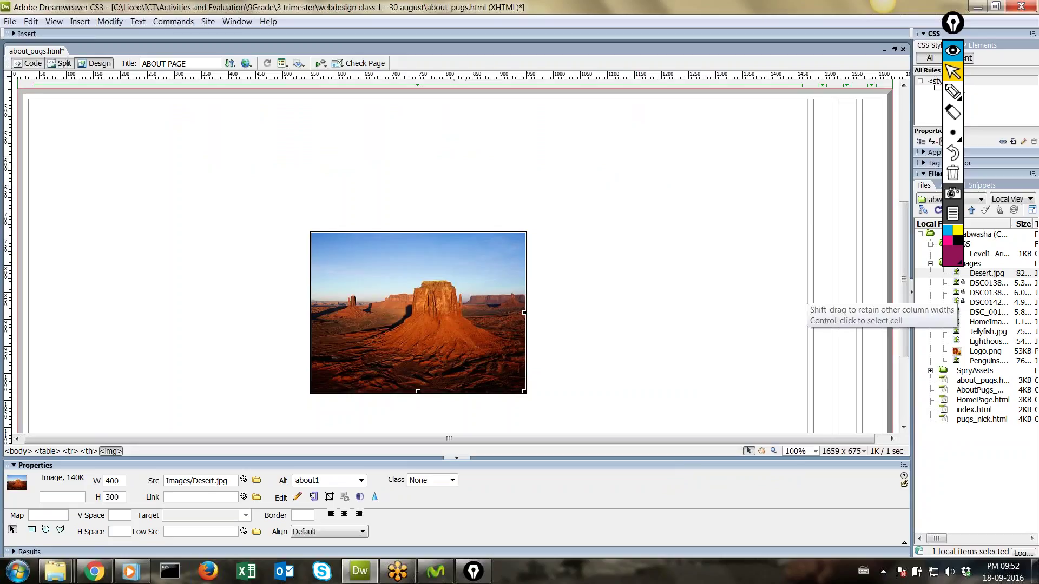
Insert Jellyfish.jpg into the second cell of the four-column table with the alternate text about2
{"action": "left_click", "coordinate": [807, 297]}
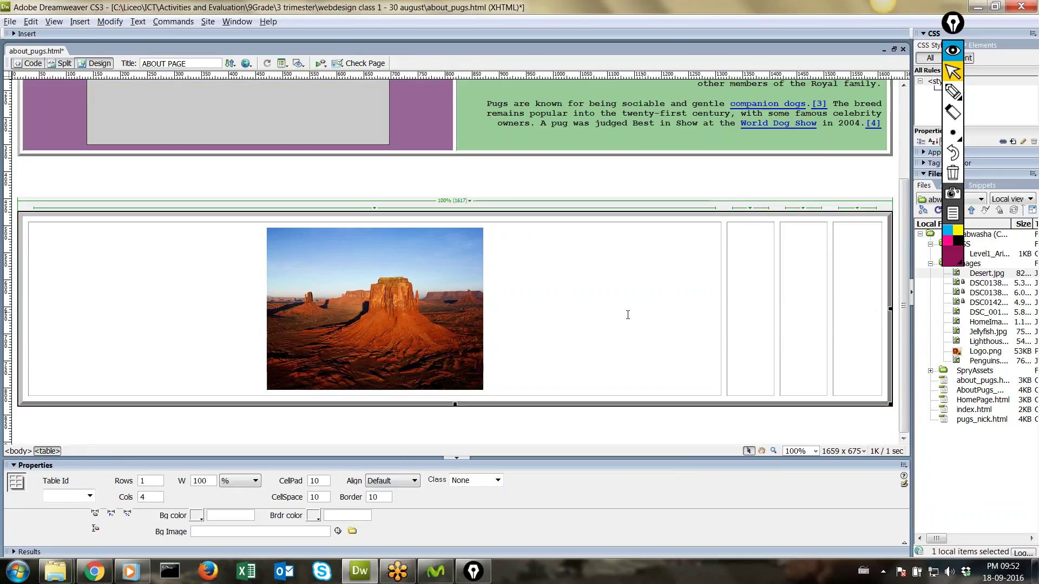
{"action": "left_click", "coordinate": [752, 306]}
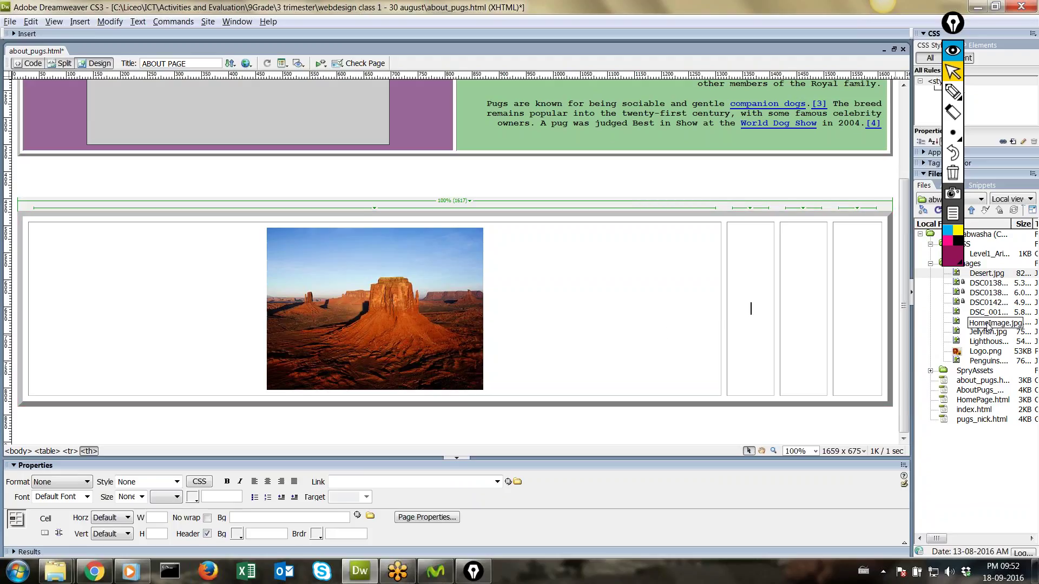
{"action": "left_click_drag", "start_coordinate": [986, 331], "coordinate": [749, 305]}
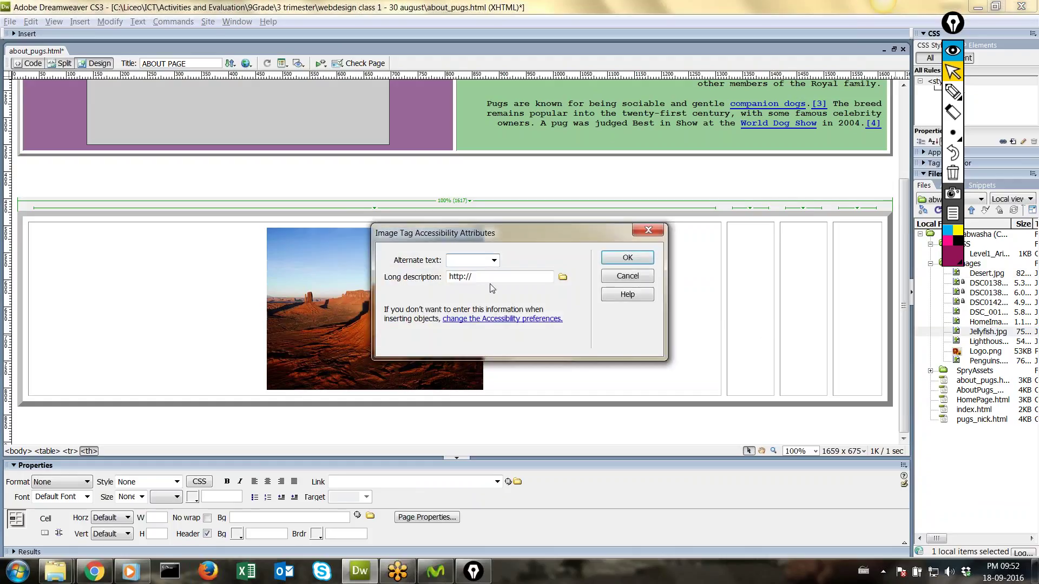
{"action": "type", "text": "about2"}
{"action": "left_click", "coordinate": [627, 258]}
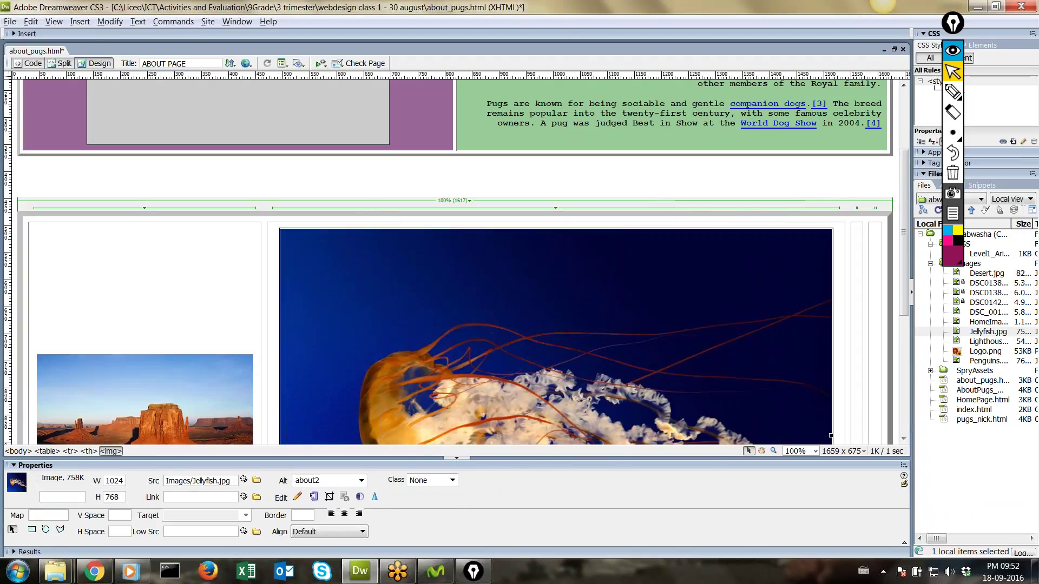
Optimize the Jellyfish image by scaling it to 400 by 300 pixels with constrained proportions
{"action": "right_click", "coordinate": [535, 292]}
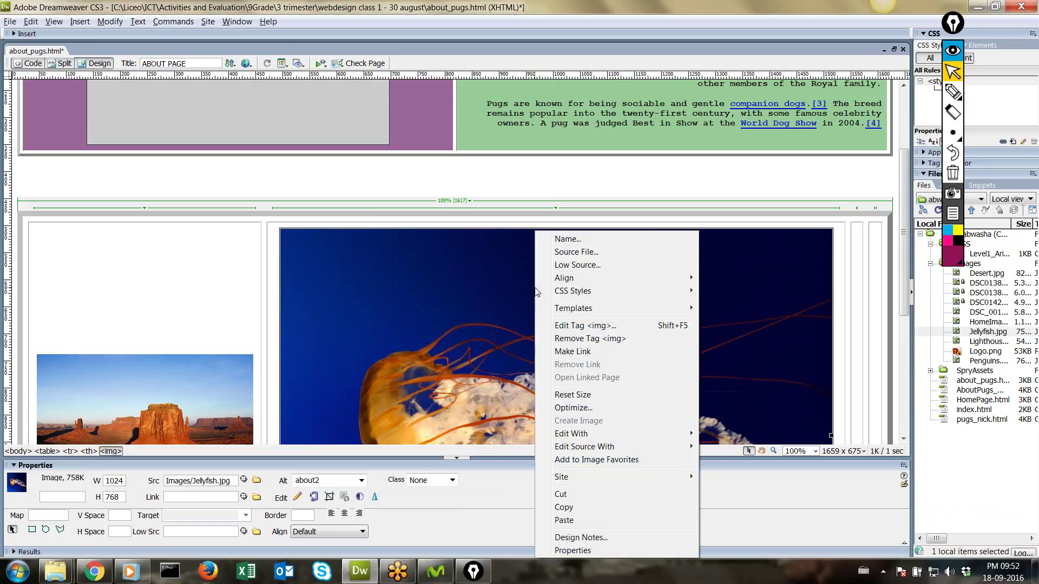
{"action": "left_click", "coordinate": [446, 317]}
{"action": "right_click", "coordinate": [446, 316]}
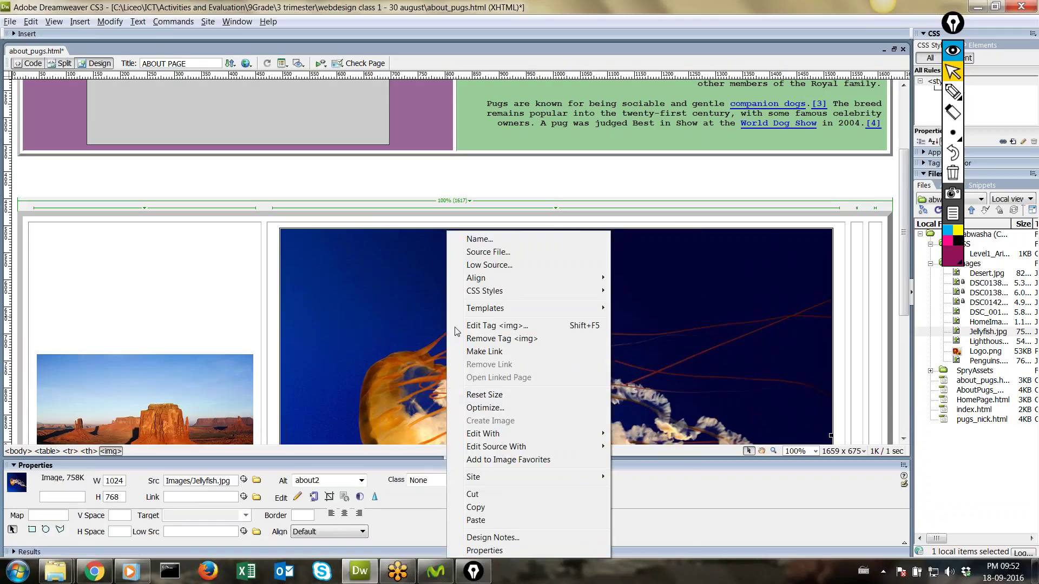
{"action": "left_click", "coordinate": [493, 412]}
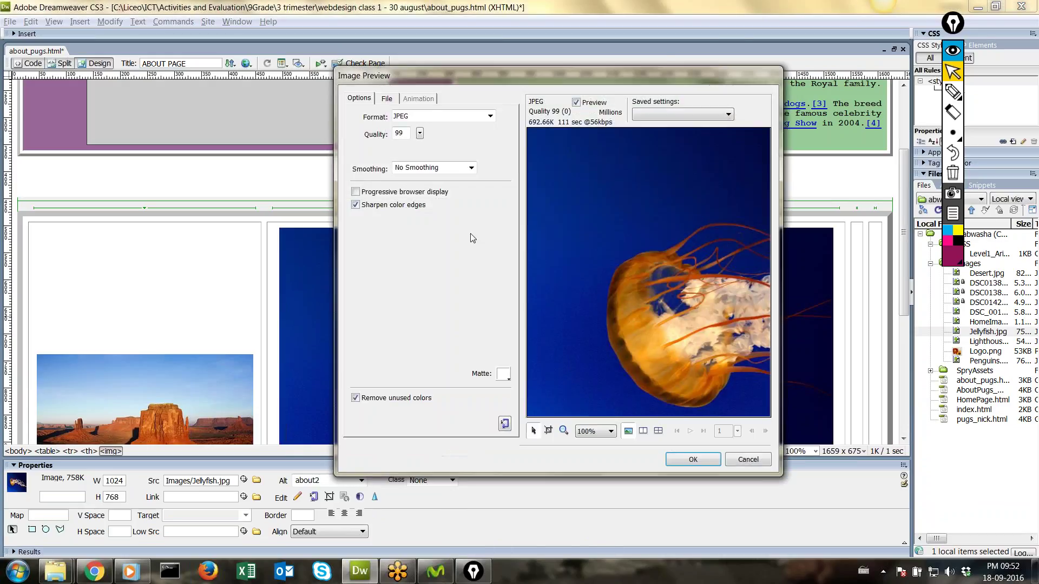
{"action": "left_click", "coordinate": [387, 100]}
{"action": "left_click_drag", "start_coordinate": [392, 149], "coordinate": [367, 151]}
{"action": "type", "text": "400"}
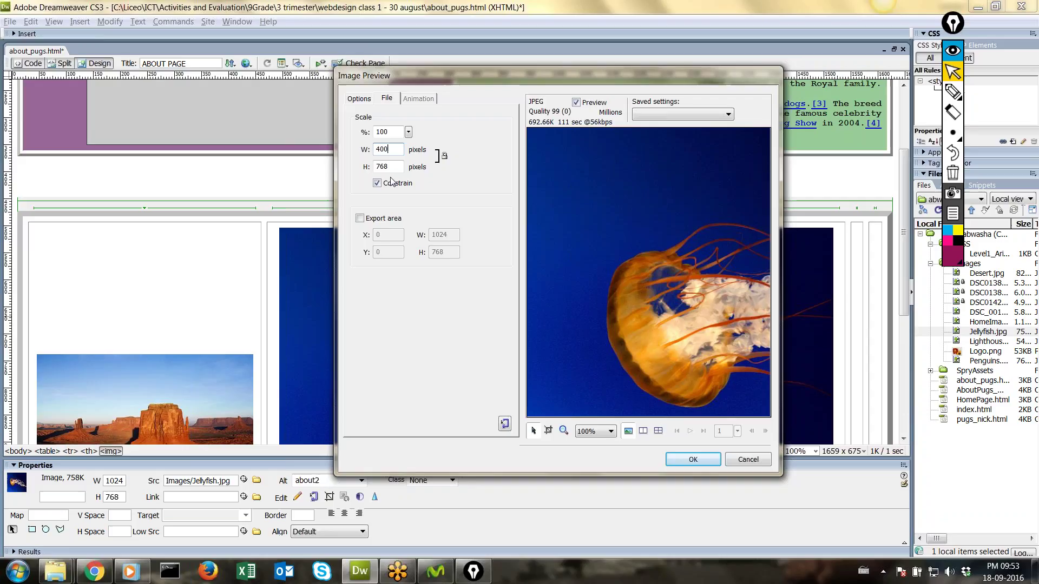
{"action": "left_click", "coordinate": [377, 166]}
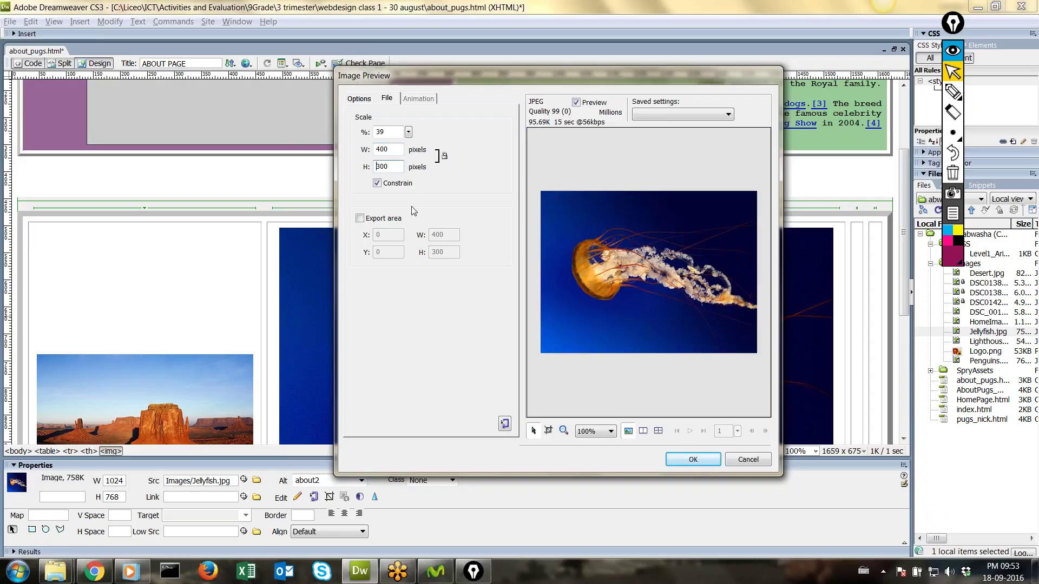
{"action": "left_click", "coordinate": [673, 460]}
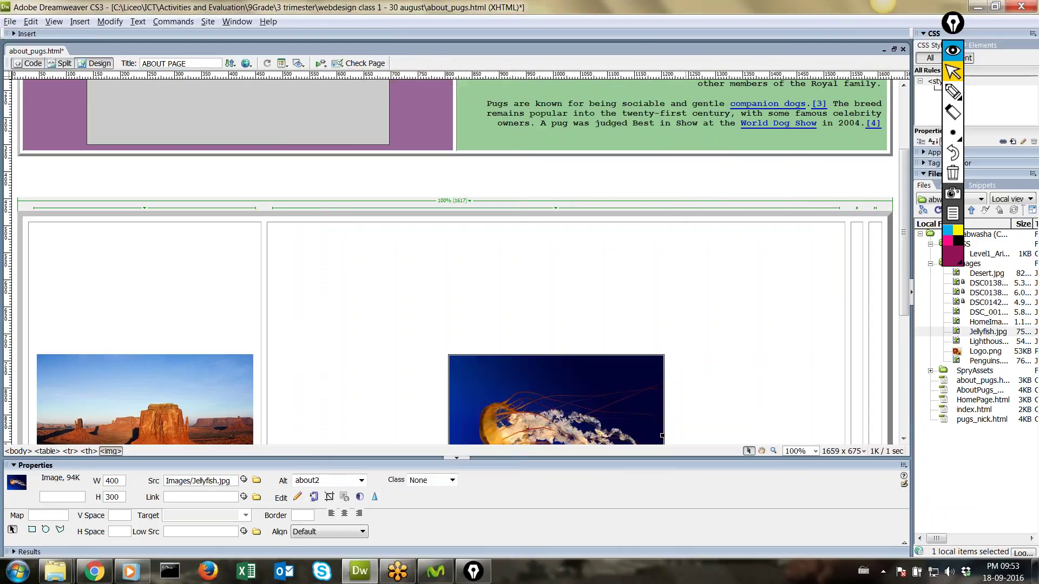
Insert the Lighthouse image into the third cell of the four-column table with the alternate text about3
{"action": "left_click", "coordinate": [843, 343]}
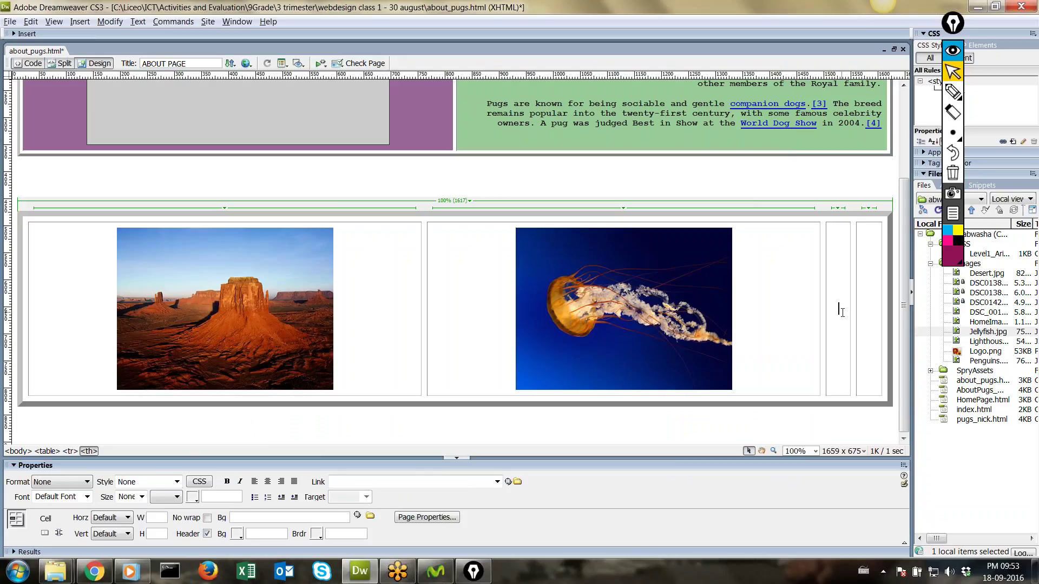
{"action": "left_click", "coordinate": [984, 343]}
{"action": "left_click_drag", "start_coordinate": [982, 344], "coordinate": [842, 323]}
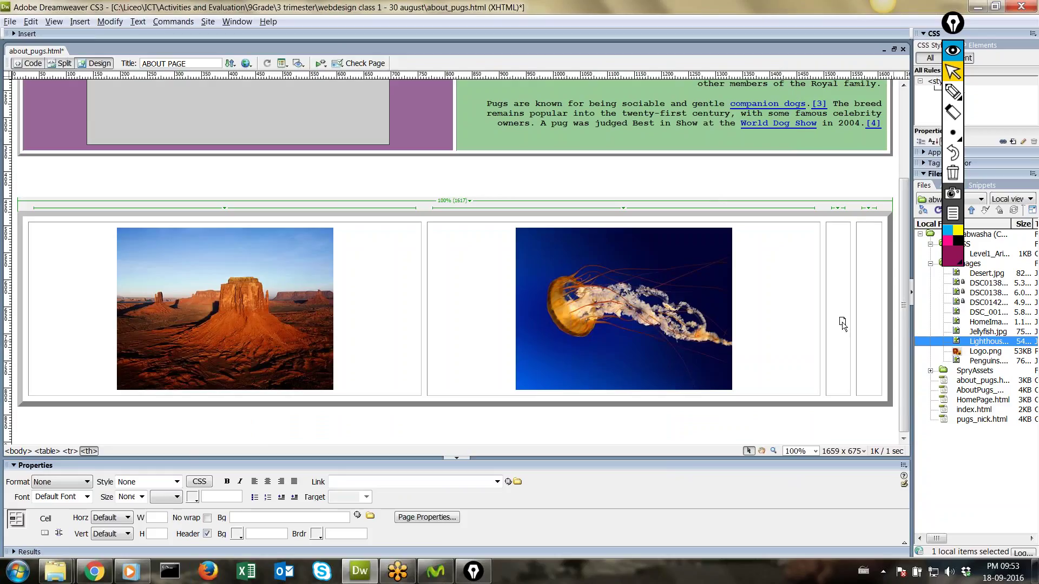
{"action": "left_click_drag", "start_coordinate": [842, 324], "coordinate": [842, 324]}
{"action": "type", "text": "about3"}
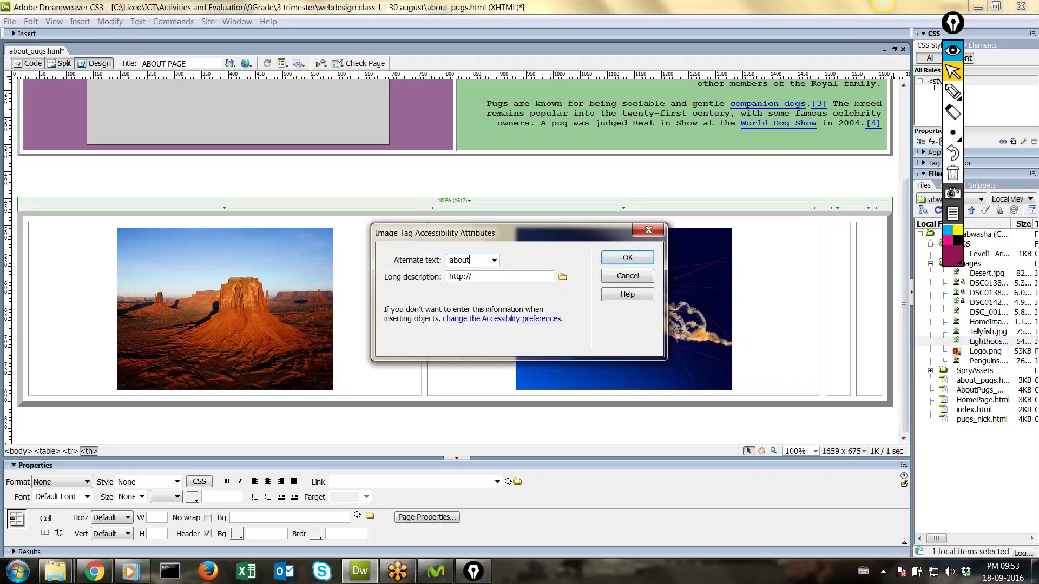
{"action": "key", "text": "Return"}
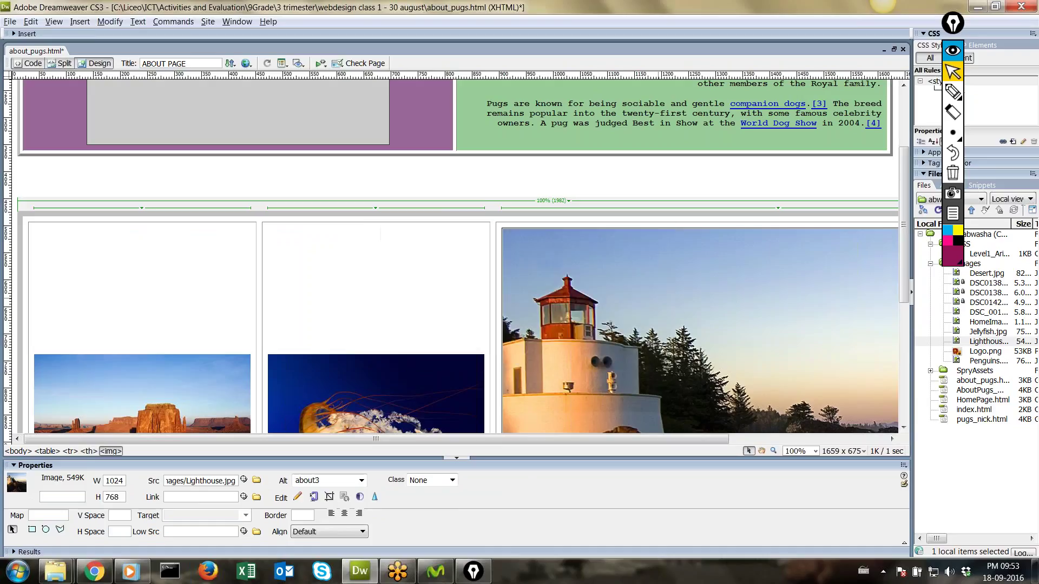
Optimize the Lighthouse image by scaling it to 400 by 300 pixels with constrained proportions
{"action": "right_click", "coordinate": [658, 232]}
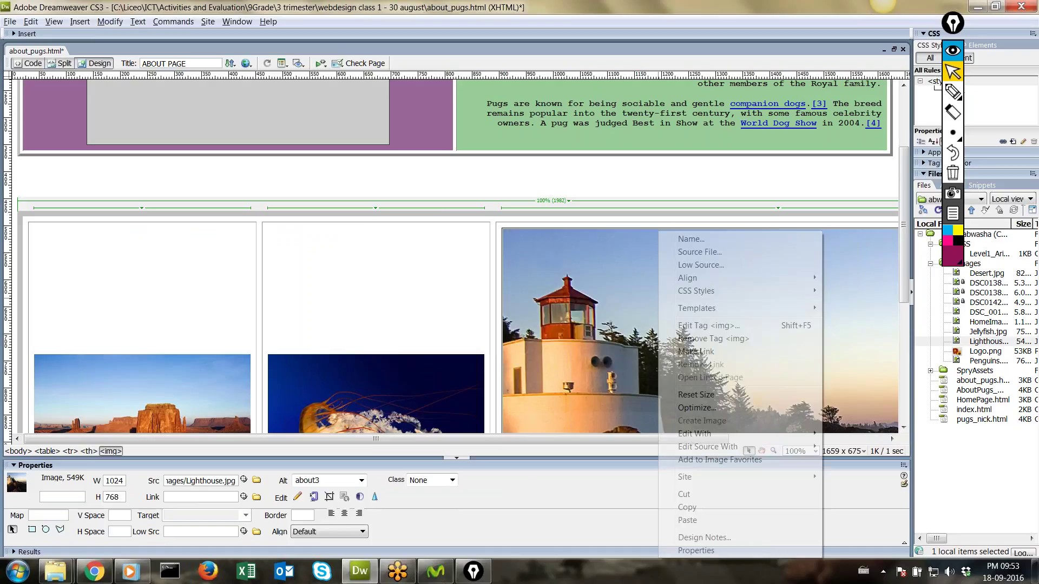
{"action": "left_click", "coordinate": [696, 408]}
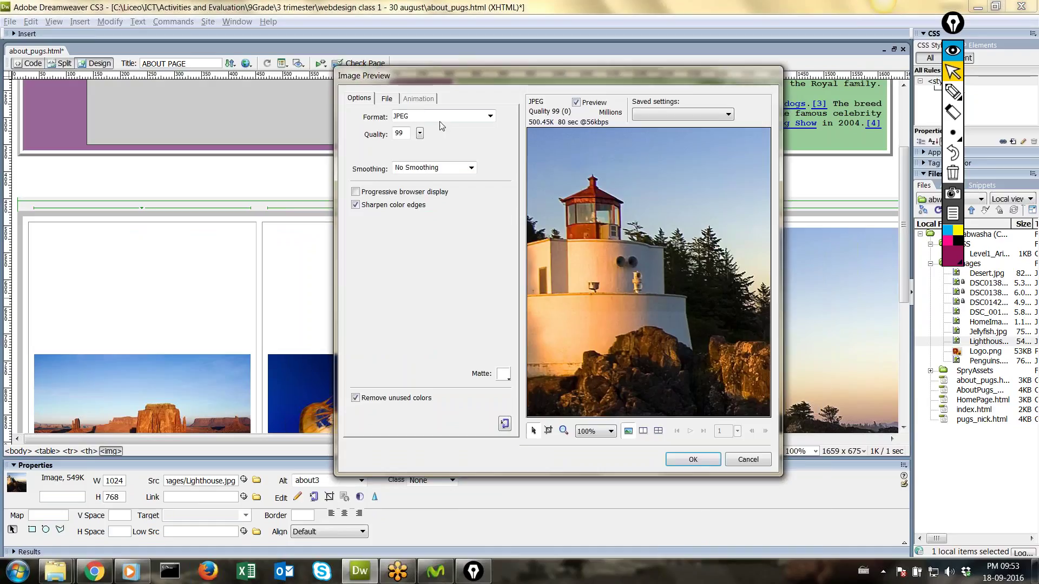
{"action": "left_click", "coordinate": [387, 100]}
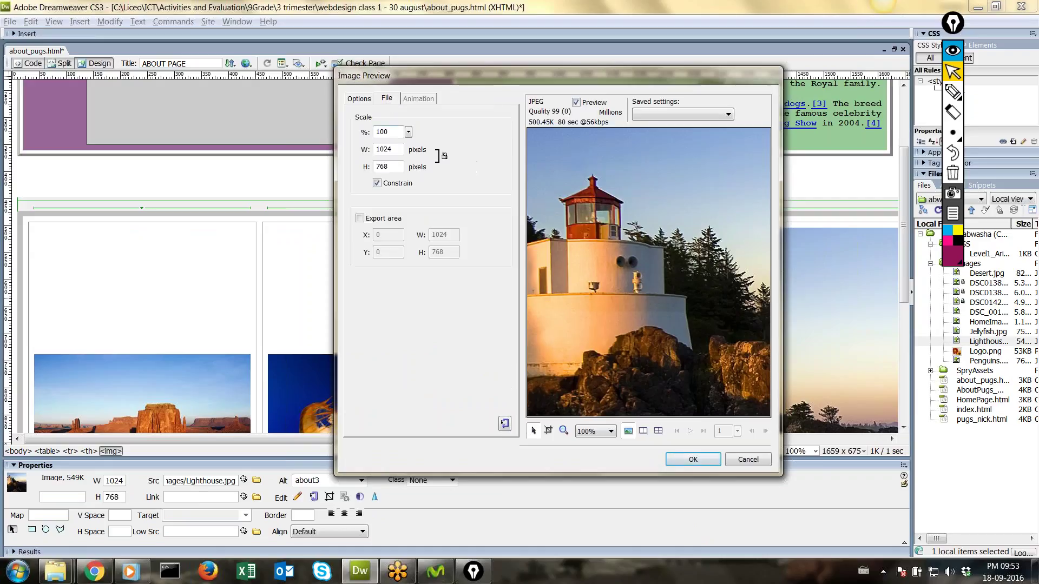
{"action": "double_click", "coordinate": [397, 150]}
{"action": "type", "text": "400"}
{"action": "key", "text": "Tab"}
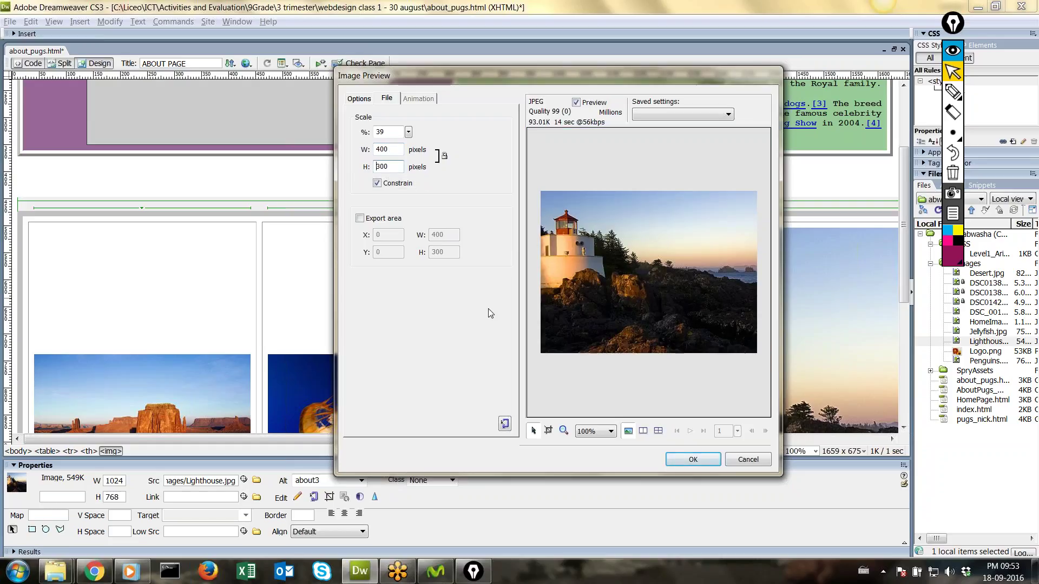
{"action": "left_click", "coordinate": [685, 460]}
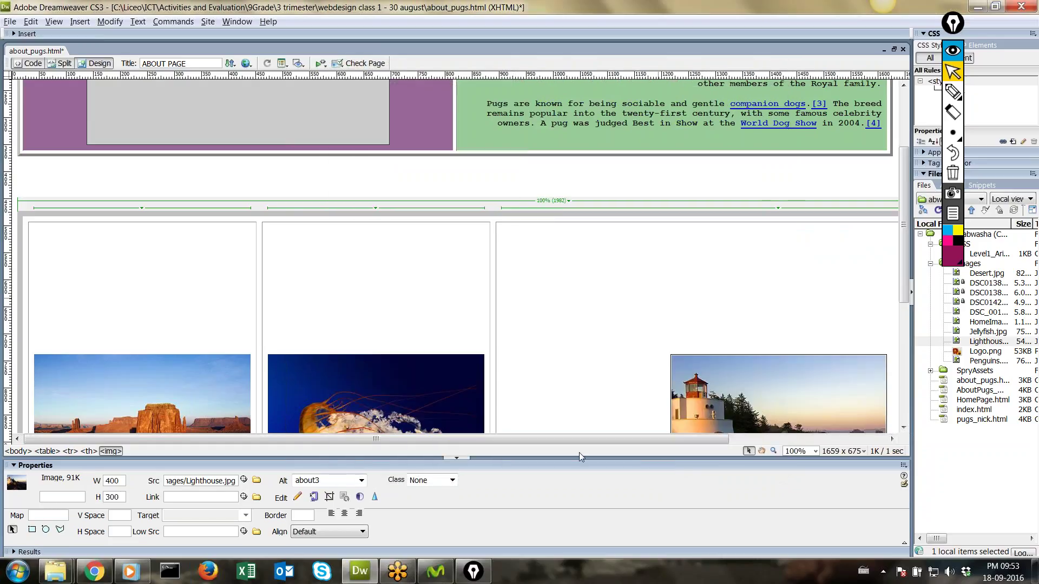
Insert the Penguins image into the fourth cell of the four-column table with the alternate text about4
{"action": "left_click_drag", "start_coordinate": [564, 439], "coordinate": [761, 429]}
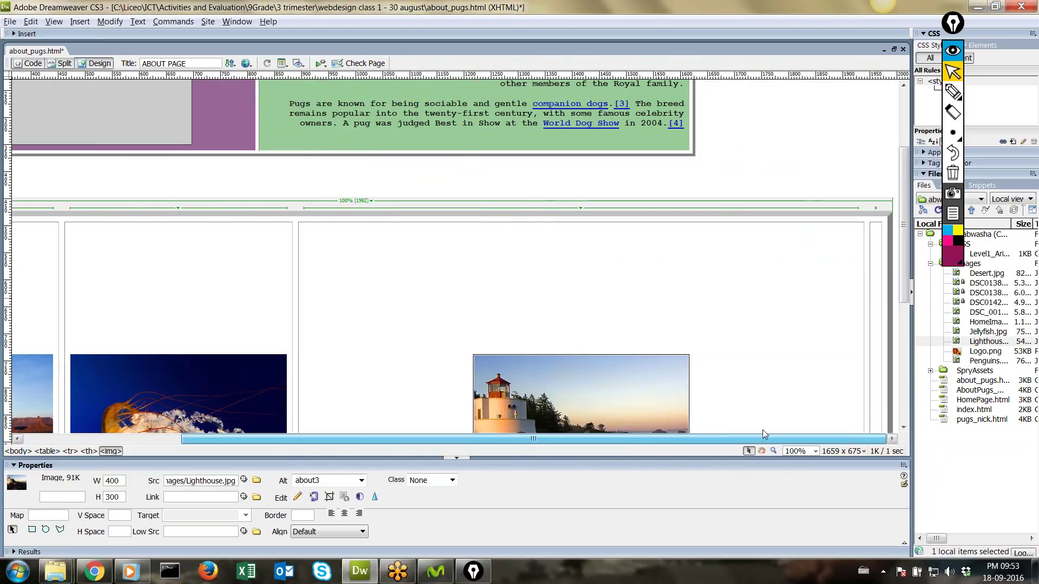
{"action": "left_click", "coordinate": [863, 348]}
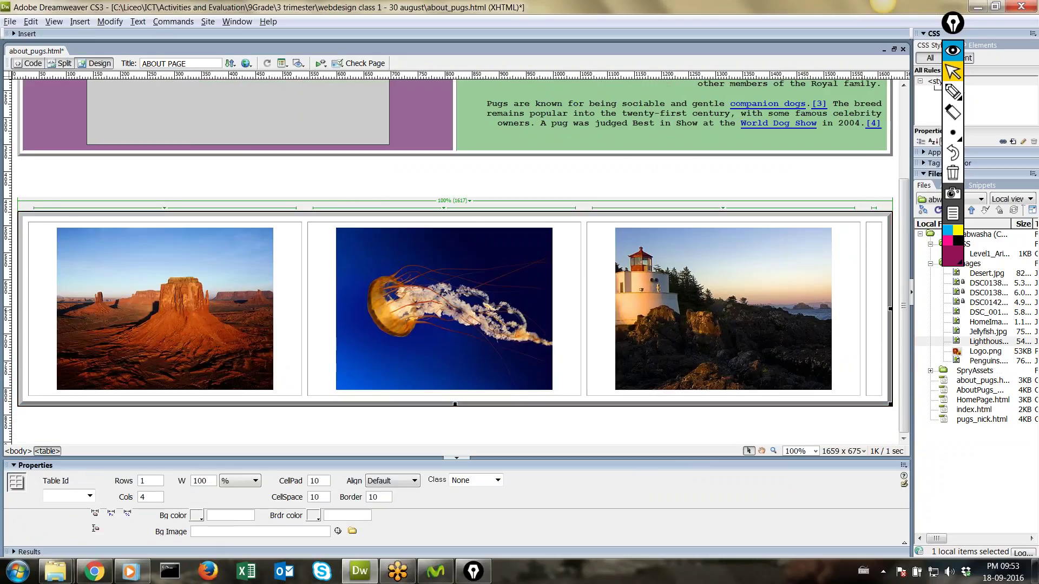
{"action": "left_click", "coordinate": [872, 307]}
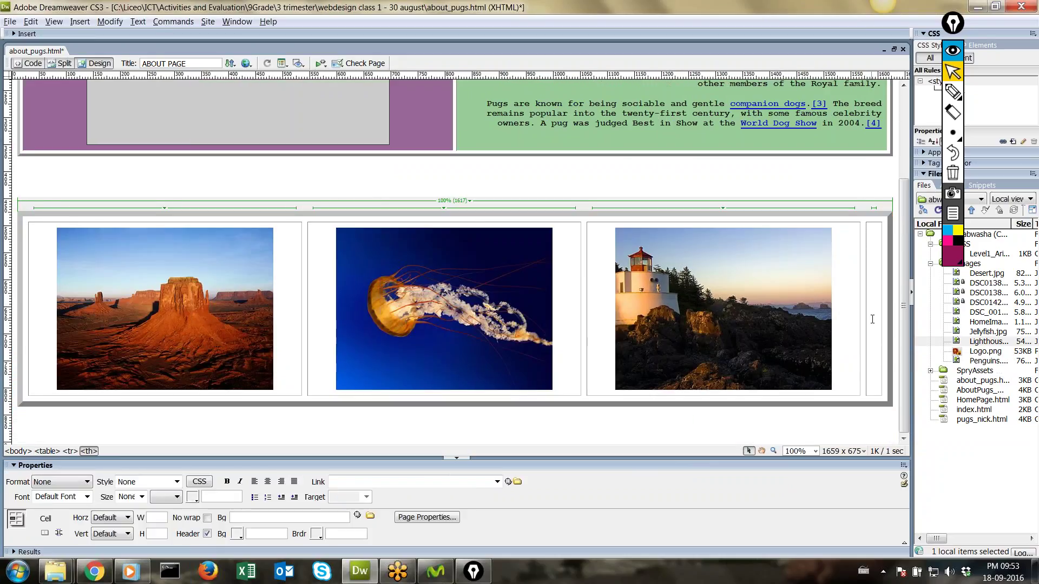
{"action": "left_click", "coordinate": [998, 361]}
{"action": "left_click_drag", "start_coordinate": [998, 361], "coordinate": [876, 329]}
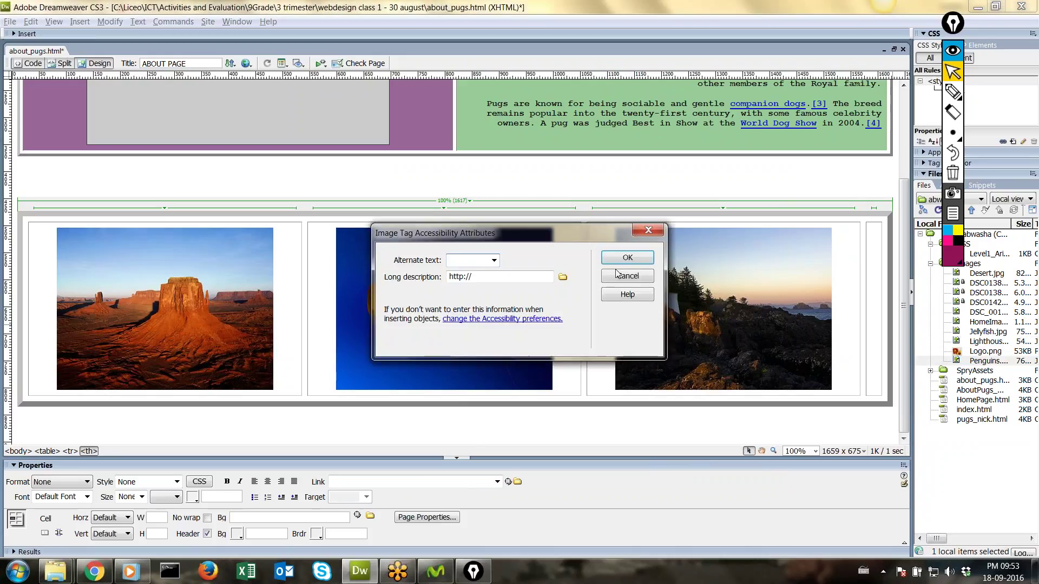
{"action": "type", "text": "about4"}
{"action": "key", "text": "Return"}
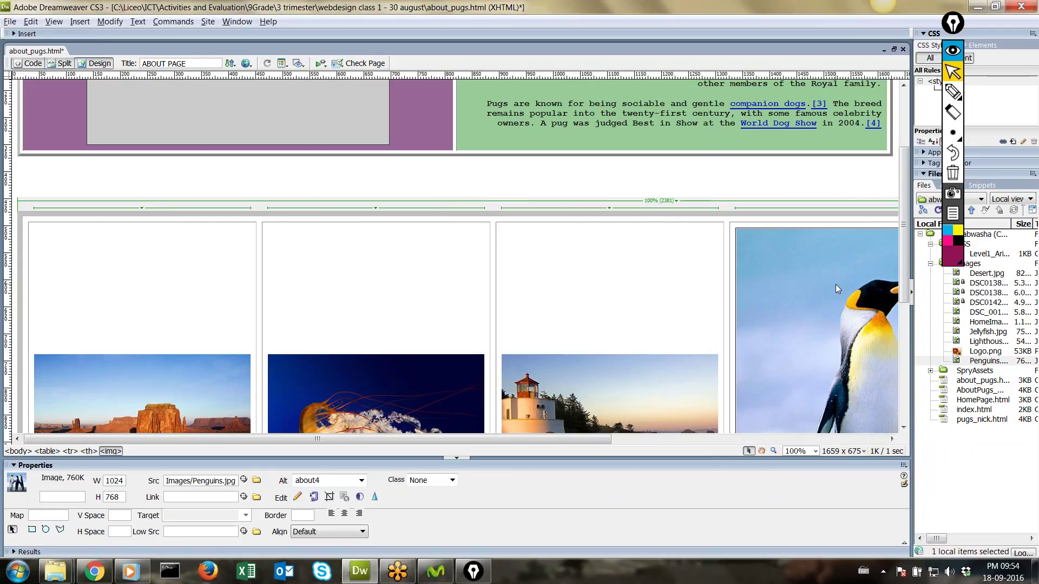
Optimize the Penguins image by scaling it to 400 by 300 pixels with constrained proportions, and select the surrounding table
{"action": "left_click_drag", "start_coordinate": [567, 435], "coordinate": [802, 436]}
{"action": "right_click", "coordinate": [667, 349]}
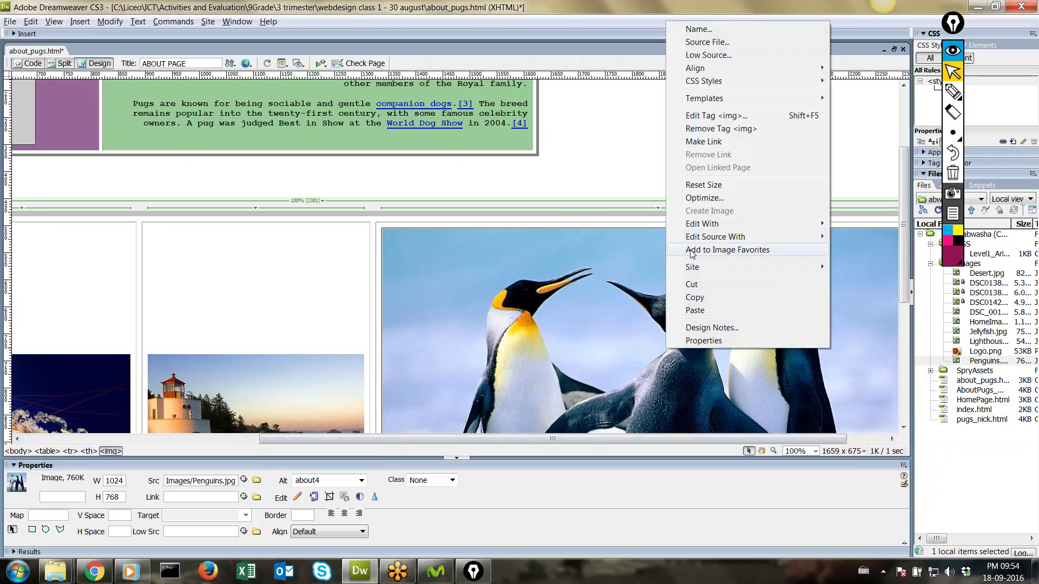
{"action": "left_click", "coordinate": [704, 198]}
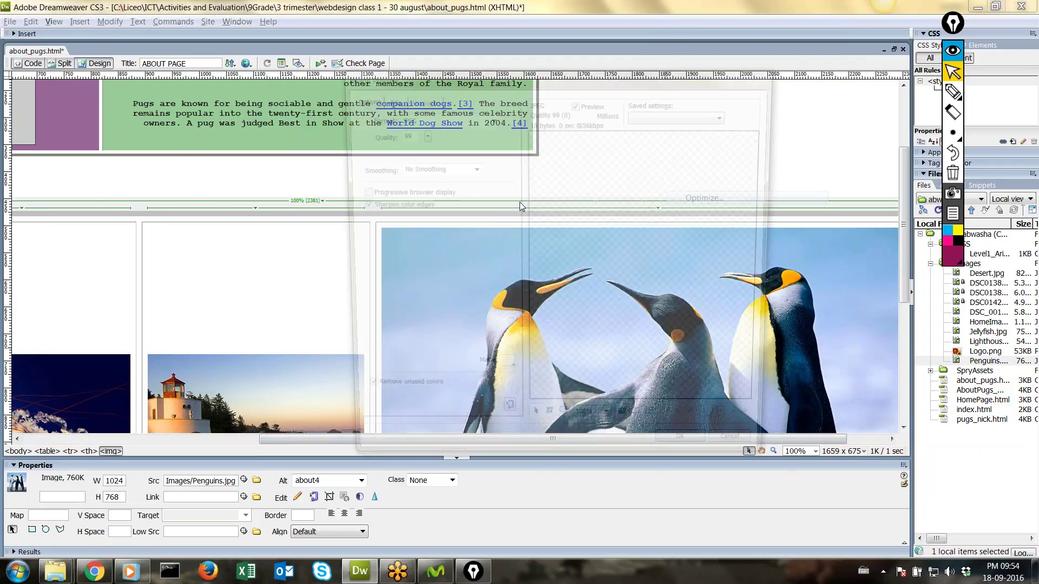
{"action": "left_click", "coordinate": [386, 98]}
{"action": "double_click", "coordinate": [383, 149]}
{"action": "type", "text": "40"}
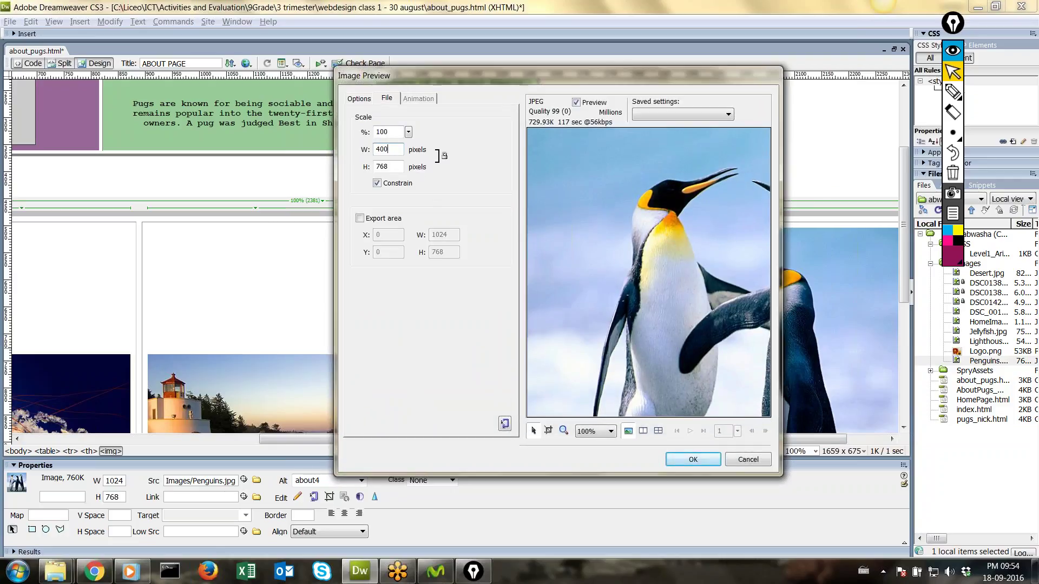
{"action": "type", "text": "0"}
{"action": "key", "text": "Tab"}
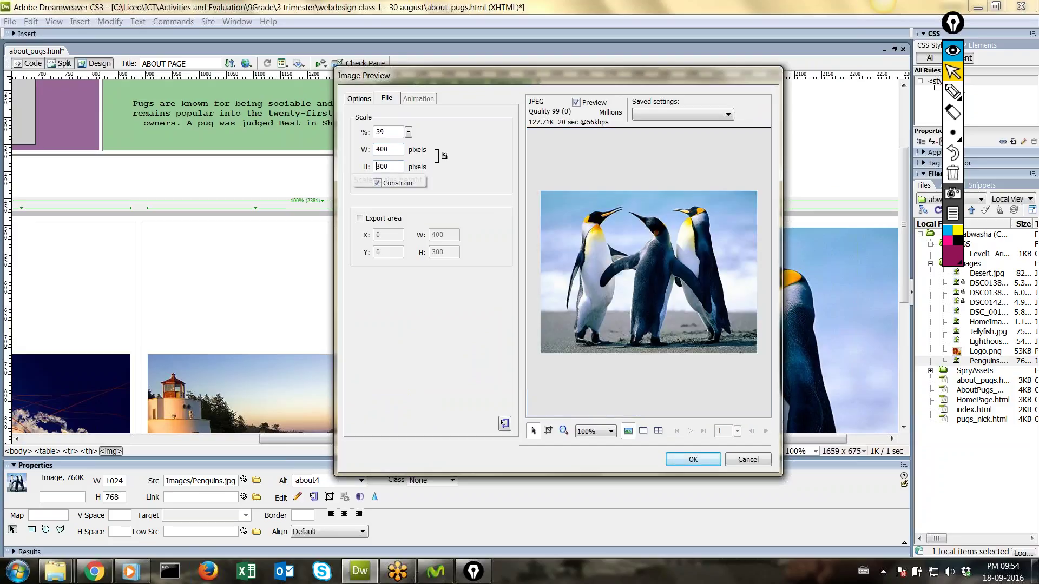
{"action": "left_click", "coordinate": [692, 460]}
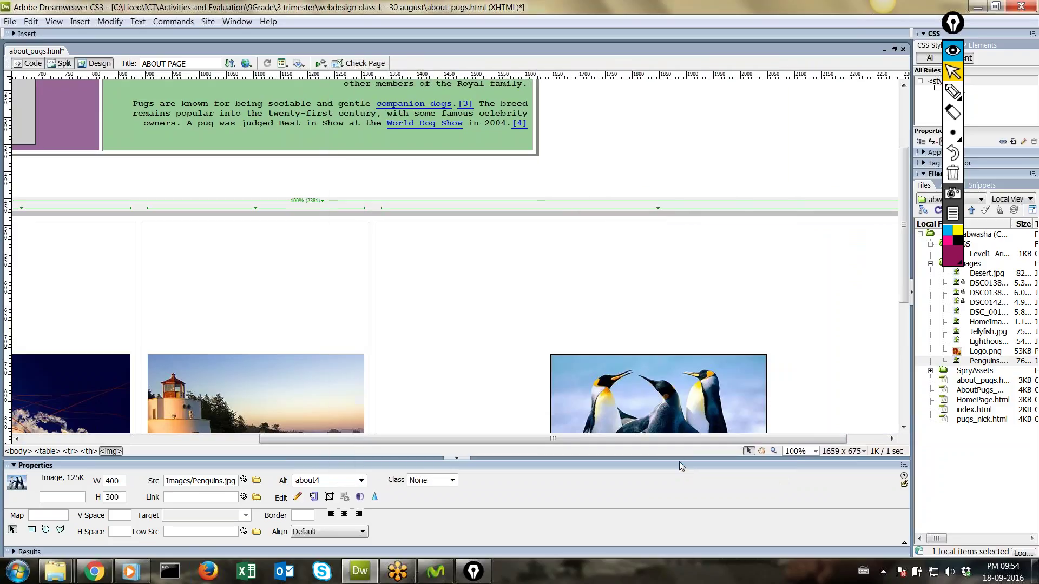
{"action": "left_click_drag", "start_coordinate": [677, 436], "coordinate": [725, 436]}
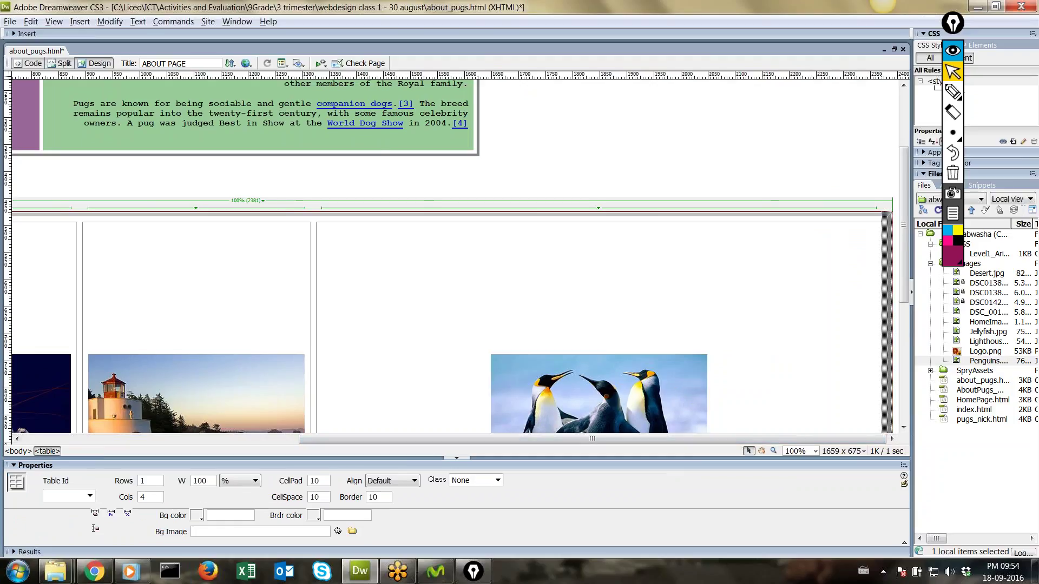
{"action": "left_click", "coordinate": [885, 335]}
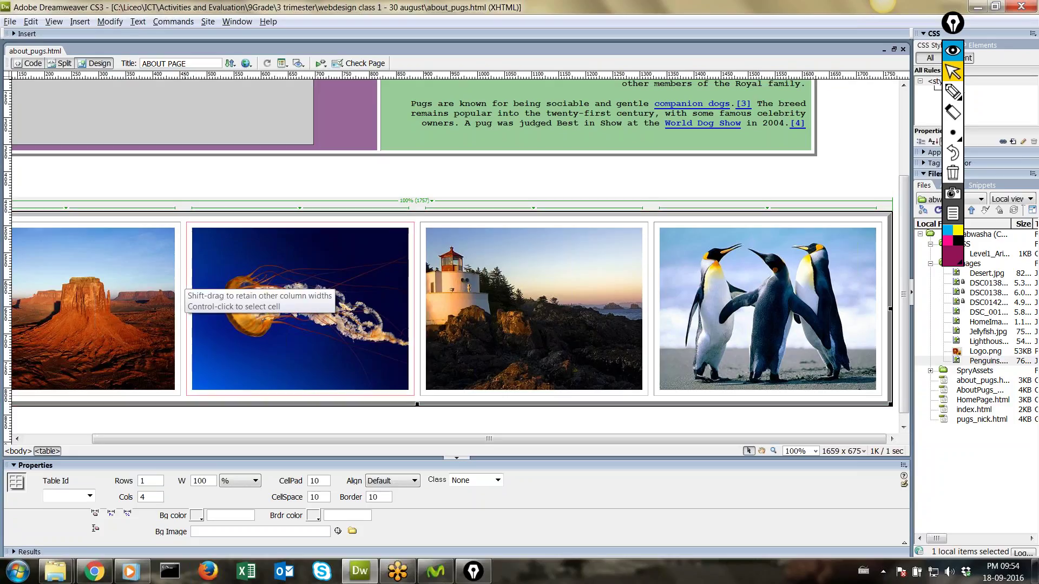
Preview the refreshed about_pugs.html page in the browser and return to Dreamweaver
{"action": "key", "text": "F12"}
{"action": "left_click", "coordinate": [40, 26]}
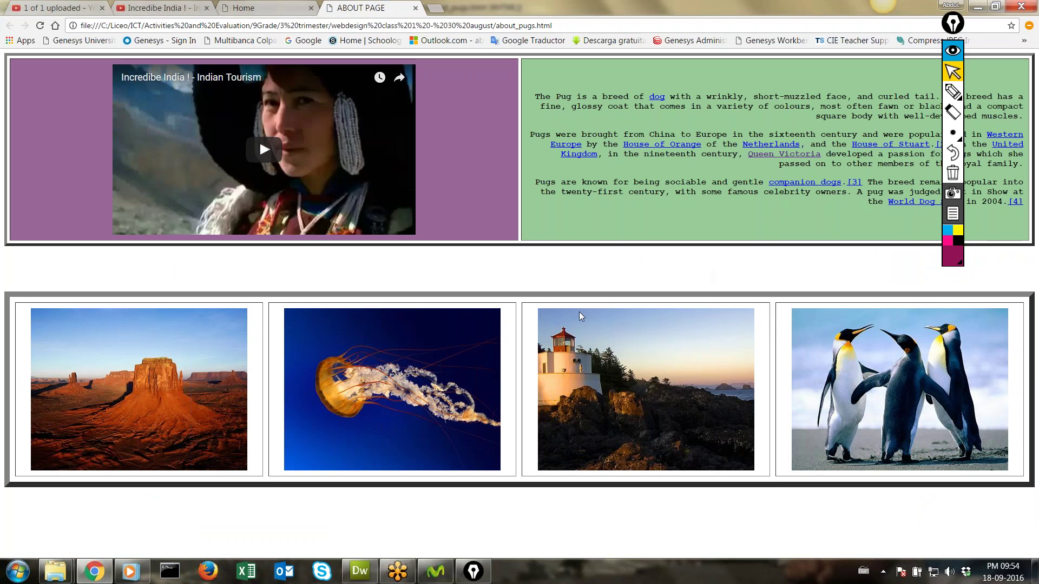
{"action": "left_click", "coordinate": [359, 570]}
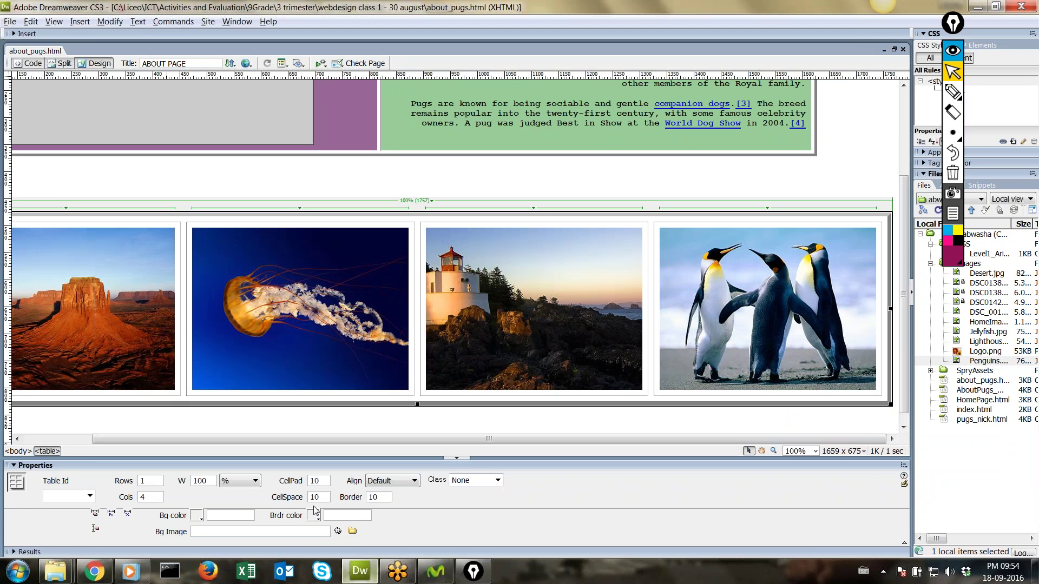
Circle the table's Bg color setting with the screen pen
{"action": "left_click_drag", "start_coordinate": [107, 438], "coordinate": [39, 439]}
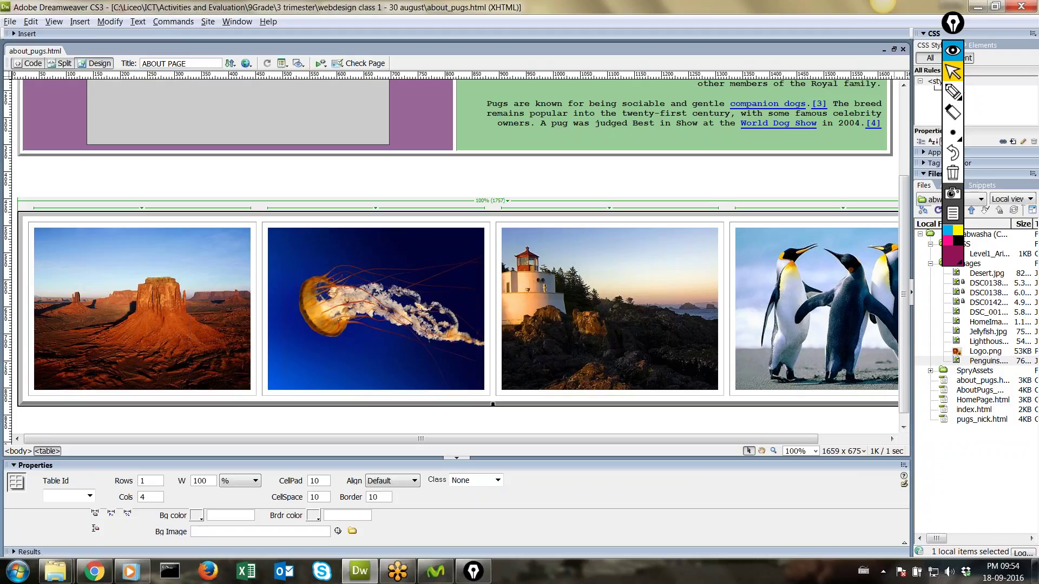
{"action": "left_click", "coordinate": [953, 92]}
{"action": "mouse_move", "coordinate": [201, 501]}
{"action": "left_mouse_down"}
{"action": "mouse_move", "coordinate": [153, 525]}
{"action": "mouse_move", "coordinate": [195, 543]}
{"action": "mouse_move", "coordinate": [196, 504]}
{"action": "left_mouse_up"}
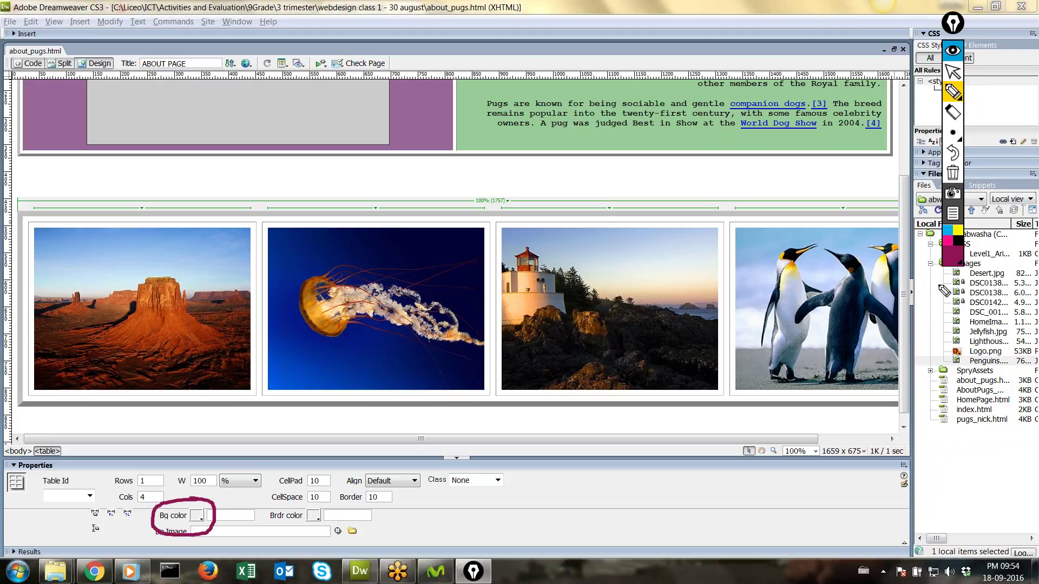
Try a #6600CC background color on the four-column image table, and set it back to white #FFFFFF
{"action": "left_click", "coordinate": [953, 71]}
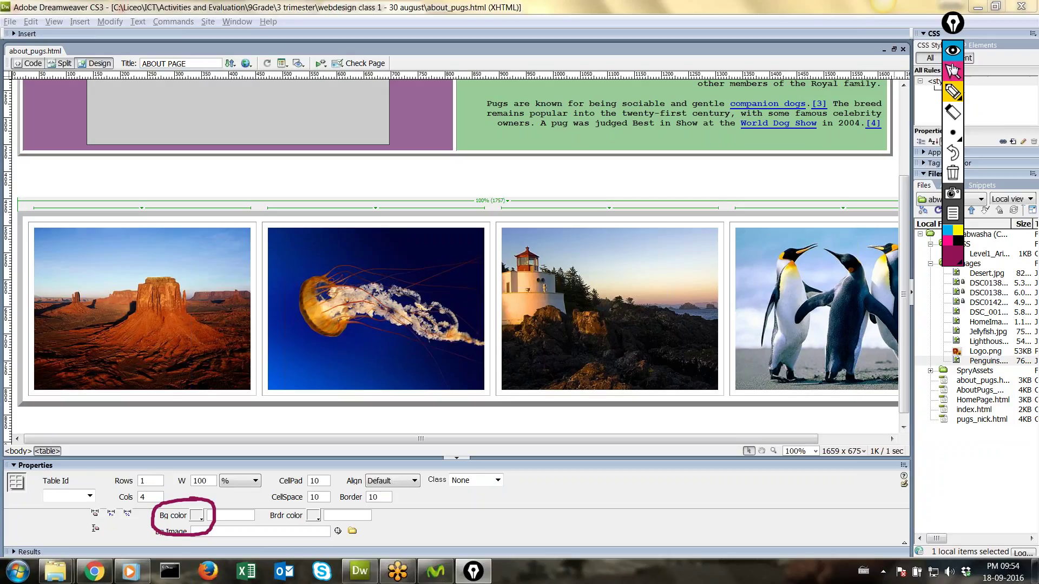
{"action": "left_click", "coordinate": [197, 515]}
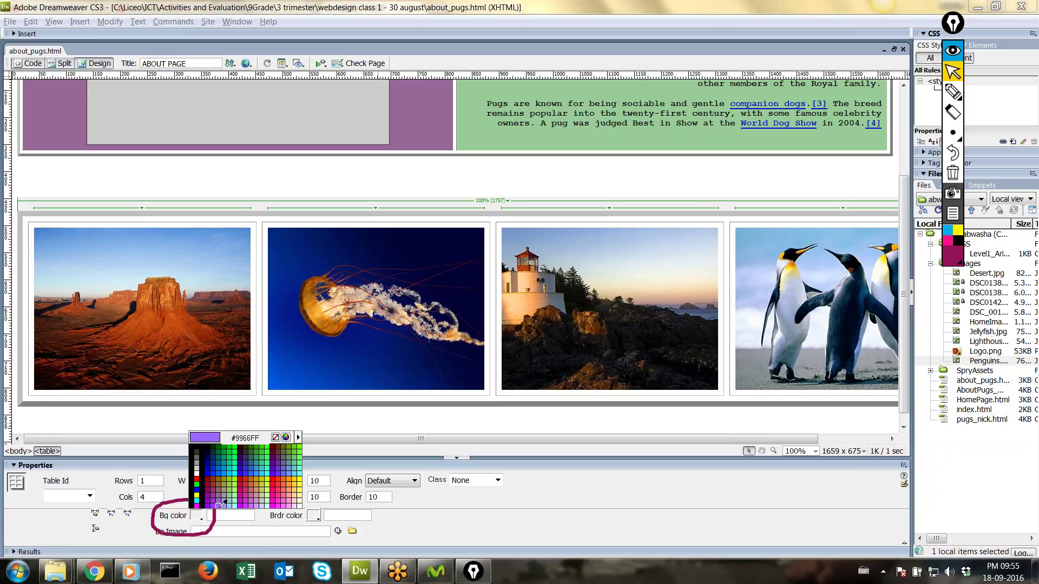
{"action": "left_click", "coordinate": [273, 468]}
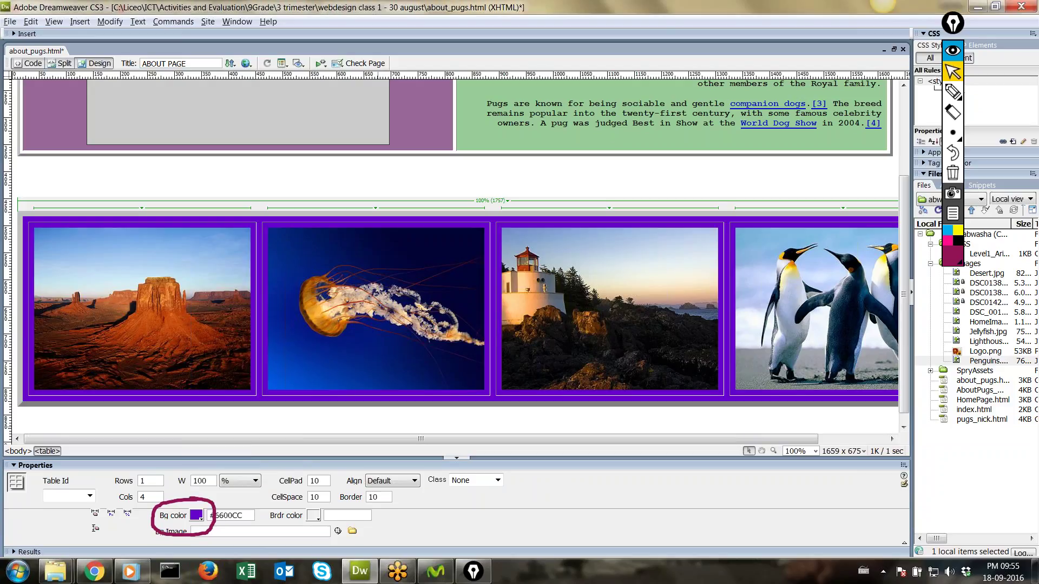
{"action": "left_click", "coordinate": [196, 515]}
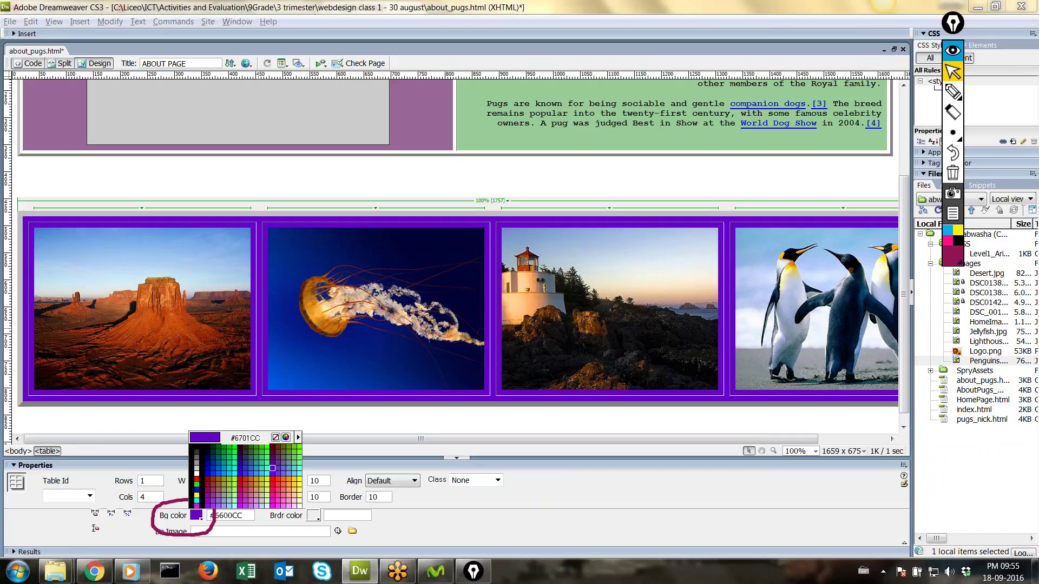
{"action": "left_click", "coordinate": [196, 473]}
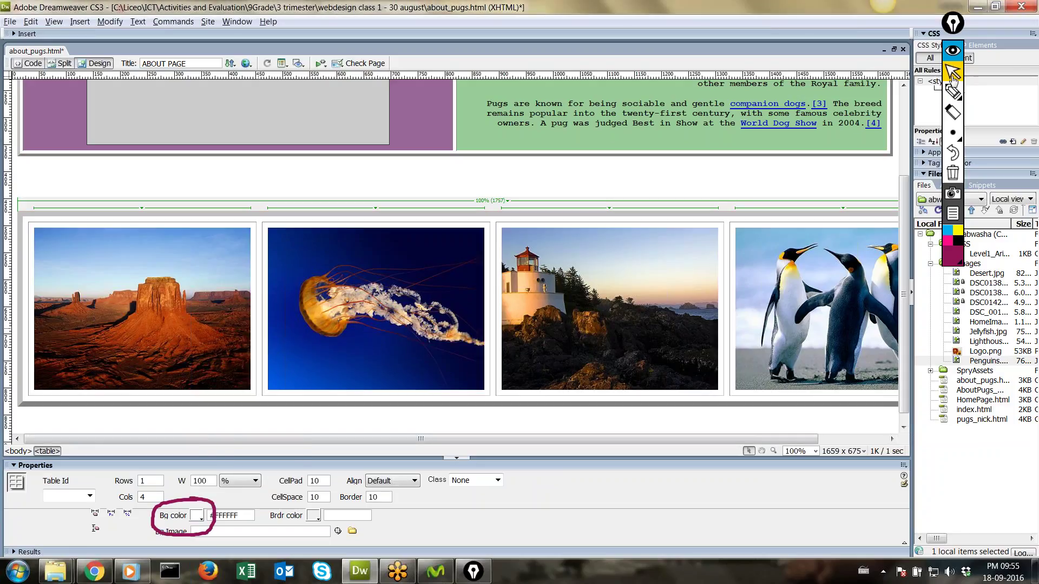
Set the four-column image table's background color to dark blue #330099 and save the page
{"action": "left_click", "coordinate": [952, 73]}
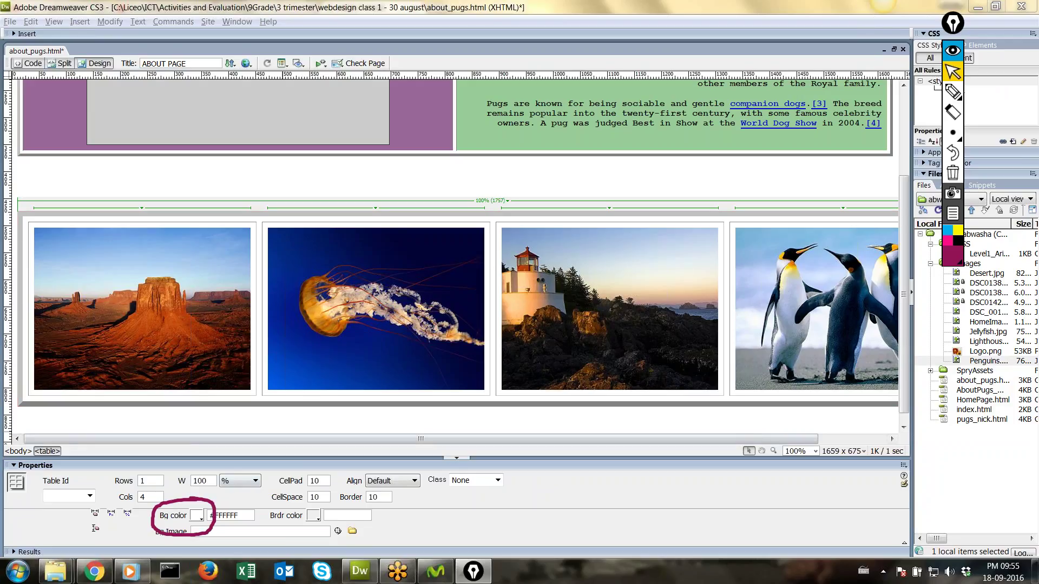
{"action": "left_click", "coordinate": [195, 515]}
{"action": "left_click", "coordinate": [196, 515]}
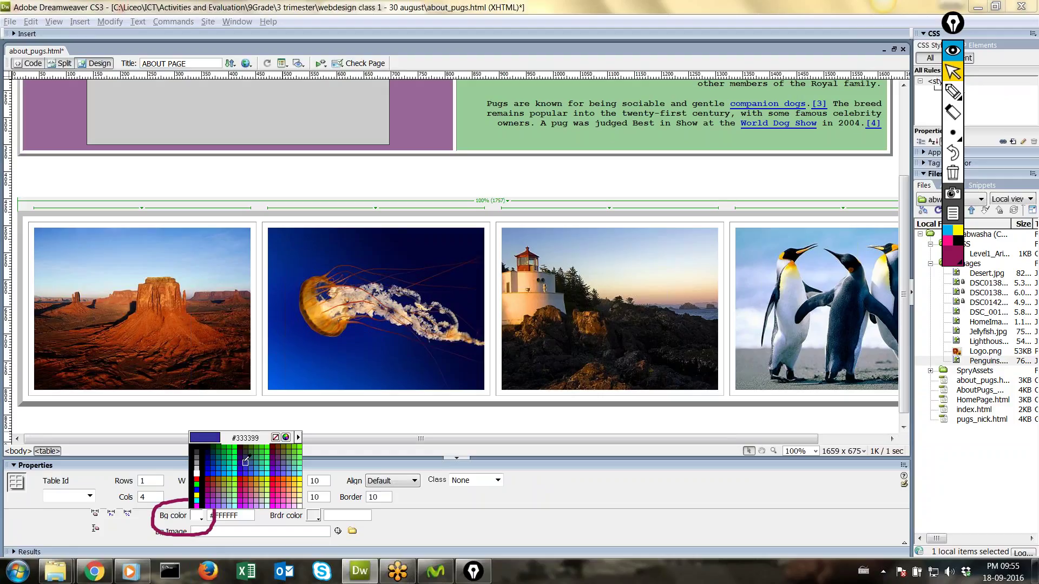
{"action": "left_click", "coordinate": [240, 460]}
{"action": "left_click", "coordinate": [197, 515]}
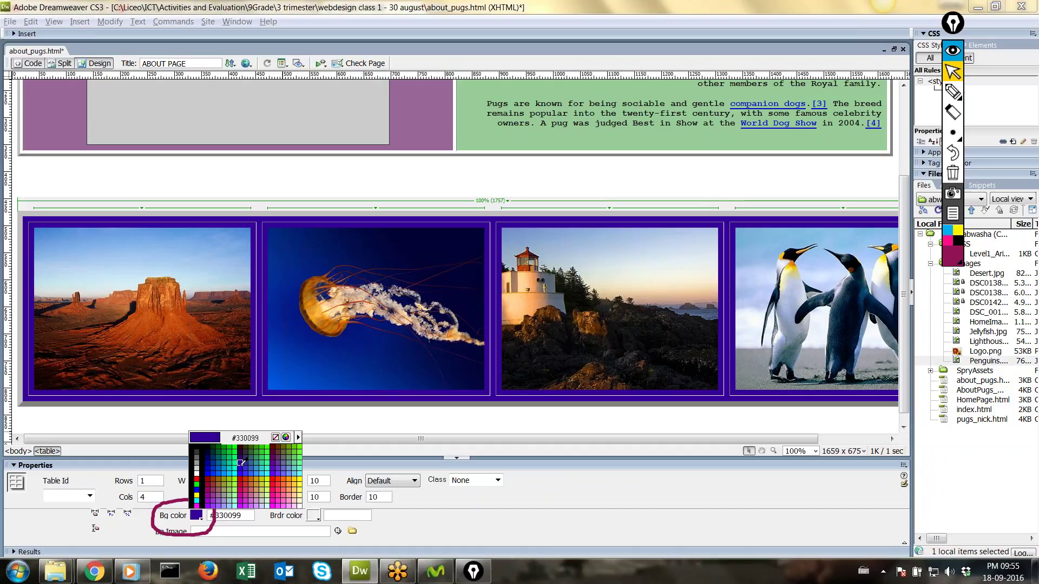
{"action": "key", "text": "Escape"}
{"action": "left_click", "coordinate": [297, 426]}
{"action": "key", "text": "ctrl+s"}
Switch to Chrome, reload about_pugs.html to check the dark blue table background, and return to Dreamweaver
{"action": "key", "text": "alt+Tab"}
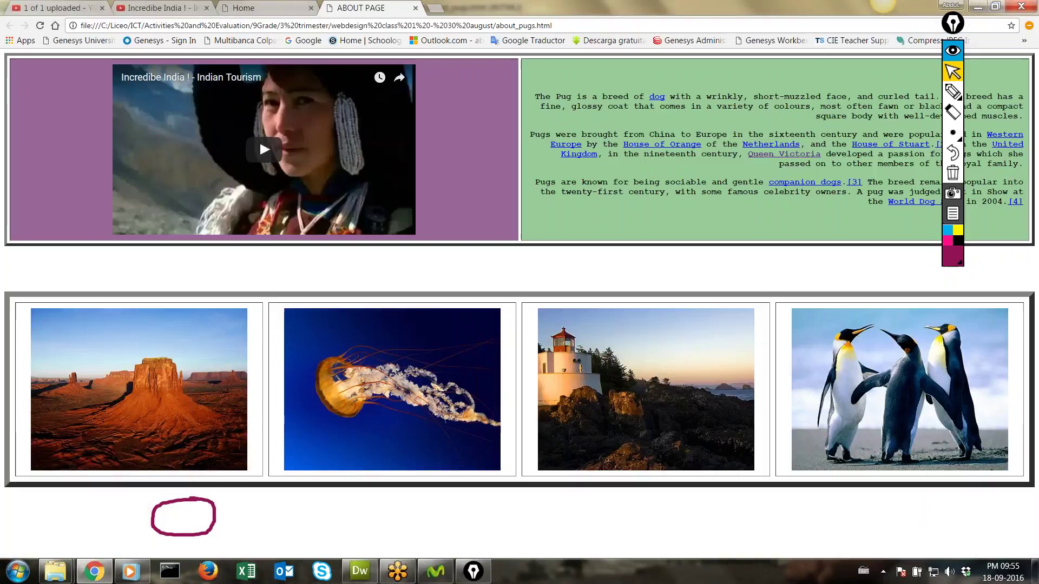
{"action": "left_click", "coordinate": [41, 25]}
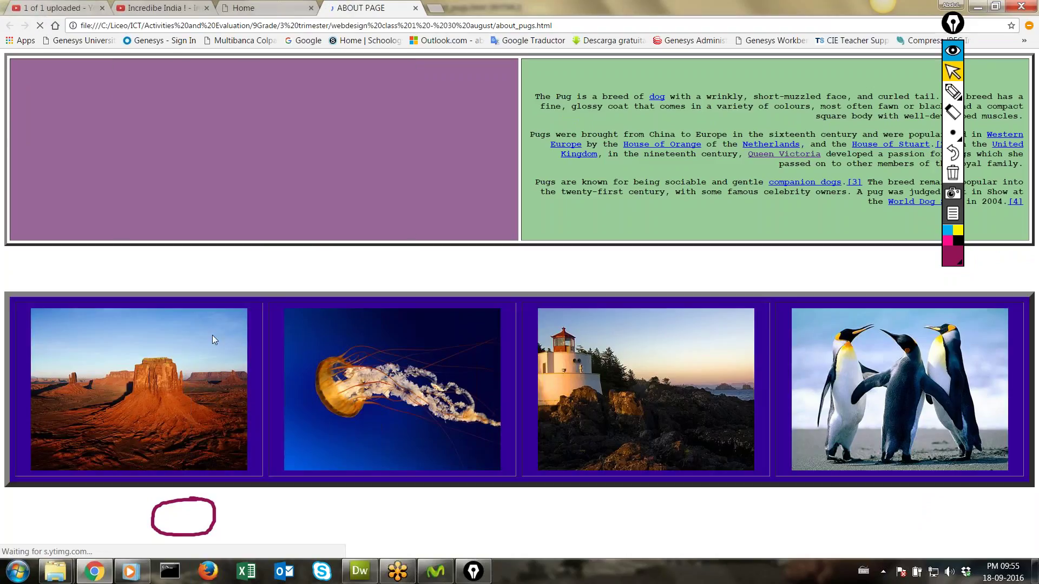
{"action": "left_click", "coordinate": [360, 571]}
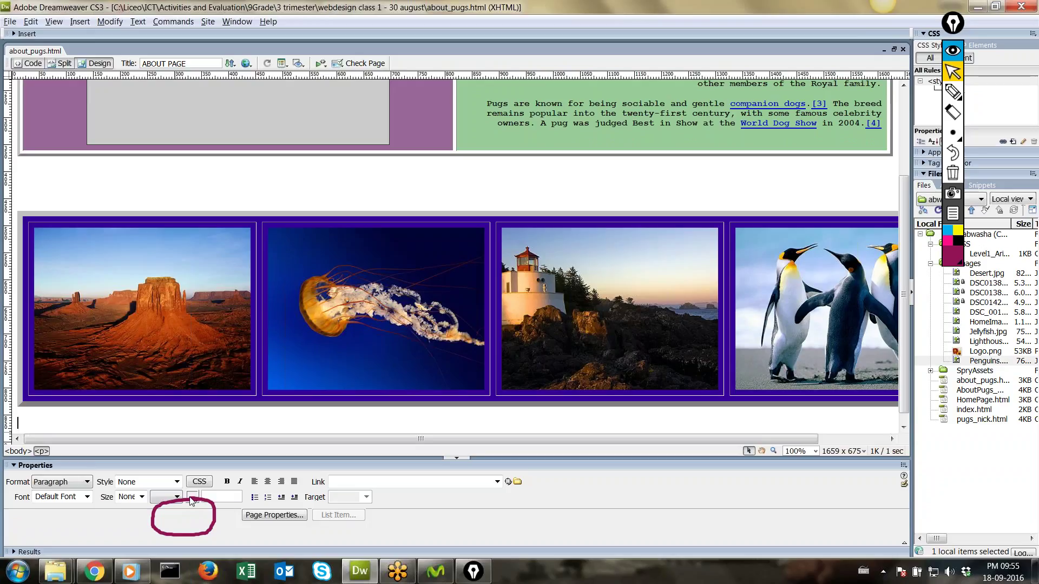
Clear the screen pen drawing, and set the four-column image table's background color to light yellow
{"action": "mouse_move", "coordinate": [953, 92]}
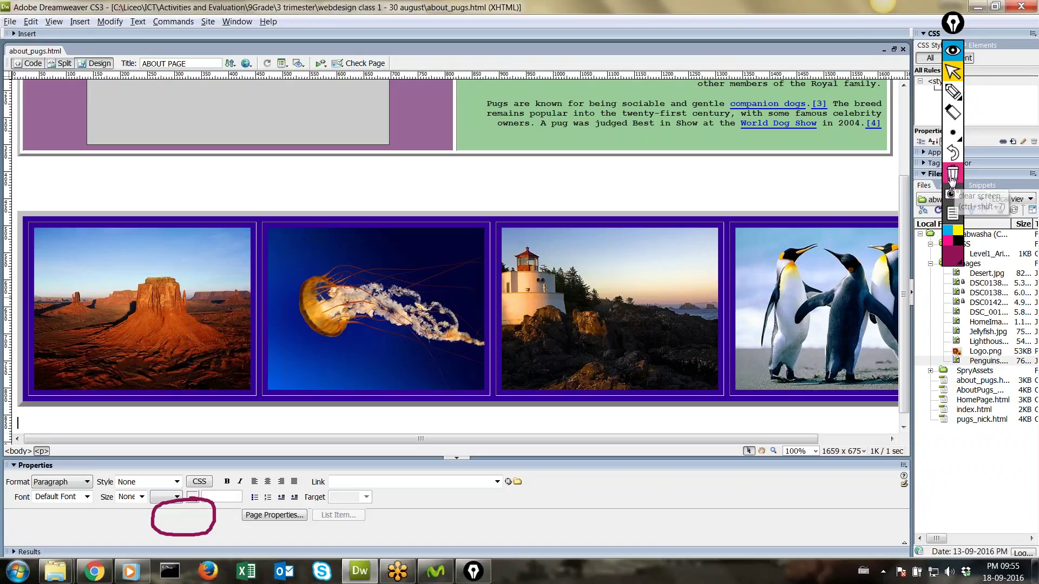
{"action": "left_click", "coordinate": [953, 173]}
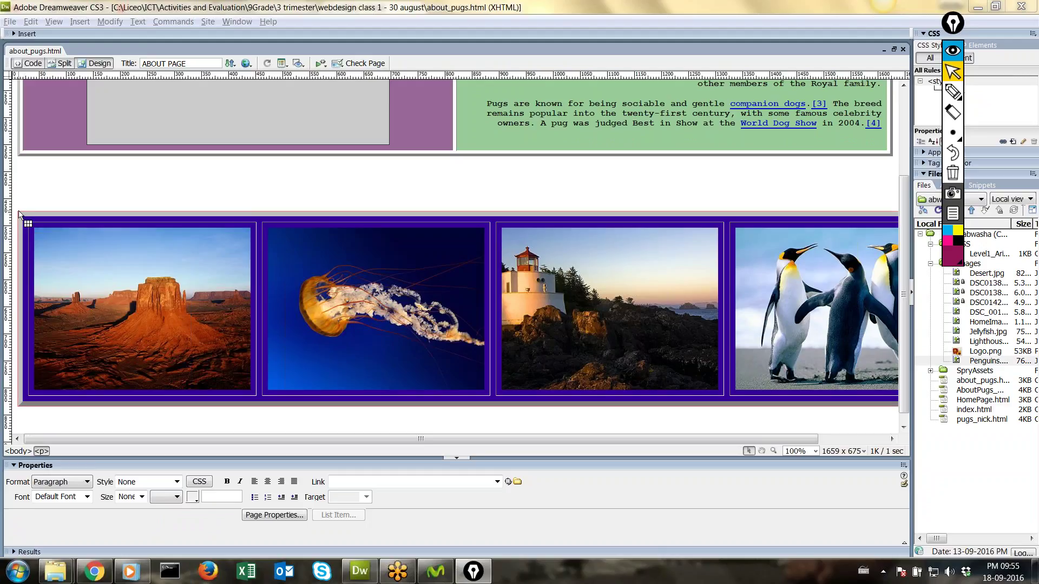
{"action": "left_click", "coordinate": [19, 213]}
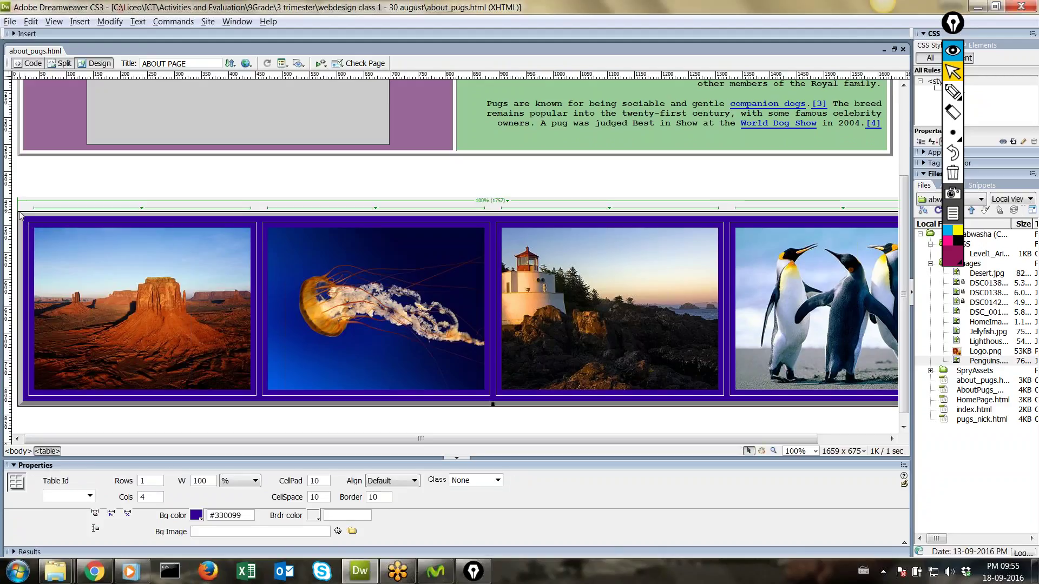
{"action": "left_click", "coordinate": [195, 515]}
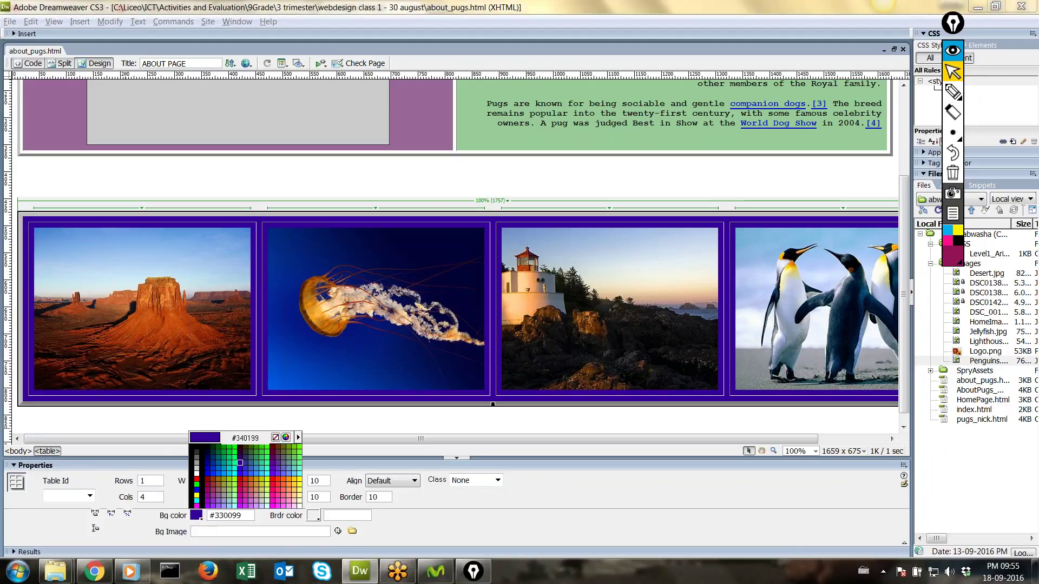
{"action": "left_click", "coordinate": [295, 494]}
{"action": "left_click", "coordinate": [196, 515]}
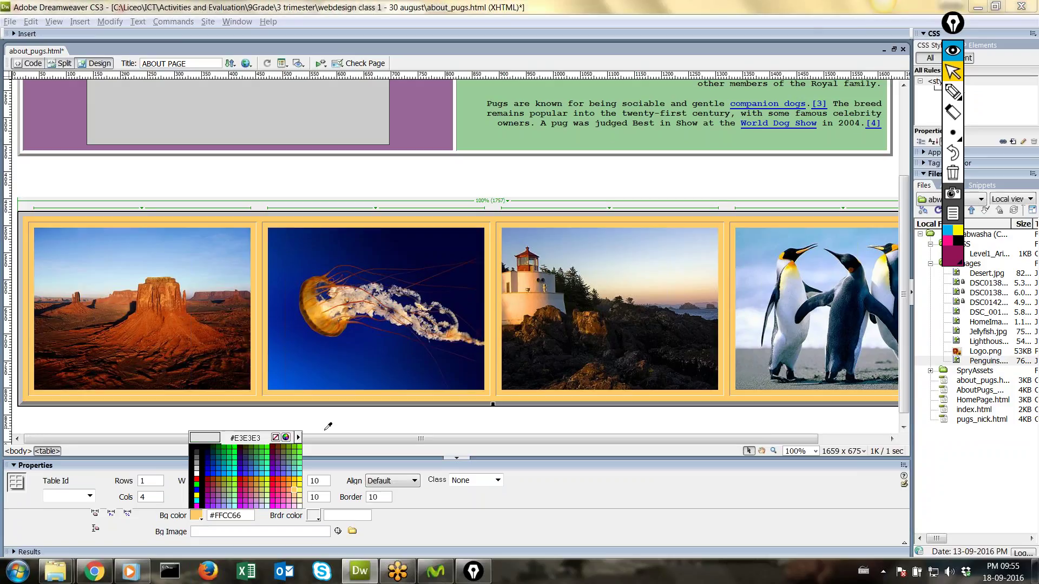
{"action": "left_click", "coordinate": [300, 488]}
{"action": "left_click", "coordinate": [265, 422]}
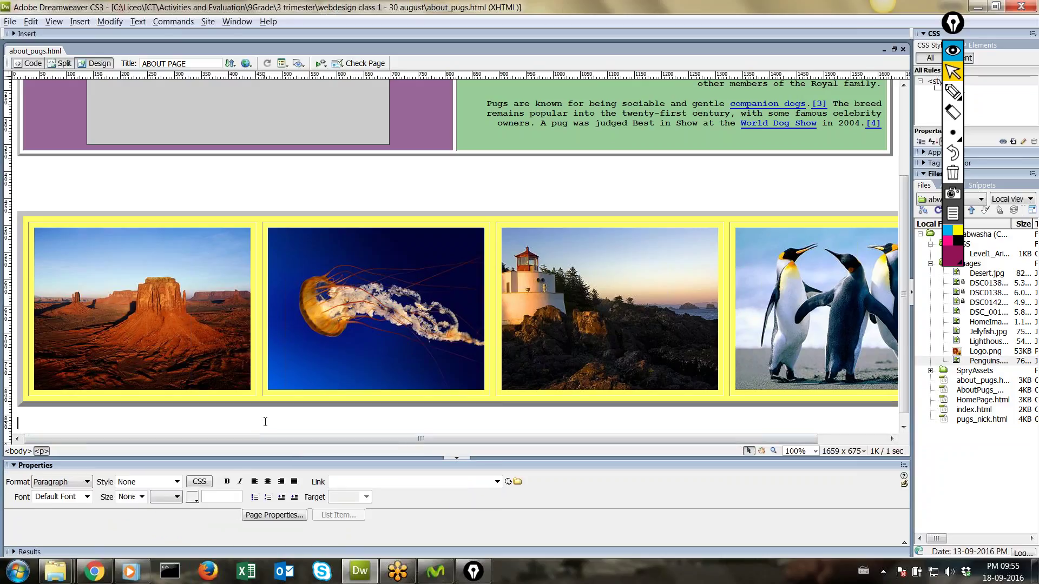
Switch to Chrome and reload about_pugs.html to check the yellow table background
{"action": "key", "text": "alt+Tab"}
{"action": "left_click", "coordinate": [40, 26]}
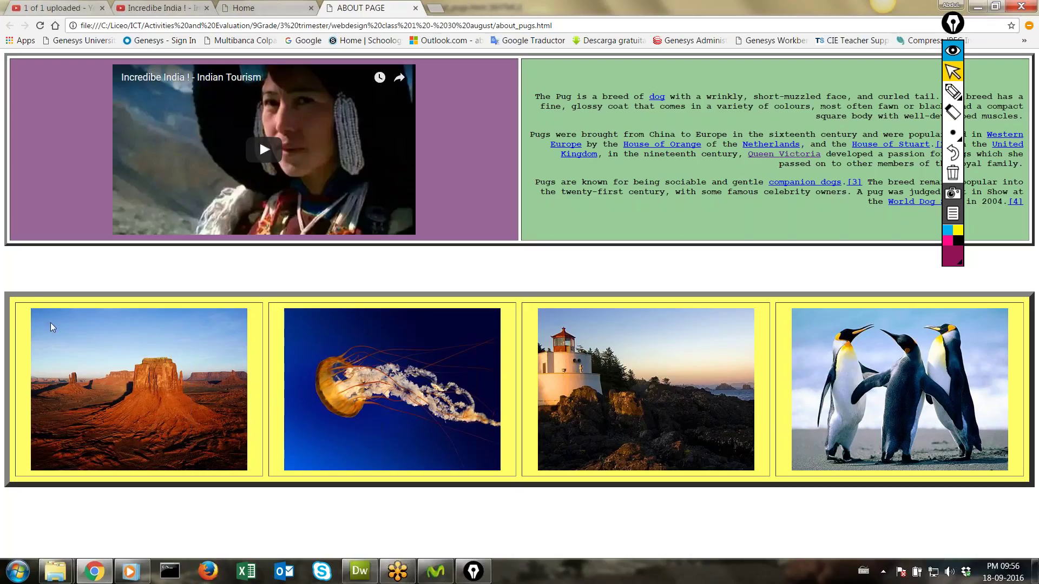
Open the India Tourism & Vacation 2016 (HD) video on YouTube, pause it, and copy its share link
{"action": "left_click", "coordinate": [152, 7]}
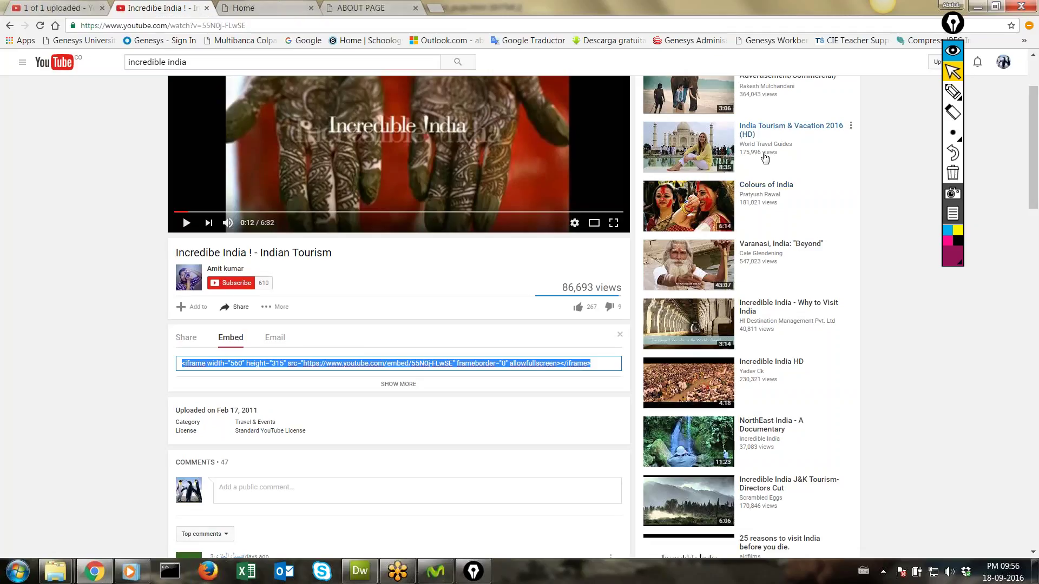
{"action": "left_click", "coordinate": [697, 139]}
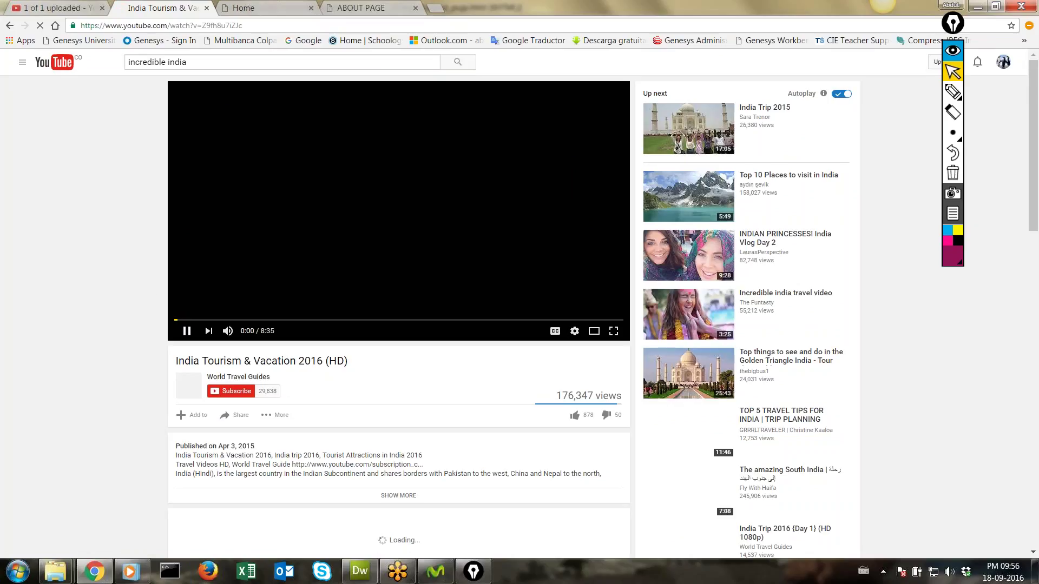
{"action": "left_click", "coordinate": [186, 331]}
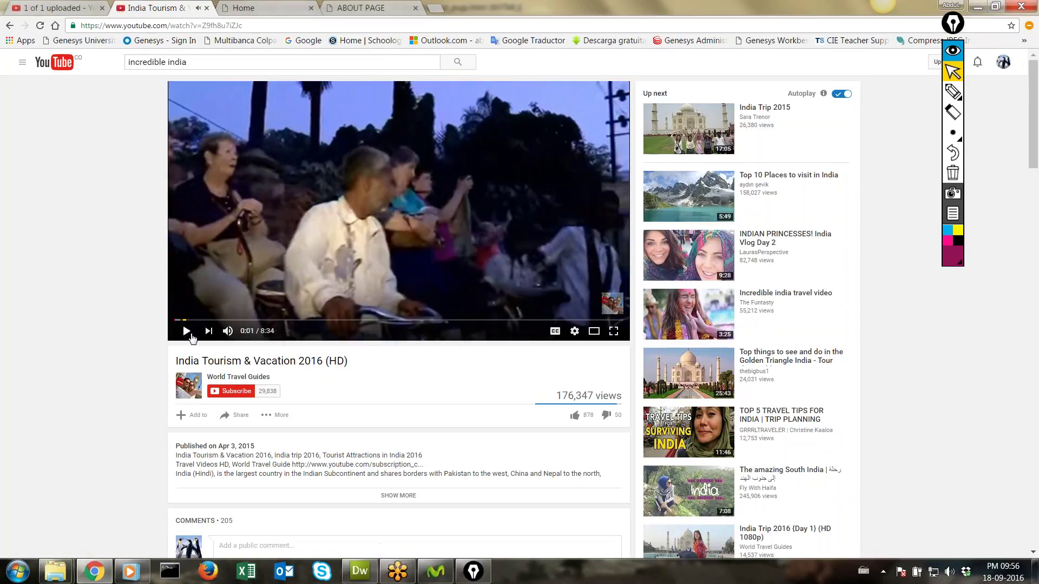
{"action": "left_click", "coordinate": [238, 420]}
{"action": "key", "text": "ctrl+c"}
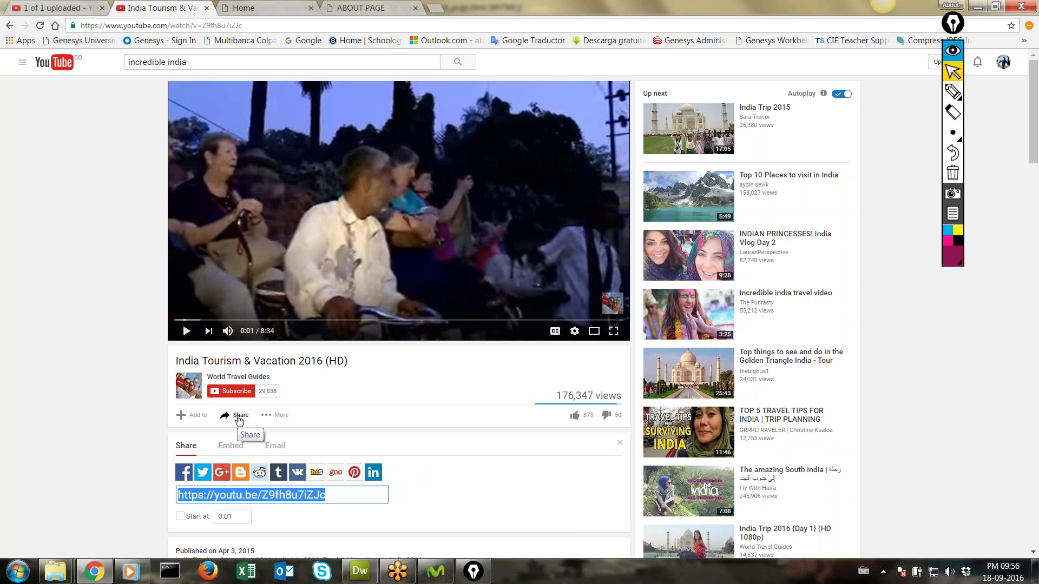
Switch to Dreamweaver and select the Desert image in the first cell of the four-column table
{"action": "left_click", "coordinate": [368, 566]}
{"action": "scroll", "coordinate": [310, 207], "scroll_direction": "up", "scroll_amount": 3}
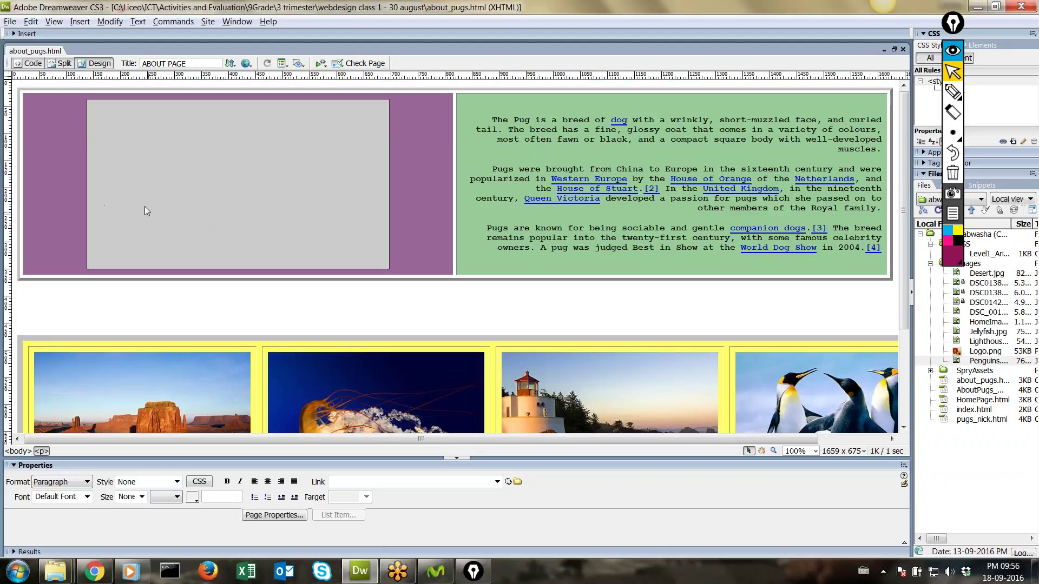
{"action": "scroll", "coordinate": [178, 186], "scroll_direction": "down", "scroll_amount": 3}
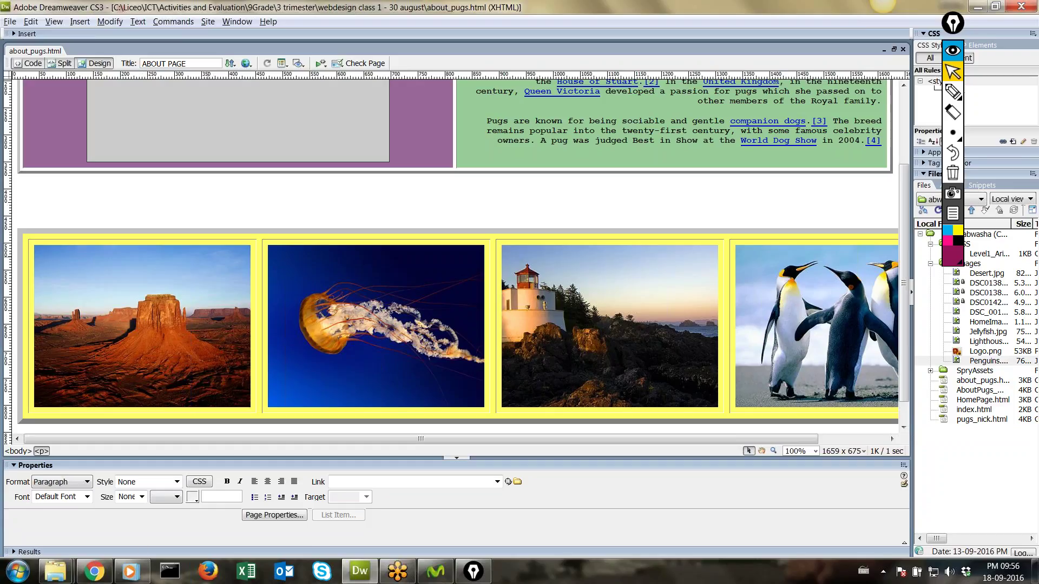
{"action": "left_click", "coordinate": [94, 570]}
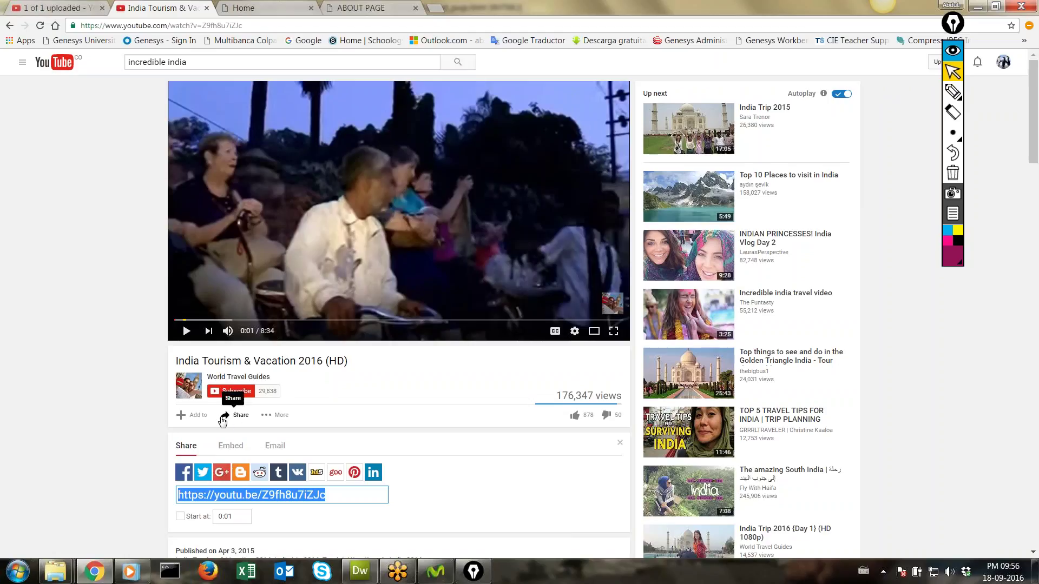
{"action": "left_click", "coordinate": [372, 577]}
{"action": "left_click", "coordinate": [147, 301]}
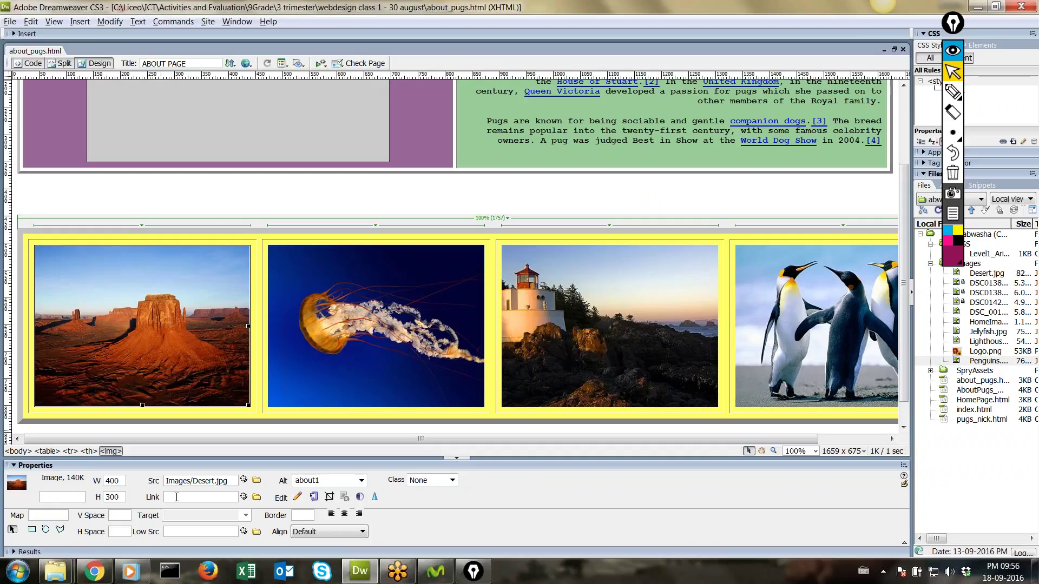
Mark the Desert image's Link and Target settings with the screen pen, and clear the drawing
{"action": "key", "text": "ctrl+shift+1"}
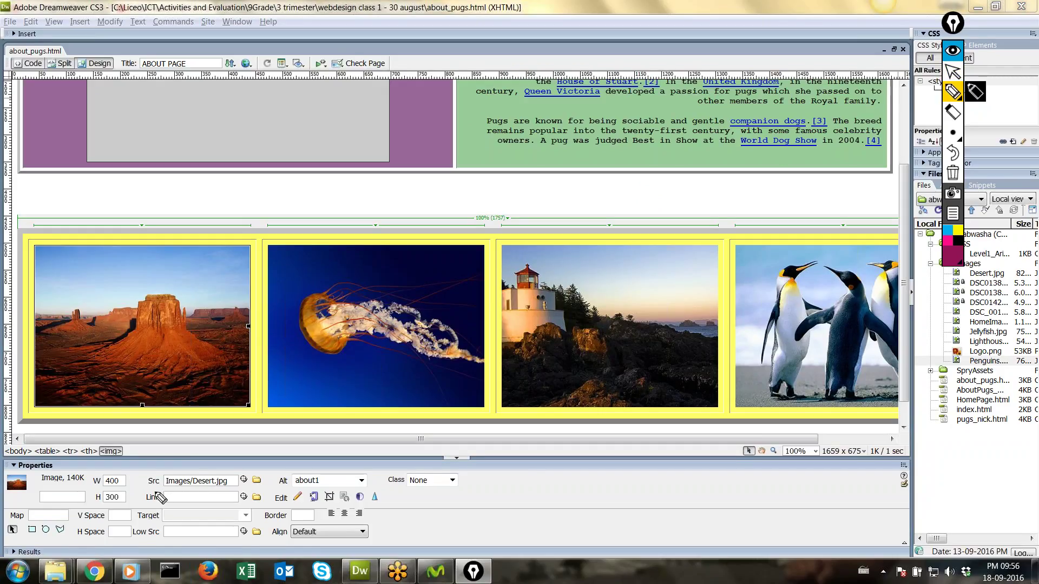
{"action": "mouse_move", "coordinate": [145, 489]}
{"action": "left_mouse_down"}
{"action": "mouse_move", "coordinate": [133, 500]}
{"action": "mouse_move", "coordinate": [155, 509]}
{"action": "mouse_move", "coordinate": [221, 510]}
{"action": "mouse_move", "coordinate": [251, 504]}
{"action": "mouse_move", "coordinate": [253, 494]}
{"action": "mouse_move", "coordinate": [147, 489]}
{"action": "left_mouse_up"}
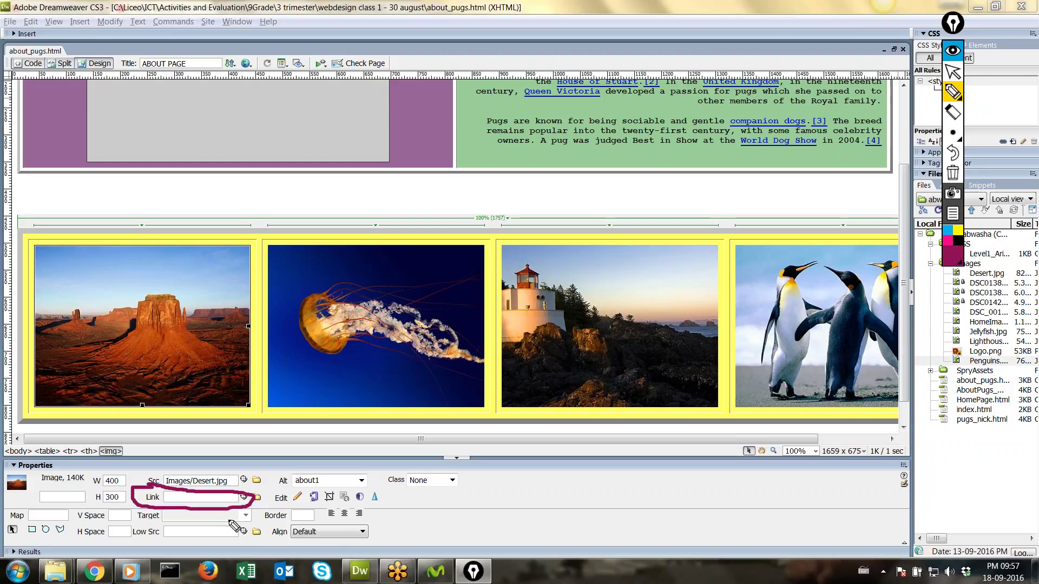
{"action": "left_click_drag", "start_coordinate": [139, 522], "coordinate": [159, 523]}
{"action": "left_click", "coordinate": [956, 178]}
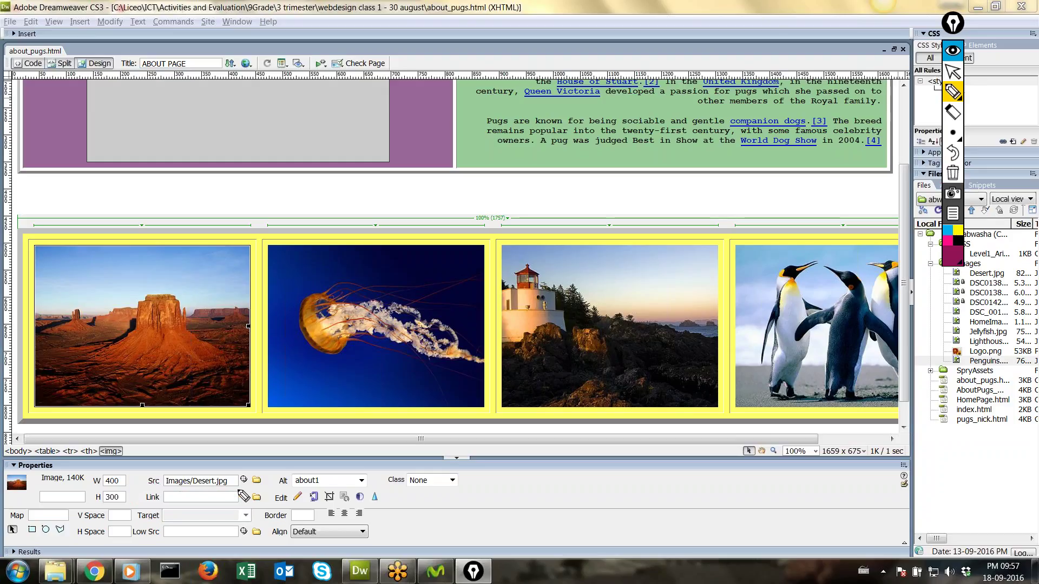
{"action": "left_click", "coordinate": [953, 72]}
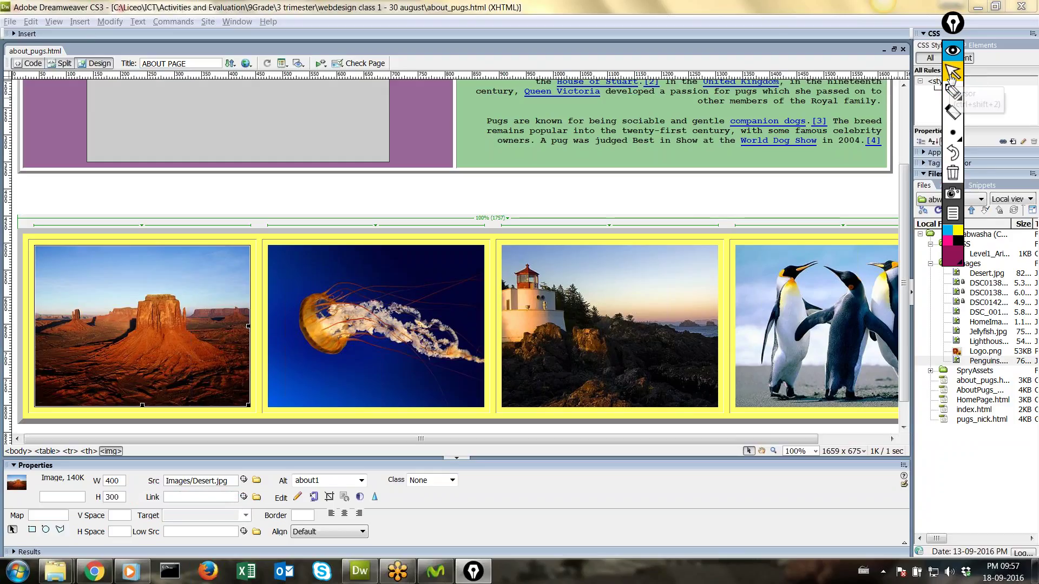
{"action": "left_click", "coordinate": [200, 495]}
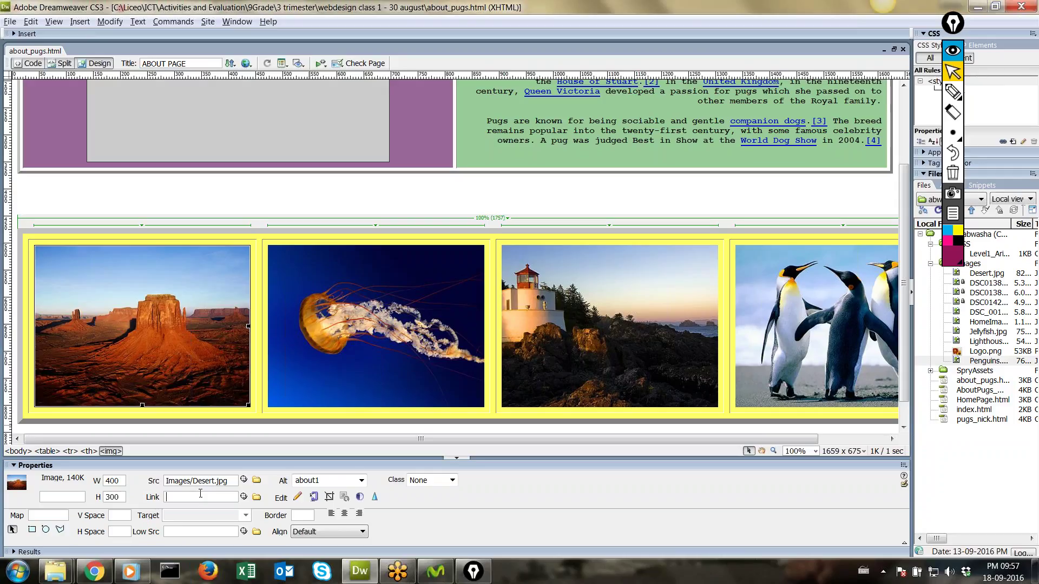
{"action": "key", "text": "ctrl+v"}
{"action": "left_click", "coordinate": [245, 515]}
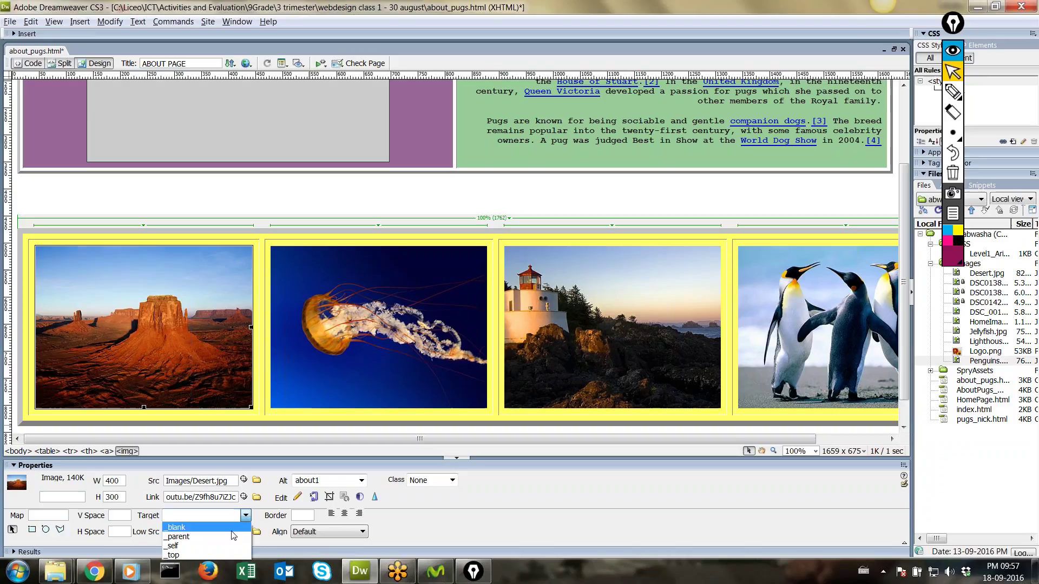
{"action": "left_click", "coordinate": [178, 526]}
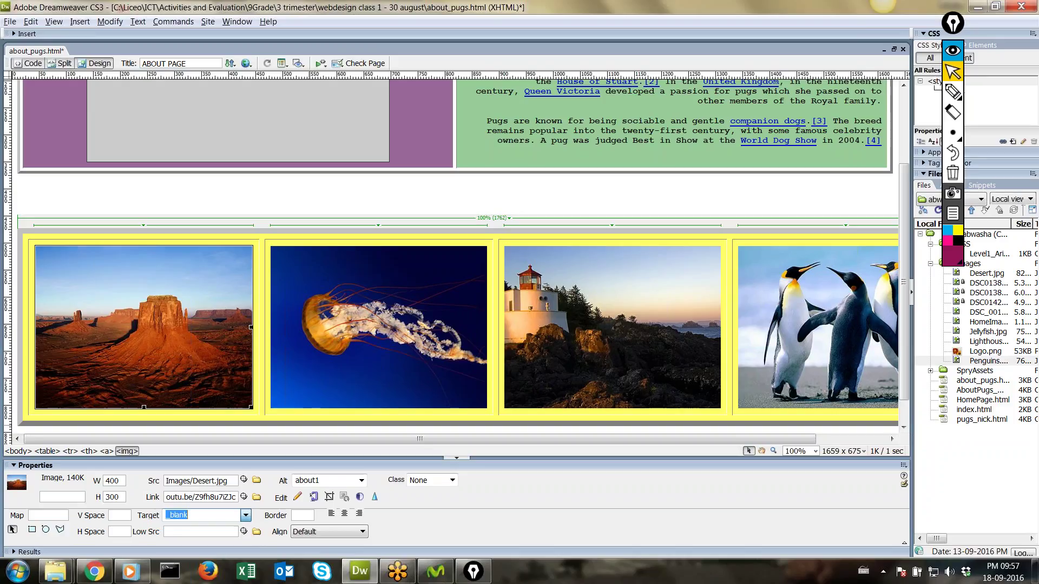
Select the Jellyfish image, switch to Chrome, and bring up the share link of YouTube's INDIAN PRINCESSES! India Vlog Day 2 video
{"action": "left_click", "coordinate": [325, 348]}
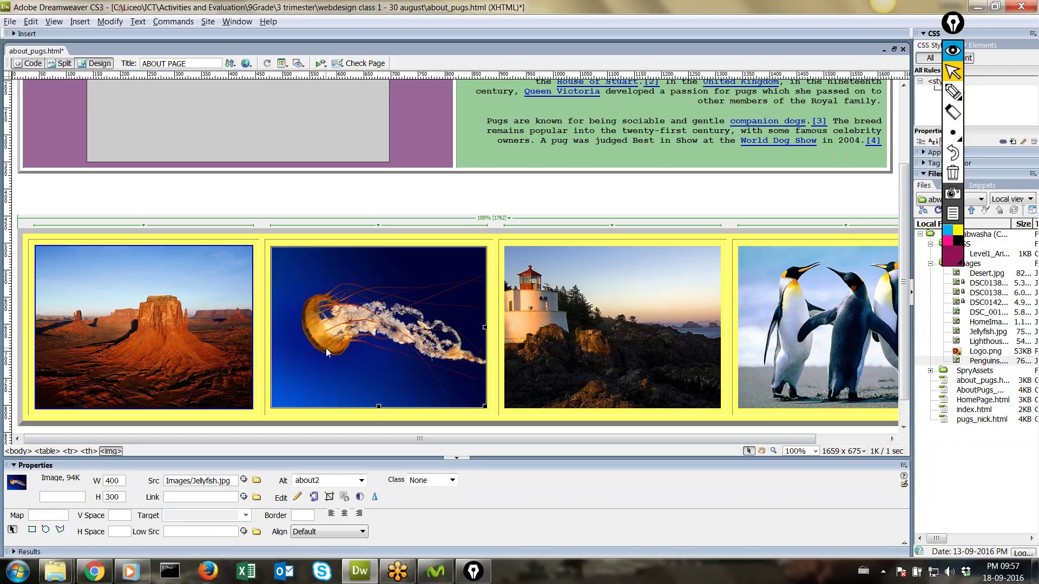
{"action": "left_click", "coordinate": [94, 570]}
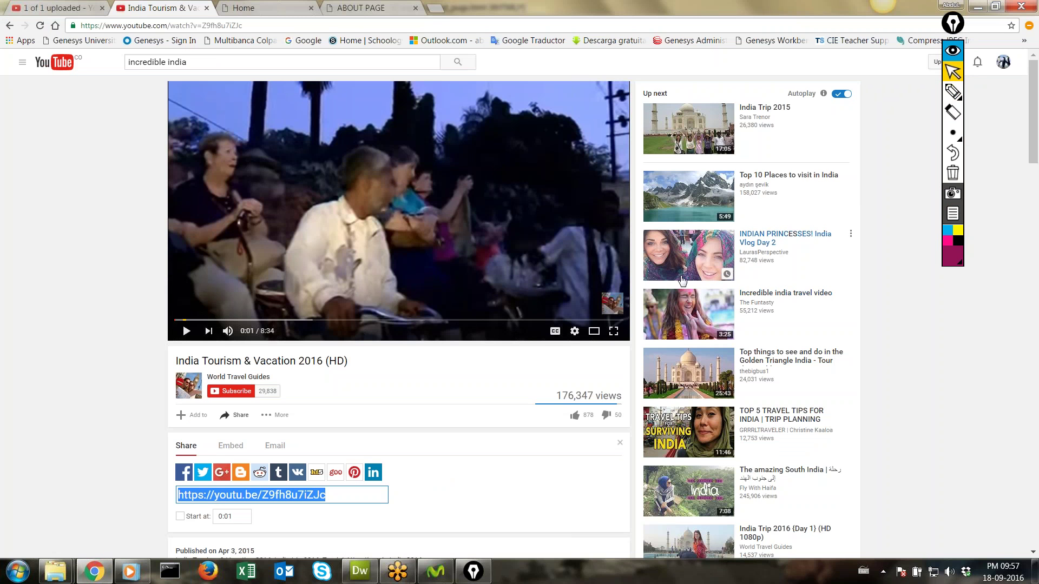
{"action": "left_click", "coordinate": [678, 256]}
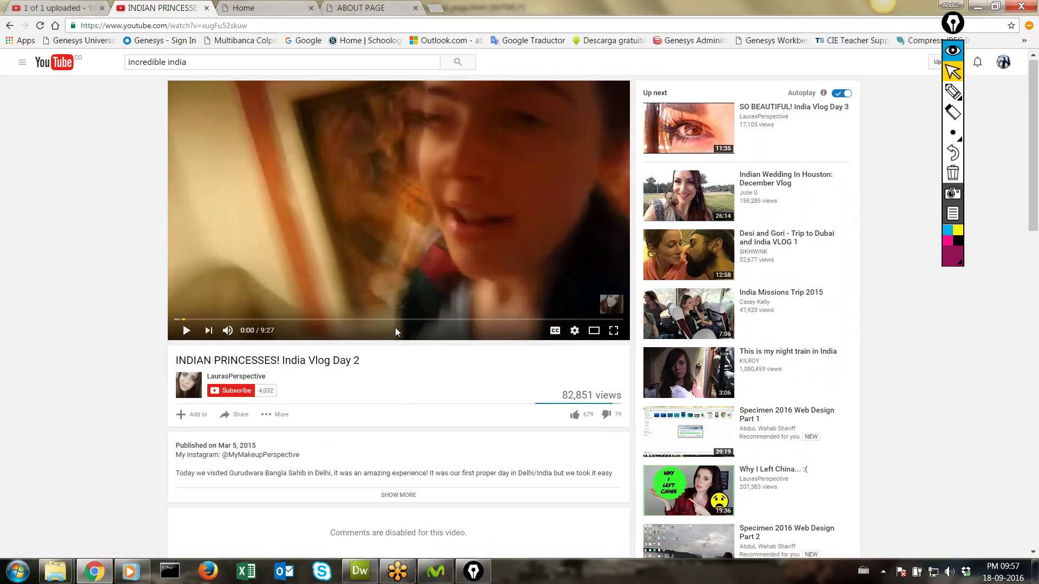
{"action": "scroll", "coordinate": [394, 328], "scroll_direction": "down", "scroll_amount": 3}
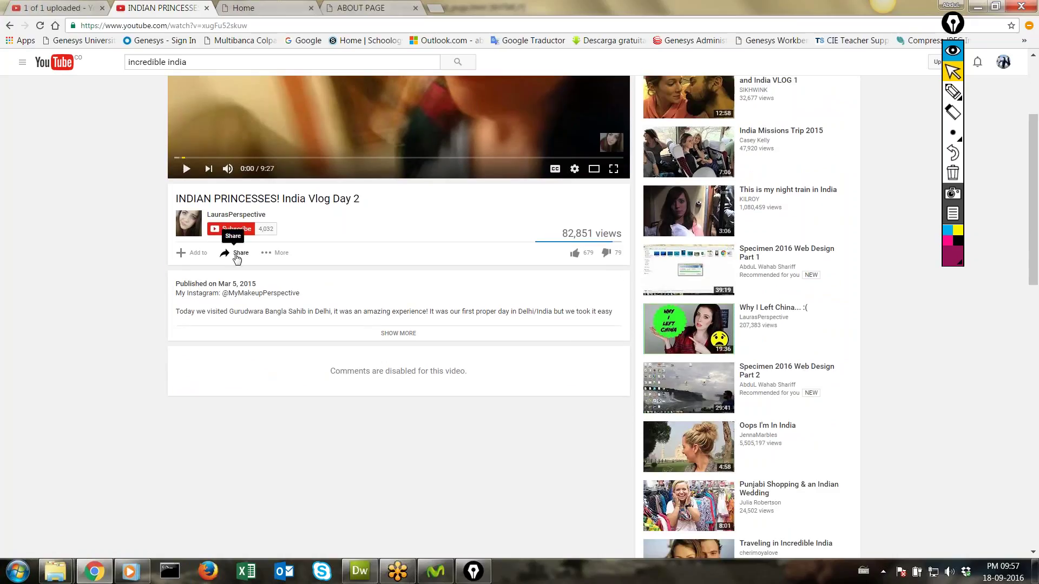
{"action": "left_click", "coordinate": [236, 252]}
{"action": "left_click", "coordinate": [265, 299]}
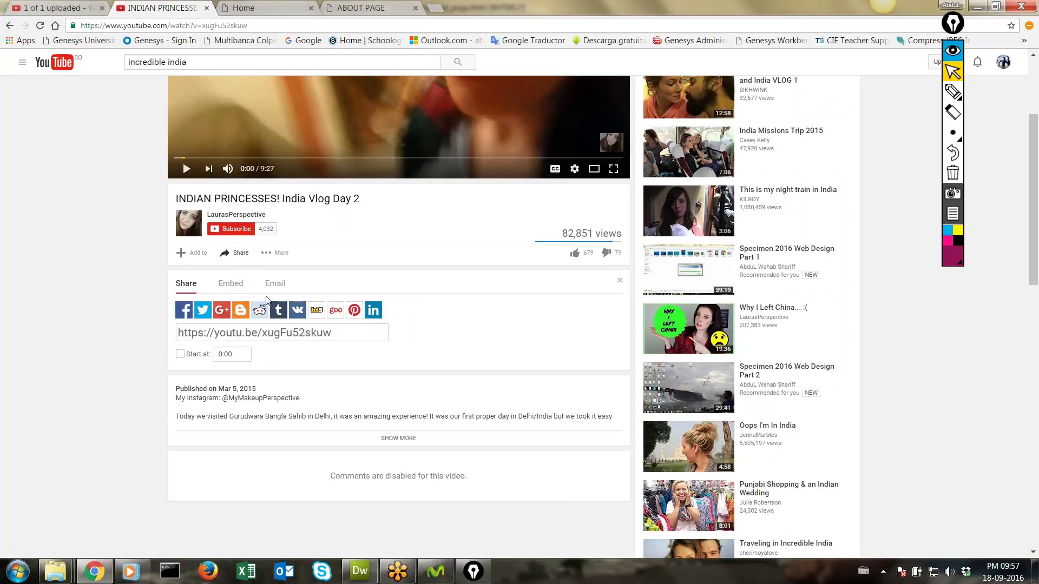
{"action": "left_click", "coordinate": [359, 570]}
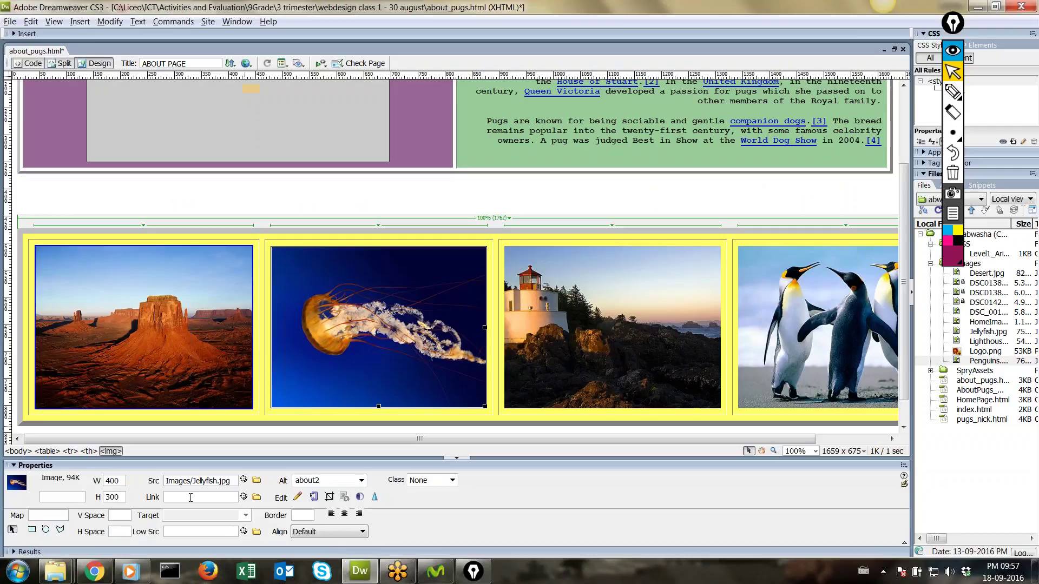
{"action": "key", "text": "ctrl+v"}
{"action": "left_click", "coordinate": [189, 516]}
{"action": "left_click", "coordinate": [245, 515]}
{"action": "left_click", "coordinate": [229, 528]}
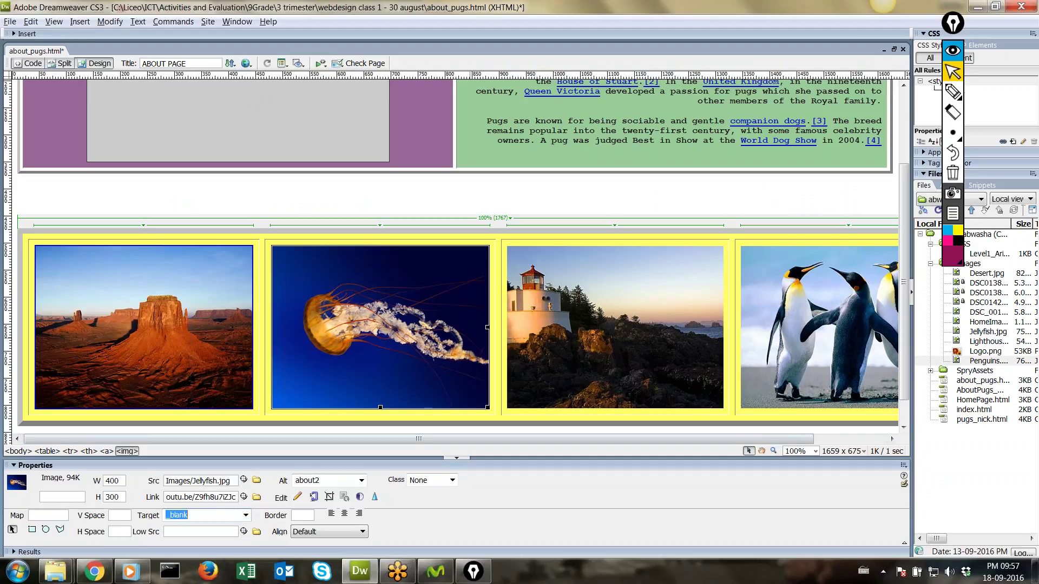
Select the Lighthouse image, switch to Chrome, and open the Epic India Trip '15 video from YouTube's suggested videos
{"action": "left_click", "coordinate": [548, 326]}
{"action": "key", "text": "alt+Tab"}
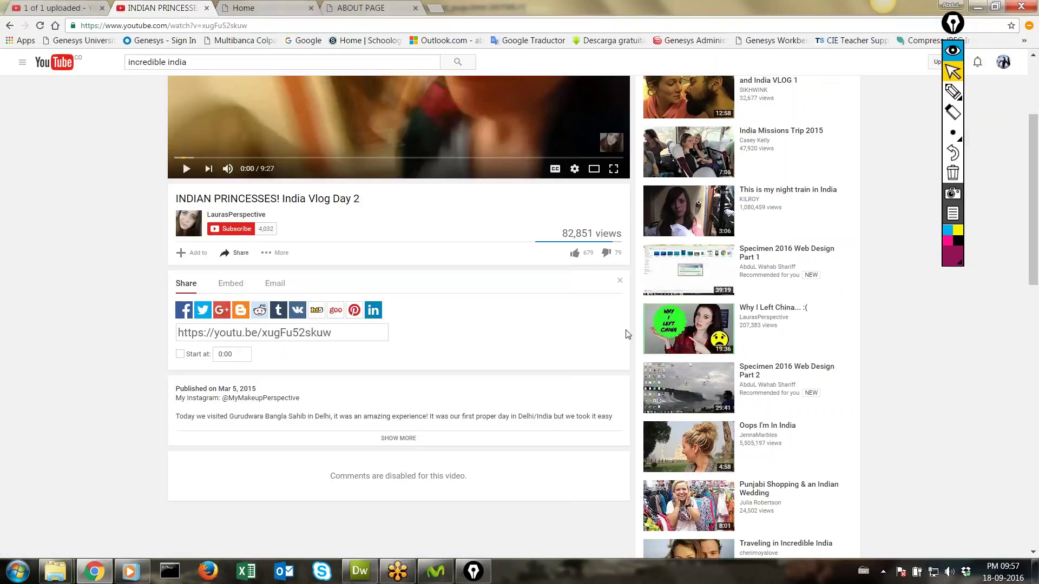
{"action": "scroll", "coordinate": [784, 379], "scroll_direction": "up", "scroll_amount": 3}
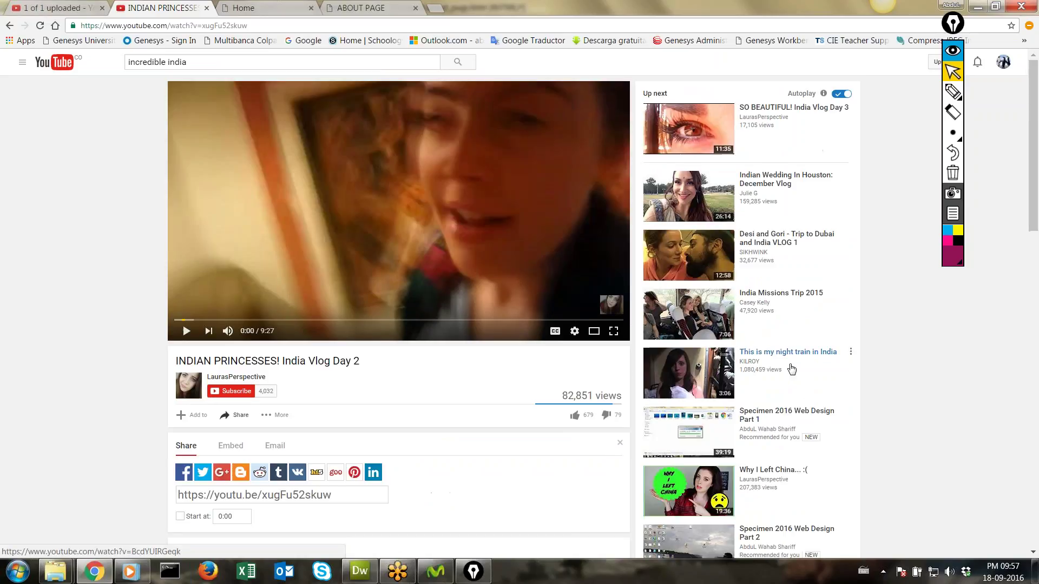
{"action": "scroll", "coordinate": [790, 368], "scroll_direction": "down", "scroll_amount": 6}
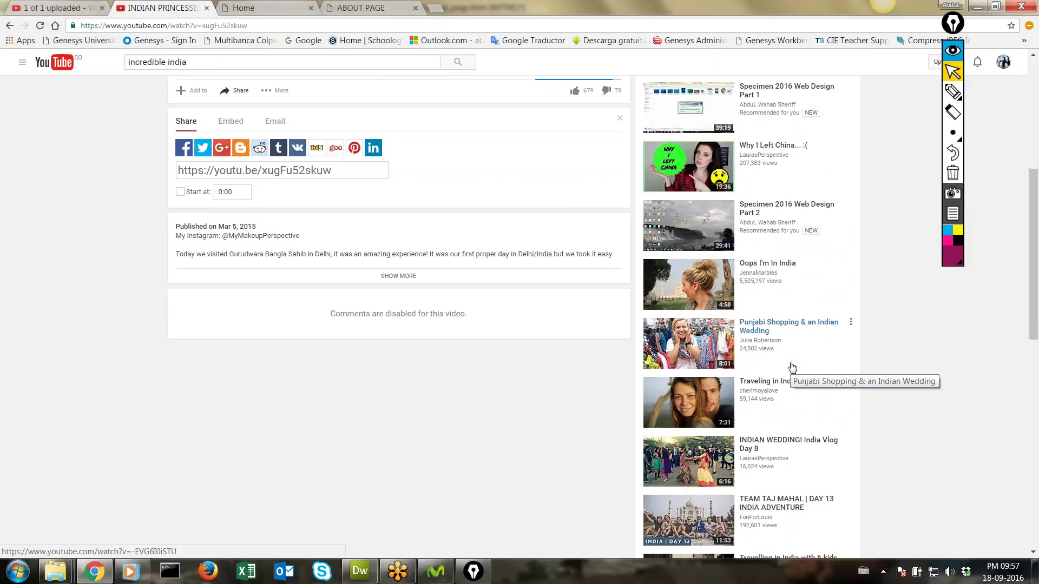
{"action": "scroll", "coordinate": [792, 368], "scroll_direction": "down", "scroll_amount": 5}
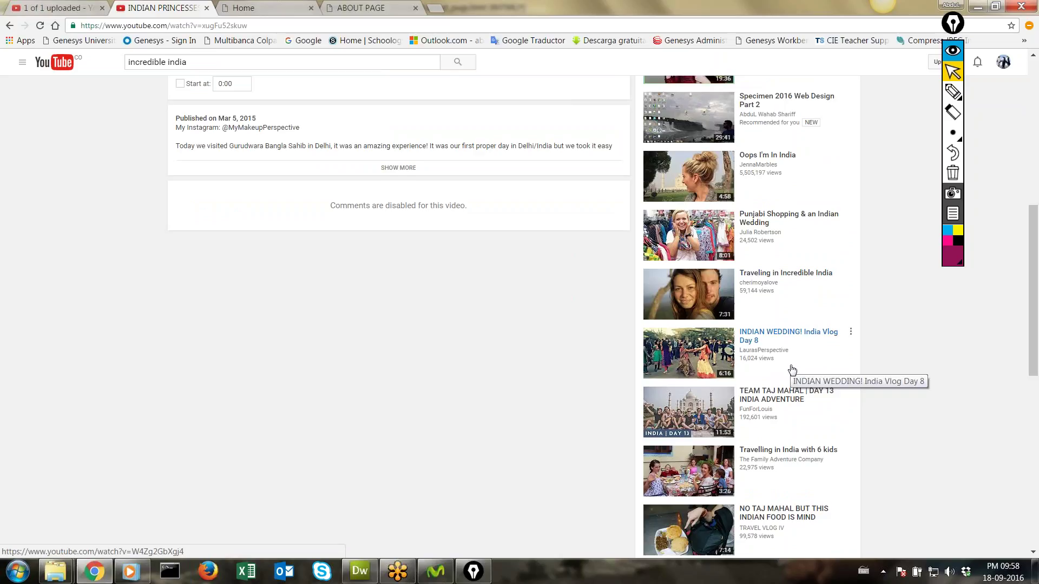
{"action": "scroll", "coordinate": [790, 372], "scroll_direction": "down", "scroll_amount": 1}
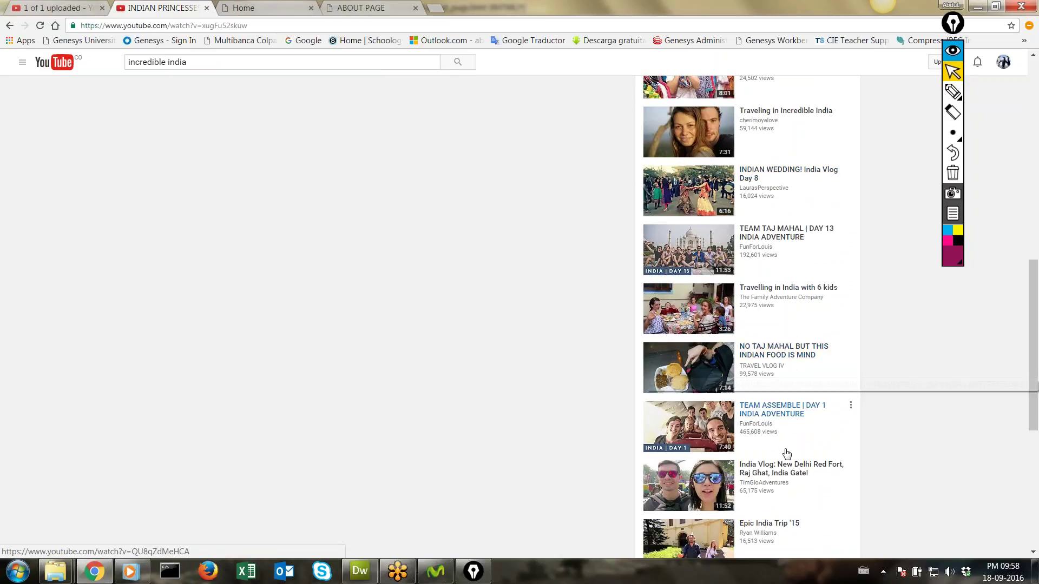
{"action": "scroll", "coordinate": [729, 422], "scroll_direction": "down", "scroll_amount": 1}
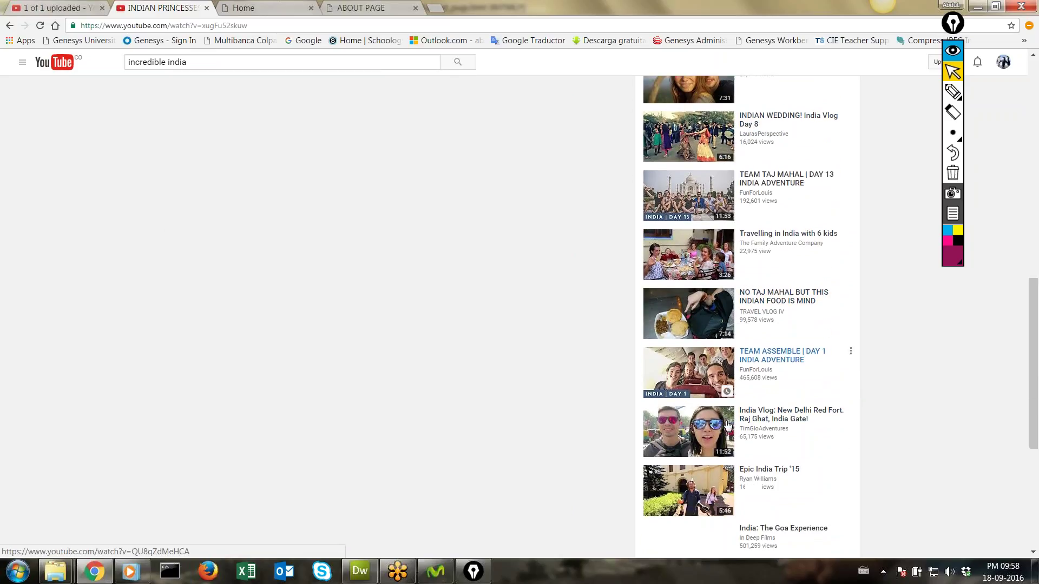
{"action": "left_click", "coordinate": [719, 433]}
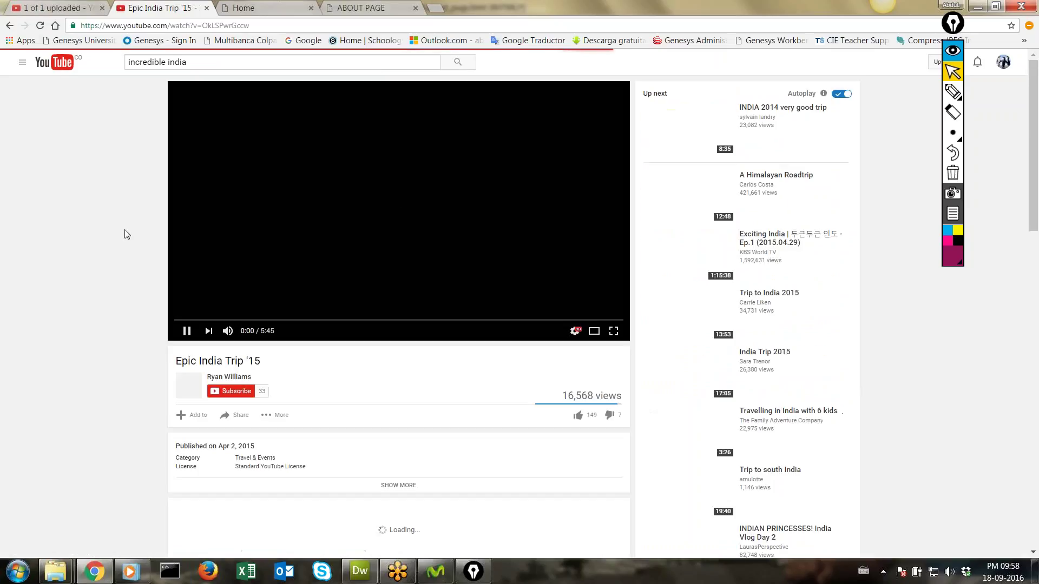
Pause the Epic India Trip '15 video and copy its share link
{"action": "left_click", "coordinate": [186, 331]}
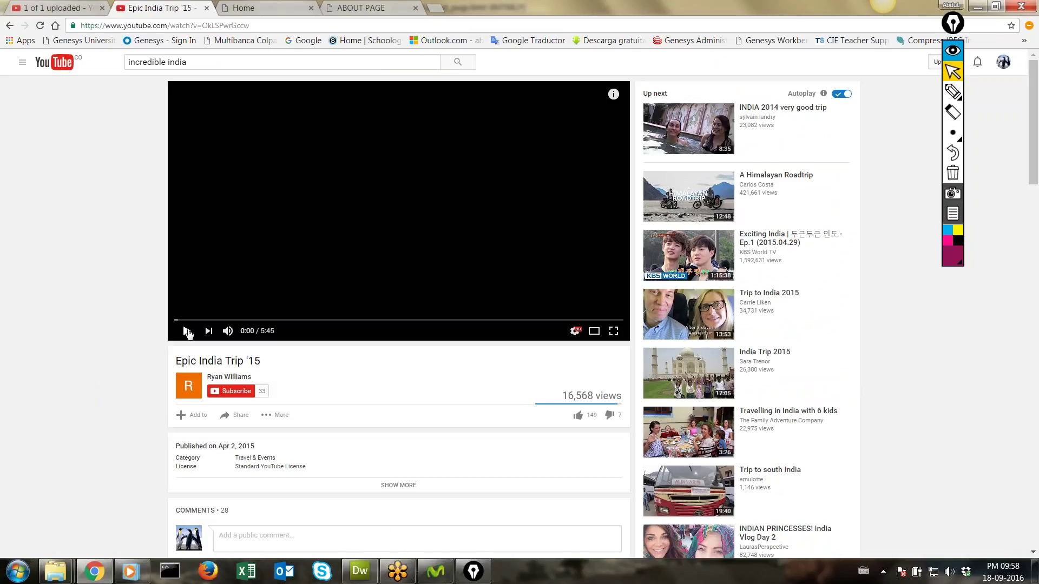
{"action": "left_click", "coordinate": [187, 331]}
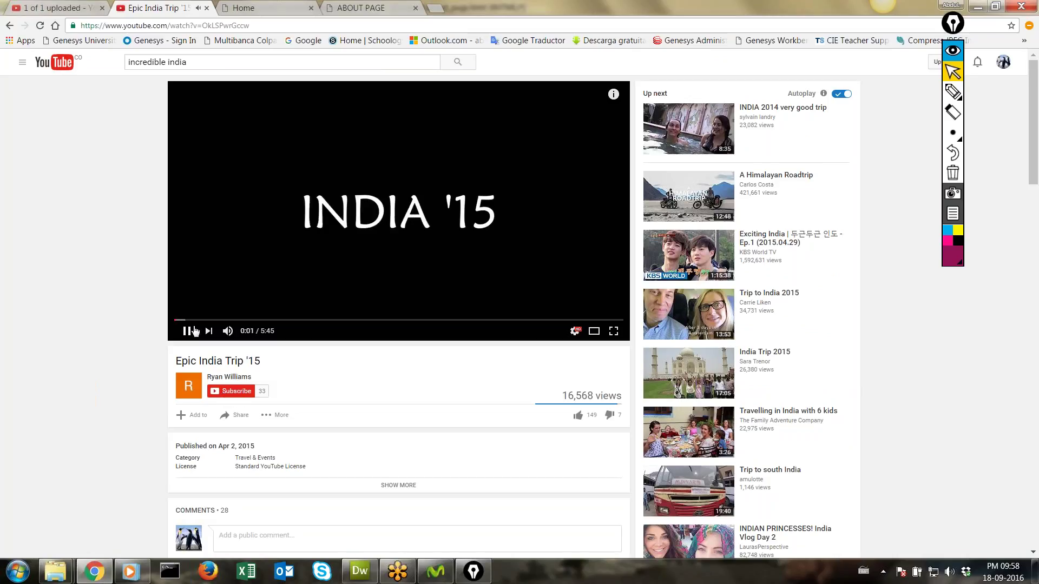
{"action": "left_click", "coordinate": [241, 416]}
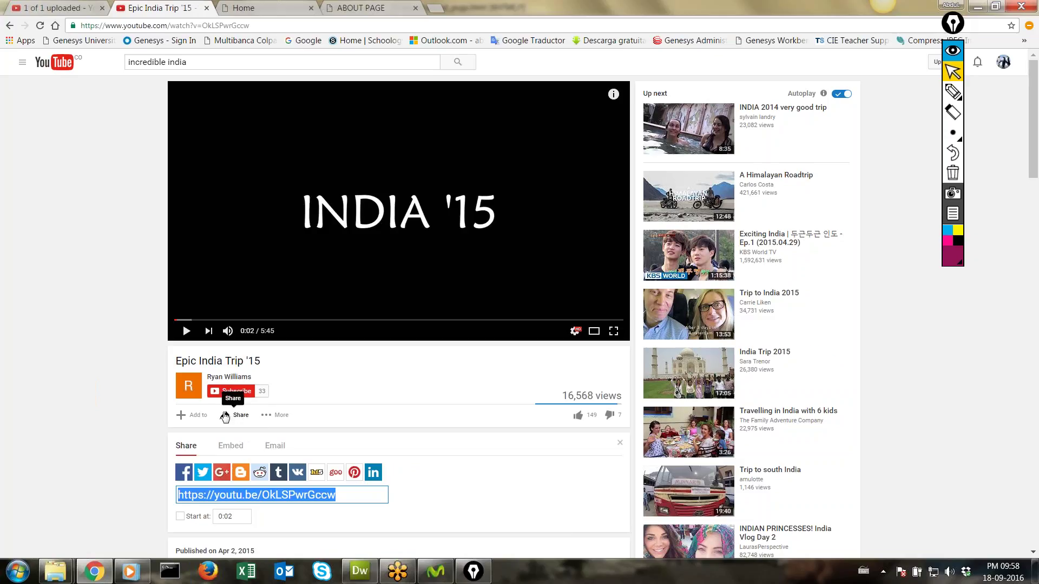
{"action": "key", "text": "alt+Tab"}
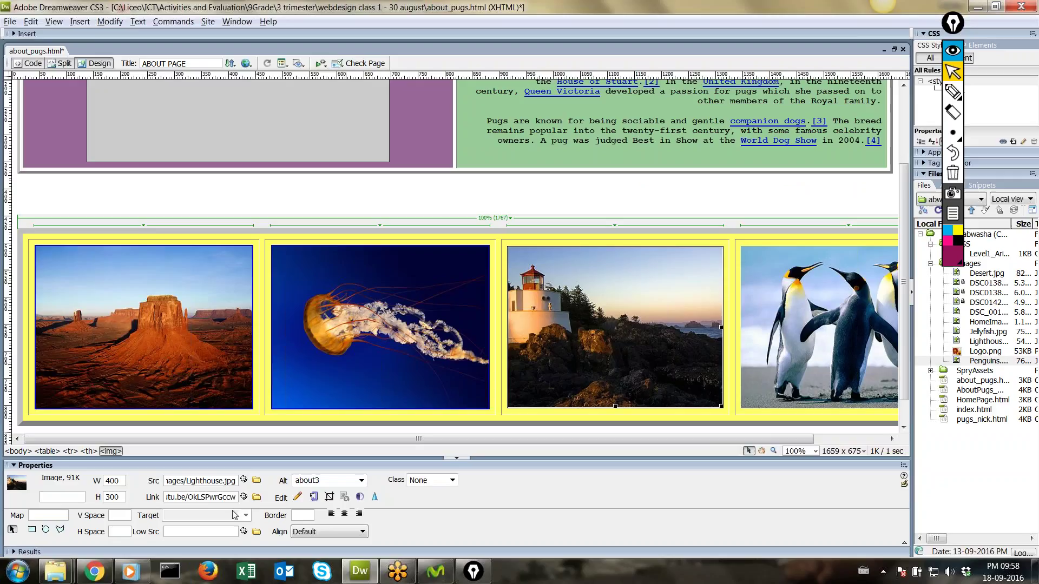
{"action": "left_click", "coordinate": [247, 519]}
{"action": "left_click", "coordinate": [245, 516]}
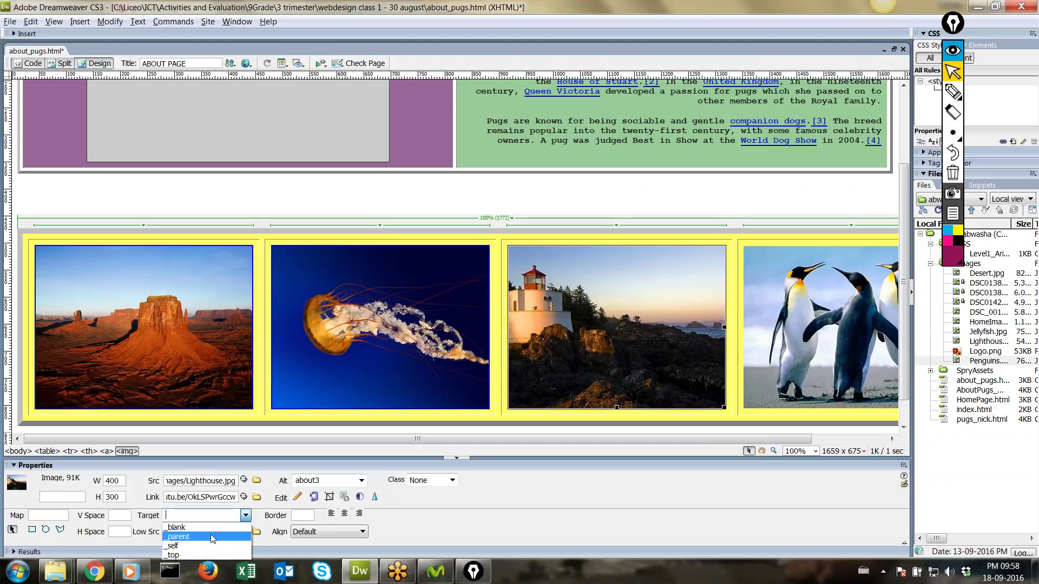
{"action": "left_click", "coordinate": [210, 530]}
Select the Penguins image, switch to Chrome, and copy the share link of YouTube's A Himalayan Roadtrip video with playback paused
{"action": "left_click", "coordinate": [794, 330]}
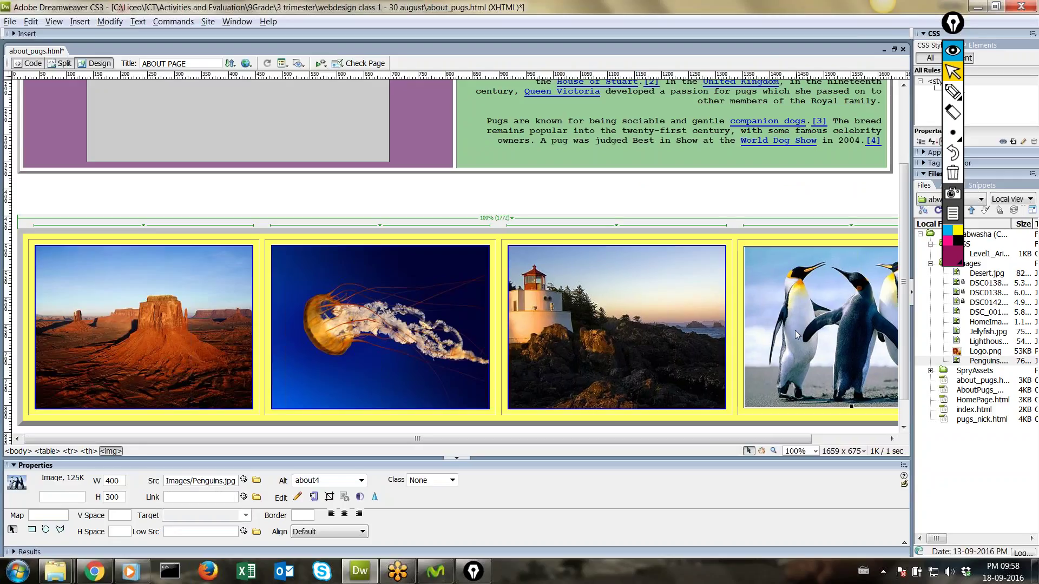
{"action": "left_click", "coordinate": [108, 573]}
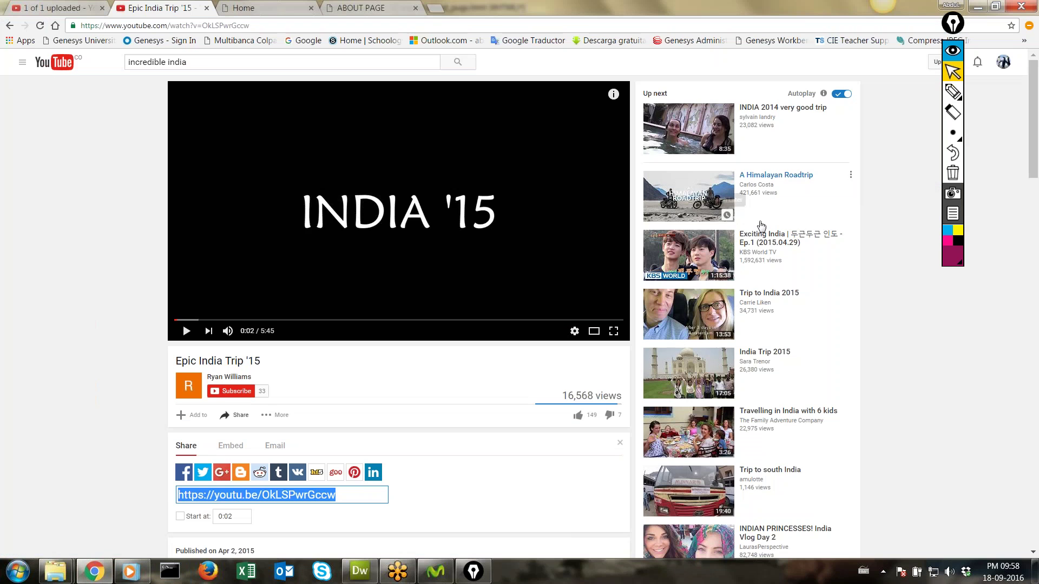
{"action": "left_click", "coordinate": [718, 186]}
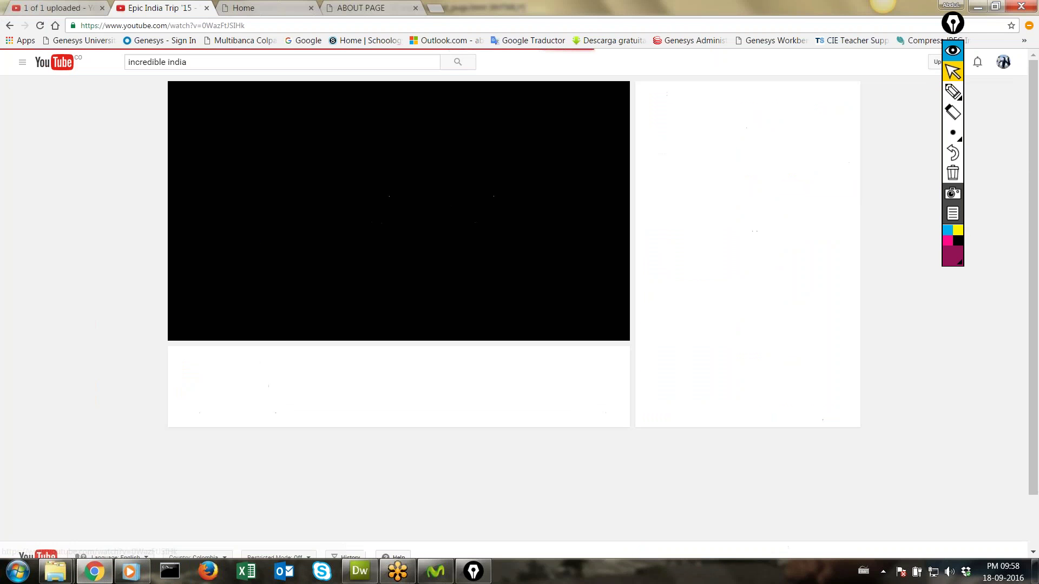
{"action": "left_click", "coordinate": [234, 415]}
{"action": "left_click", "coordinate": [186, 331]}
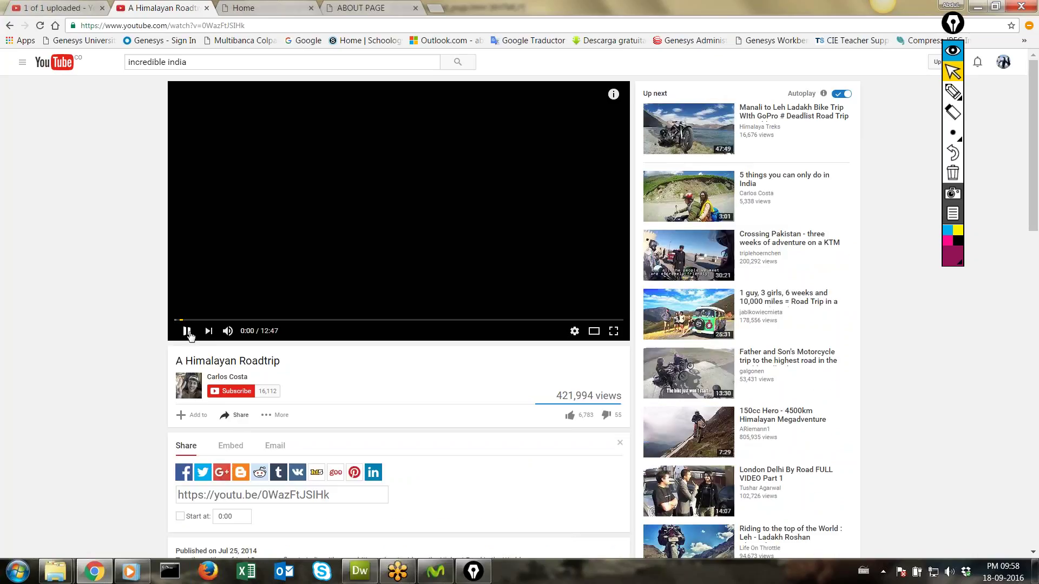
{"action": "left_click", "coordinate": [271, 492]}
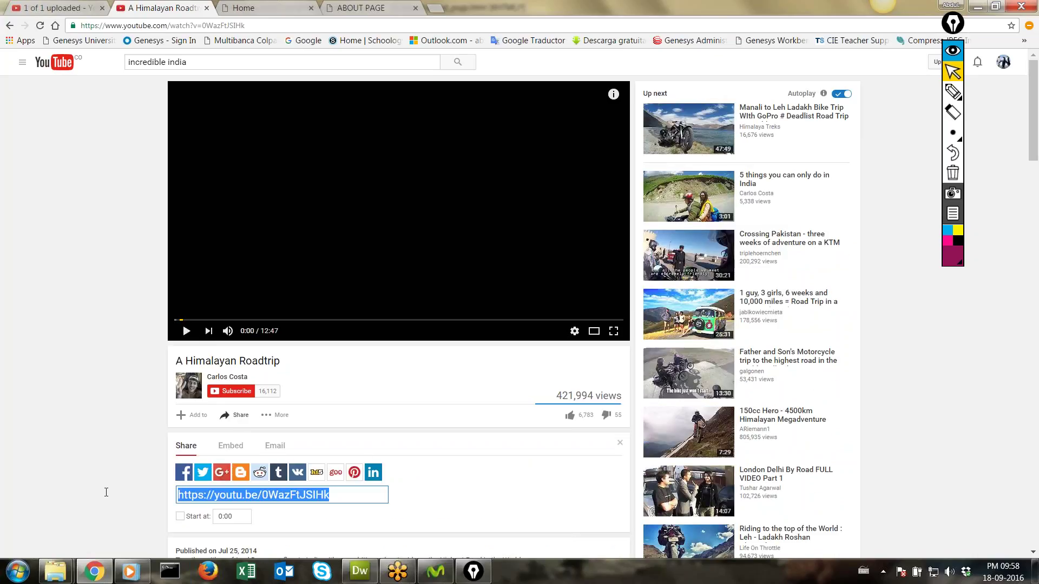
{"action": "key", "text": "alt+Tab"}
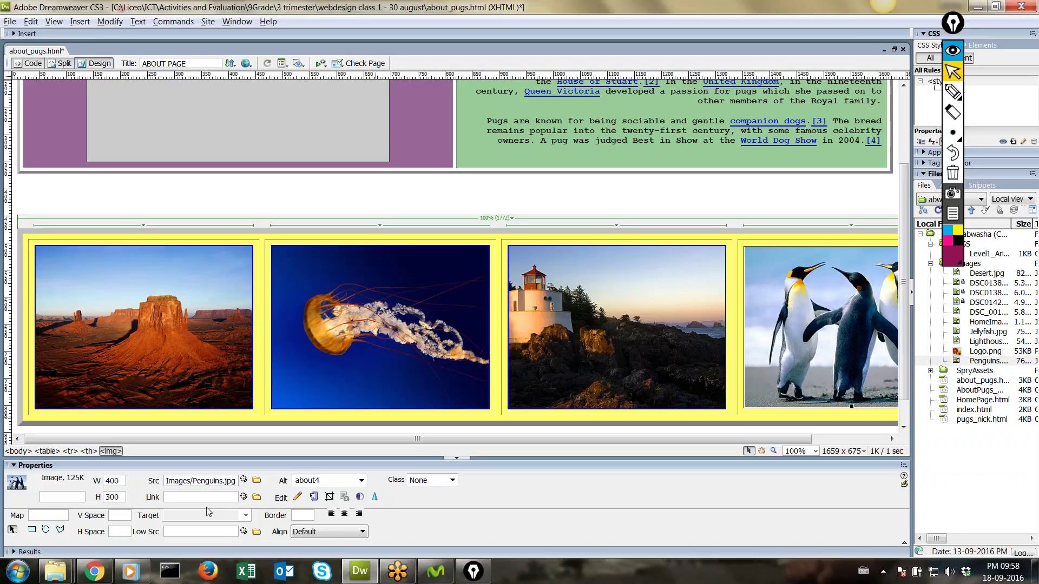
{"action": "type", "text": "https://youtu.be/0VjazFtJSIHk"}
{"action": "left_click", "coordinate": [245, 515]}
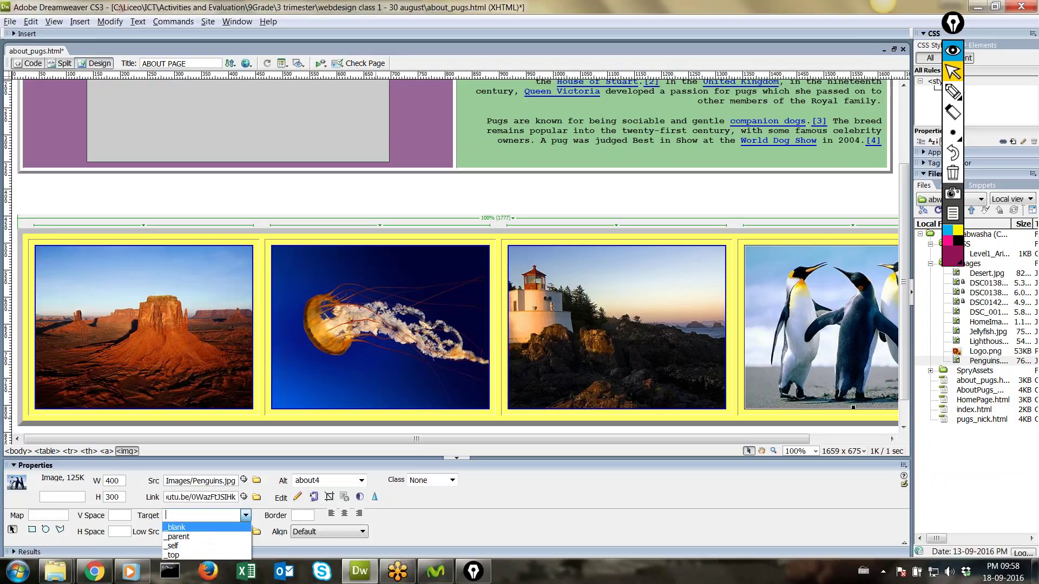
{"action": "left_click", "coordinate": [177, 527]}
{"action": "left_click", "coordinate": [527, 425]}
{"action": "key", "text": "ctrl+s"}
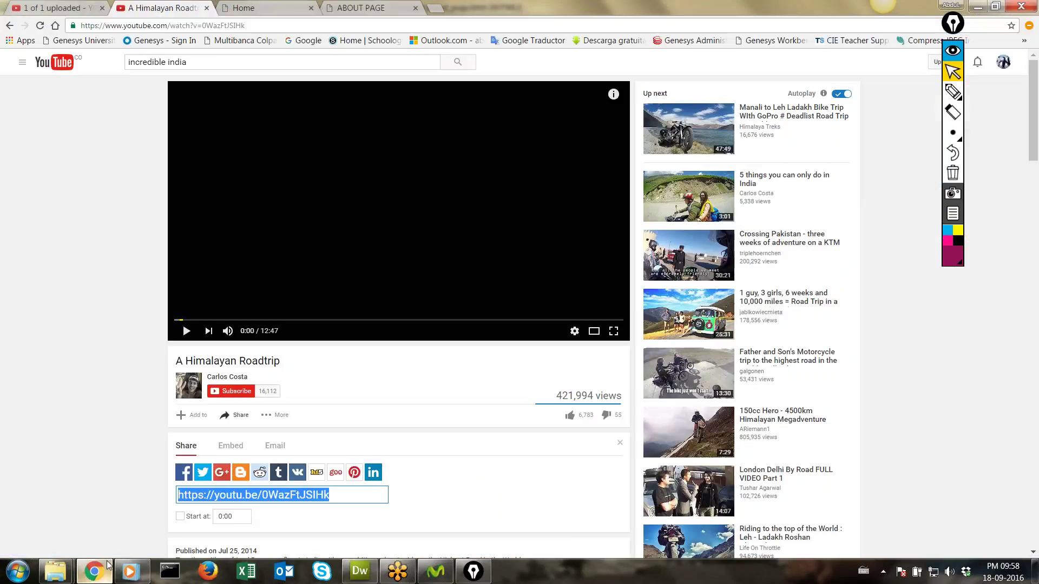
Switch to Chrome, close the A Himalayan Roadtrip video, and reload the ABOUT PAGE preview
{"action": "left_click", "coordinate": [95, 570]}
{"action": "left_click", "coordinate": [207, 8]}
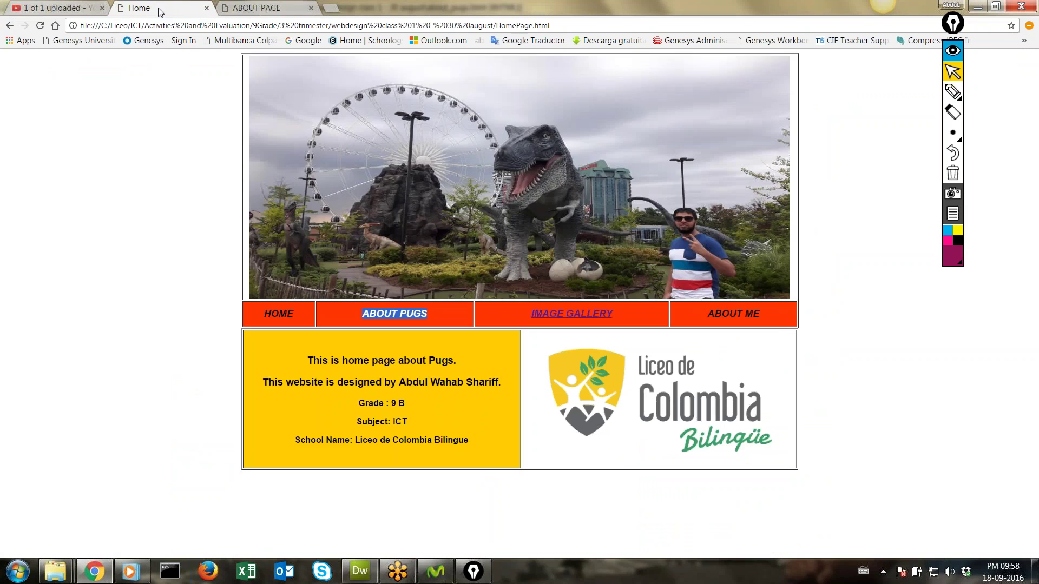
{"action": "left_click", "coordinate": [225, 8]}
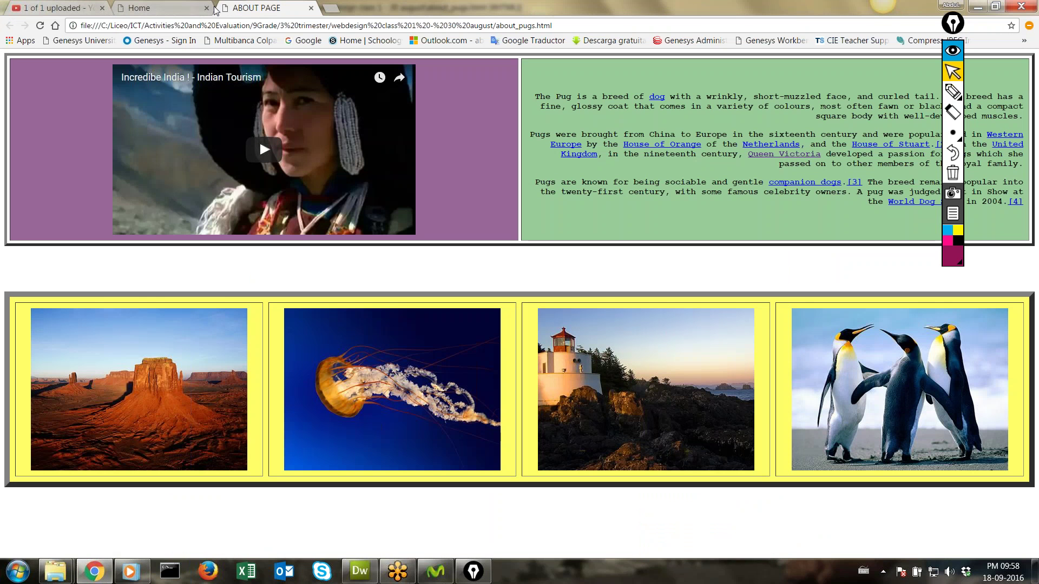
{"action": "left_click", "coordinate": [40, 26]}
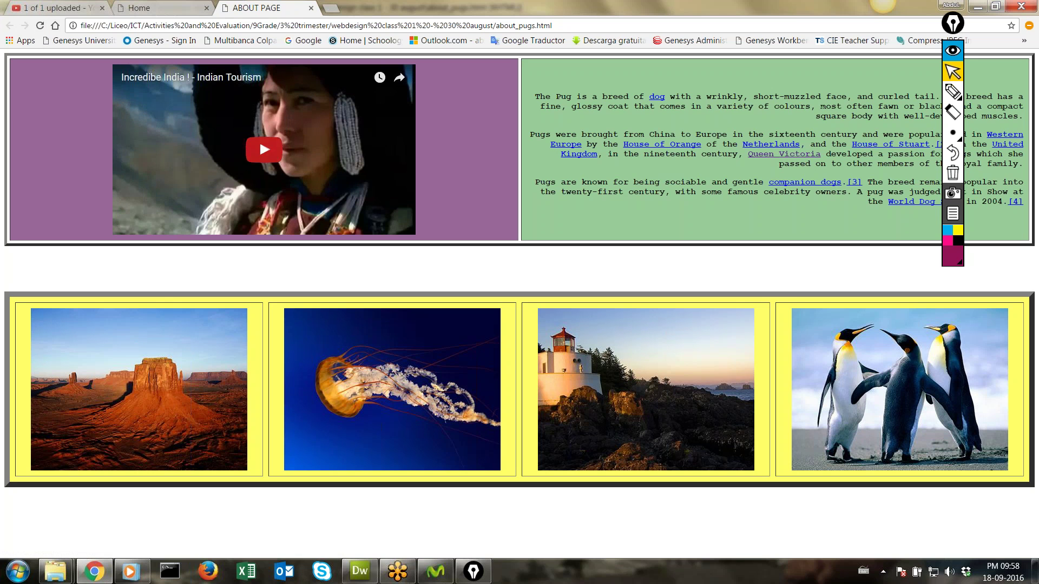
Test the Desert and Jellyfish image links on the ABOUT PAGE, and close the YouTube pages they open
{"action": "left_click", "coordinate": [95, 390]}
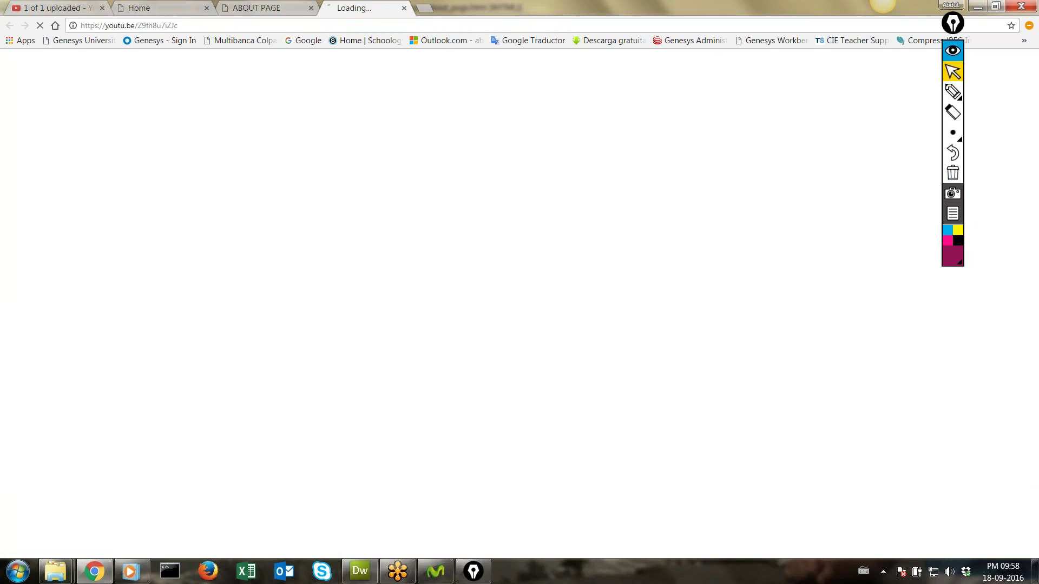
{"action": "left_click", "coordinate": [259, 6]}
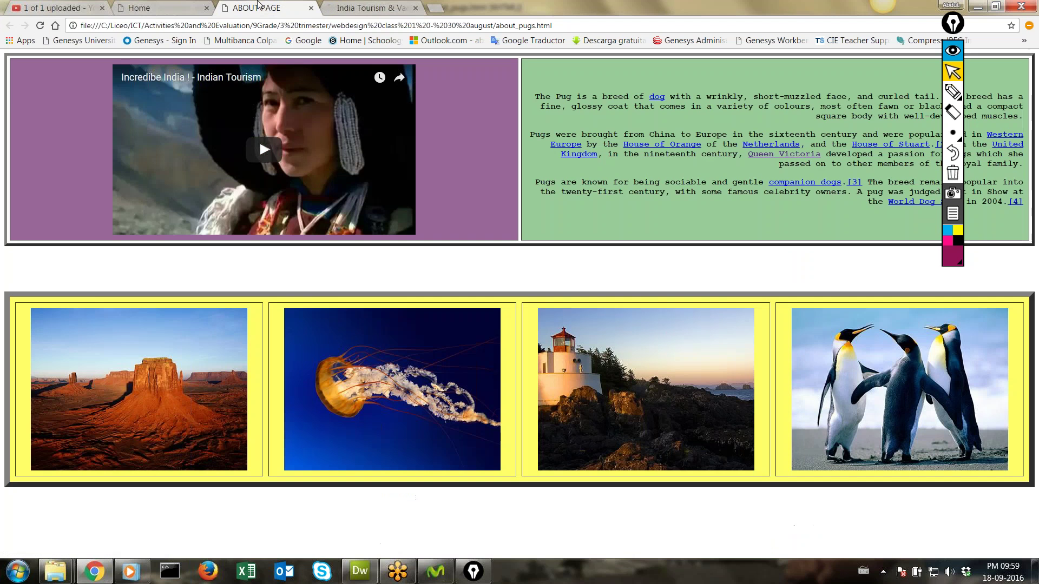
{"action": "left_click", "coordinate": [396, 436]}
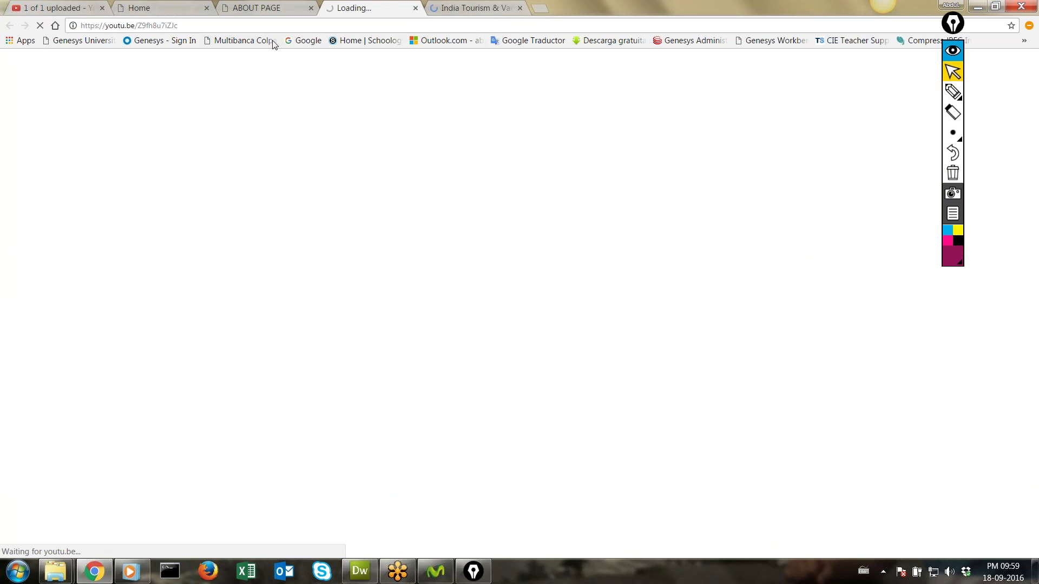
{"action": "left_click", "coordinate": [414, 8]}
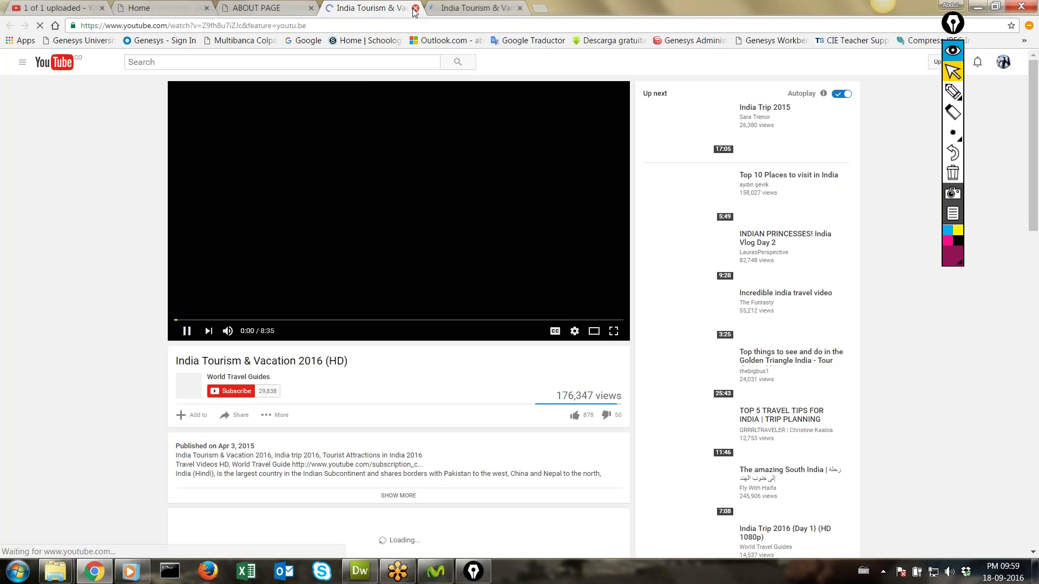
{"action": "left_click", "coordinate": [414, 8]}
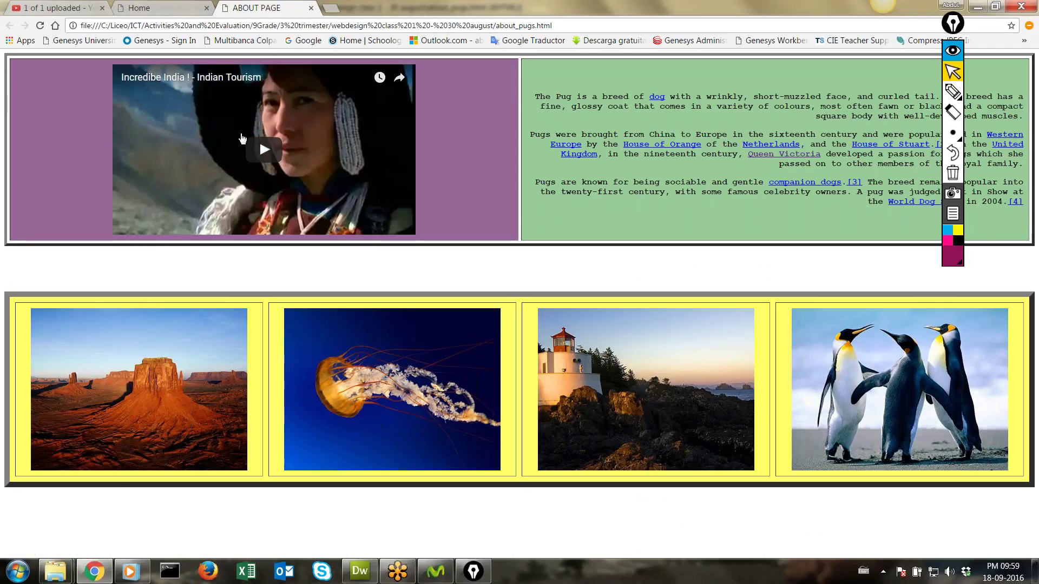
Switch to Dreamweaver and set the page's background color to #CCCC00 in the page properties
{"action": "mouse_move", "coordinate": [360, 570]}
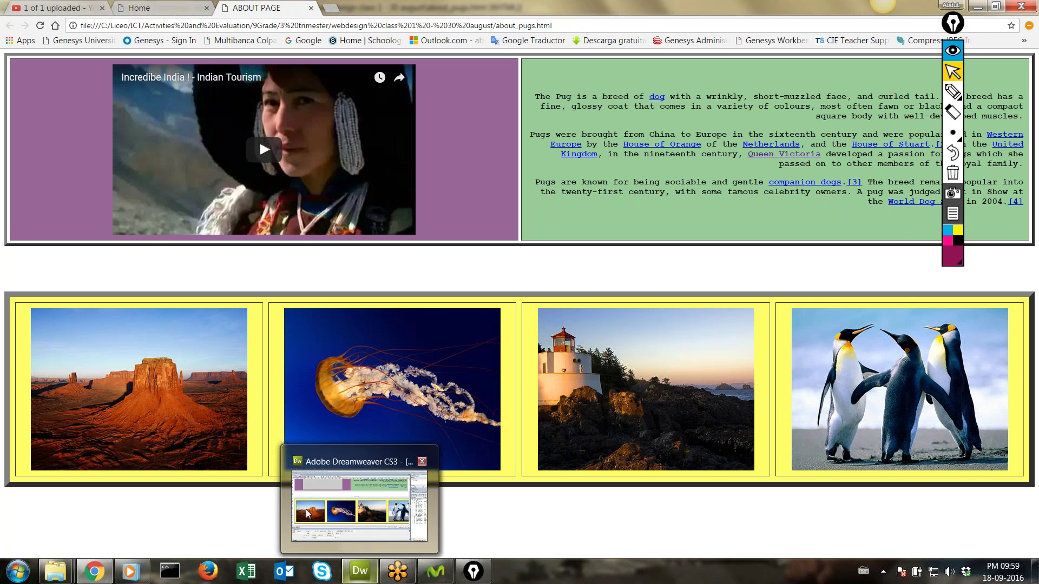
{"action": "left_click", "coordinate": [372, 569]}
{"action": "scroll", "coordinate": [186, 239], "scroll_direction": "up", "scroll_amount": 3}
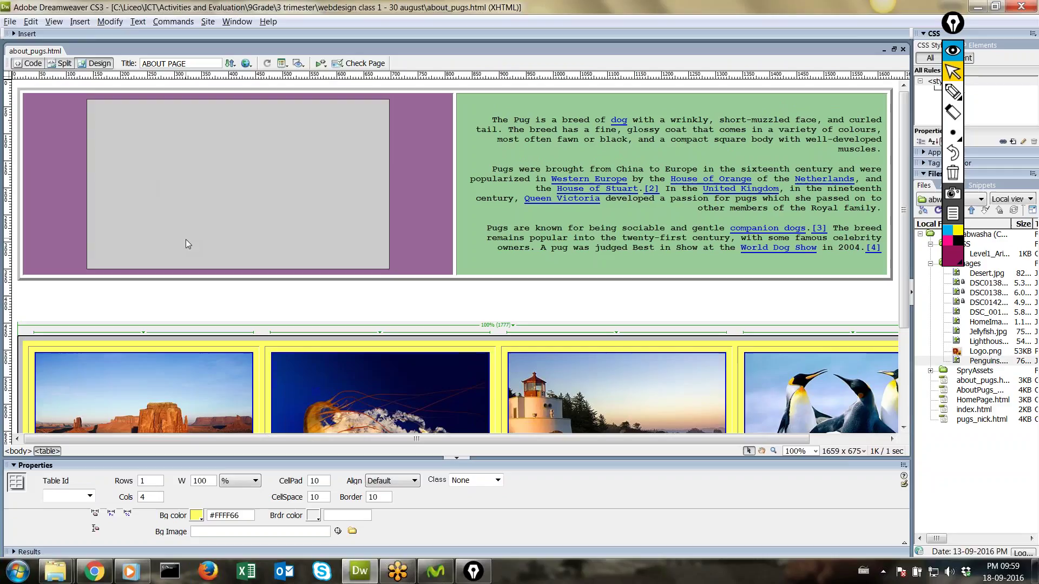
{"action": "left_click", "coordinate": [74, 305]}
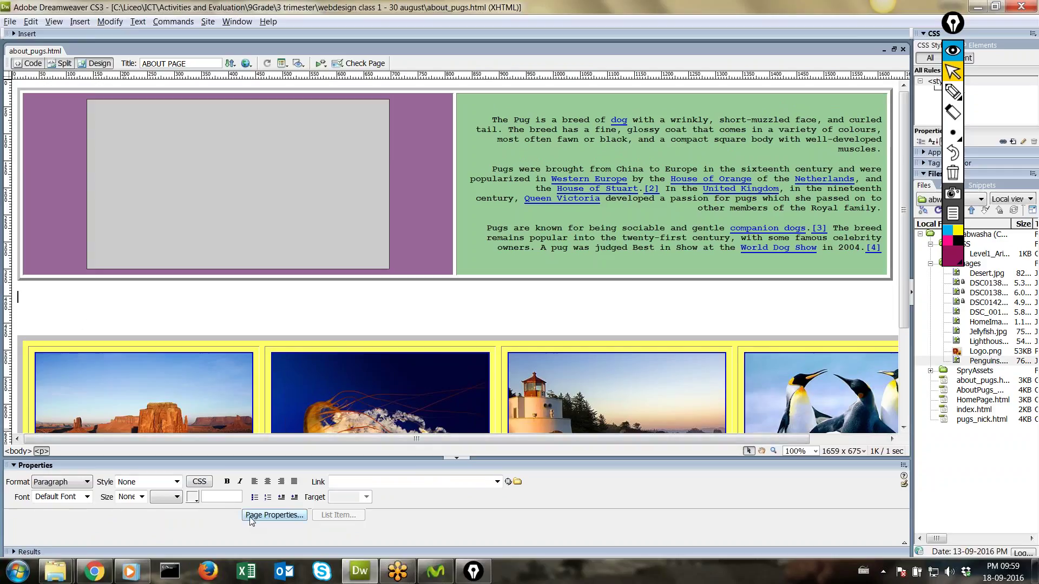
{"action": "left_click", "coordinate": [274, 515]}
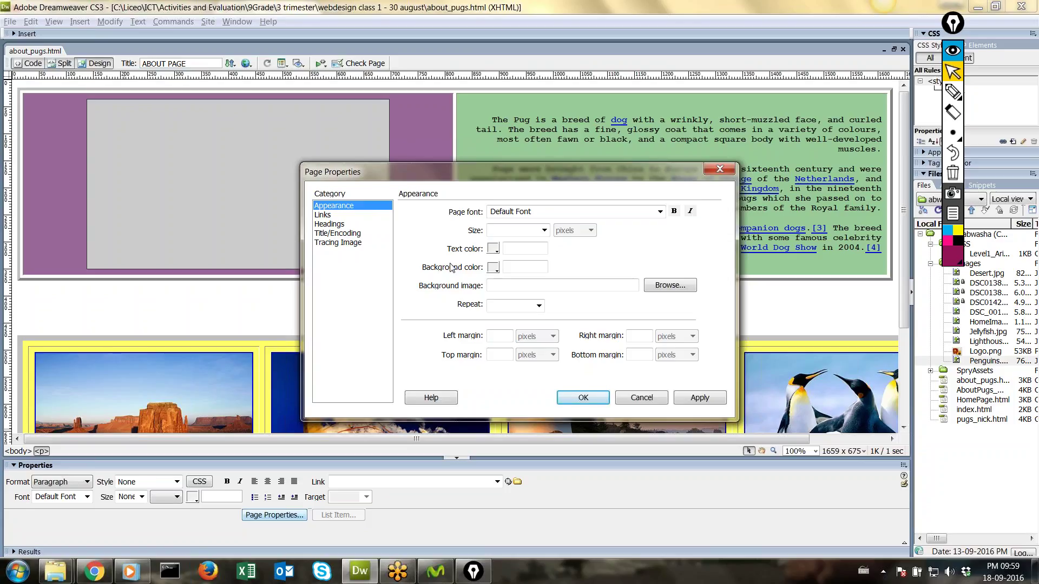
{"action": "left_click", "coordinate": [493, 269]}
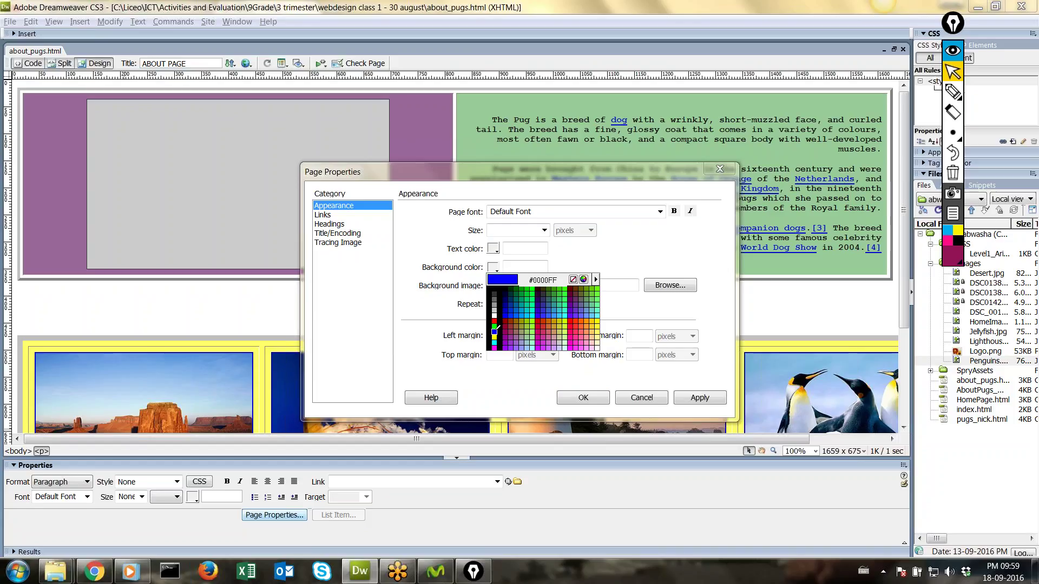
{"action": "left_click", "coordinate": [561, 321]}
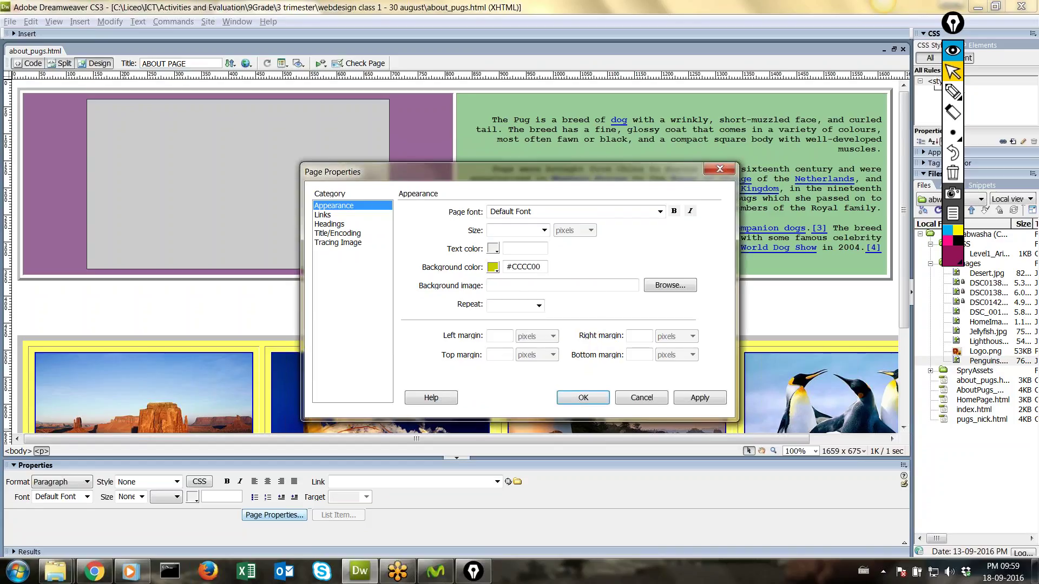
{"action": "left_click", "coordinate": [713, 399]}
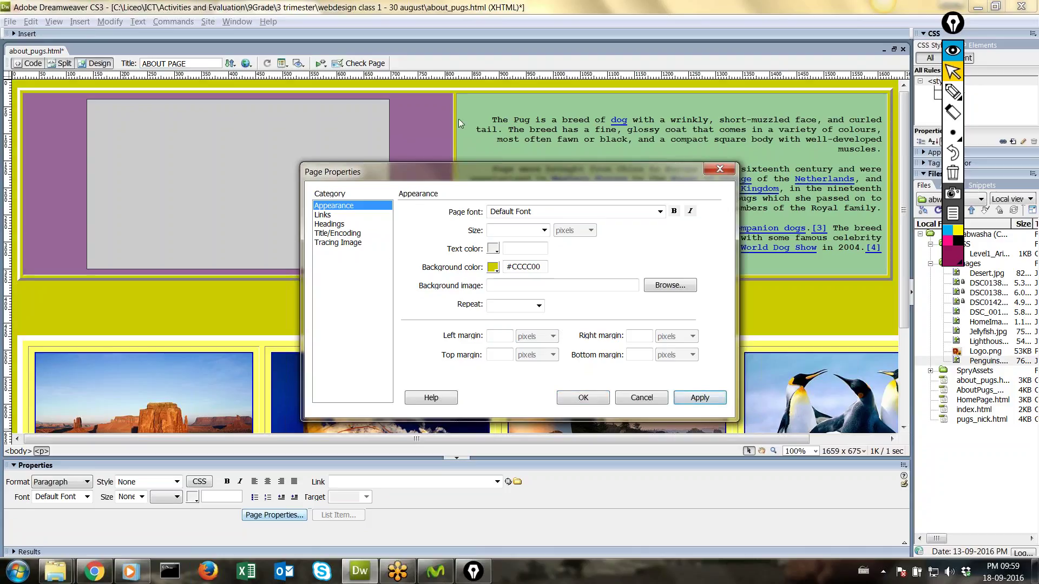
{"action": "left_click", "coordinate": [574, 401]}
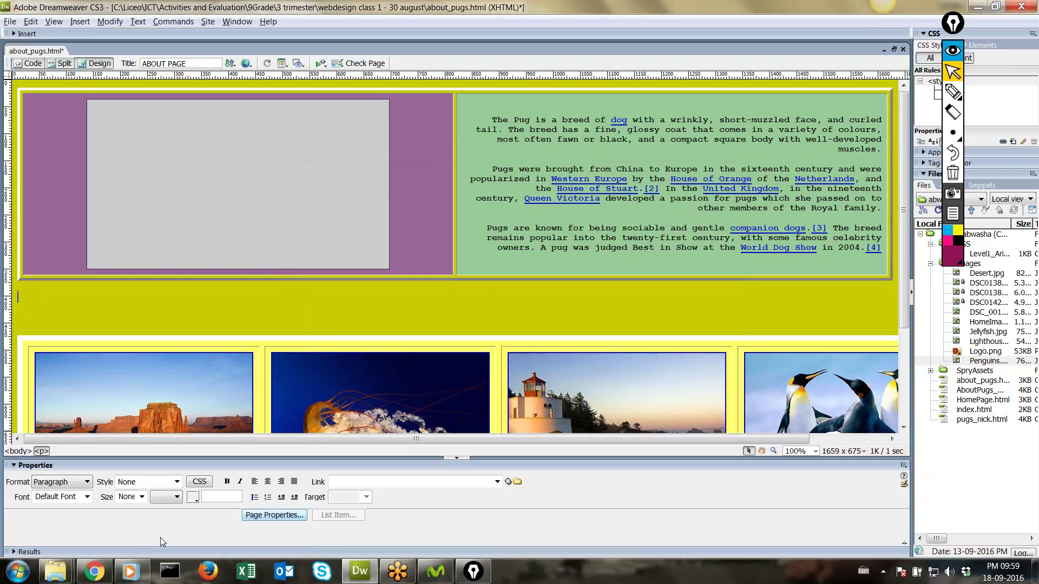
Save the page, switch to Chrome, and reload the ABOUT PAGE preview
{"action": "key", "text": "ctrl+s"}
{"action": "left_click", "coordinate": [94, 571]}
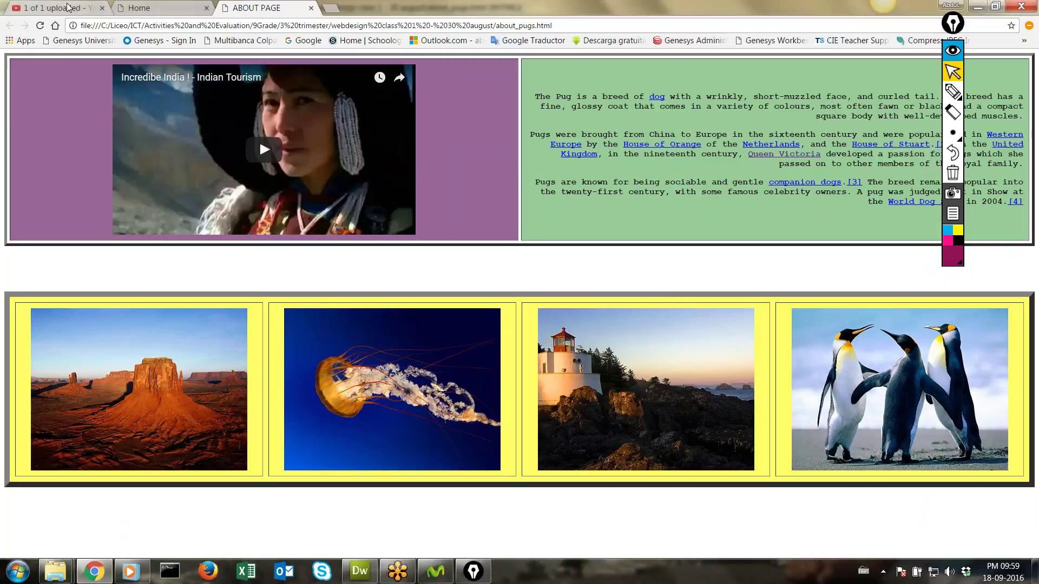
{"action": "left_click", "coordinate": [40, 25]}
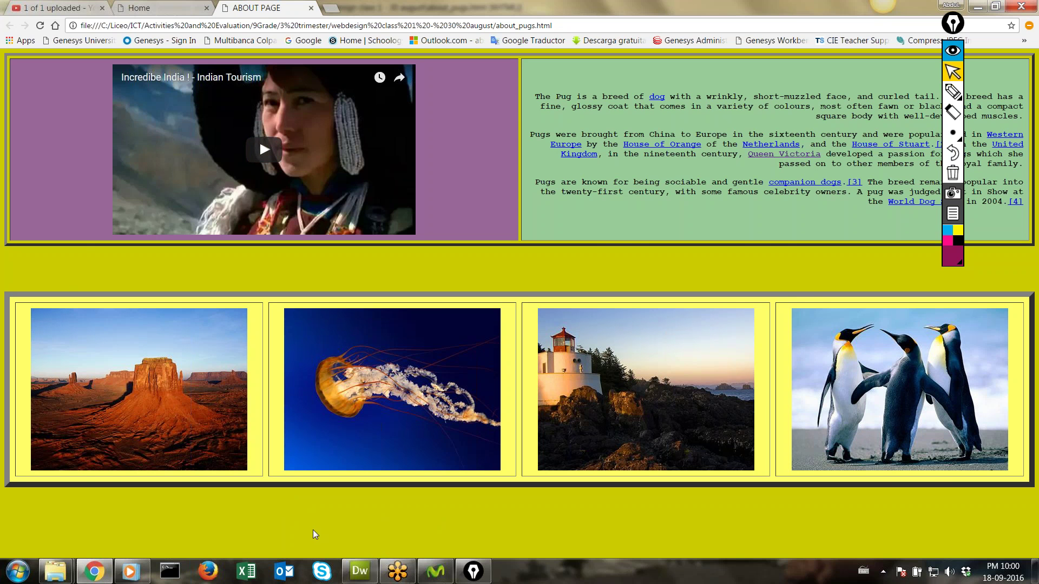
Switch to Dreamweaver and add a new paragraph reading BACK TO HOMEPAGE below the yellow picture table
{"action": "left_click", "coordinate": [360, 571]}
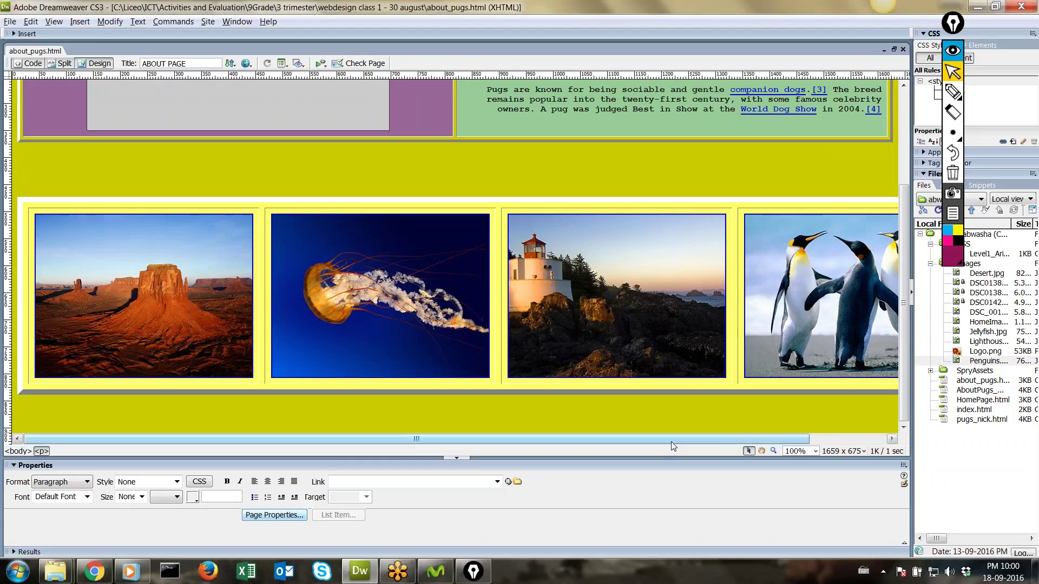
{"action": "left_click_drag", "start_coordinate": [670, 441], "coordinate": [796, 423]}
{"action": "left_click", "coordinate": [895, 348]}
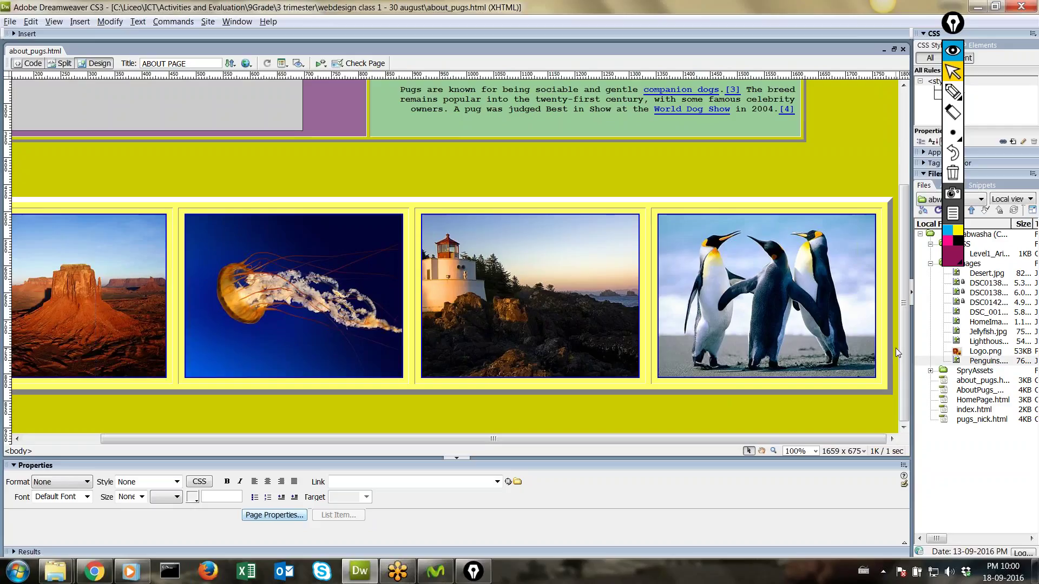
{"action": "key", "text": "Return"}
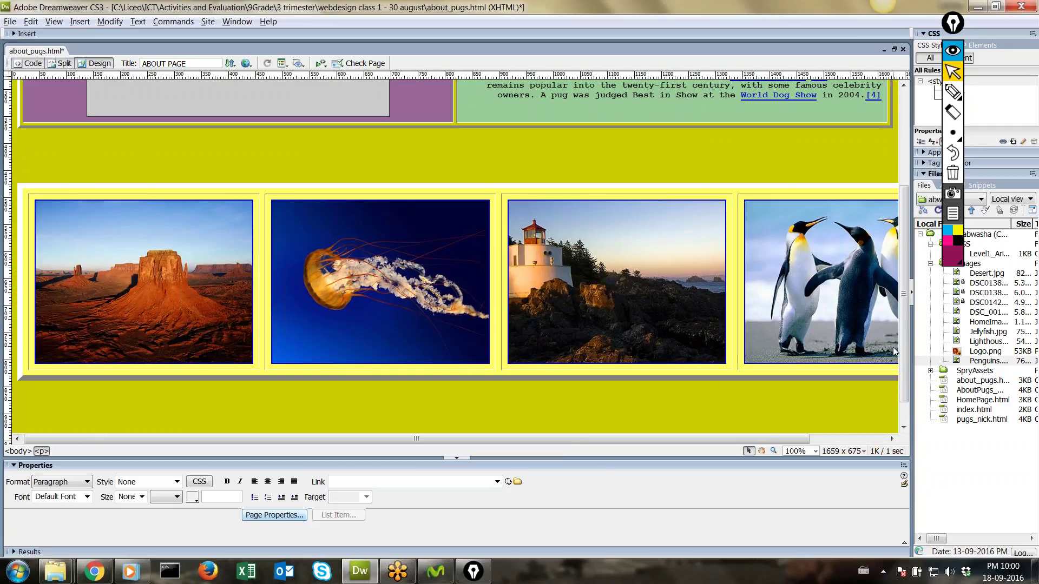
{"action": "type", "text": "BACK TO HOMEPAGE"}
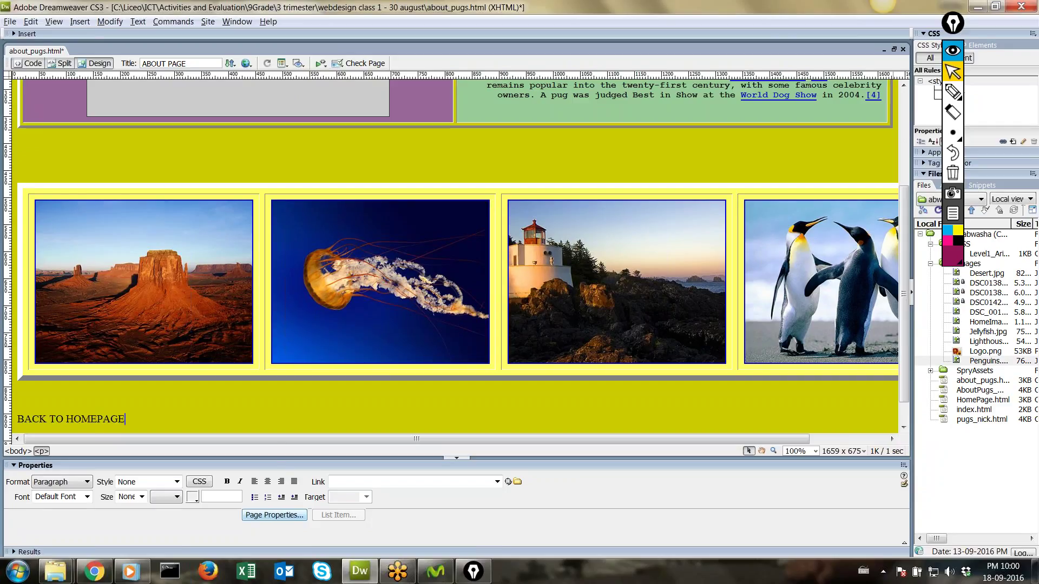
Align the BACK TO HOMEPAGE text to the right and format it as Heading 3
{"action": "key", "text": "shift+Left"}
{"action": "key", "text": "shift+Left"}
{"action": "key", "text": "shift+Left"}
{"action": "key", "text": "shift+Left"}
{"action": "key", "text": "shift+Left"}
{"action": "key", "text": "shift+Left"}
{"action": "key", "text": "shift+Left"}
{"action": "key", "text": "shift+Left"}
{"action": "key", "text": "shift+Left"}
{"action": "key", "text": "shift+Left"}
{"action": "key", "text": "shift+Left"}
{"action": "key", "text": "shift+Left"}
{"action": "key", "text": "shift+Left"}
{"action": "key", "text": "shift+Left"}
{"action": "key", "text": "shift+Left"}
{"action": "key", "text": "shift+Left"}
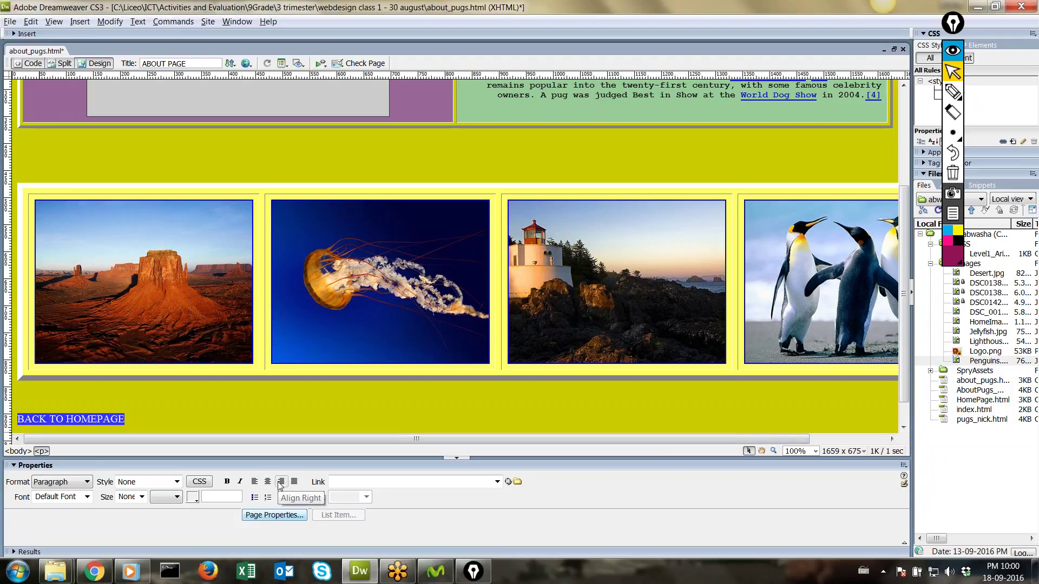
{"action": "left_click", "coordinate": [280, 482]}
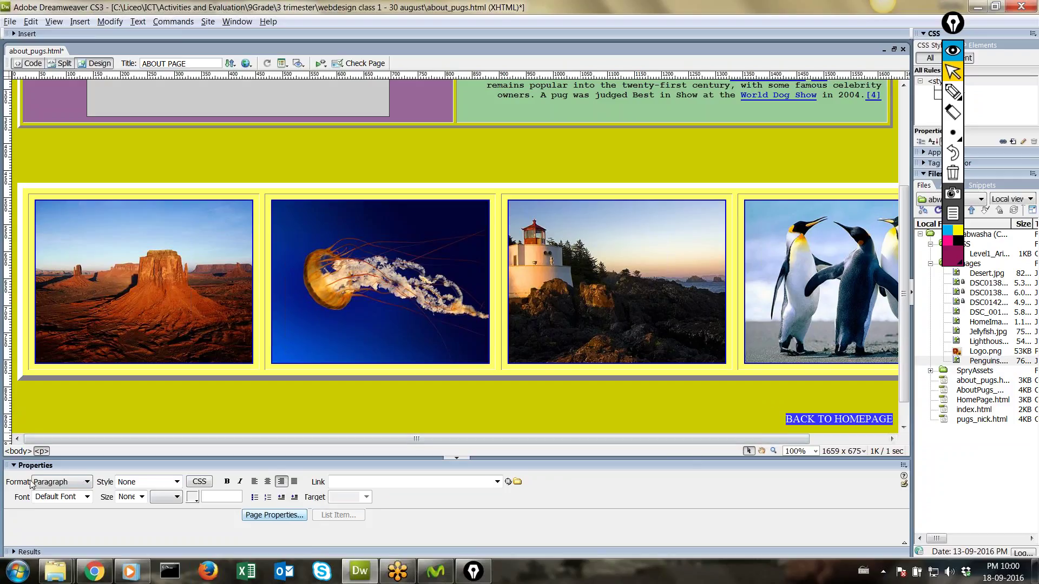
{"action": "left_click", "coordinate": [49, 482]}
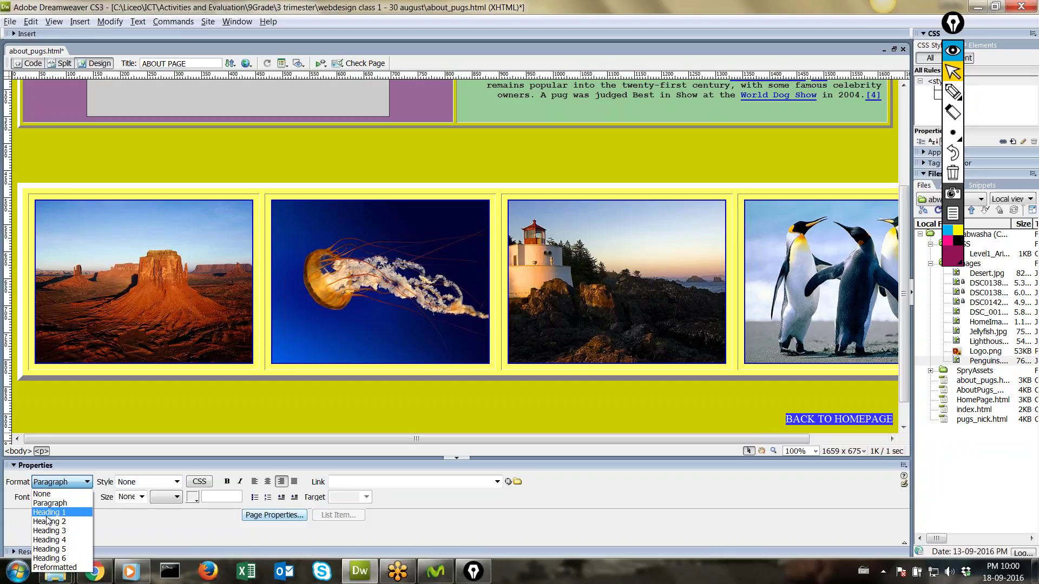
{"action": "left_click", "coordinate": [58, 558]}
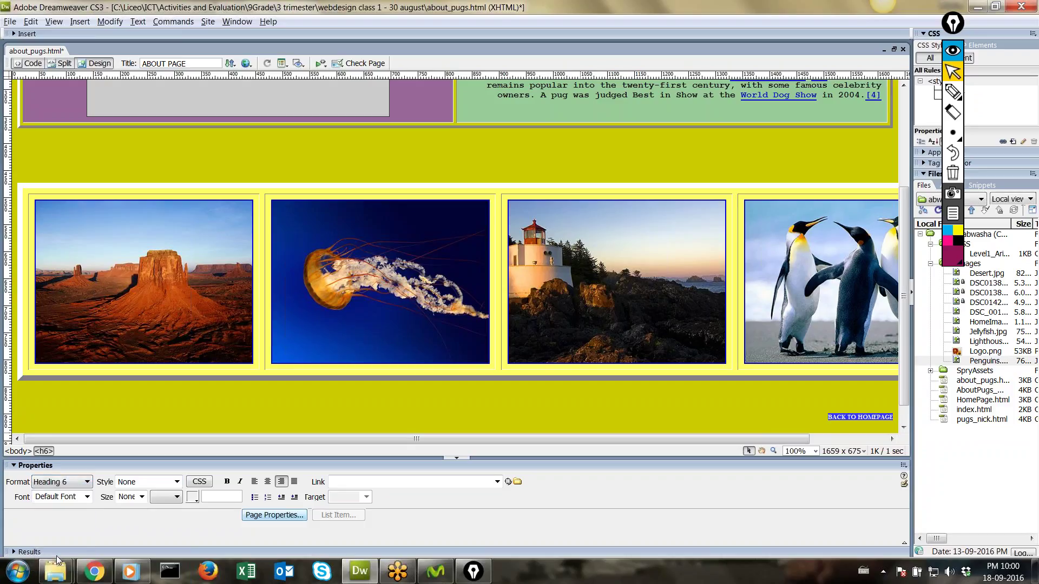
{"action": "left_click", "coordinate": [59, 484]}
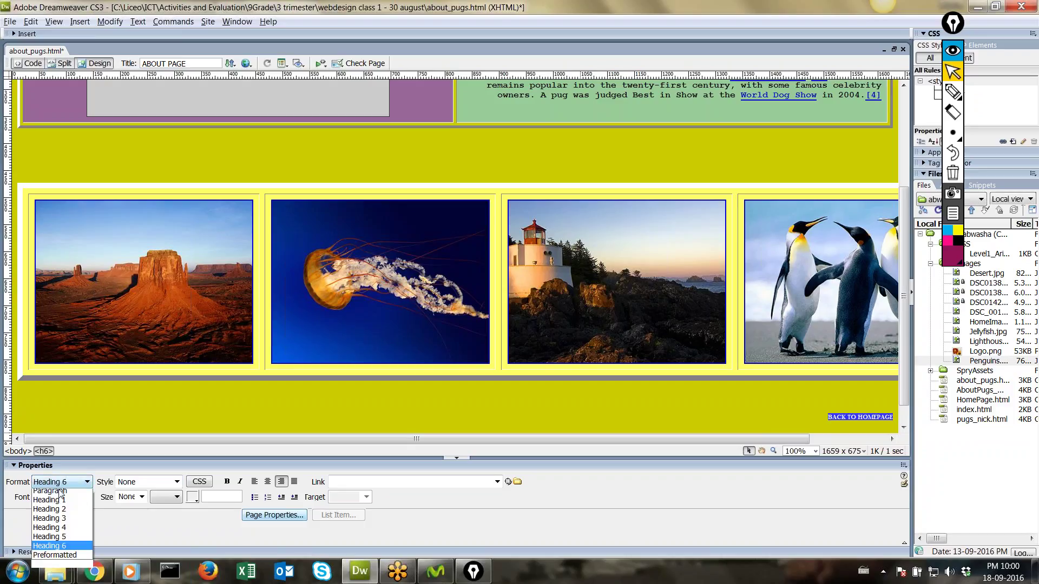
{"action": "left_click", "coordinate": [62, 534]}
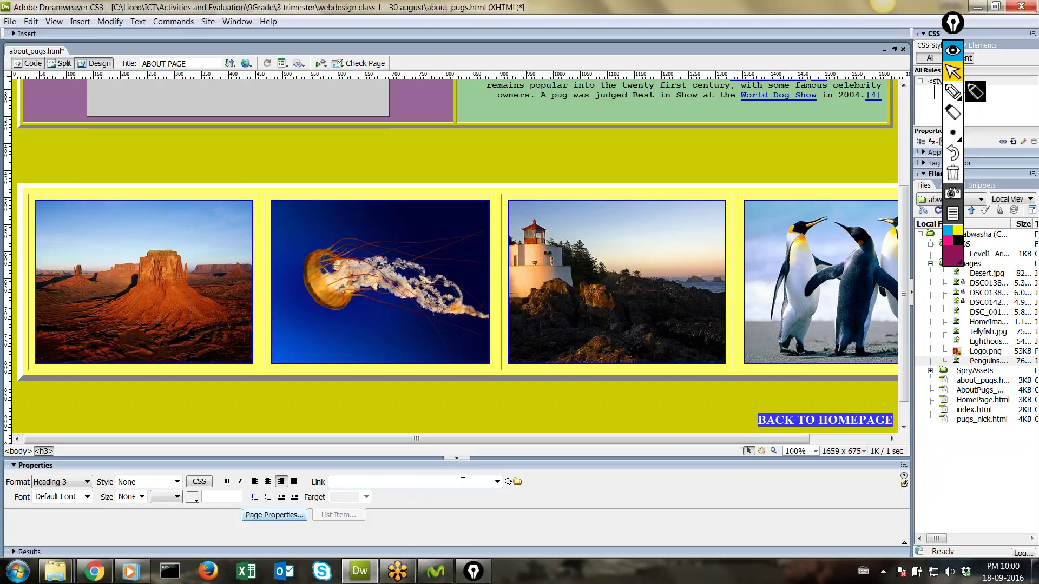
Link the BACK TO HOMEPAGE text to HomePage.html and save the page
{"action": "left_click", "coordinate": [517, 482]}
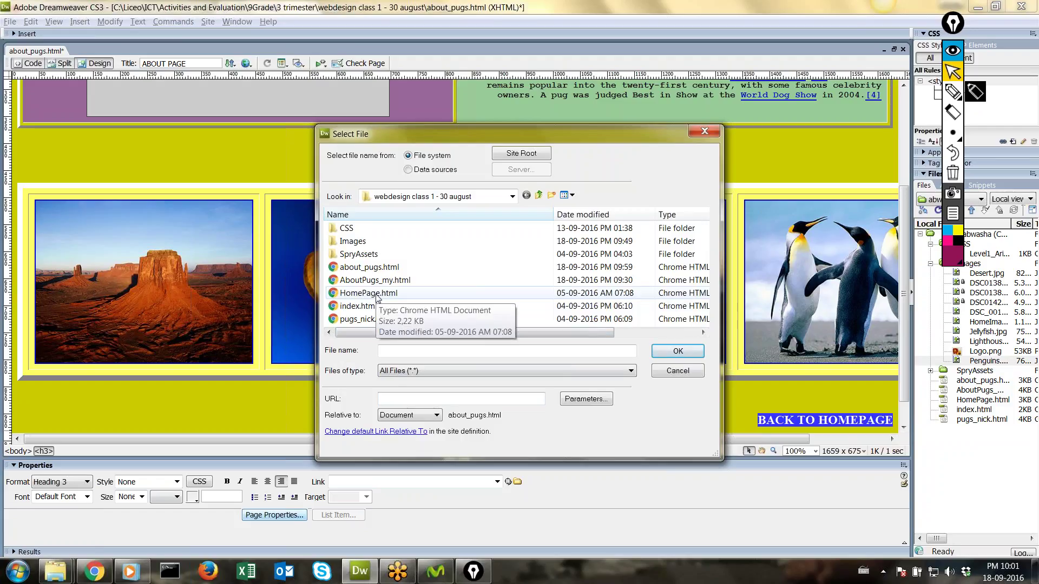
{"action": "left_click", "coordinate": [377, 297]}
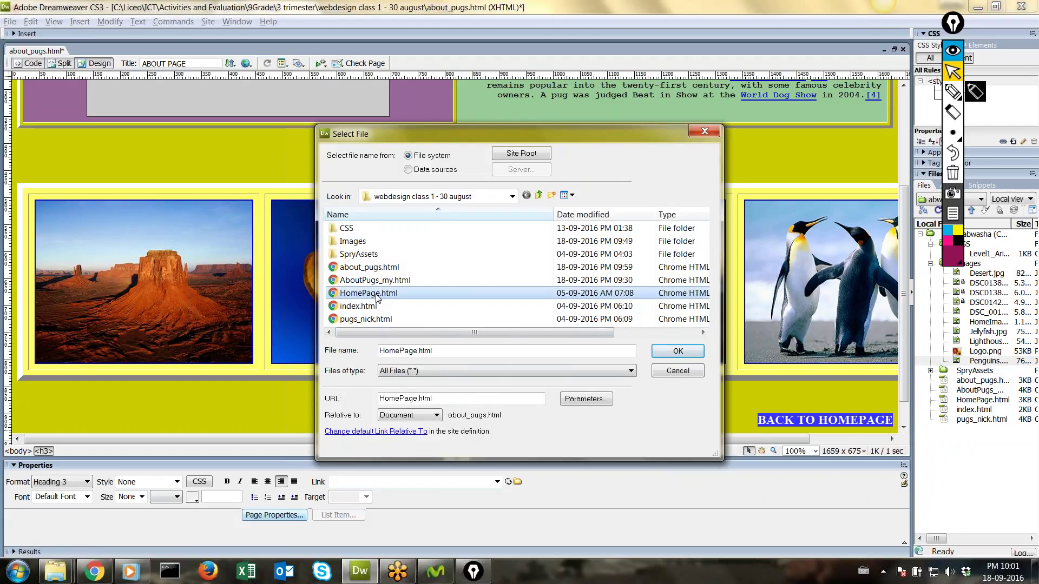
{"action": "left_click", "coordinate": [671, 354]}
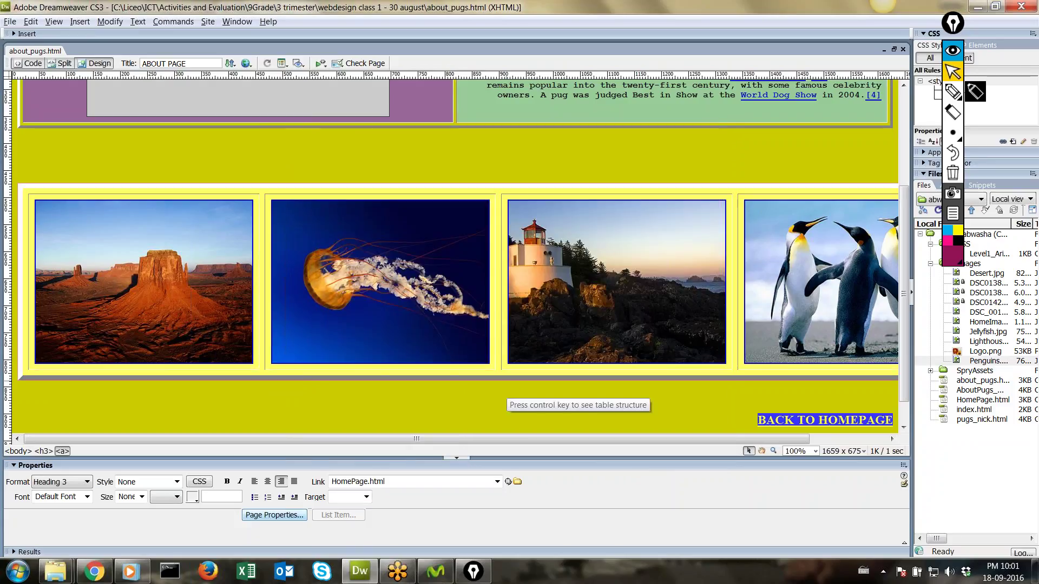
{"action": "key", "text": "ctrl+s"}
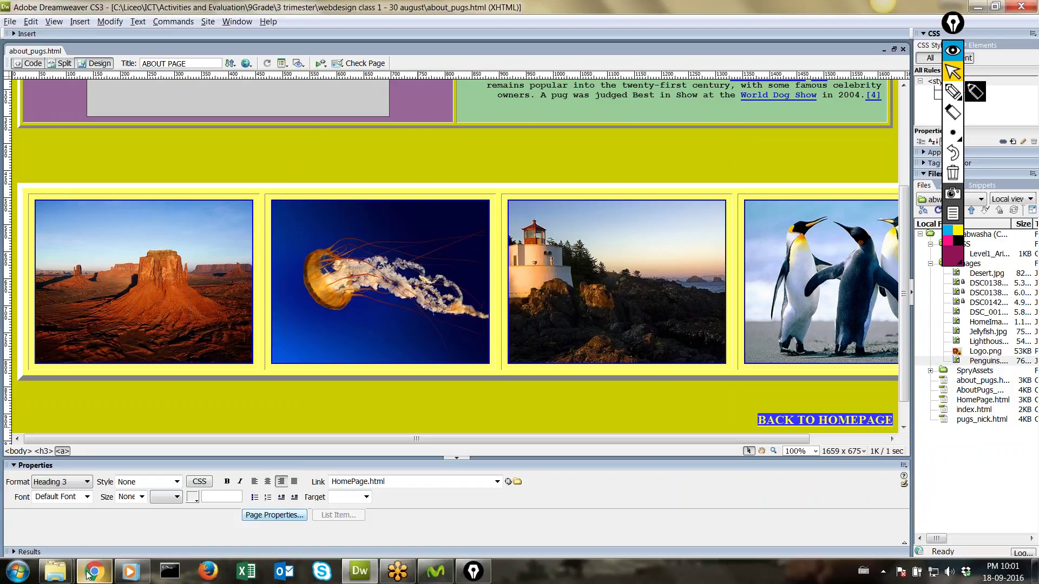
Switch to Chrome, reload the ABOUT PAGE preview, and test the BACK TO HOMEPAGE link
{"action": "left_click", "coordinate": [94, 571]}
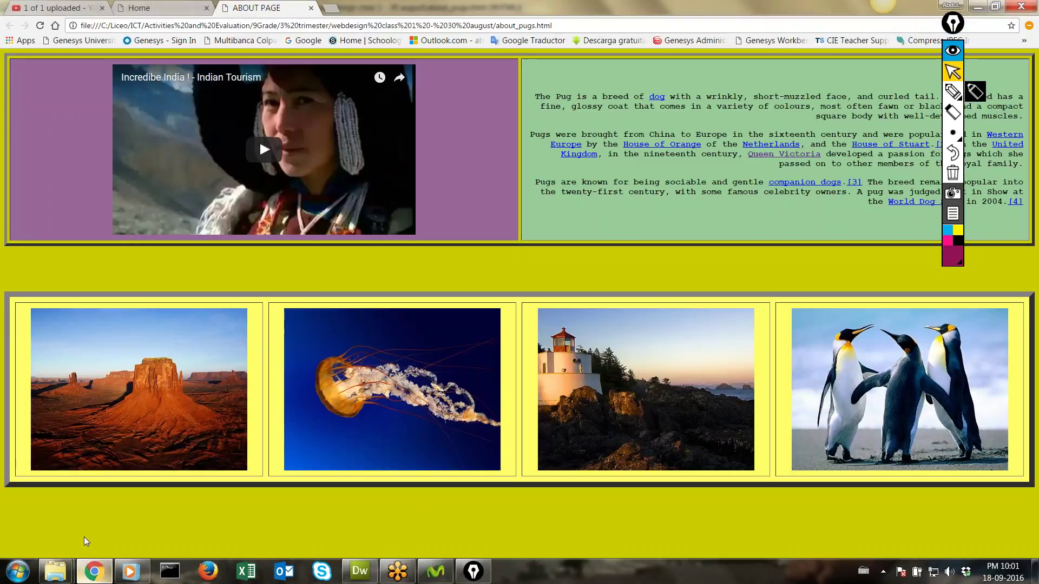
{"action": "left_click", "coordinate": [40, 25]}
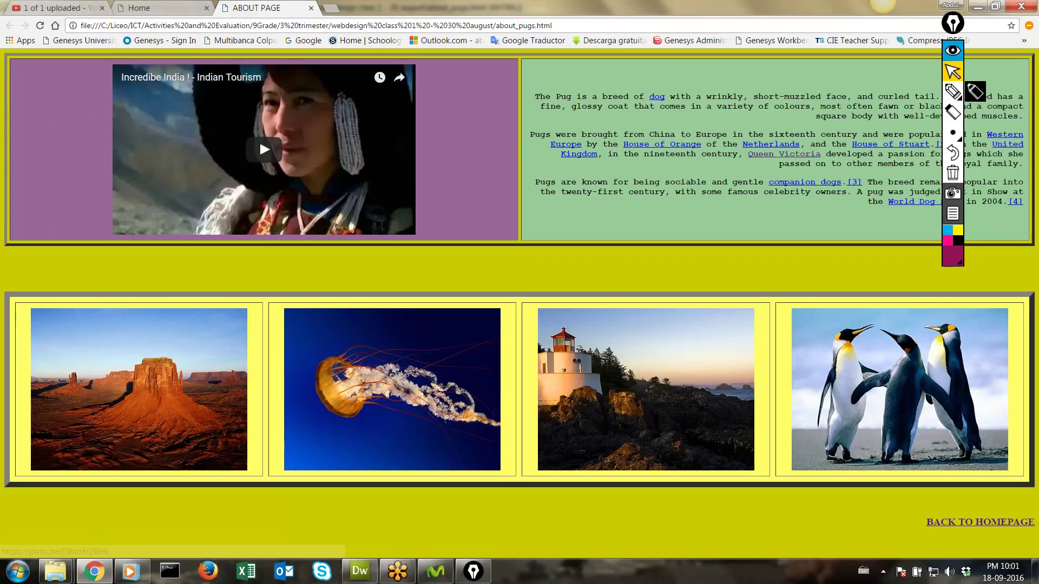
{"action": "left_click", "coordinate": [960, 524]}
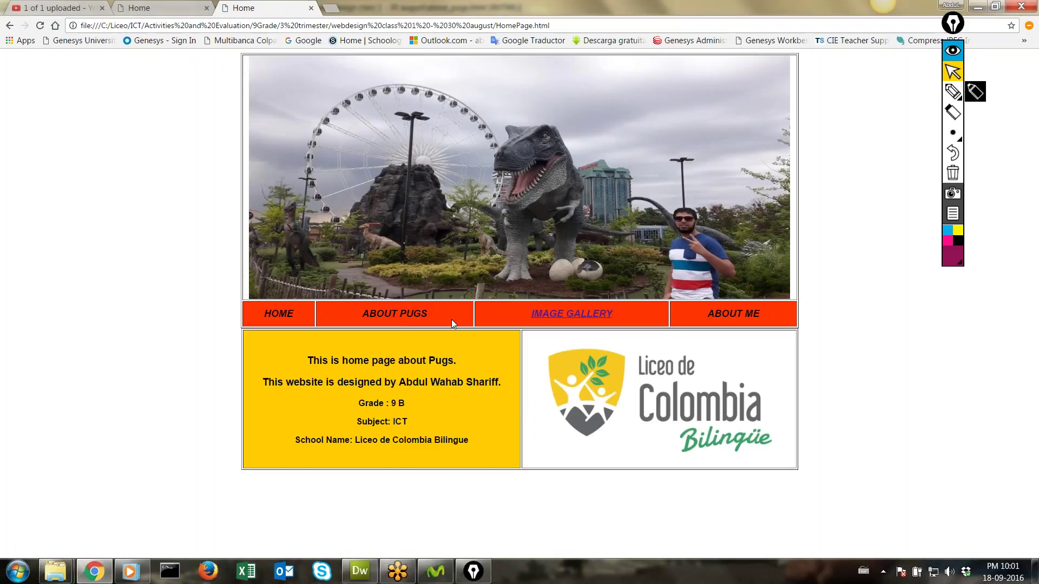
Switch to Dreamweaver and open HomePage.html from the webdesign class 1 - 30 august folder
{"action": "left_click", "coordinate": [361, 571]}
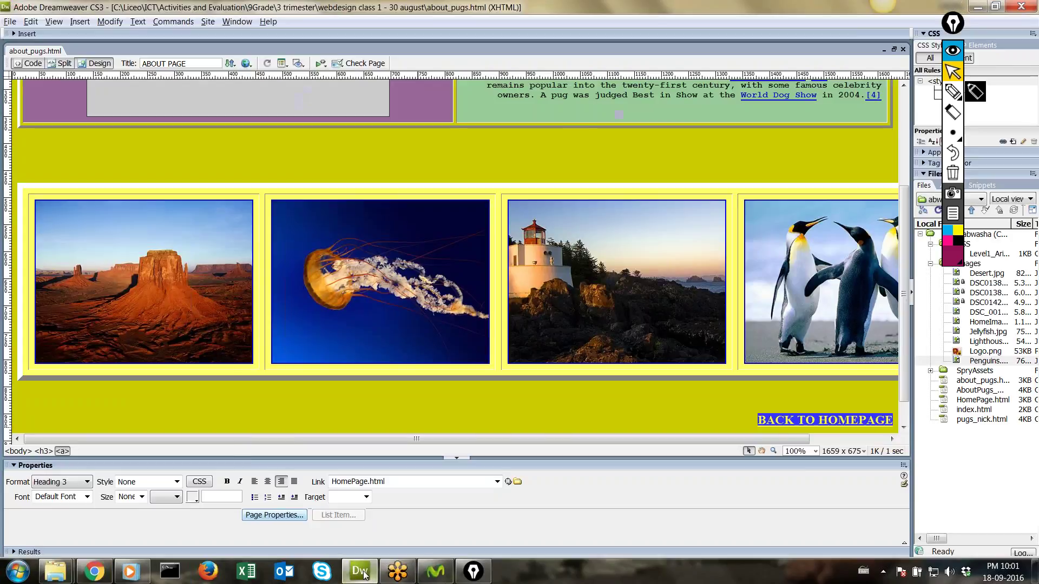
{"action": "left_click", "coordinate": [9, 21]}
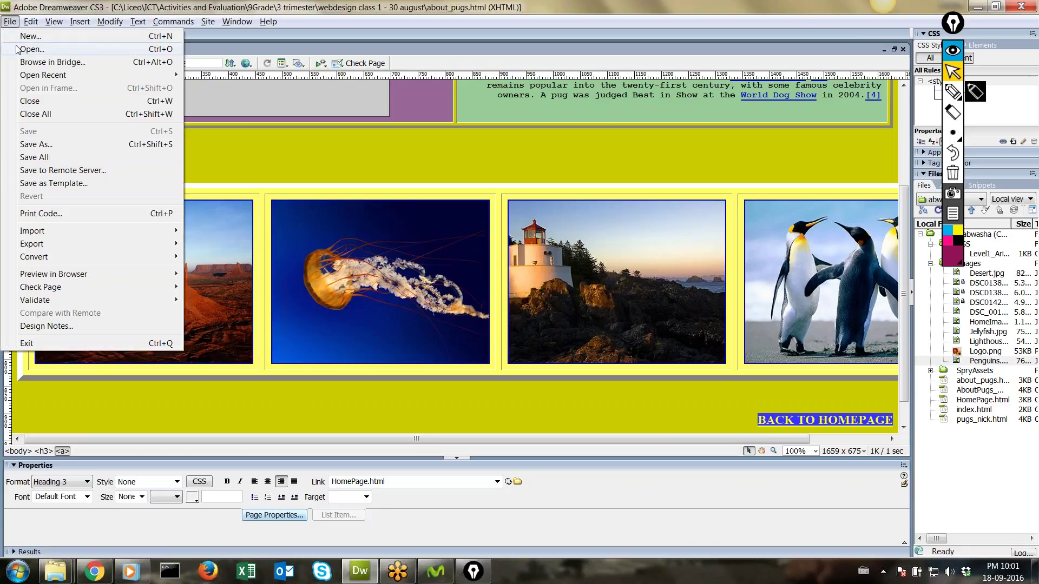
{"action": "left_click", "coordinate": [16, 49]}
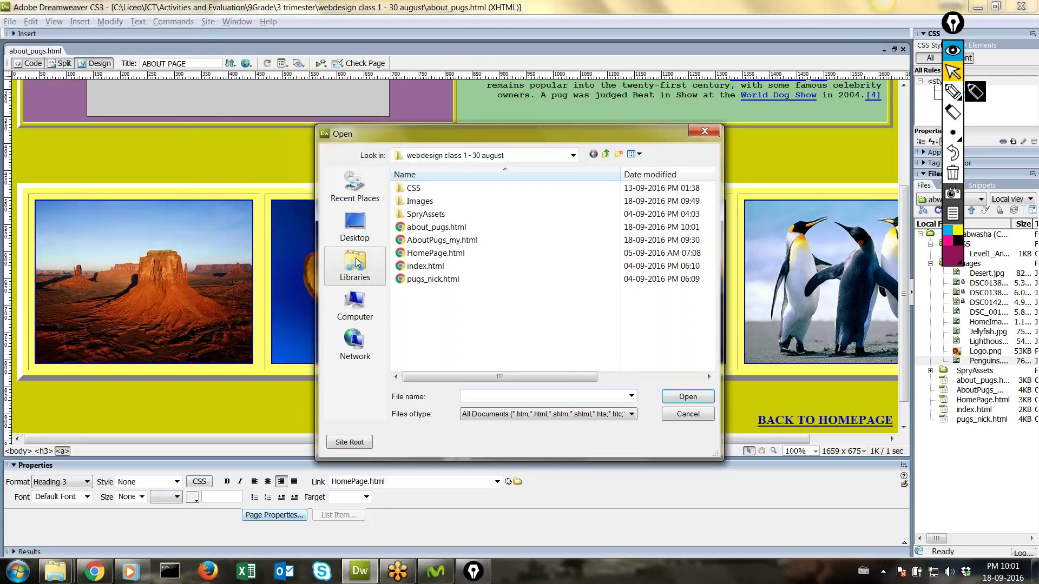
{"action": "left_click", "coordinate": [408, 254]}
{"action": "double_click", "coordinate": [408, 254]}
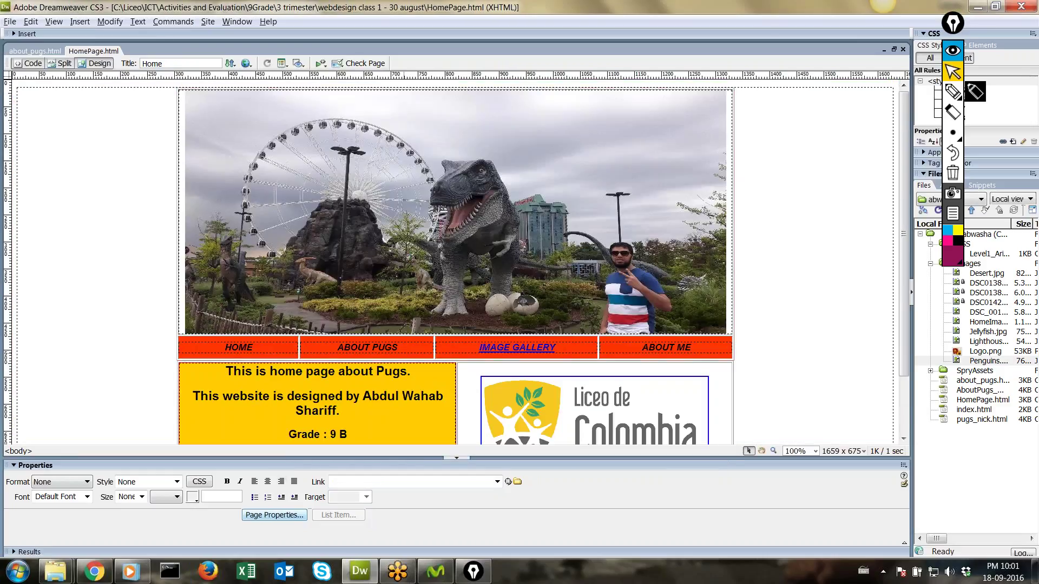
Link the ABOUT PUGS text in the home page's navigation row to about_pugs.html
{"action": "left_click_drag", "start_coordinate": [398, 347], "coordinate": [343, 347]}
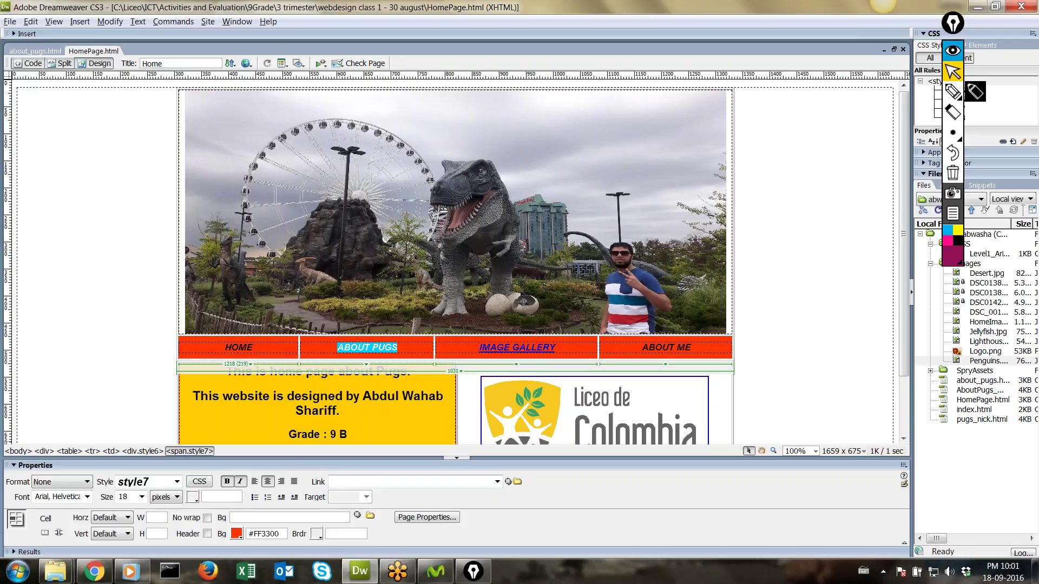
{"action": "left_click", "coordinate": [517, 482]}
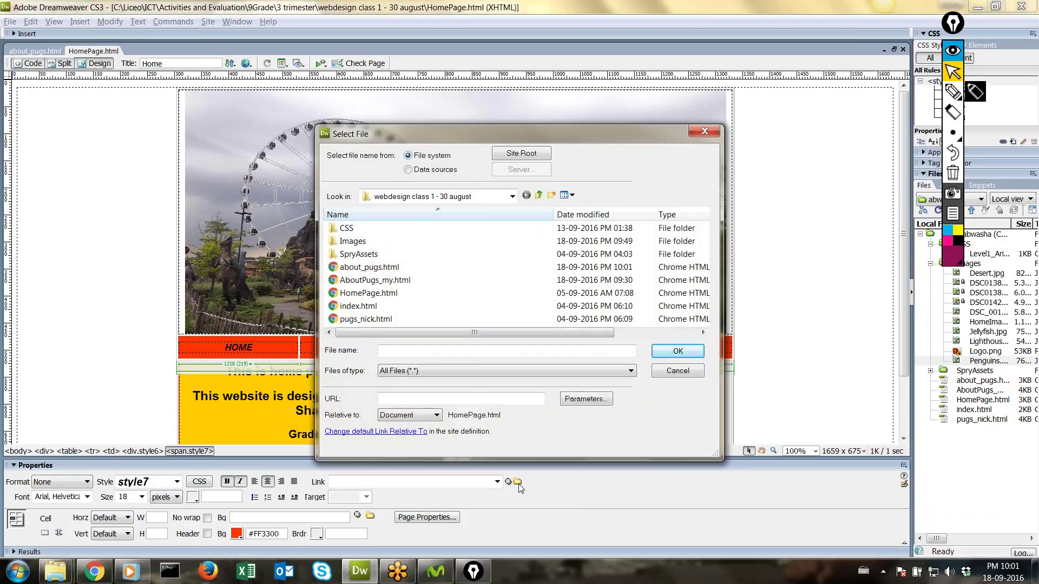
{"action": "left_click", "coordinate": [388, 272]}
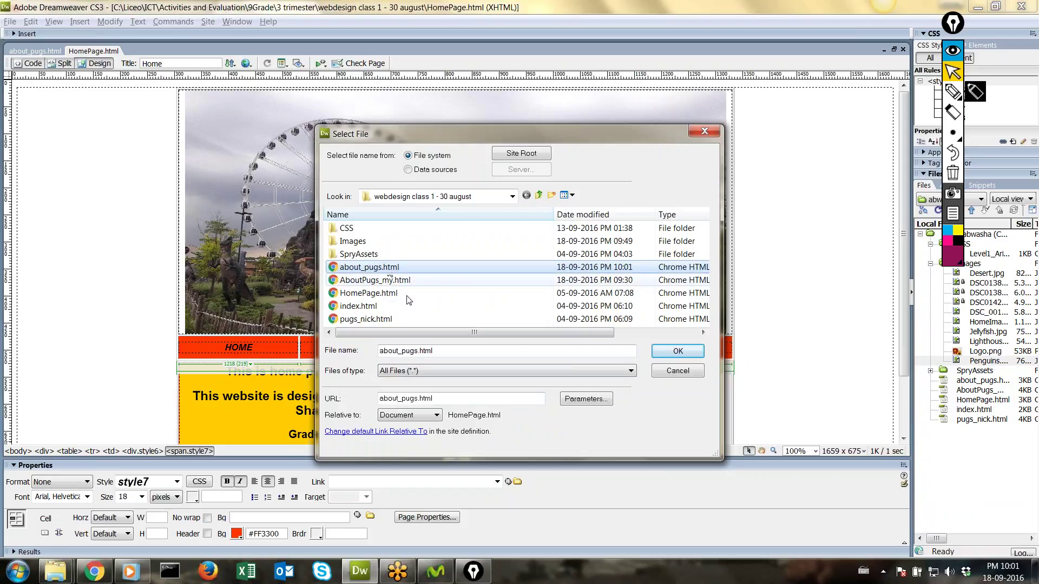
{"action": "left_click", "coordinate": [678, 353]}
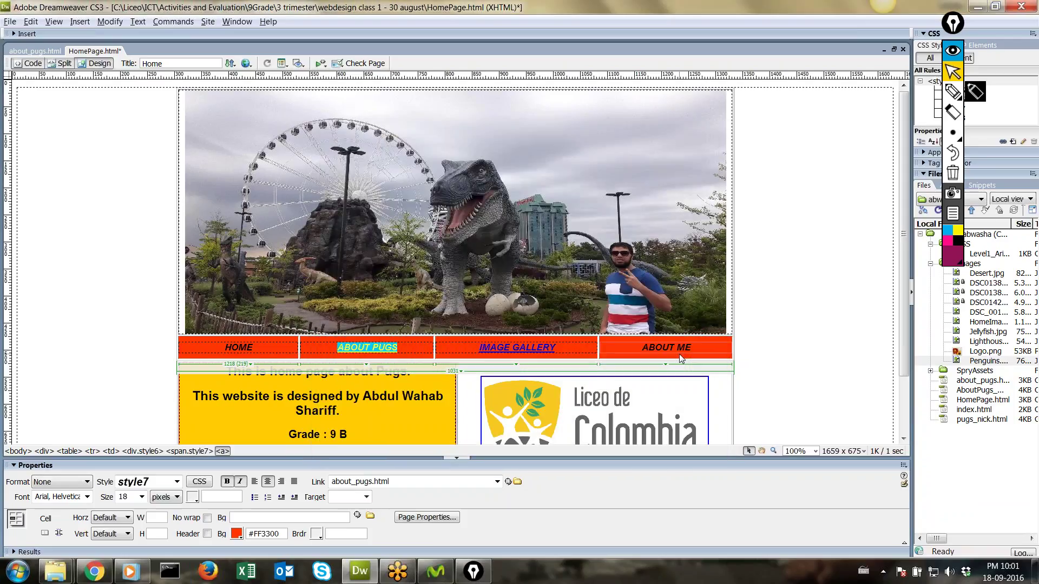
Save HomePage.html, then switch to Chrome and reload its preview, closing the duplicate Home tab
{"action": "key", "text": "ctrl+s"}
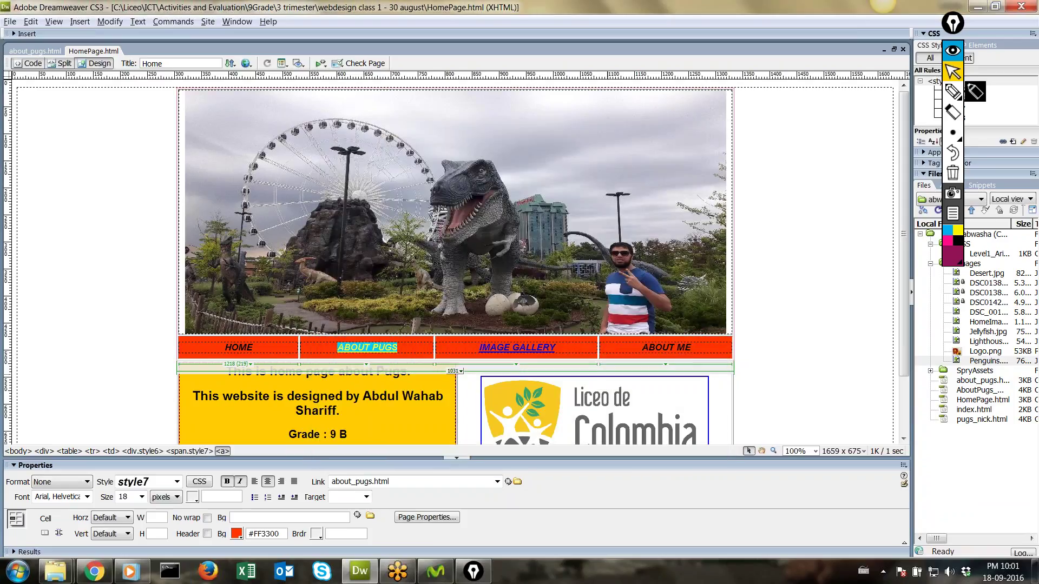
{"action": "left_click", "coordinate": [93, 571]}
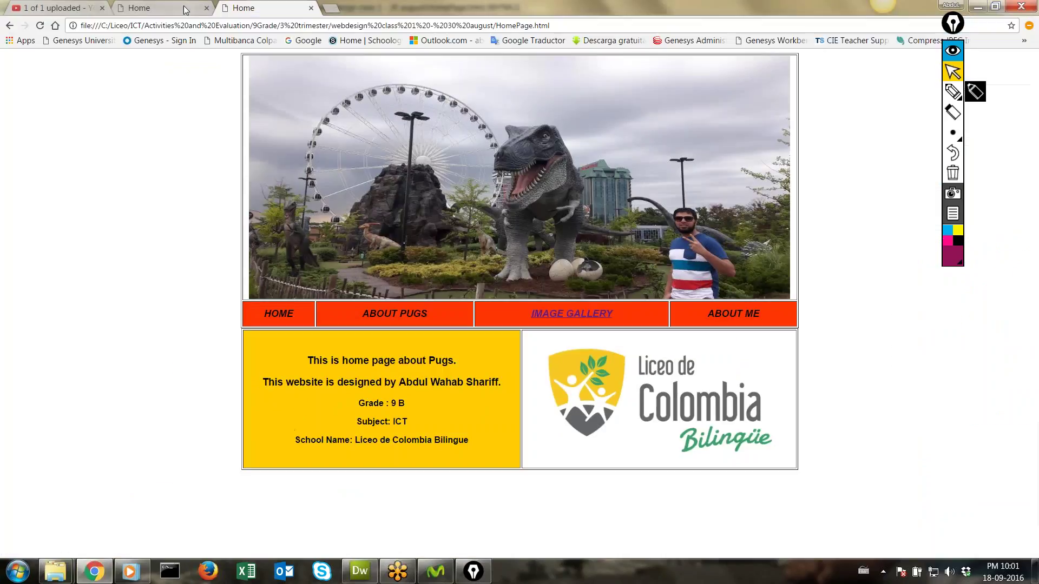
{"action": "key", "text": "F5"}
{"action": "left_click", "coordinate": [205, 9]}
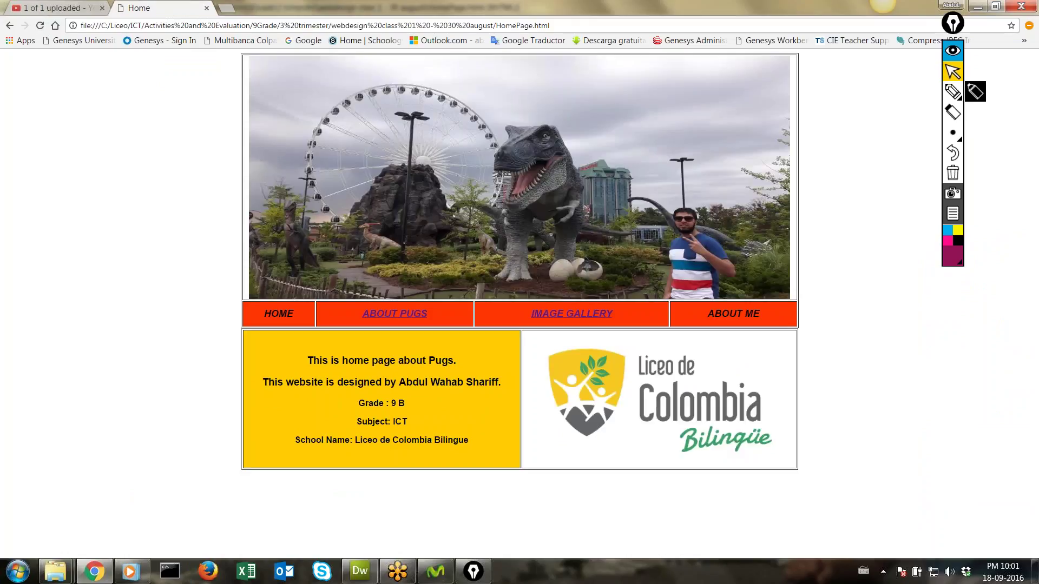
Test the home page's ABOUT PUGS and IMAGE GALLERY links, returning through the back-to-homepage link on each linked page
{"action": "left_click", "coordinate": [390, 314]}
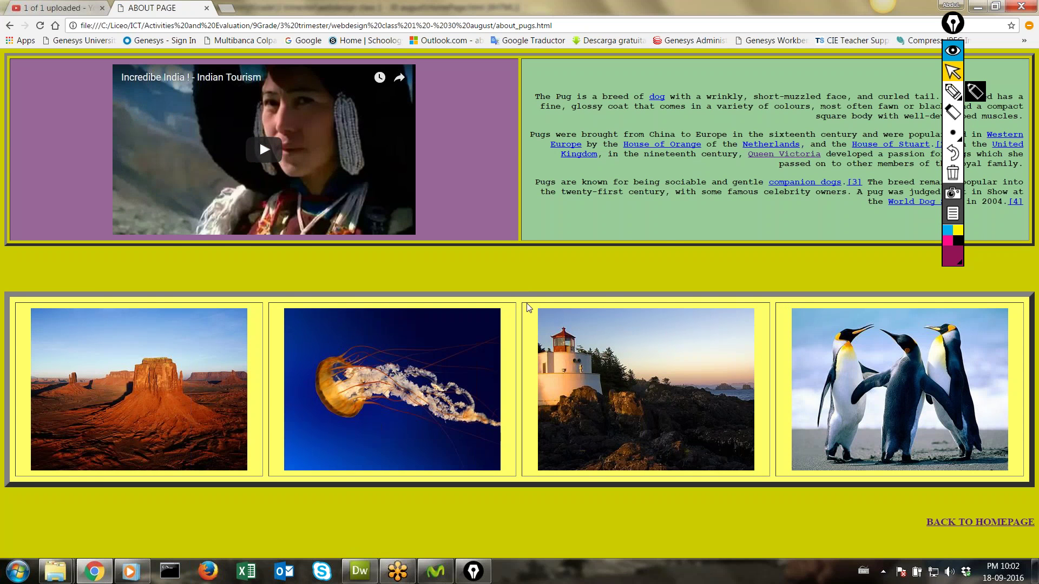
{"action": "left_click", "coordinate": [953, 523]}
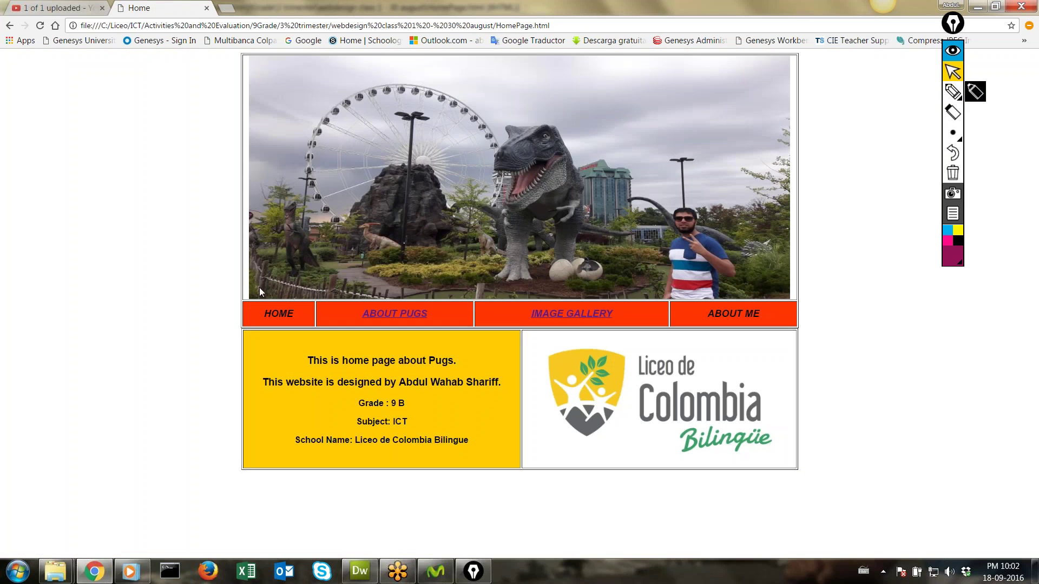
{"action": "left_click", "coordinate": [558, 323]}
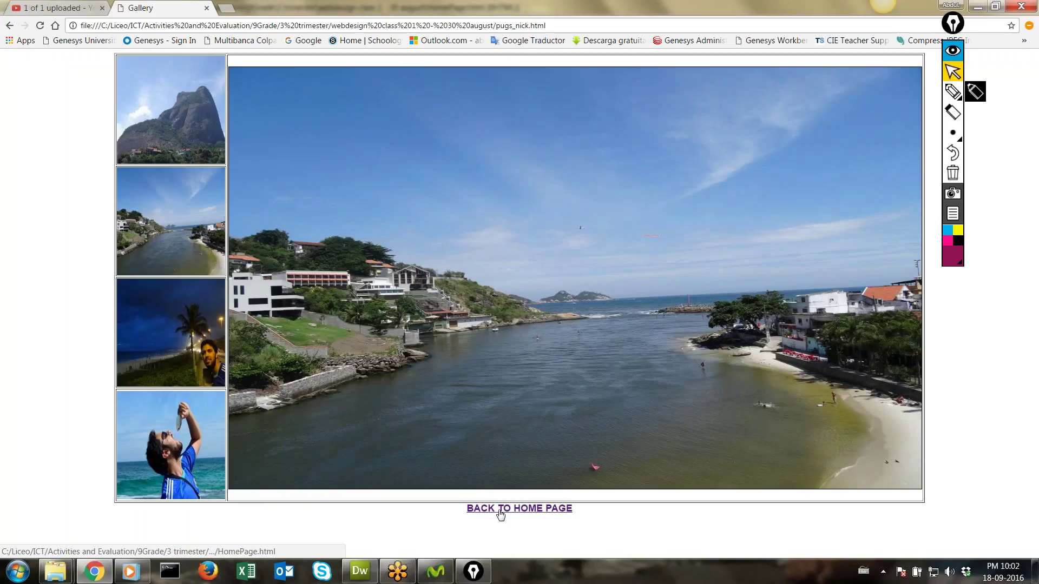
{"action": "left_click", "coordinate": [500, 511]}
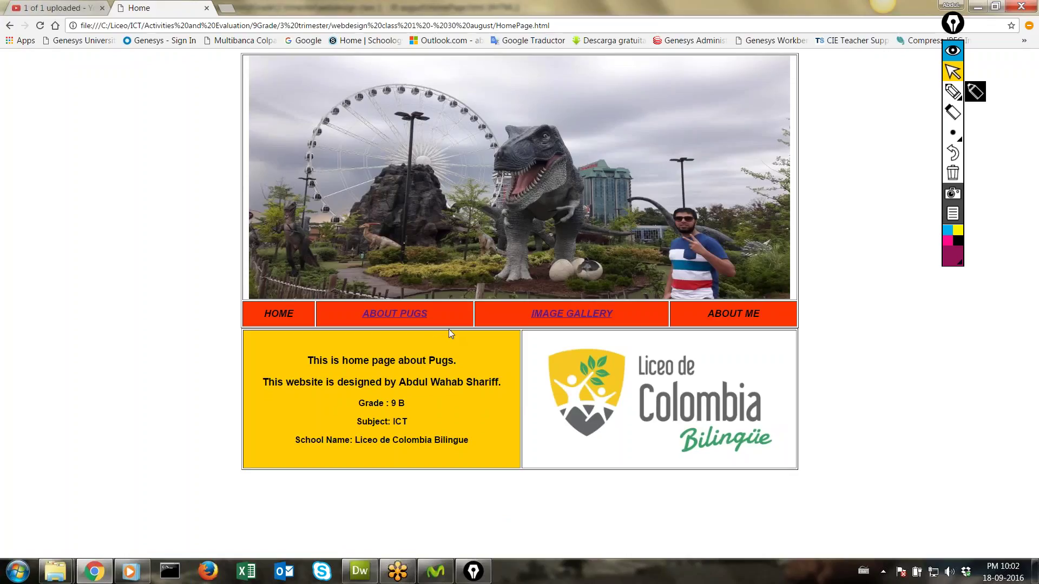
{"action": "left_click_drag", "start_coordinate": [761, 313], "coordinate": [707, 308]}
{"action": "left_click", "coordinate": [949, 52]}
{"action": "left_click", "coordinate": [948, 53]}
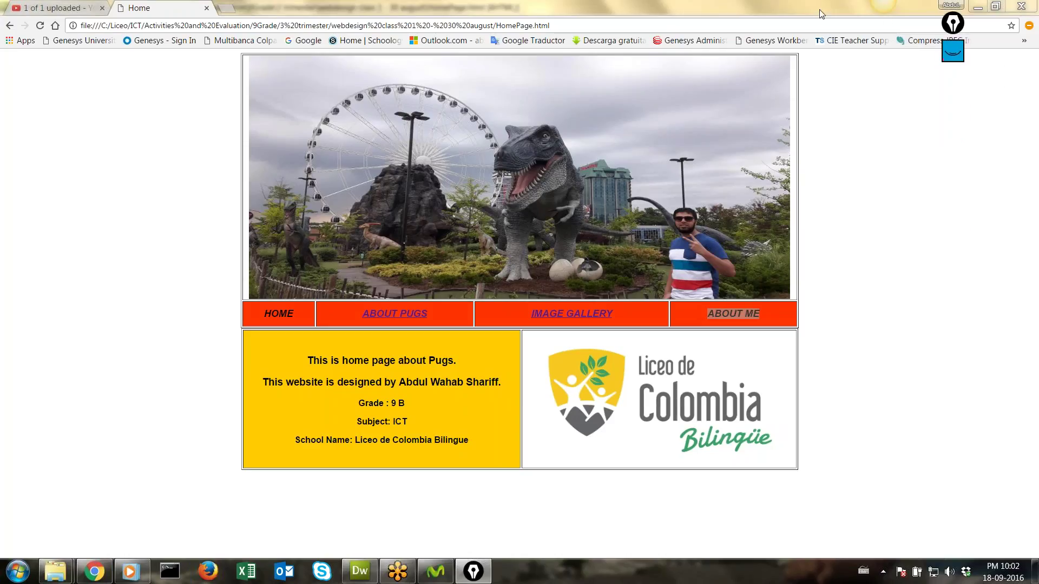